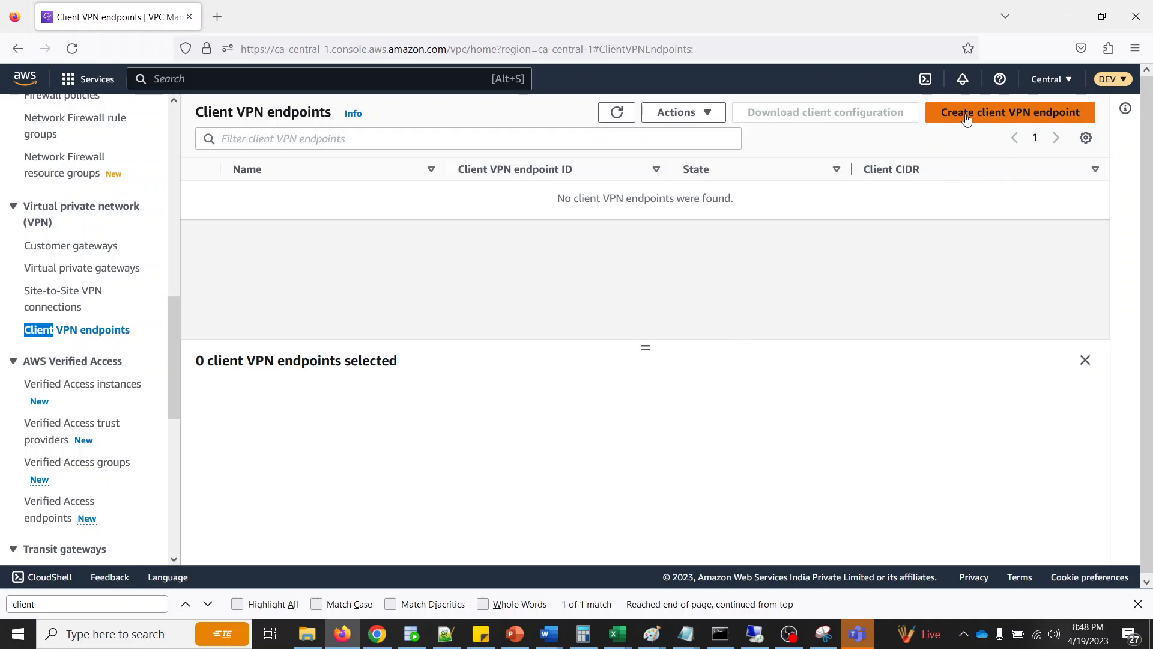
- Start creating a client VPN endpoint and set its name tag to "cp-vpm-endpoint-ca"
left_click(966, 124)
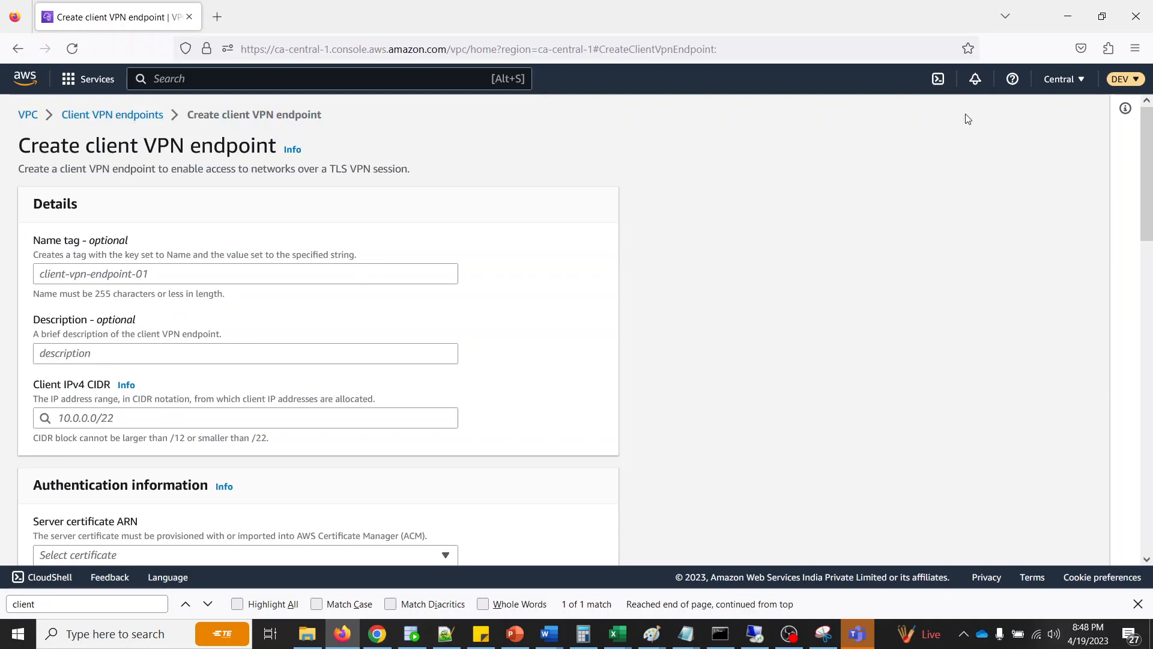
left_click(145, 272)
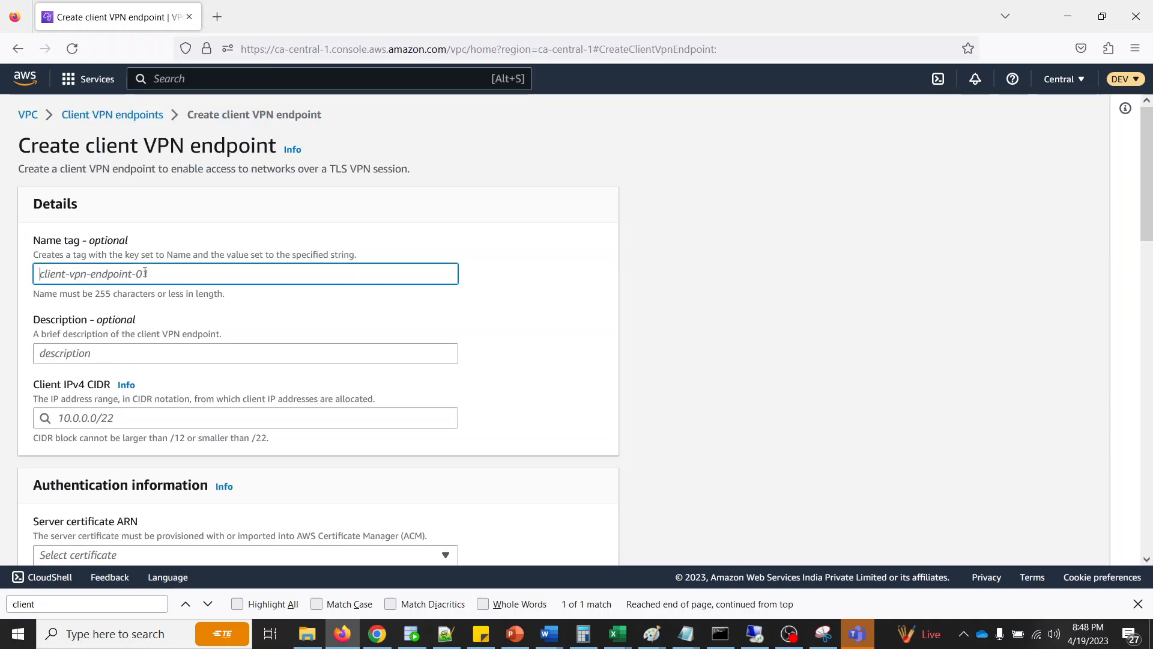
type("test")
key("BackSpace")
key("BackSpace")
key("BackSpace")
key("BackSpace")
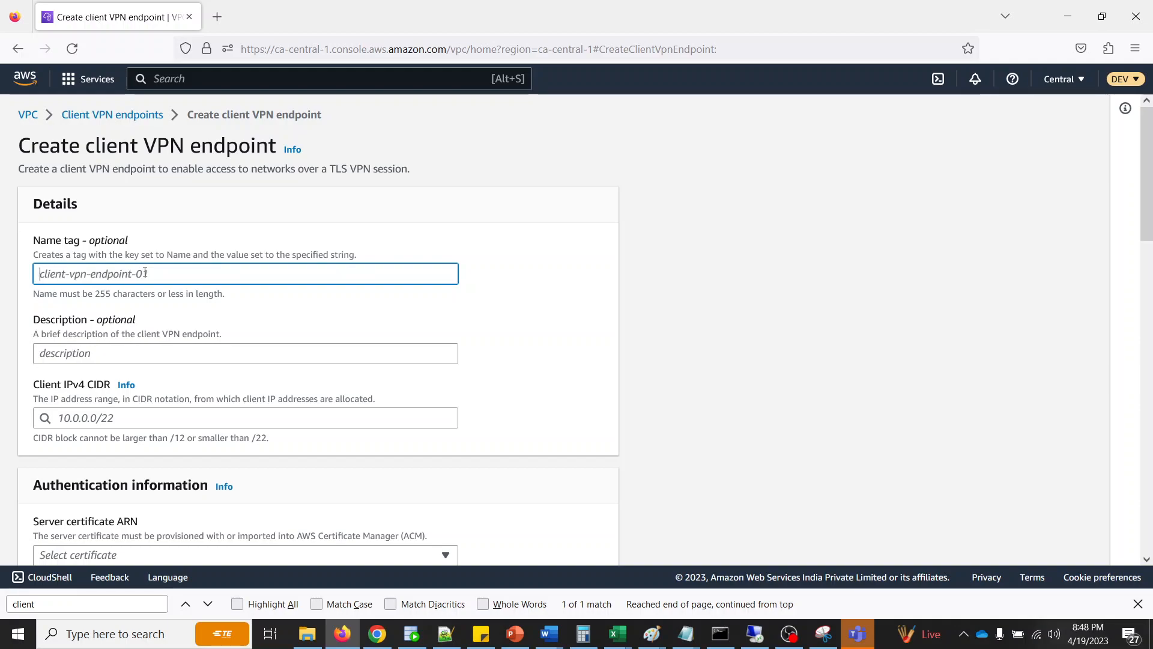
type("cp-")
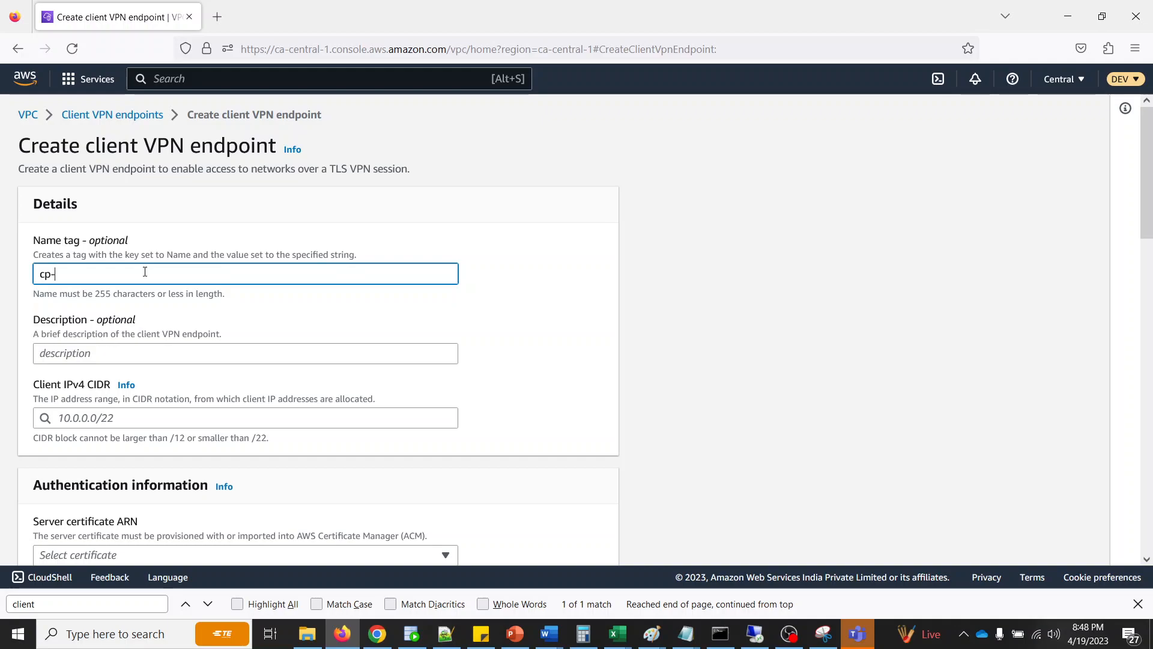
type("vpm-endpoint")
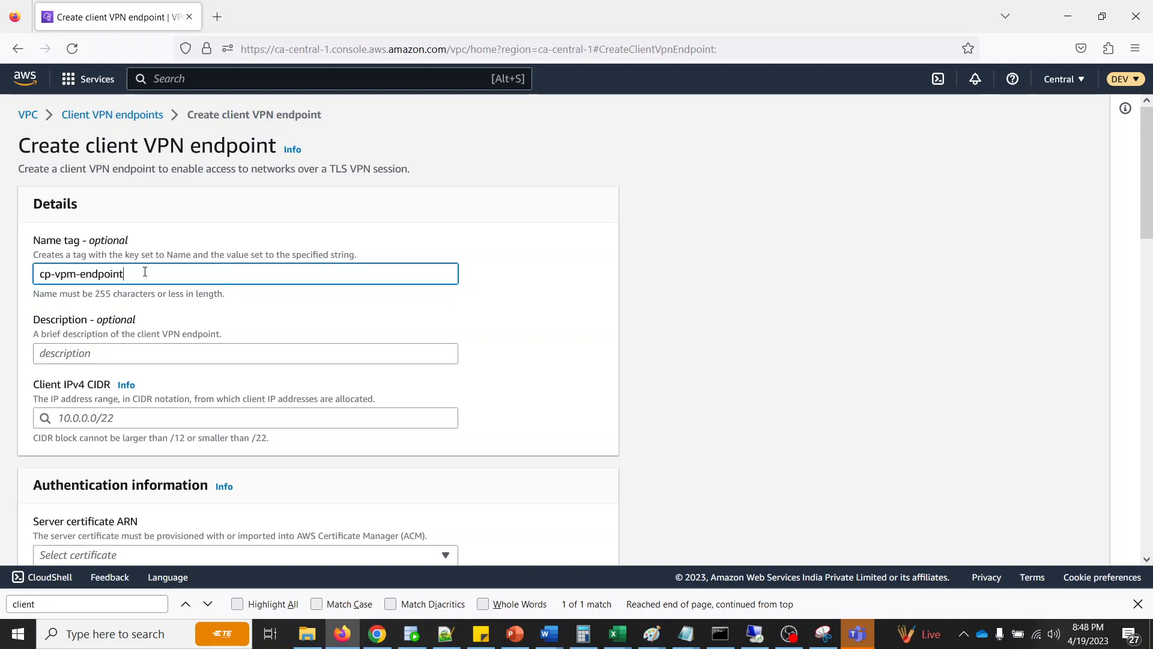
type("-ca")
- Enter "this is a test endpoint" as the description of the client VPN endpoint
left_click(147, 354)
type("this ")
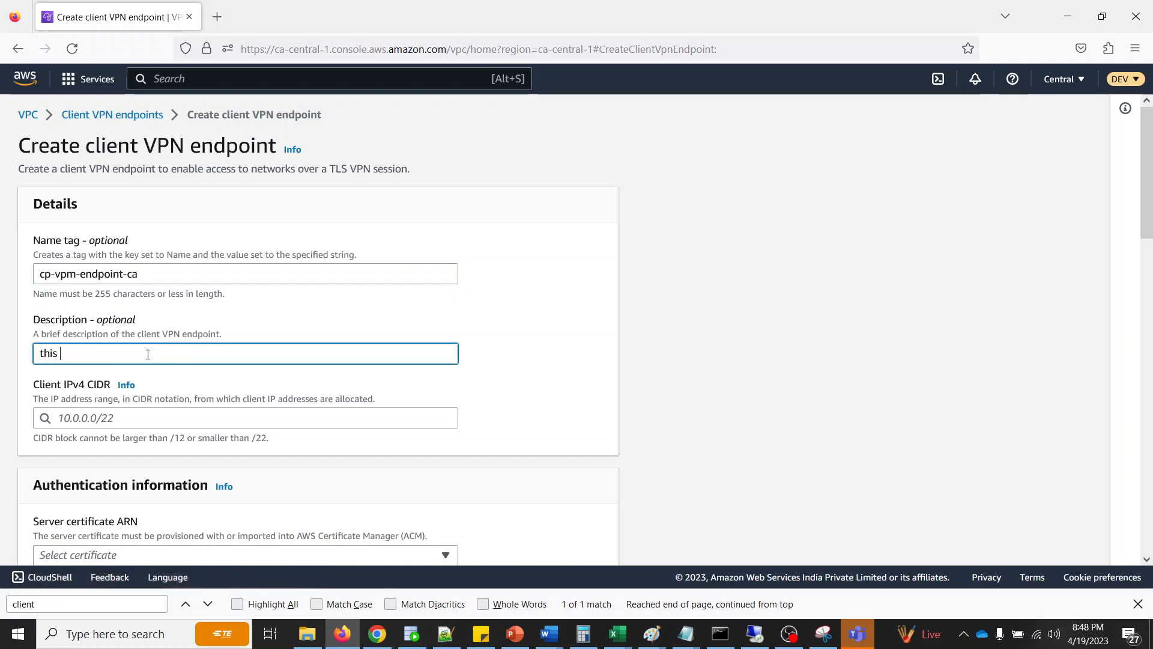
type("is a test end")
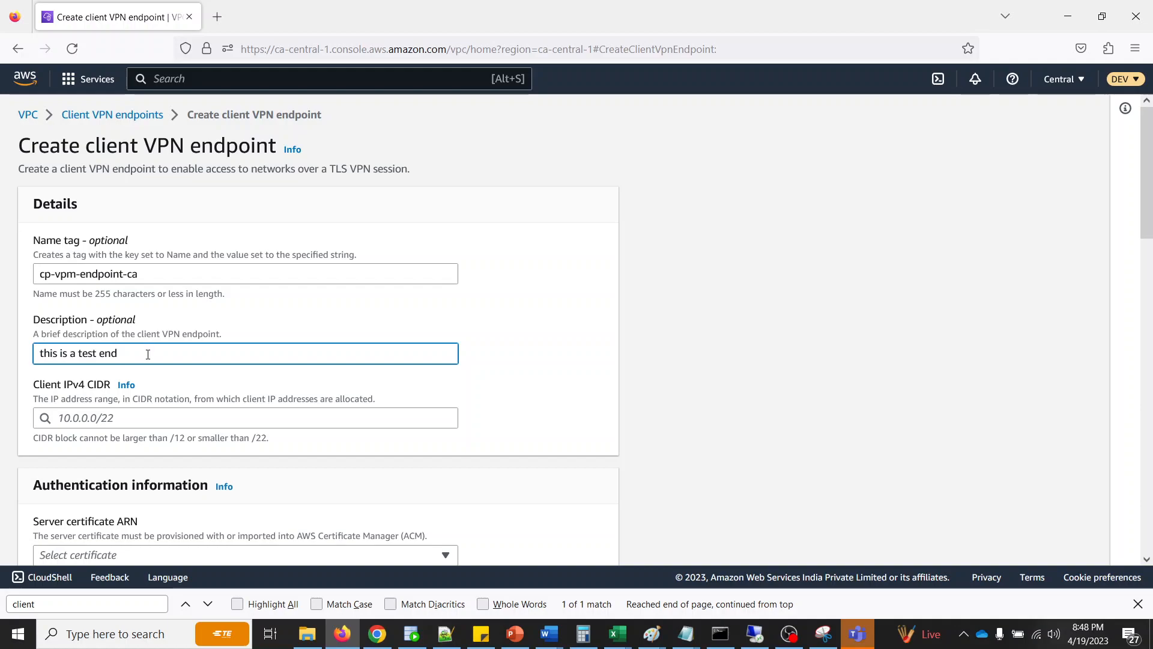
type("point")
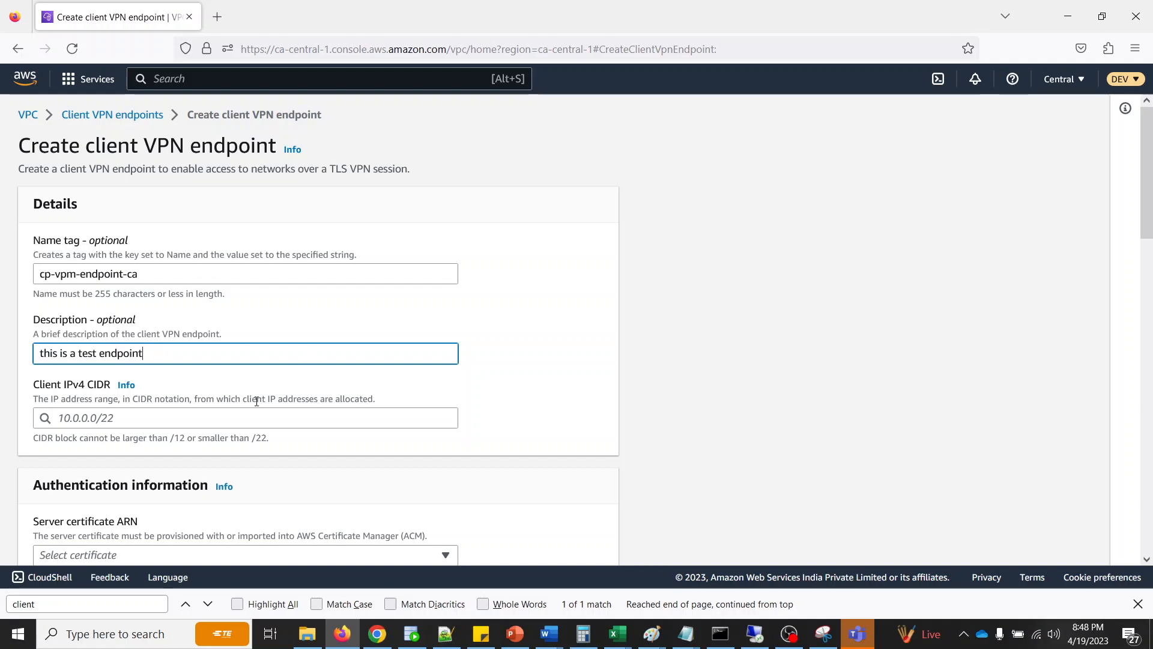
- Search the console for "vpn" and open the VPC Subnets page in a separate browser tab
left_click(135, 418)
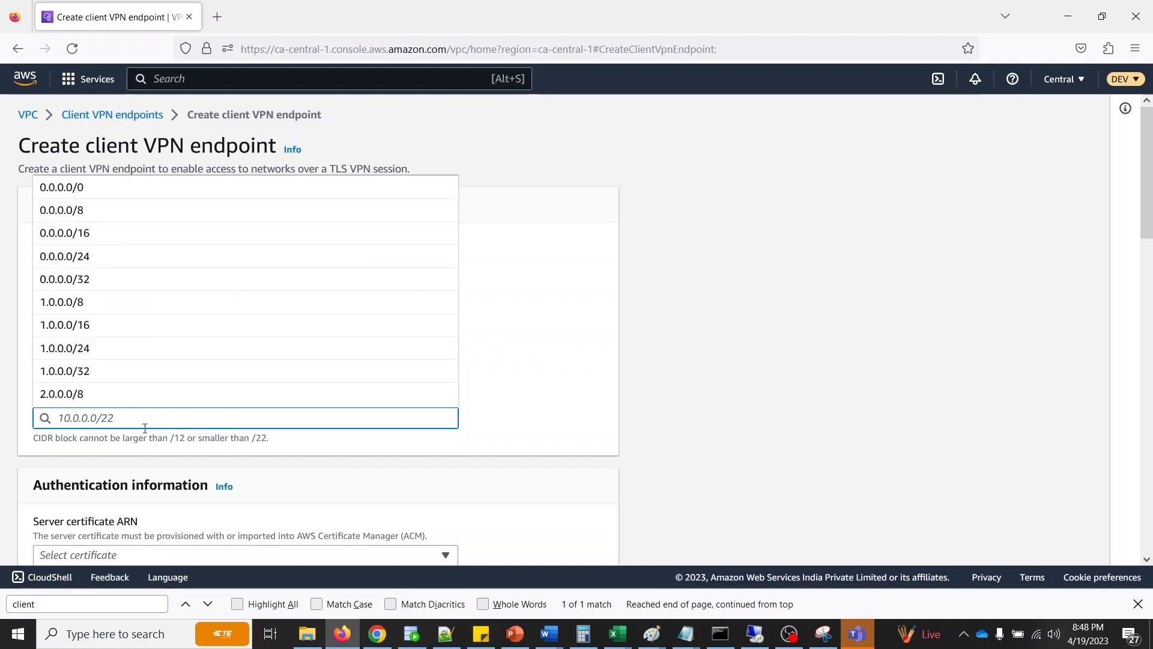
left_click(708, 310)
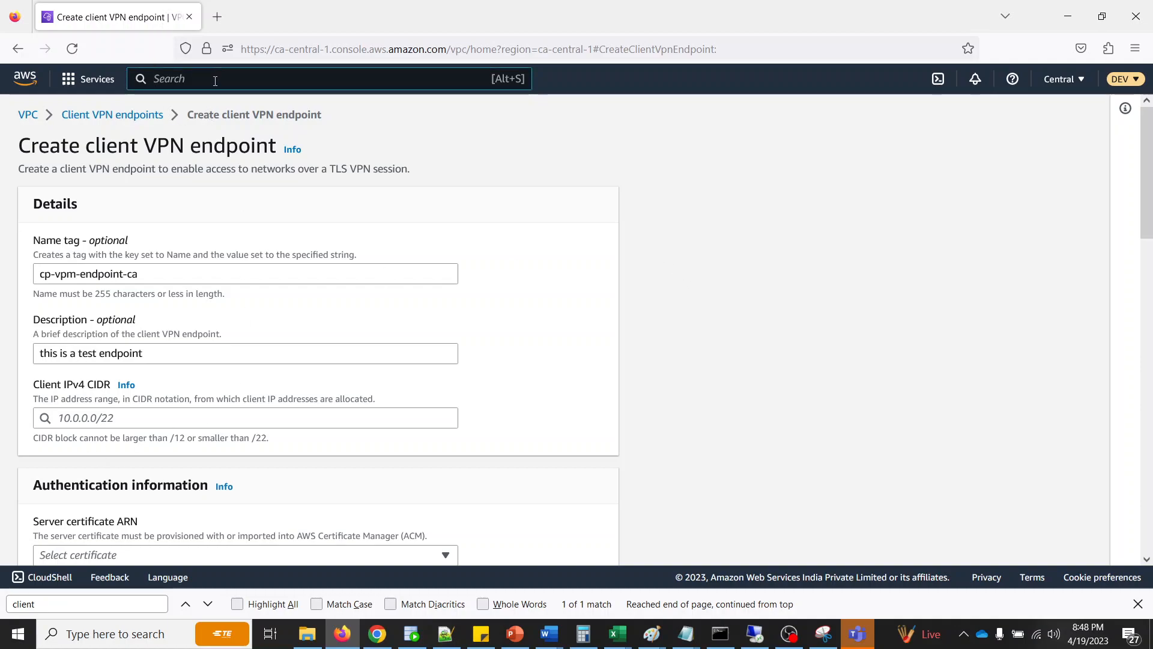
type("vpn")
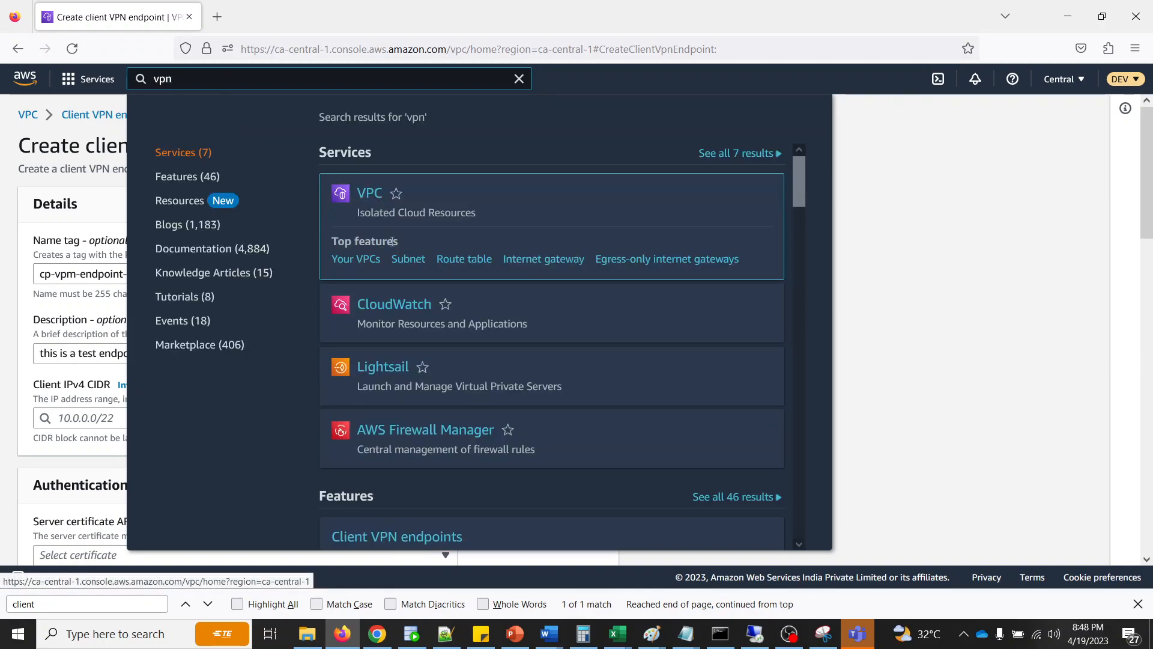
right_click(409, 258)
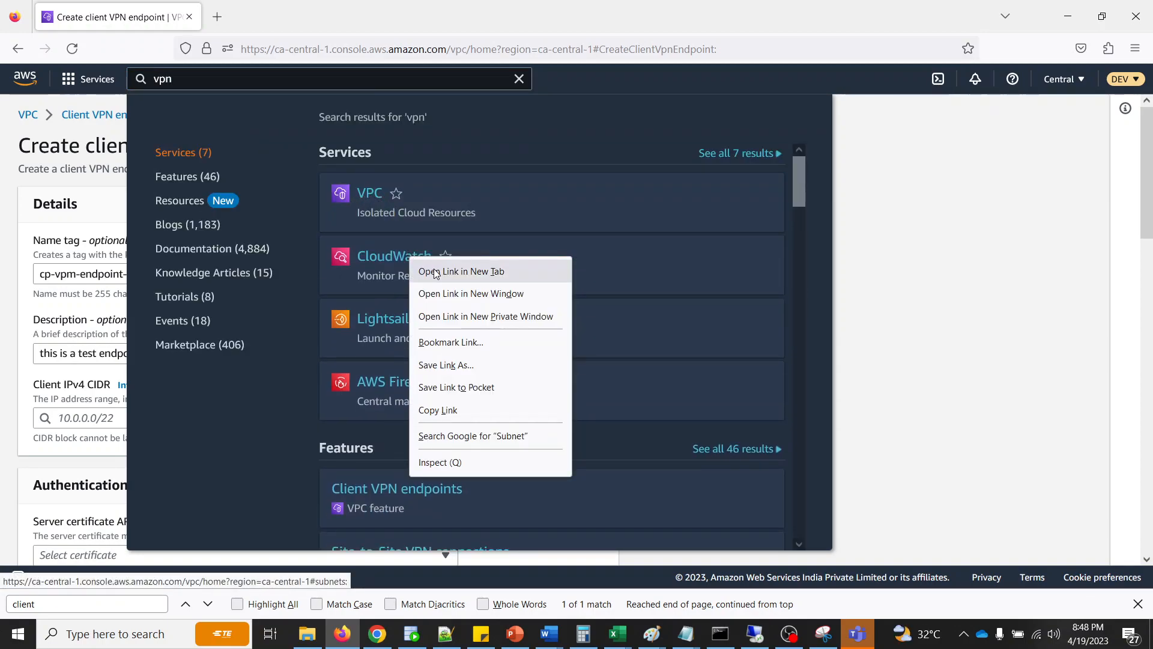
left_click(461, 271)
left_click(906, 305)
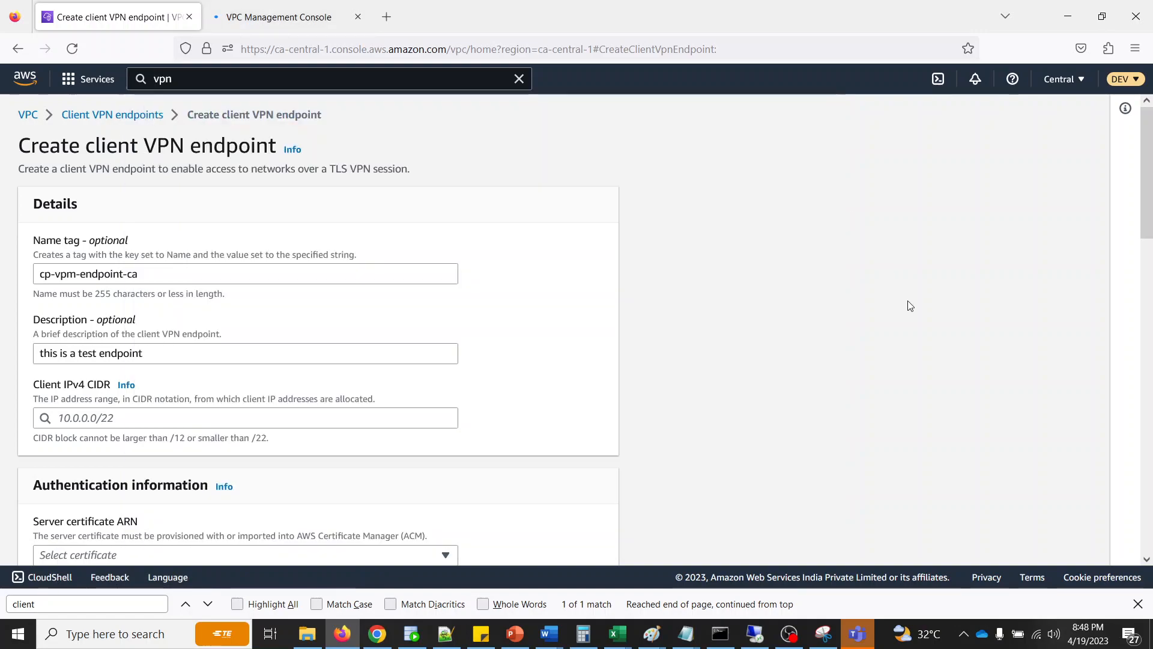
left_click(277, 18)
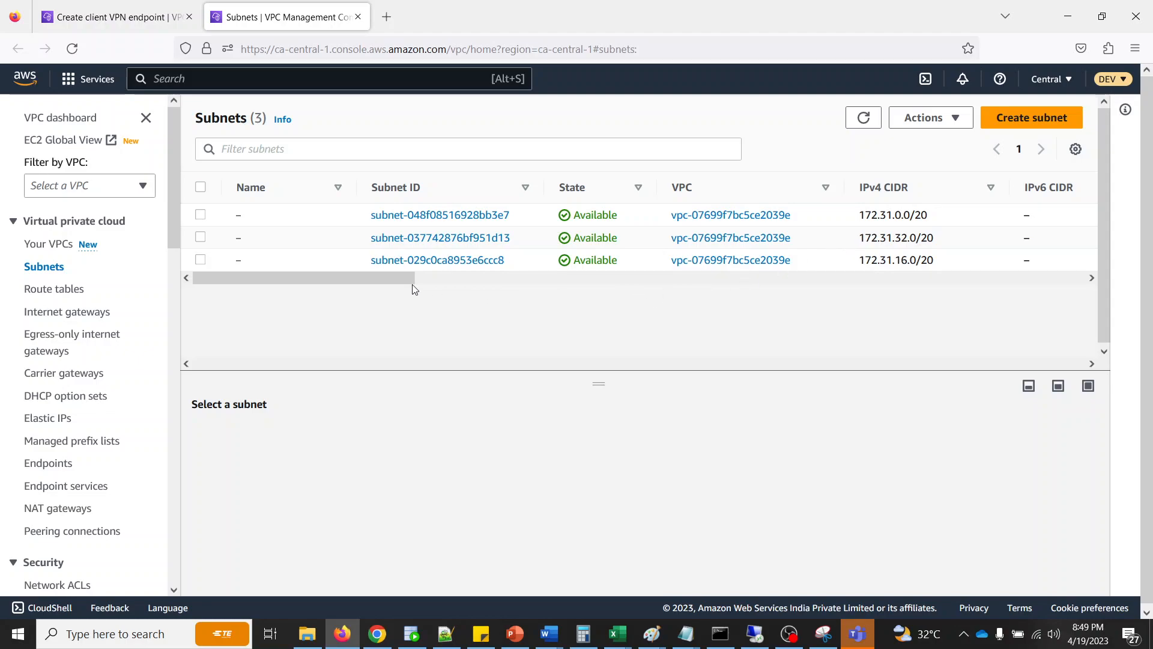
- Select the first listed subnet, subnet-048f08516928bb3e7, and copy its IPv4 CIDR from the details
left_click_drag(388, 278, 322, 260)
left_click(201, 216)
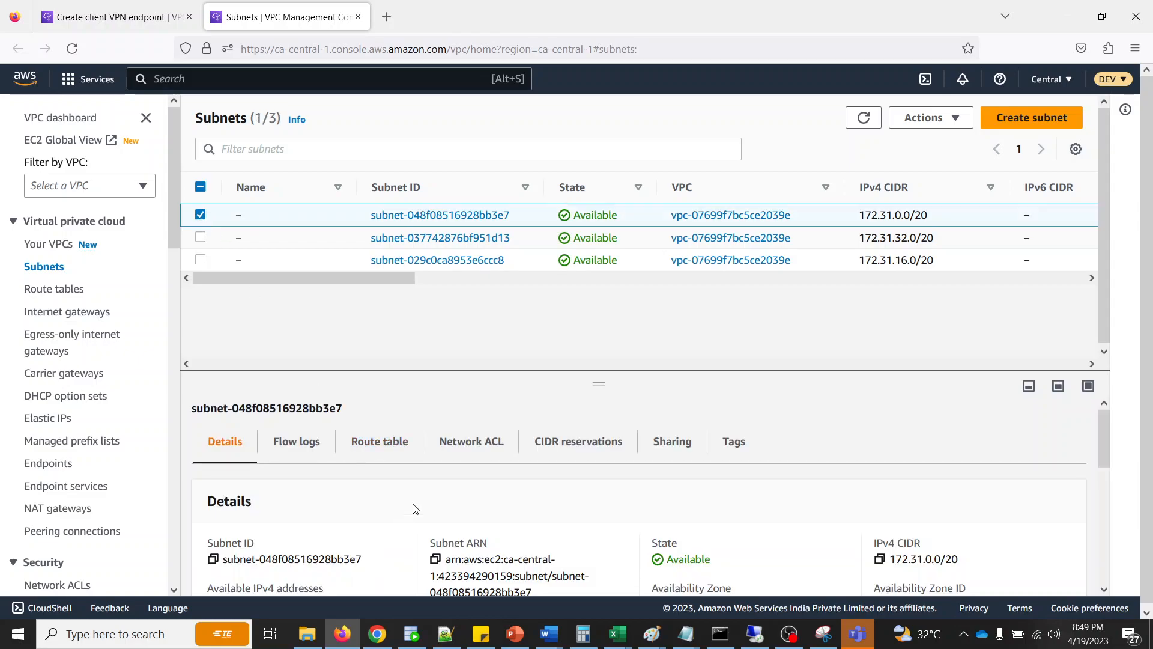
scroll(447, 511, "down", 4)
scroll(447, 511, "up", 3)
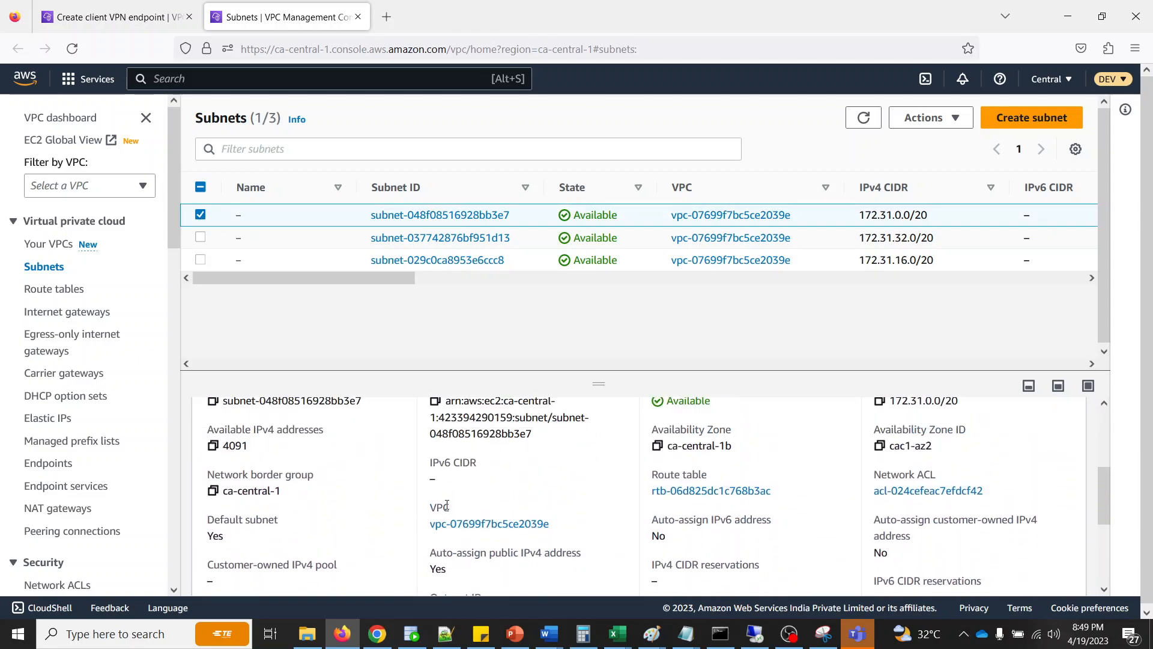
scroll(559, 471, "up", 5)
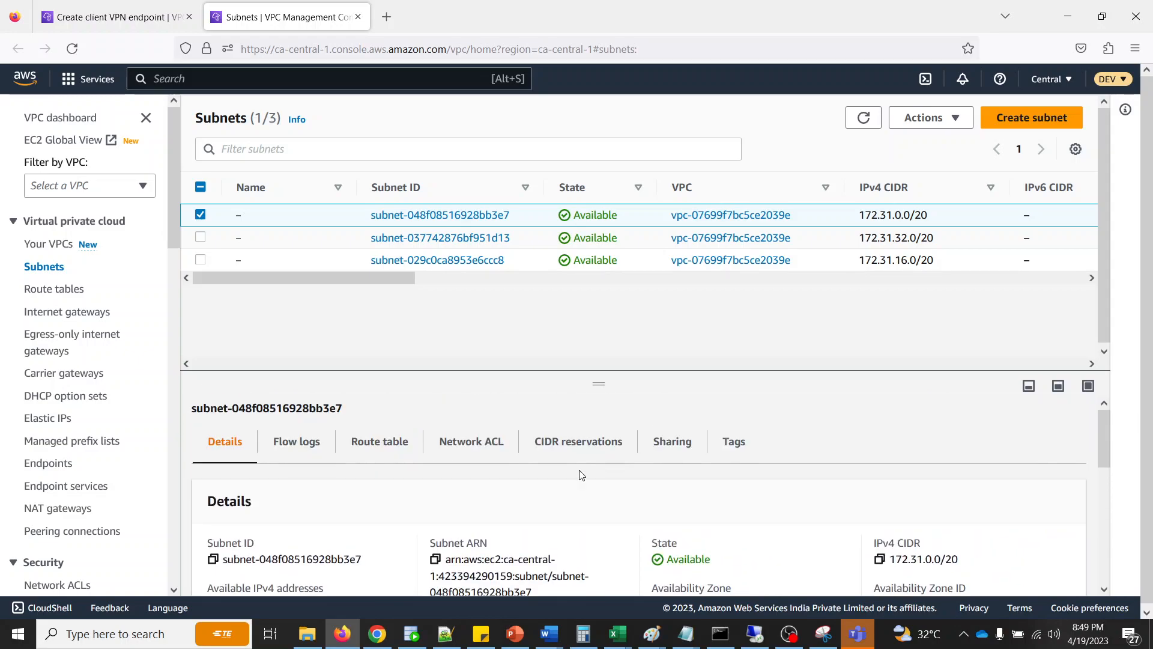
scroll(661, 474, "down", 1)
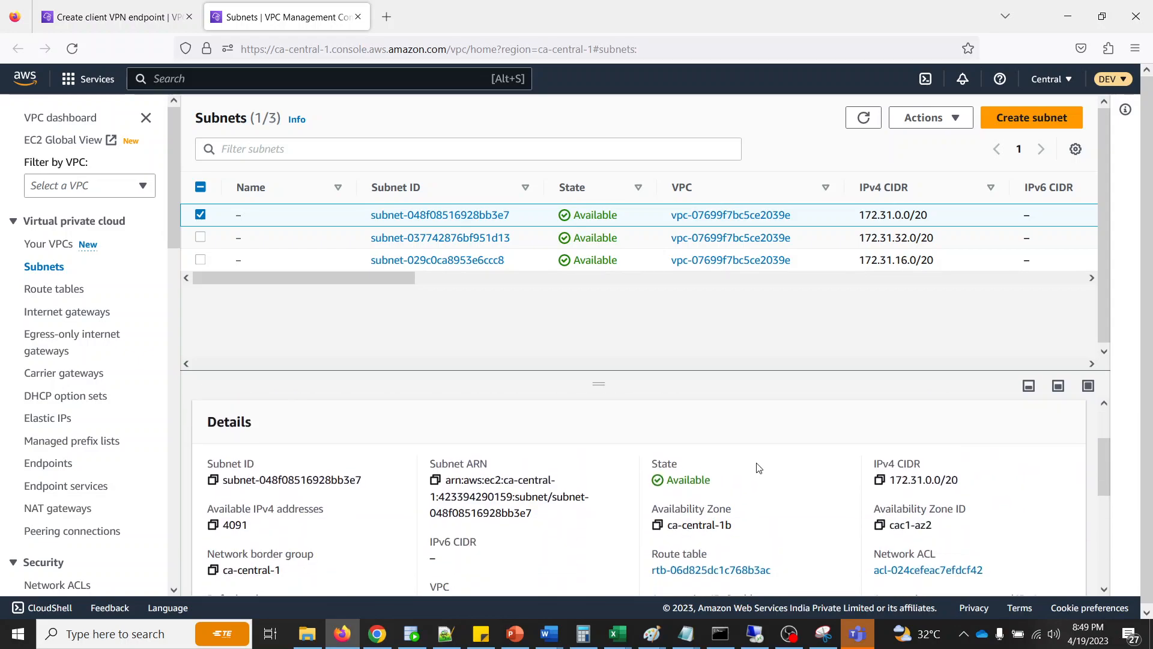
left_click(880, 480)
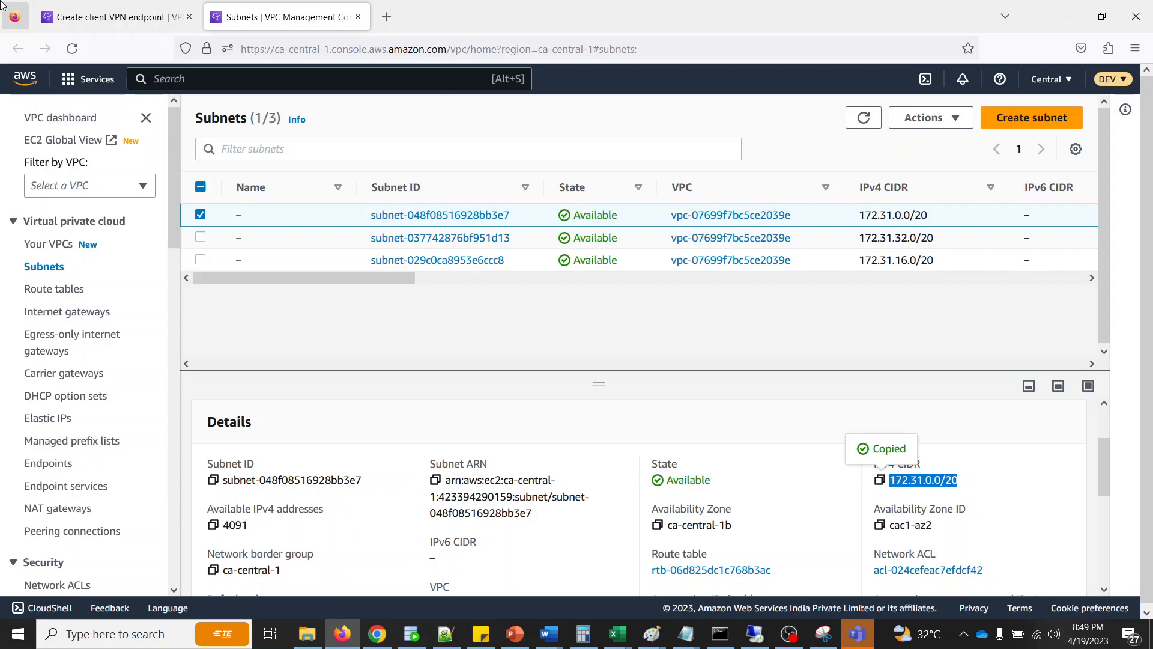
- Return to the endpoint creation form and set the client IPv4 CIDR to the copied 172.31.0.0/20
left_click(126, 20)
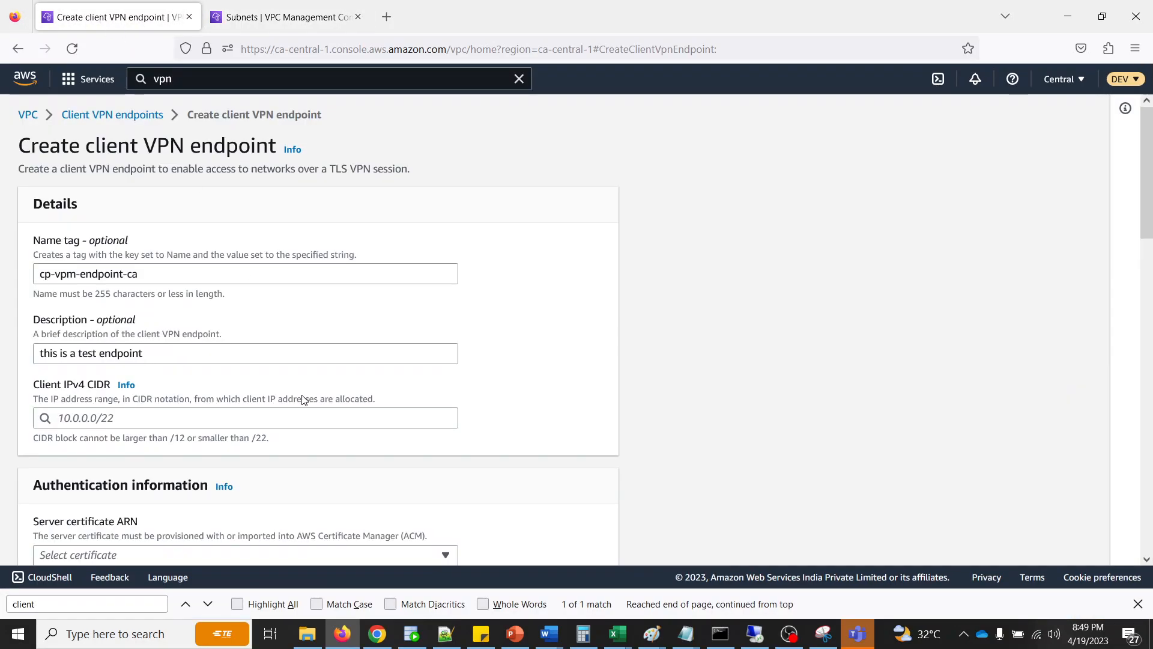
left_click(90, 420)
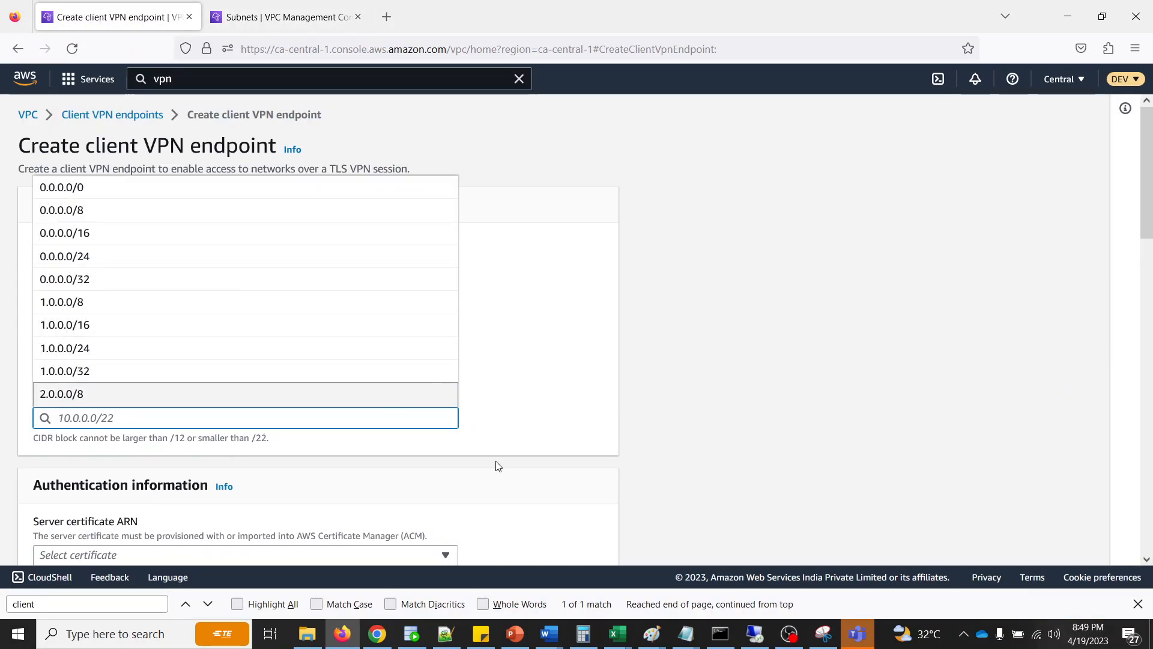
key("ctrl+v")
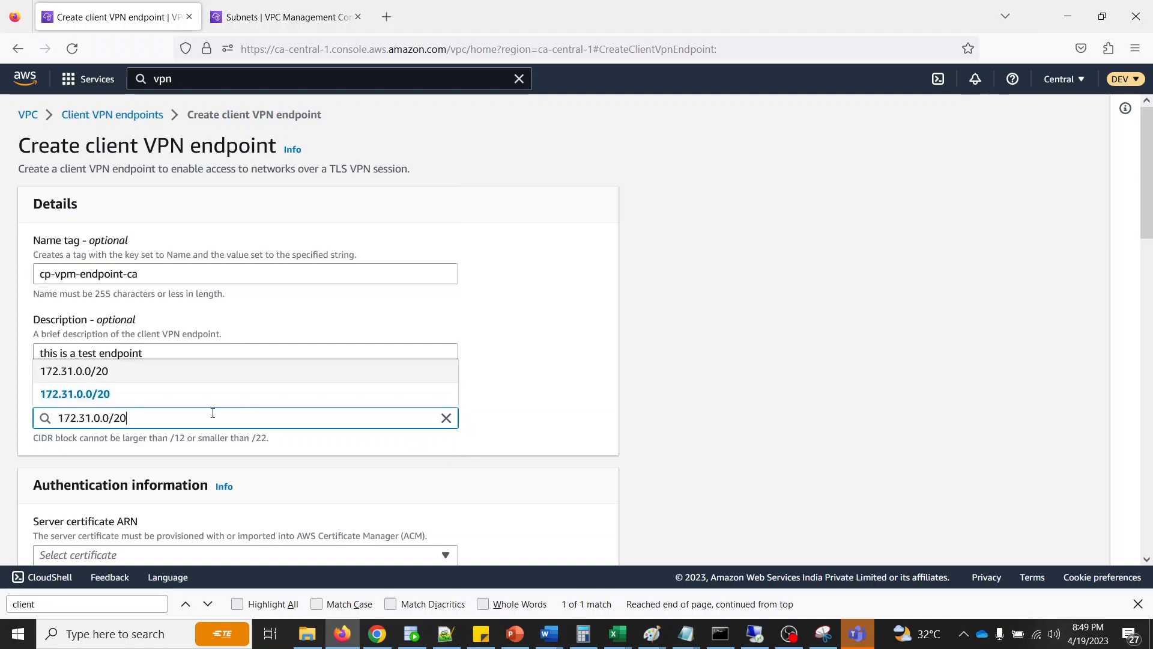
left_click(105, 378)
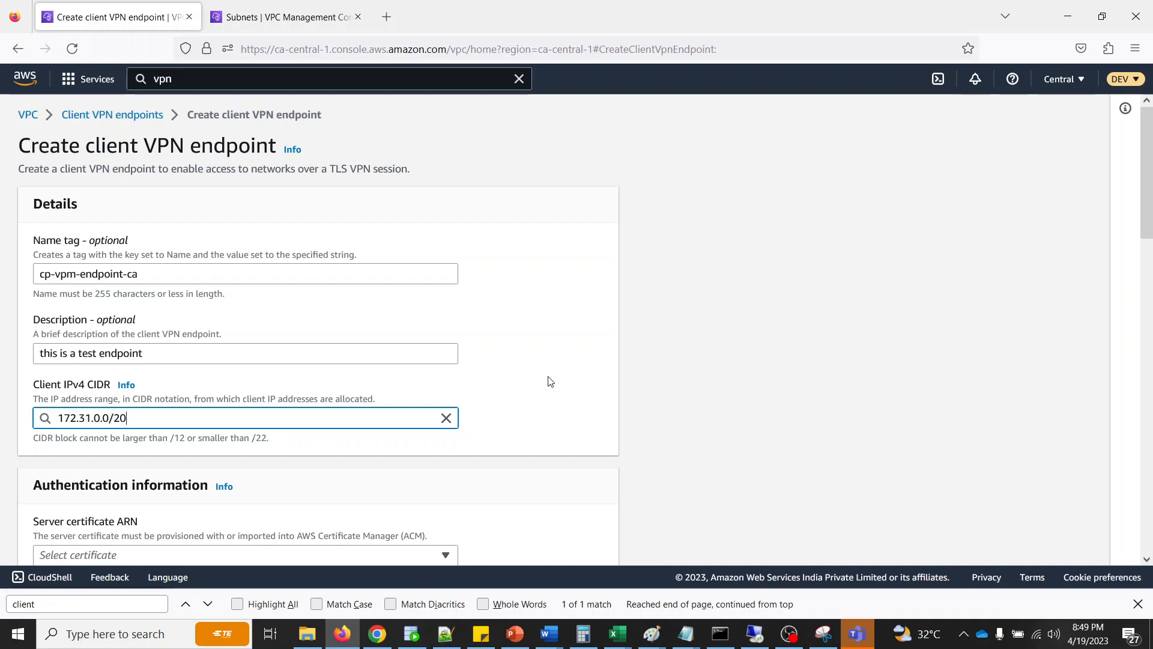
- Enable mutual authentication for the endpoint and check the server and client certificate ARN choices
scroll(548, 380, "down", 5)
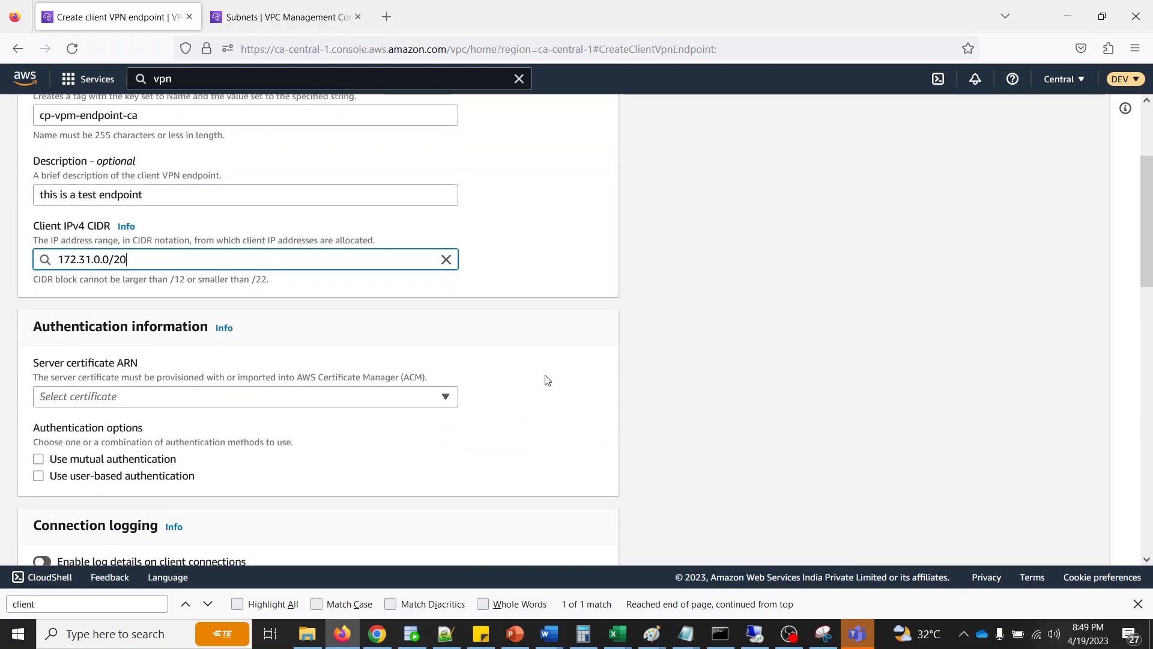
left_click(144, 402)
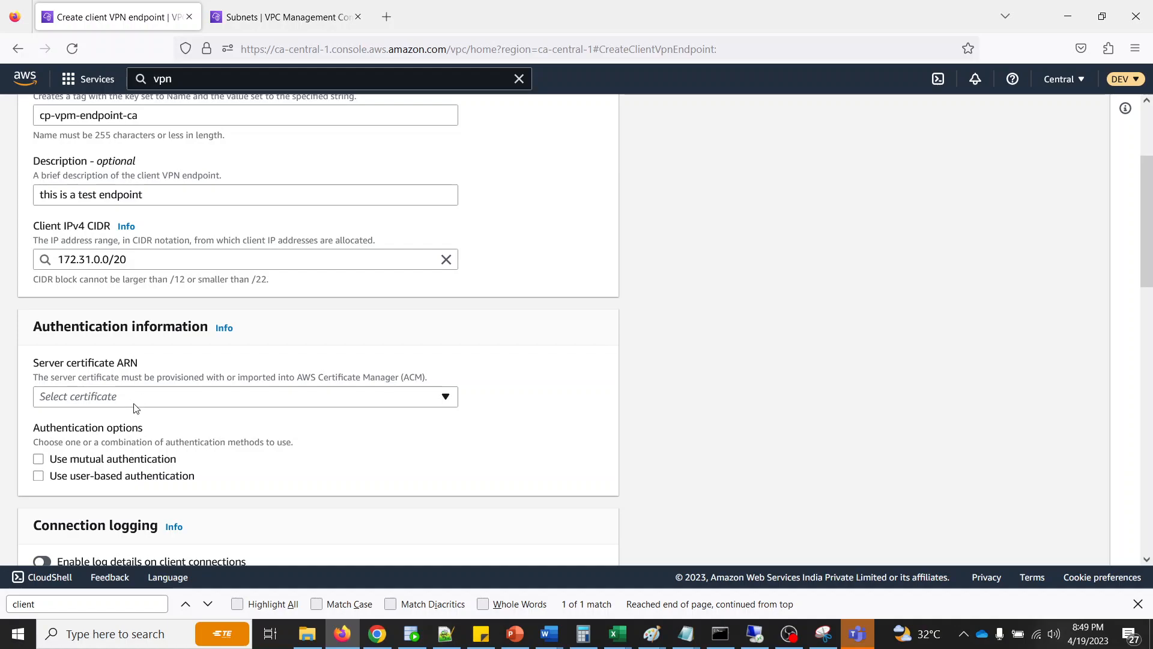
left_click(39, 460)
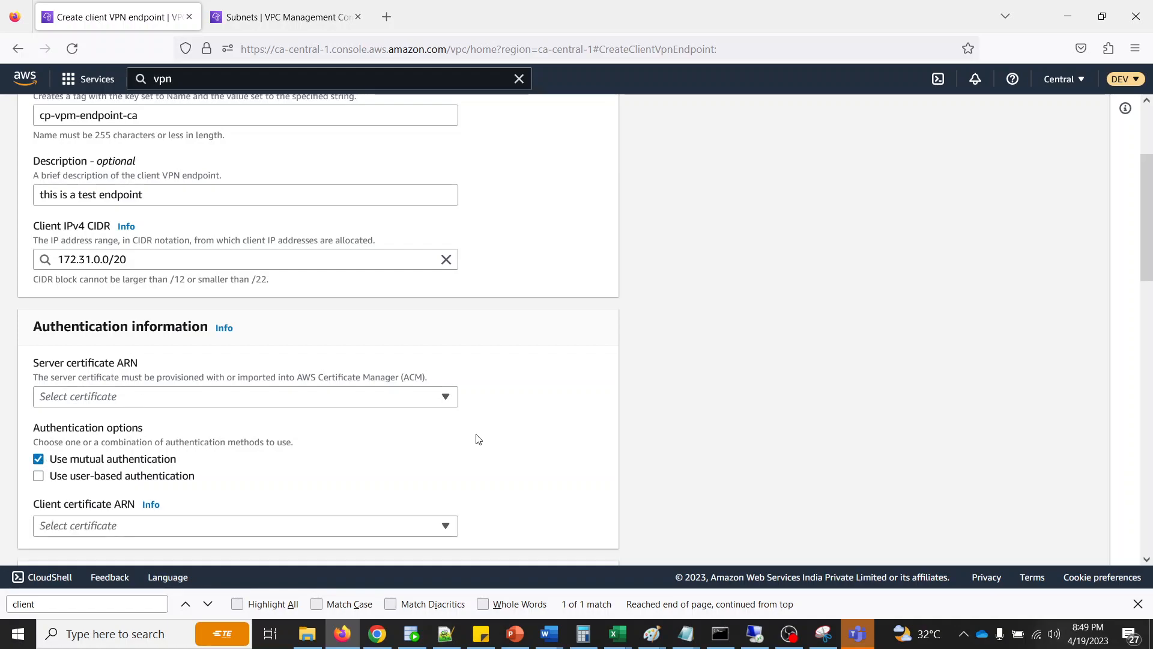
scroll(478, 432, "down", 3)
left_click(139, 367)
left_click(139, 367)
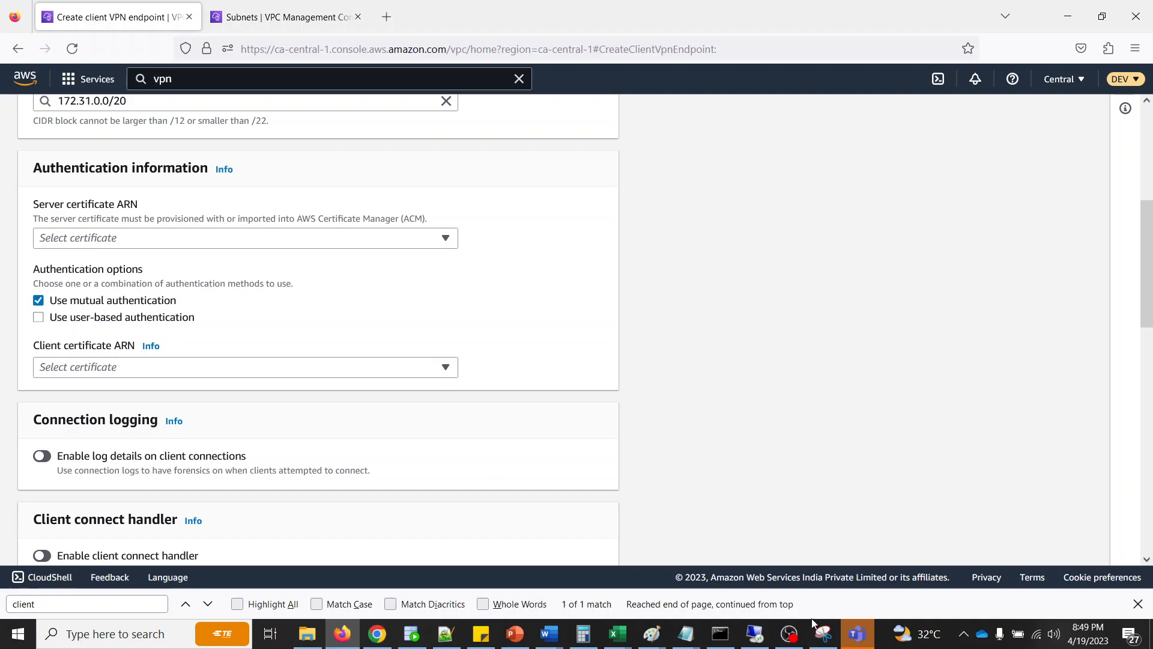
- Open the AWS Client VPN guide's Mutual authentication section and show its Windows instructions
left_click(721, 636)
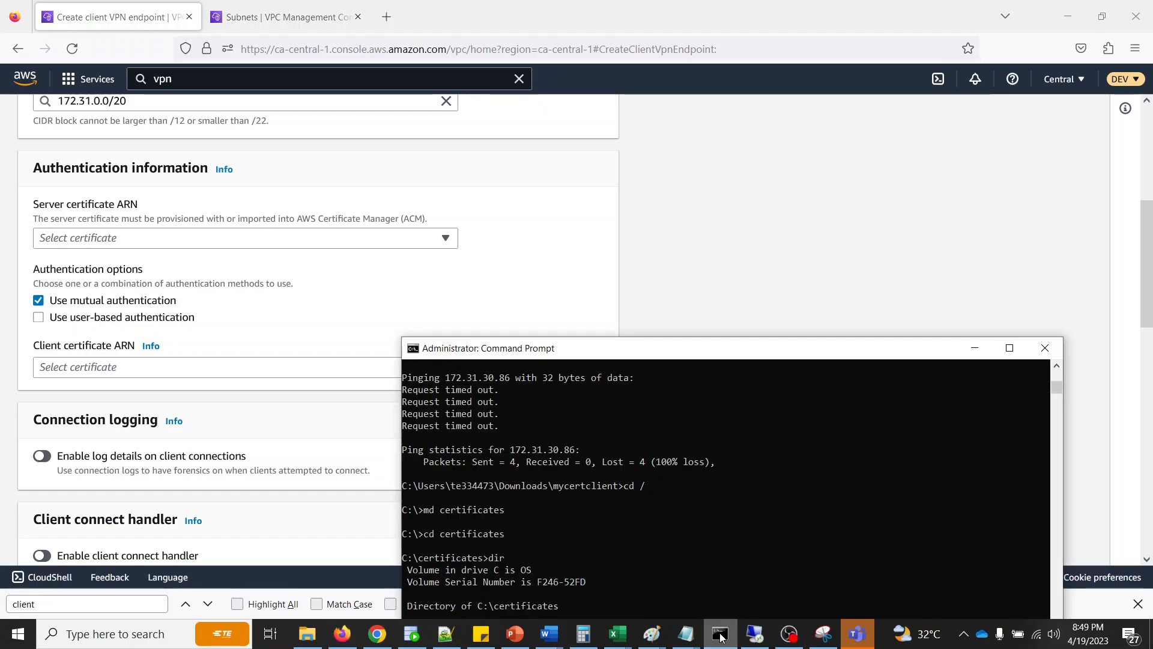
left_click(677, 267)
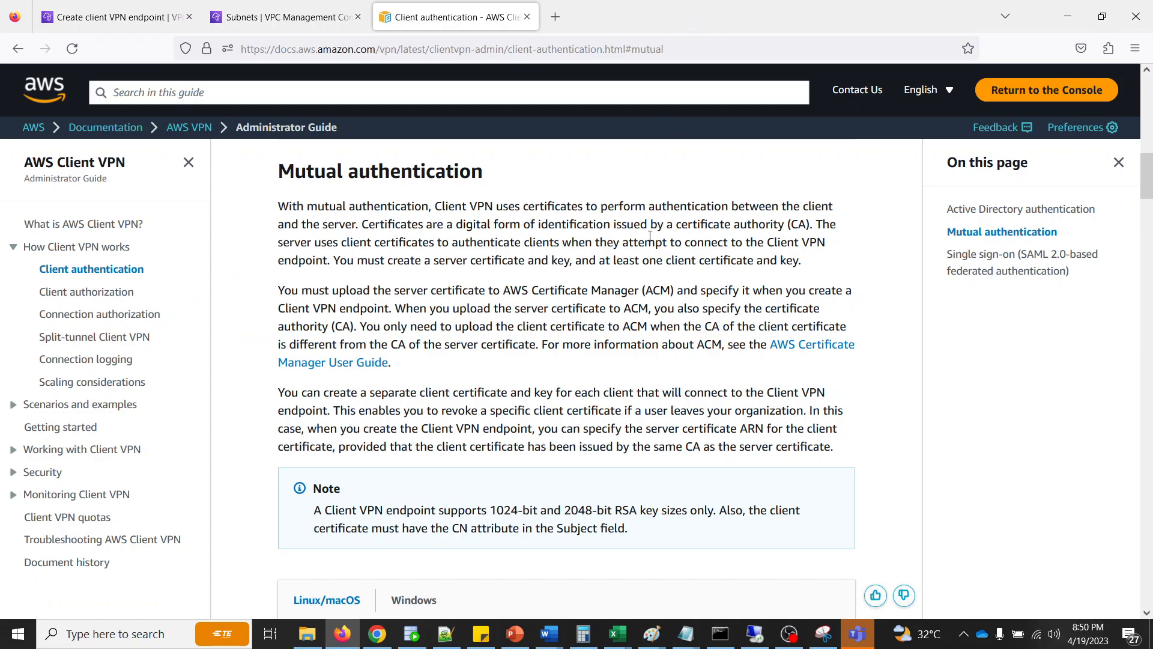
scroll(473, 308, "down", 6)
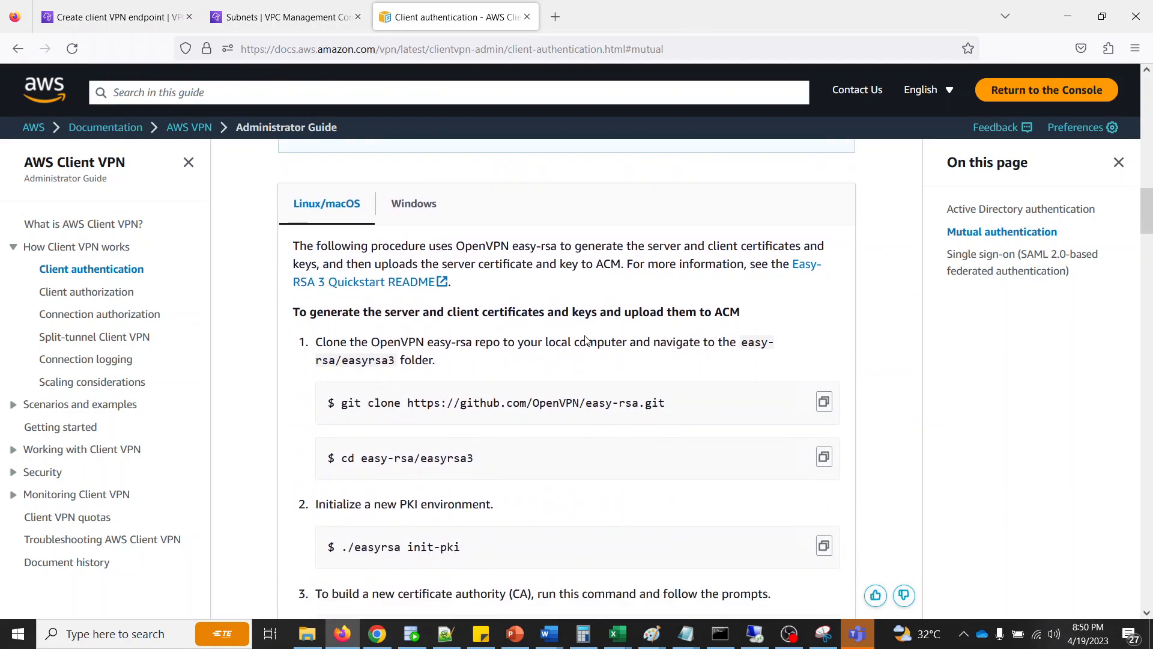
scroll(430, 219, "up", 5)
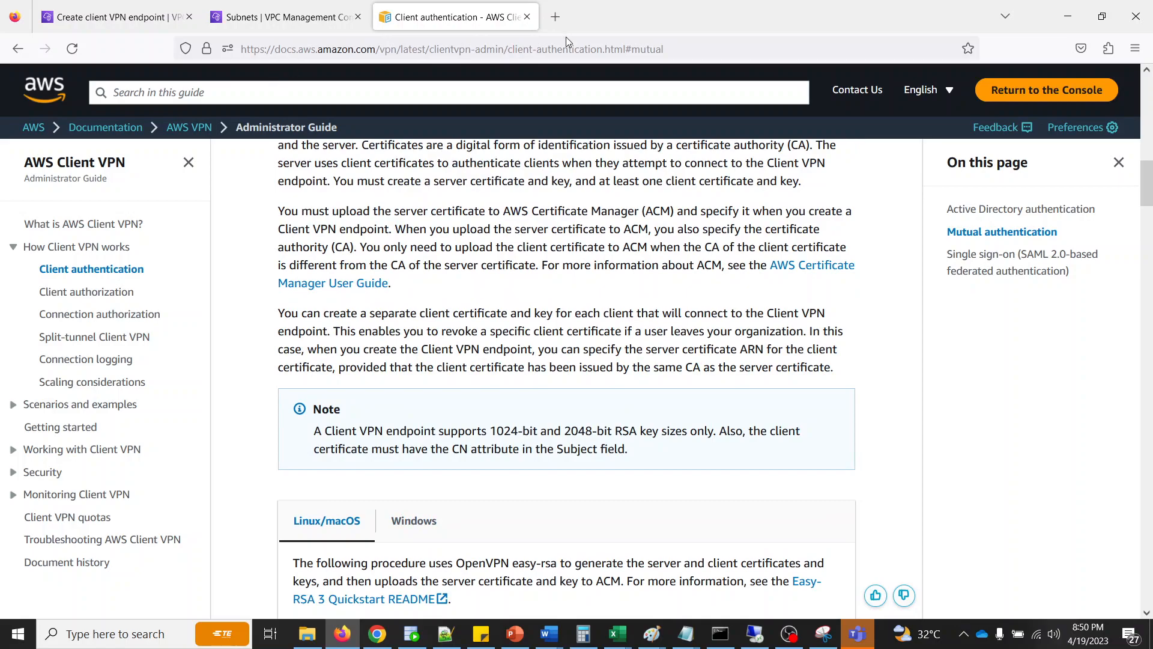
scroll(536, 292, "down", 2)
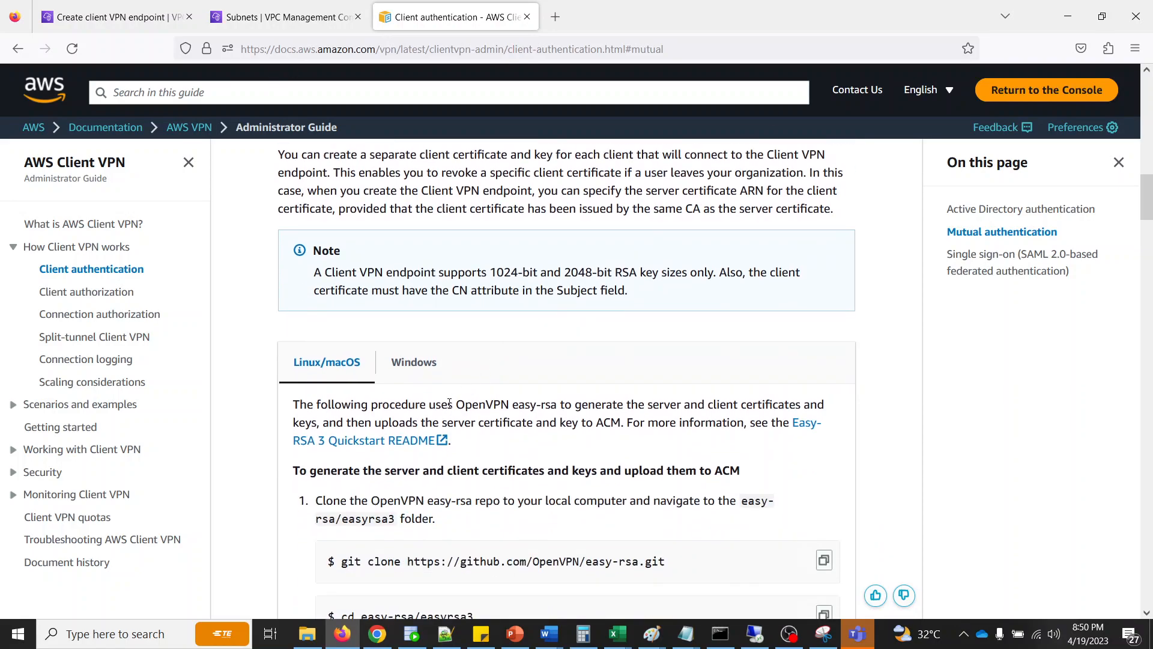
left_click(403, 362)
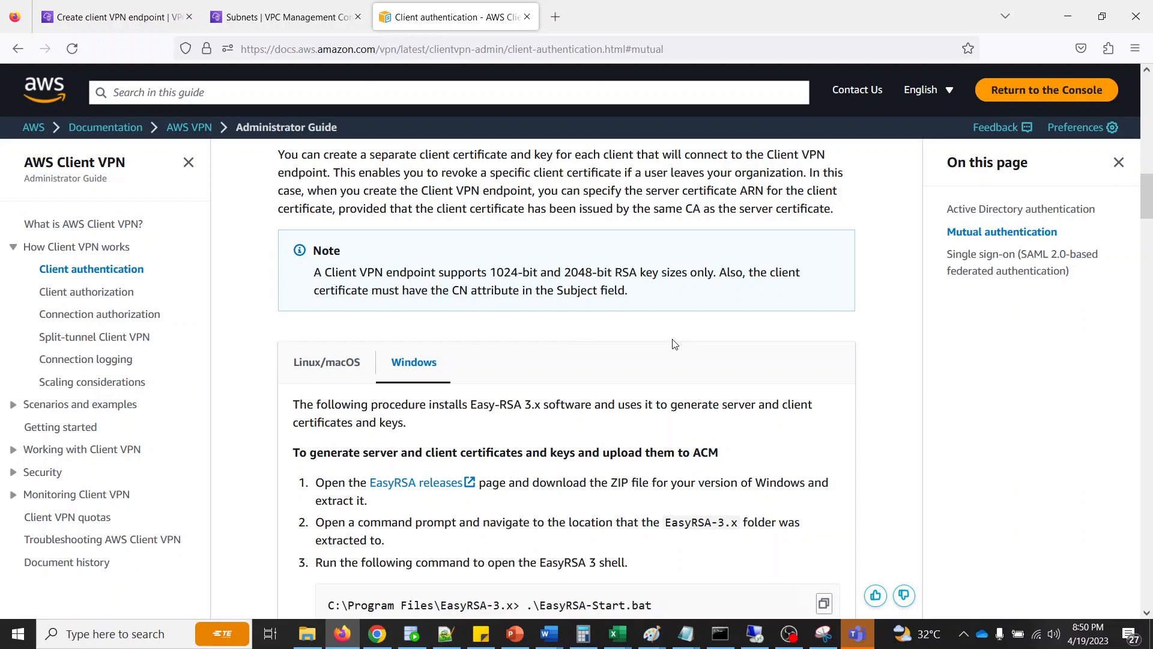
- Open the EasyRSA releases page linked in the Windows certificate procedure in a separate browser tab
scroll(841, 318, "down", 2)
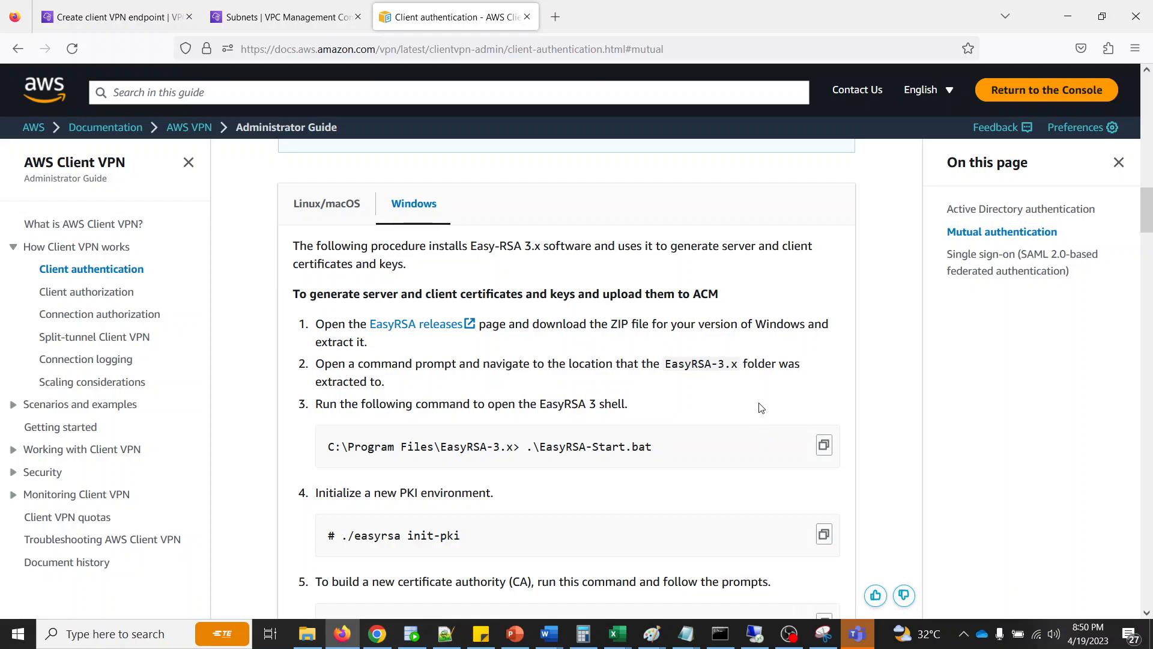
right_click(411, 330)
left_click(442, 347)
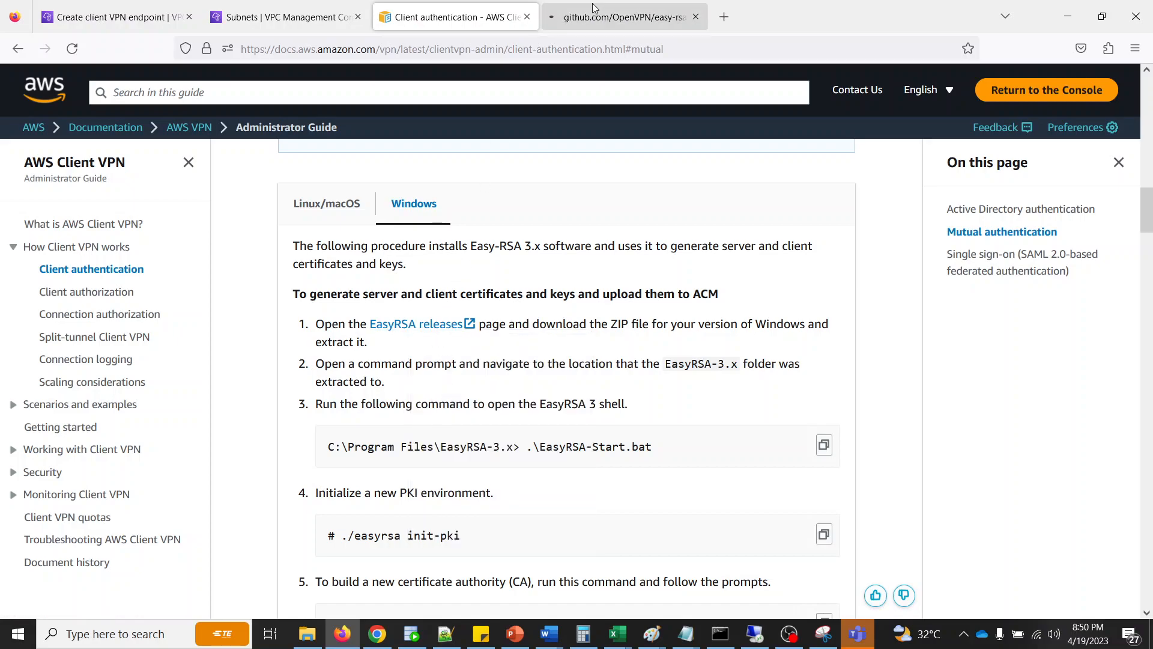
- Download EasyRSA-3.1.2-win64.zip from the v3.1.2 release assets on the easy-rsa releases page
left_click(585, 24)
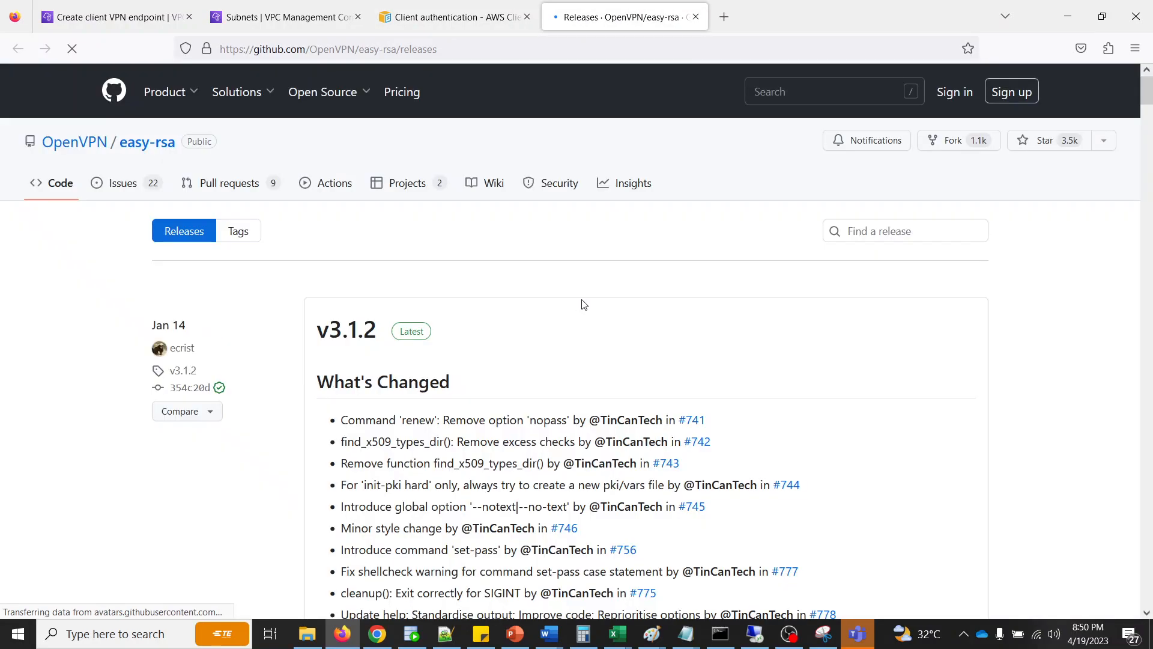
scroll(583, 302, "down", 15)
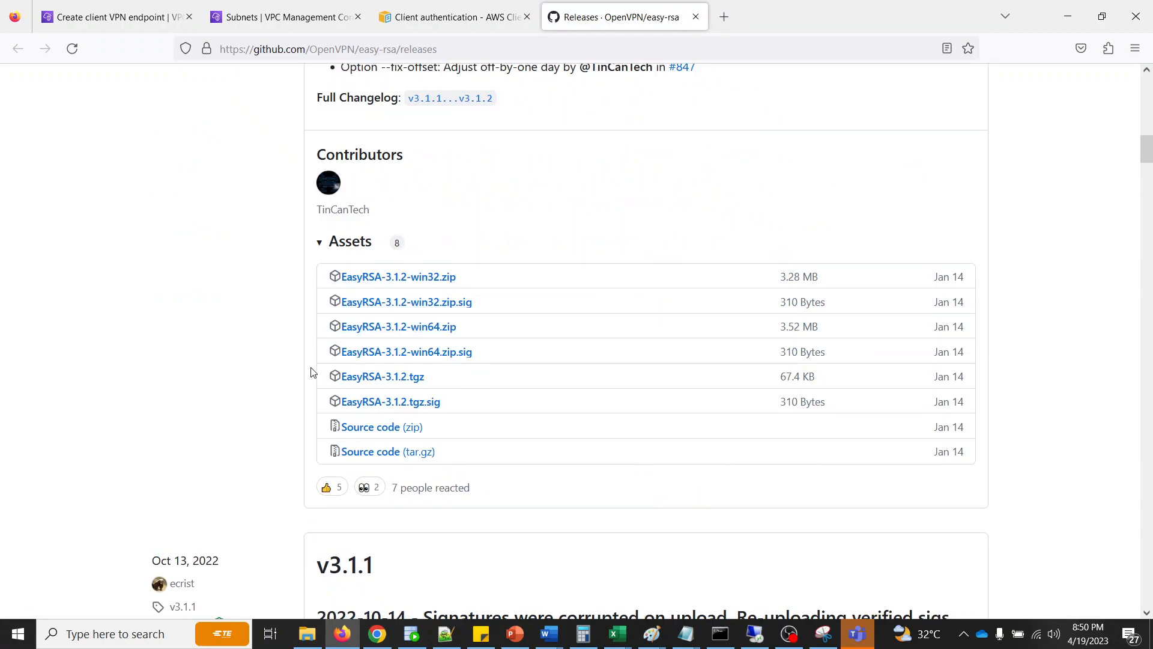
left_click(396, 331)
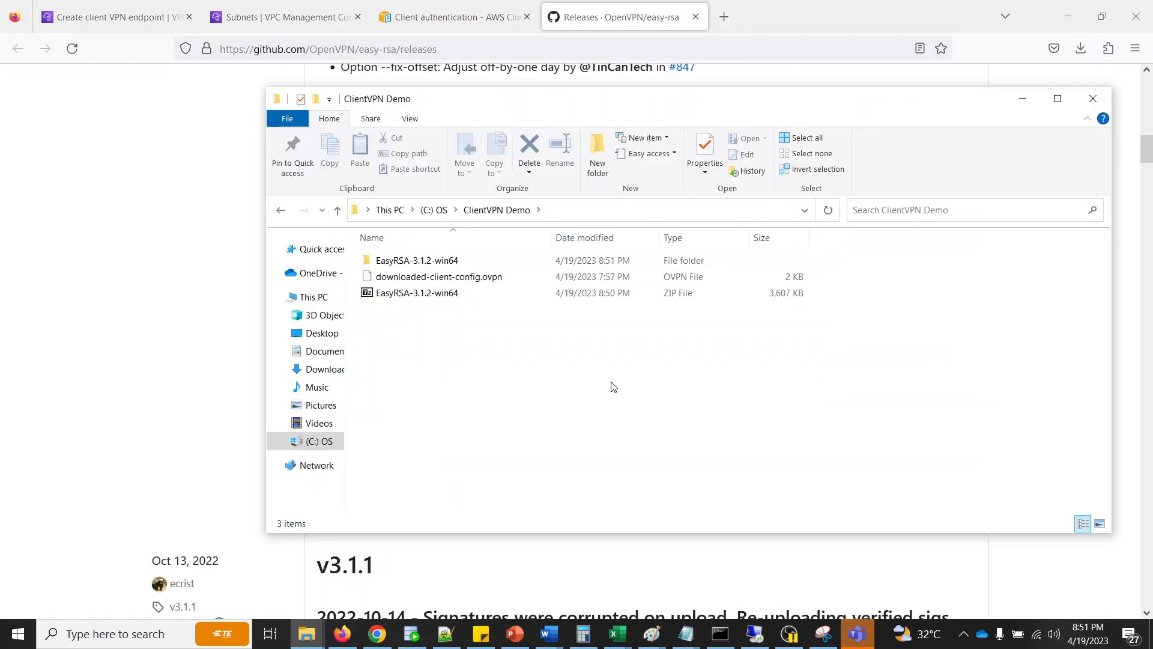
- Open the extracted EasyRSA-3.1.2 folder inside ClientVPN Demo and return the Command Prompt to the root of drive C
double_click(426, 260)
double_click(427, 262)
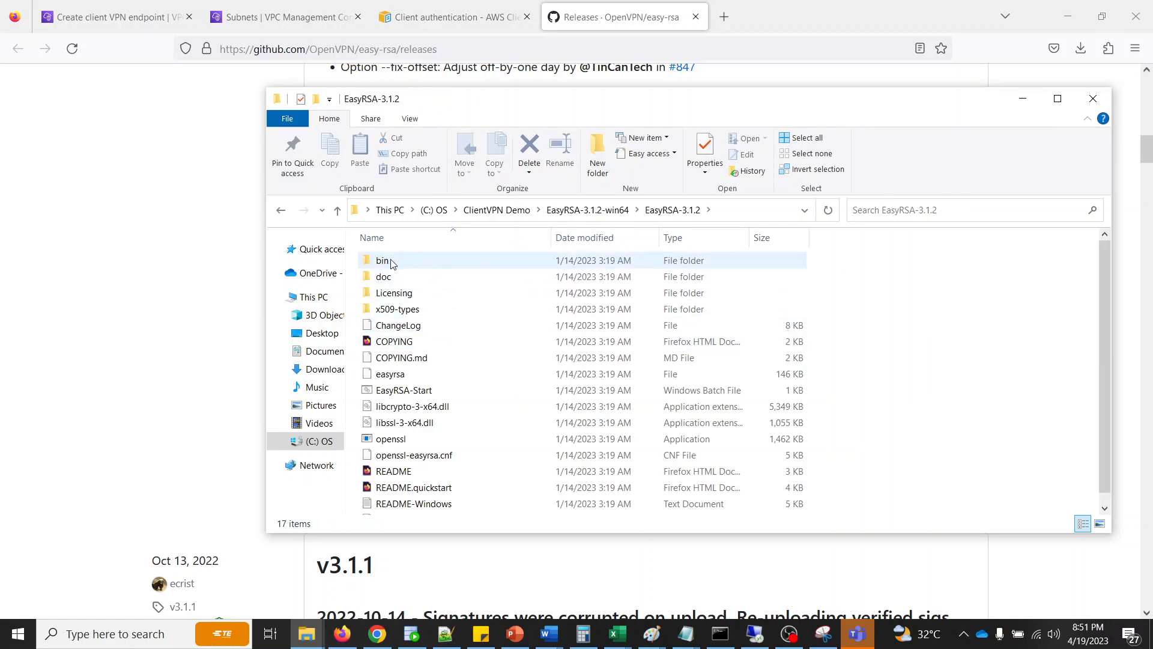
left_click(721, 630)
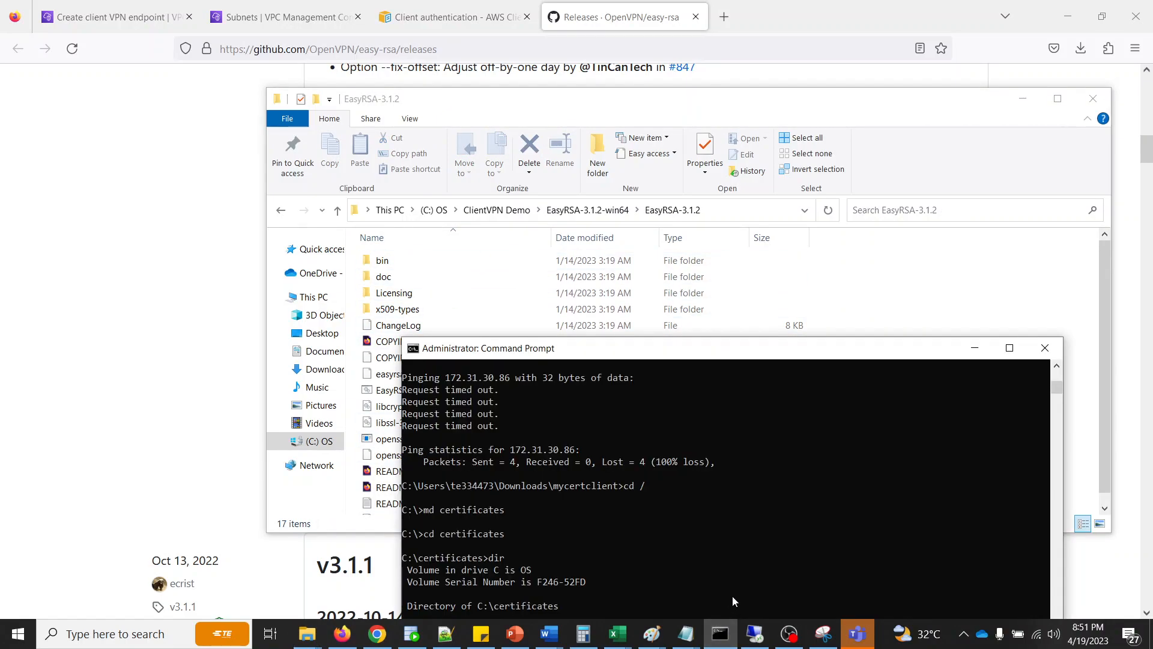
type("cd..")
key("Return")
left_click_drag(666, 348, 642, 187)
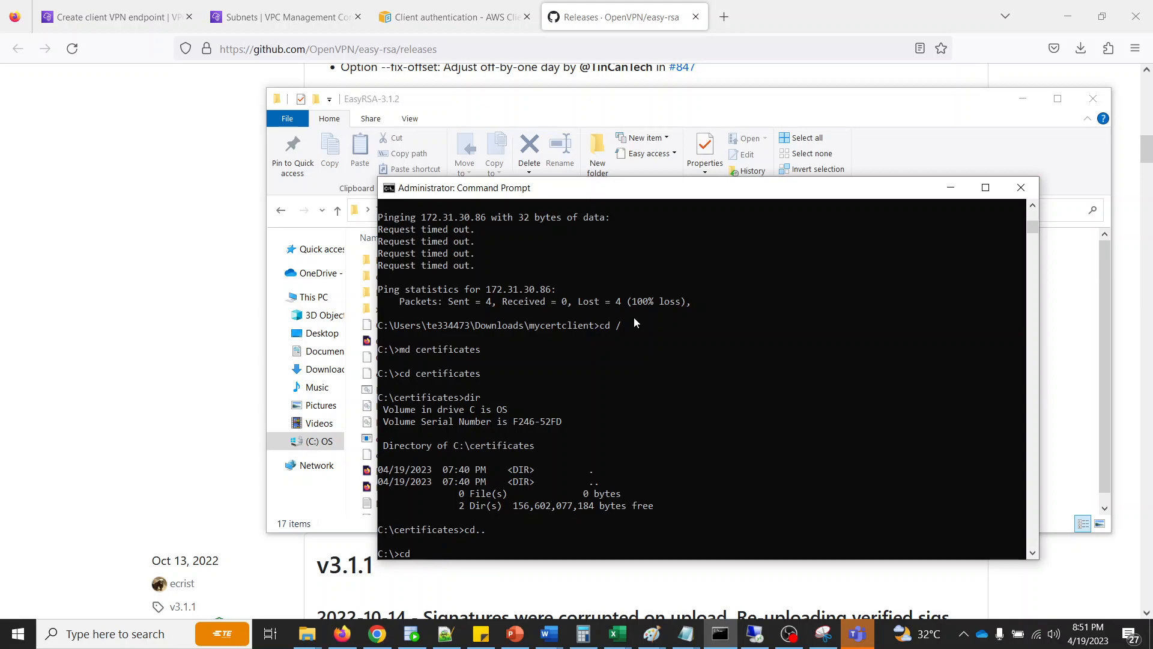
- Change the Command Prompt directory to C:\ClientVPN Demo\EasyRSA-3.1.2-win64\EasyRSA-3.1.2 using the path copied from File Explorer
type("cd")
left_click_drag(574, 195, 638, 244)
left_click(722, 208)
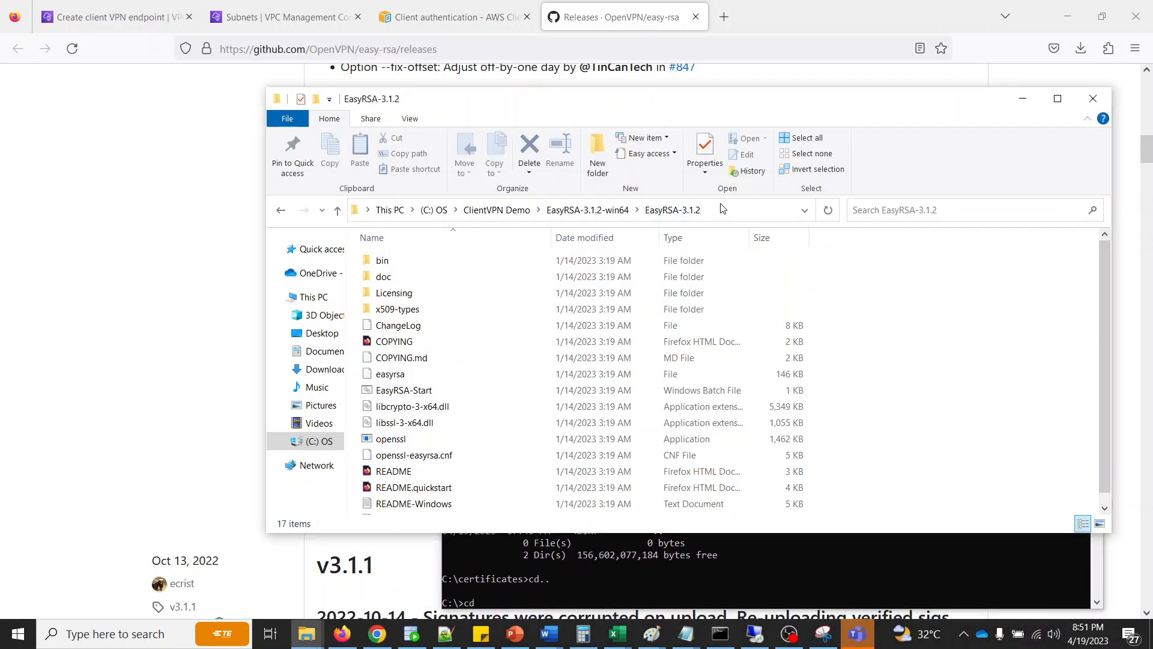
left_click(722, 208)
key("ctrl+c")
left_click(661, 543)
key("ctrl+v")
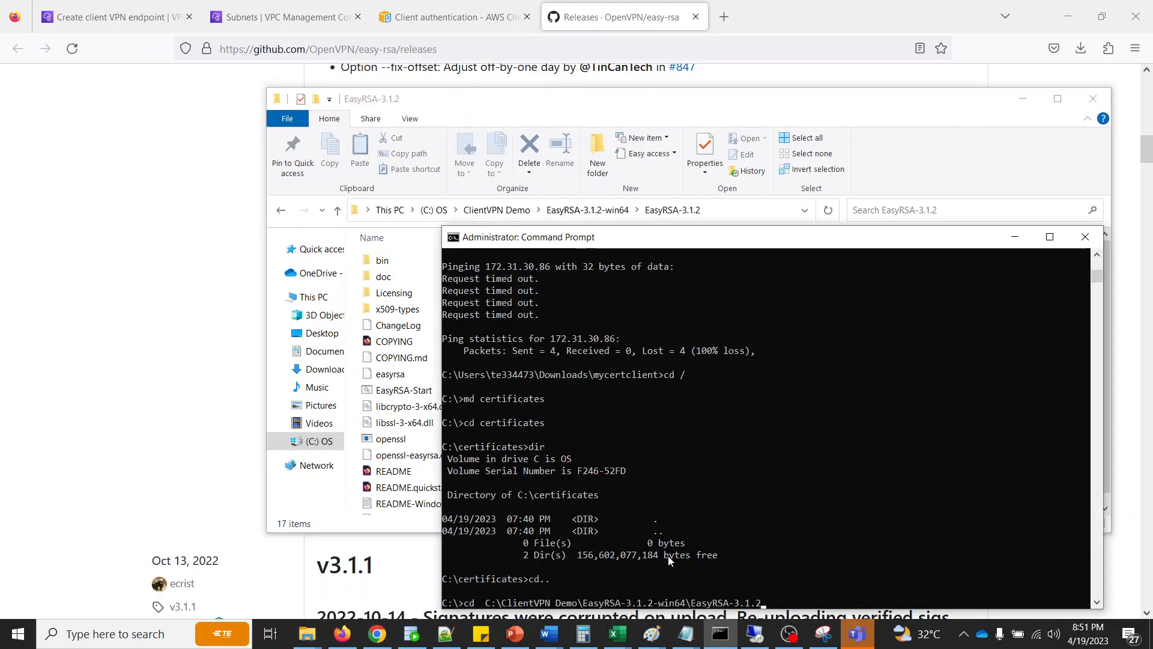
key("Return")
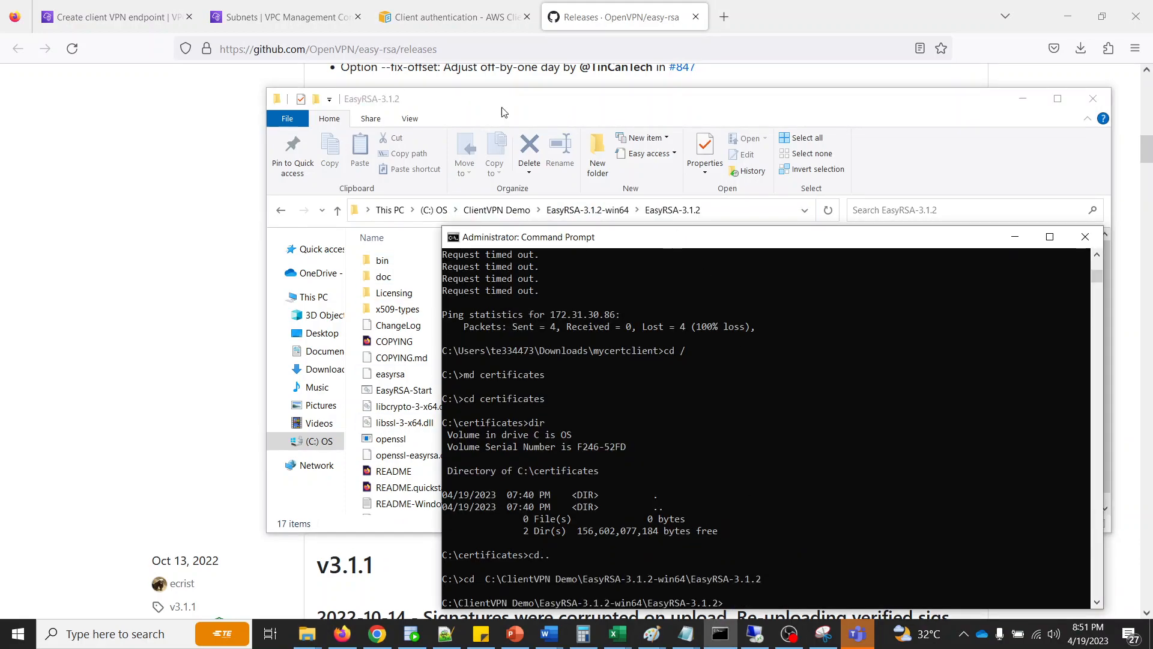
- Copy the .\EasyRSA-Start.bat command from the AWS guide and list the EasyRSA-3.1.2 folder's contents in the Command Prompt
left_click(451, 17)
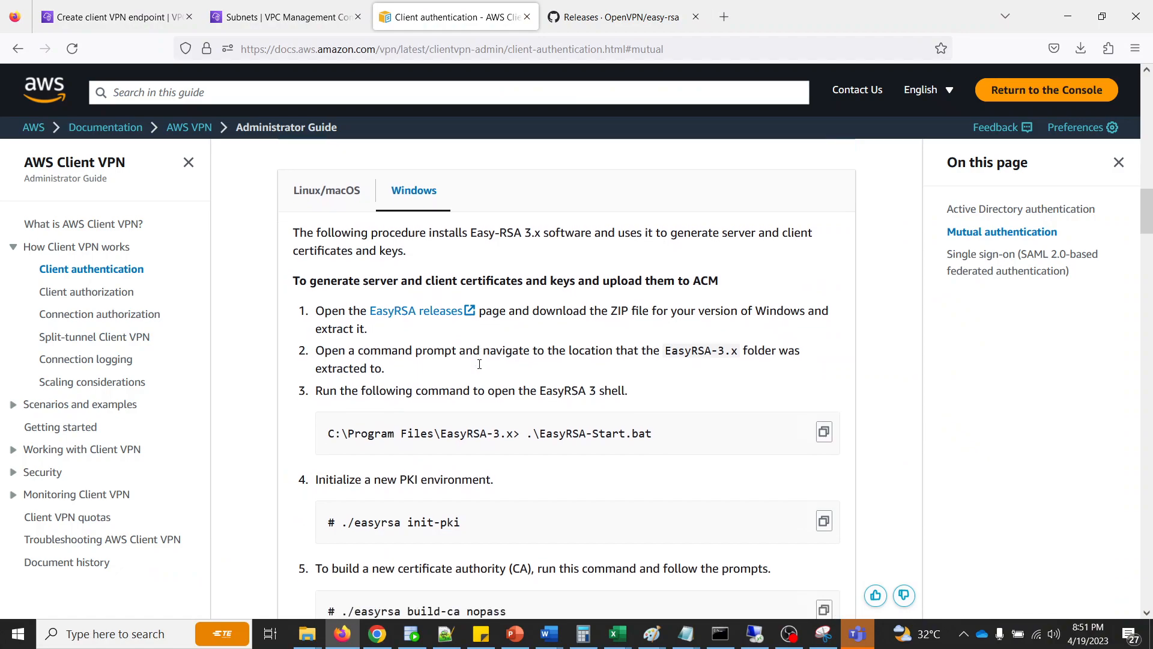
scroll(479, 364, "down", 1)
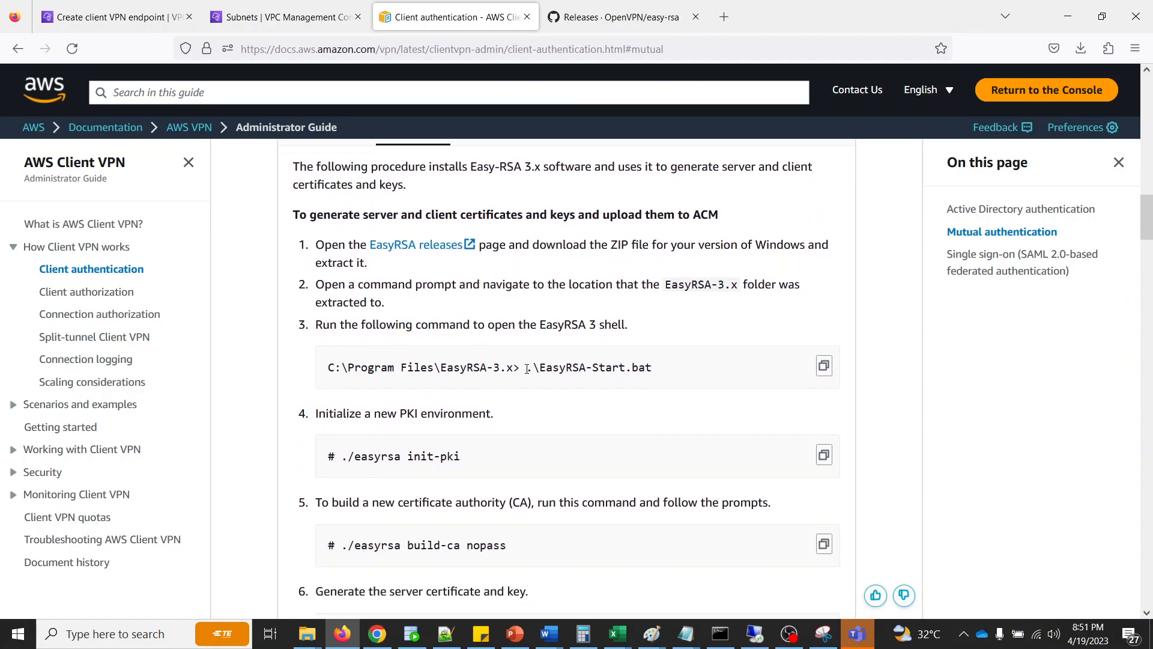
left_click_drag(528, 369, 664, 368)
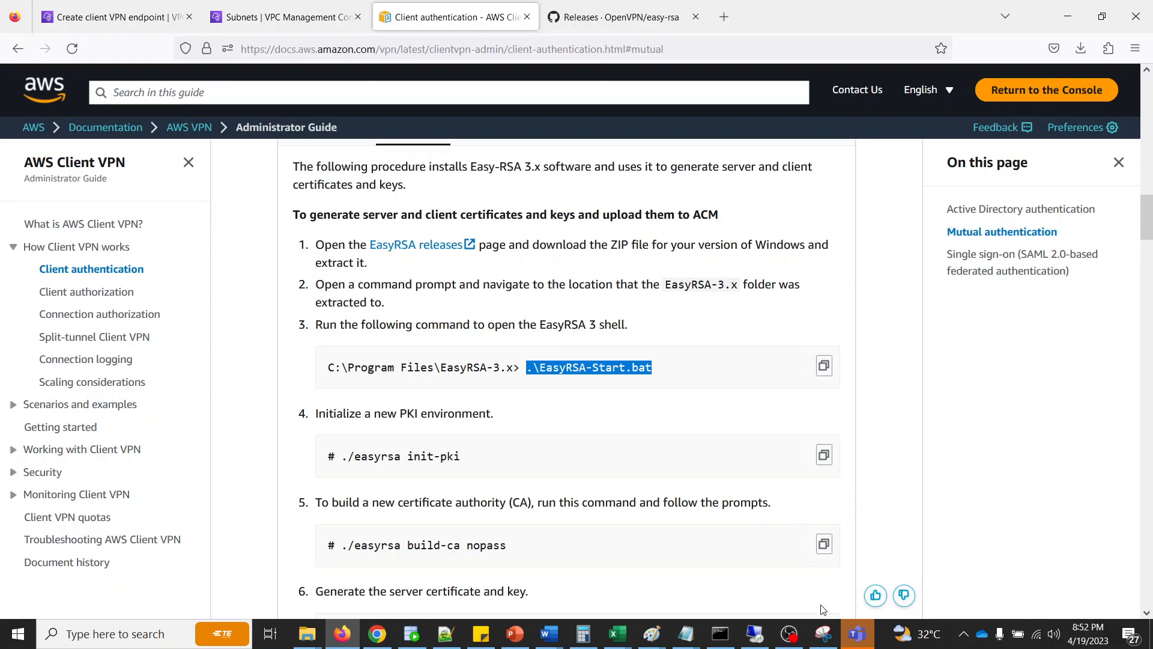
left_click(720, 632)
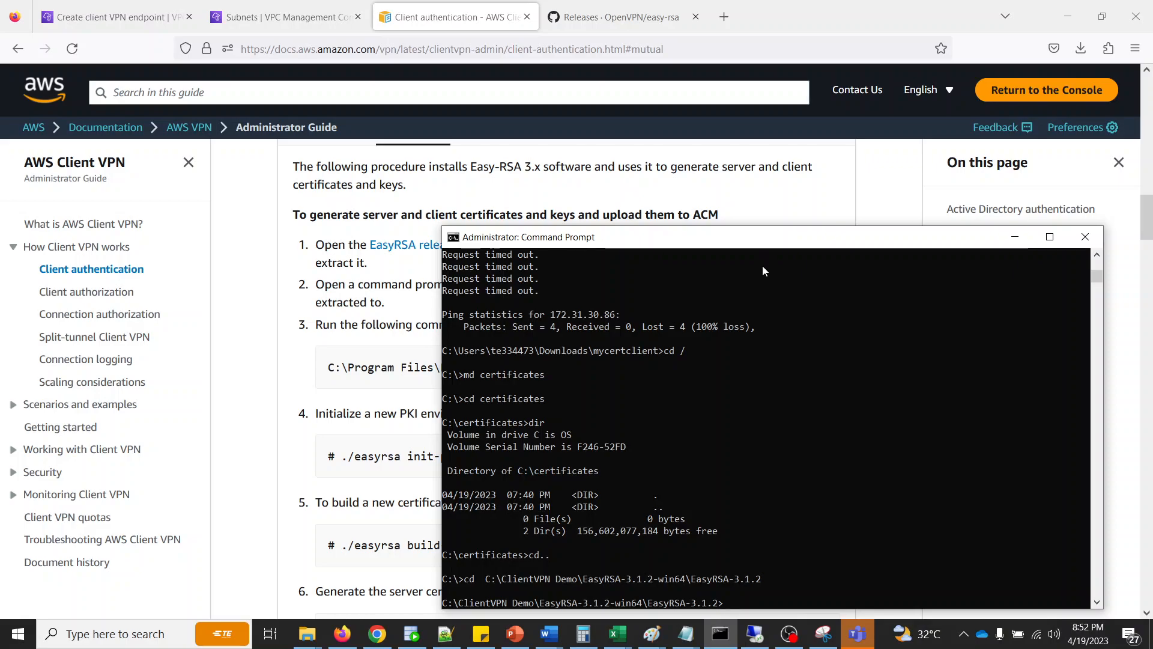
type("dir")
key("Return")
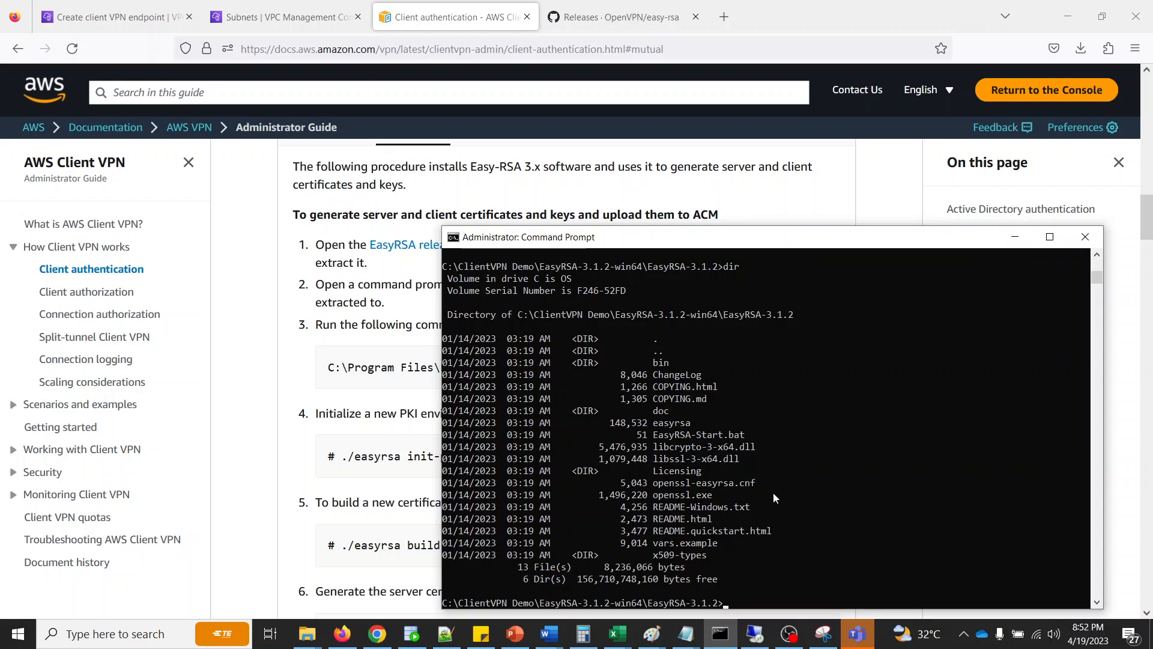
- Enter the bin subfolder and list its *.bat files
type("cd bin")
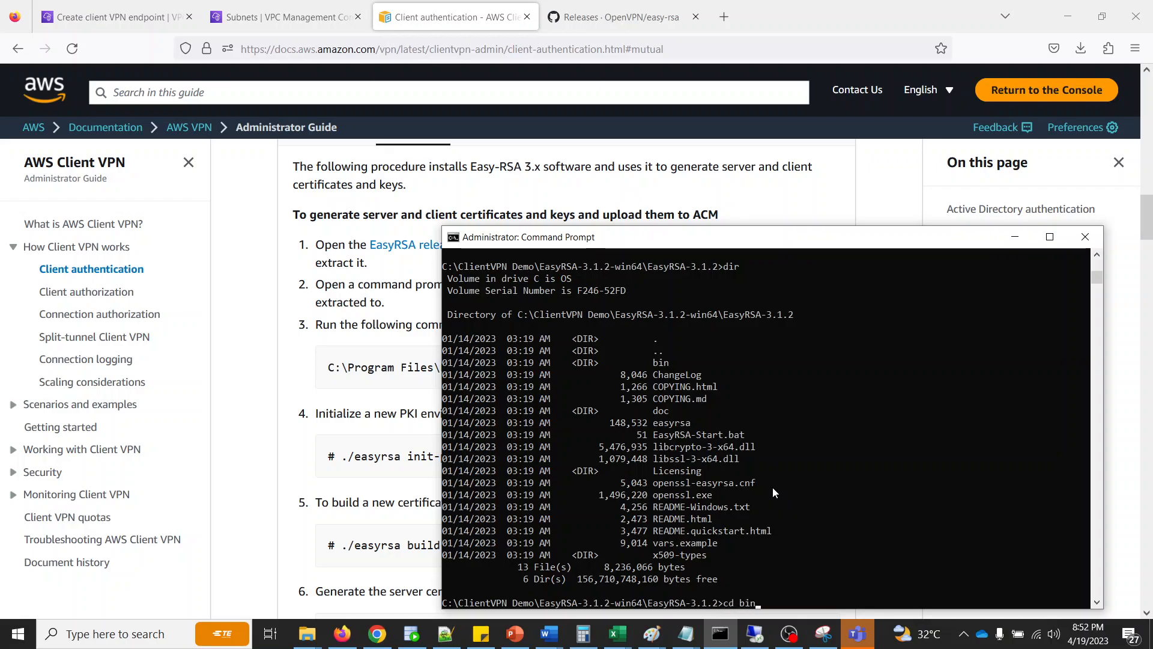
key("Return")
type("dir ")
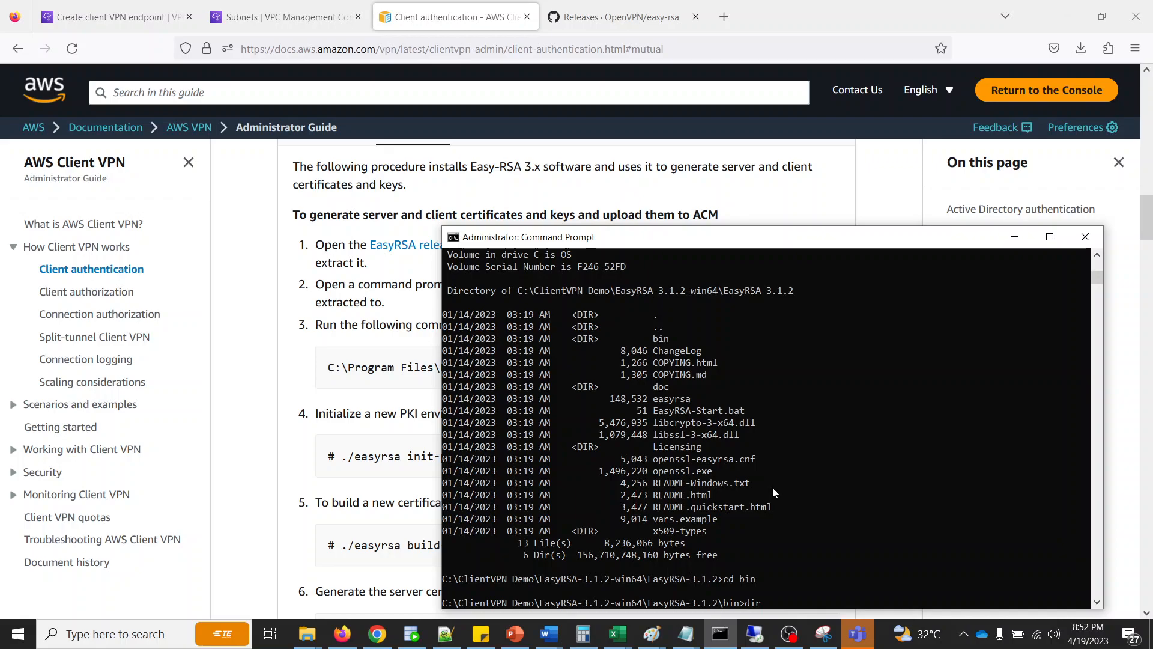
type("*.bat")
key("Return")
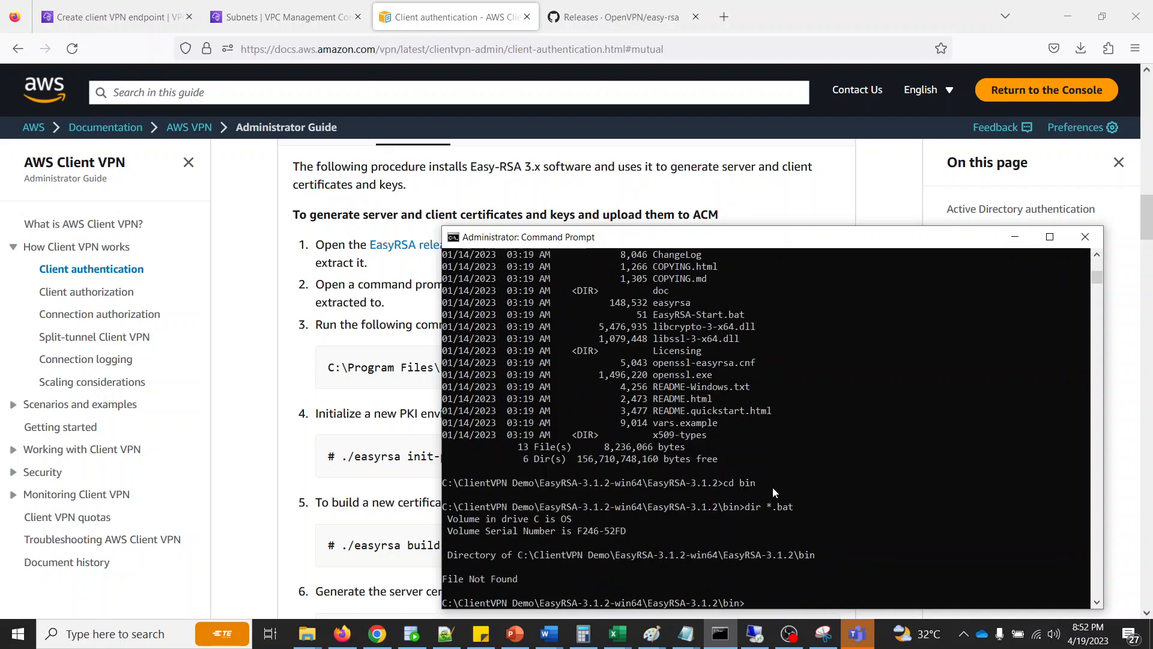
- Go back up to the EasyRSA-3.1.2 folder and list its *.bat files
type("v")
key("BackSpace")
type("cd ..")
key("Return")
type("dir *.bar")
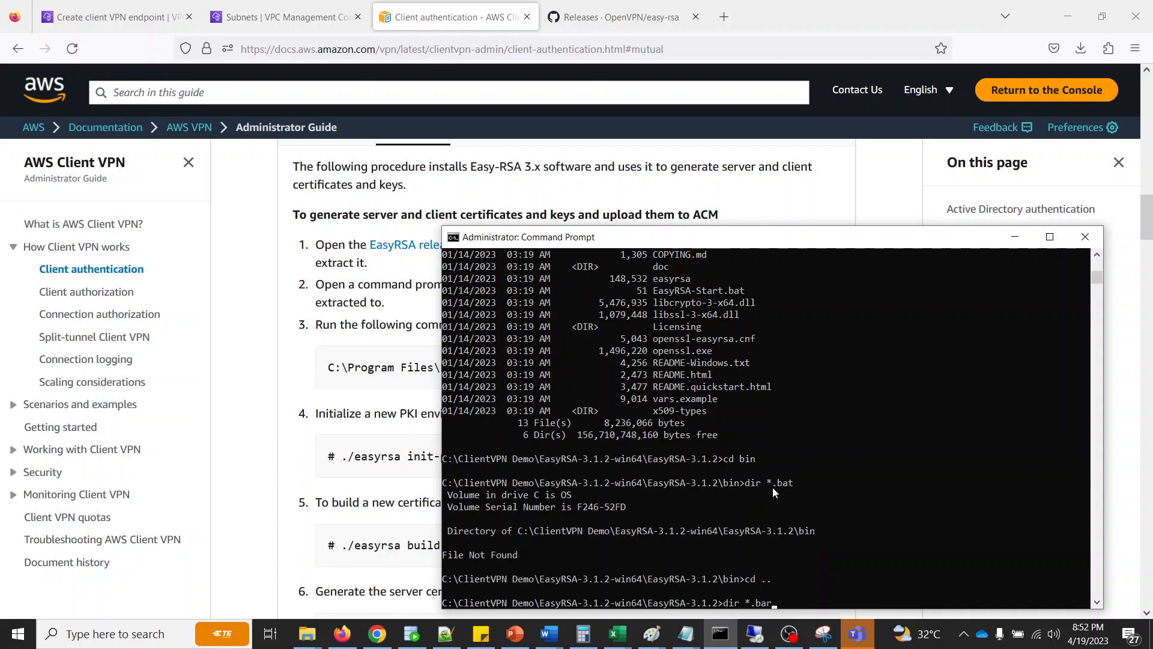
key("Return")
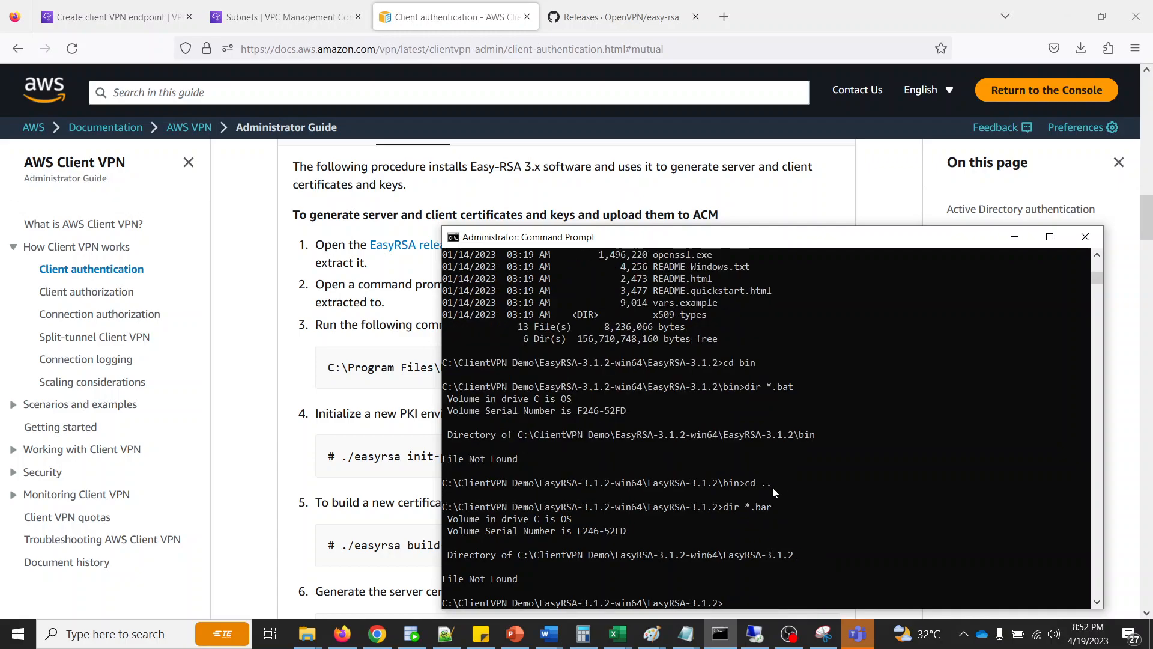
type("dir *.bat")
key("Return")
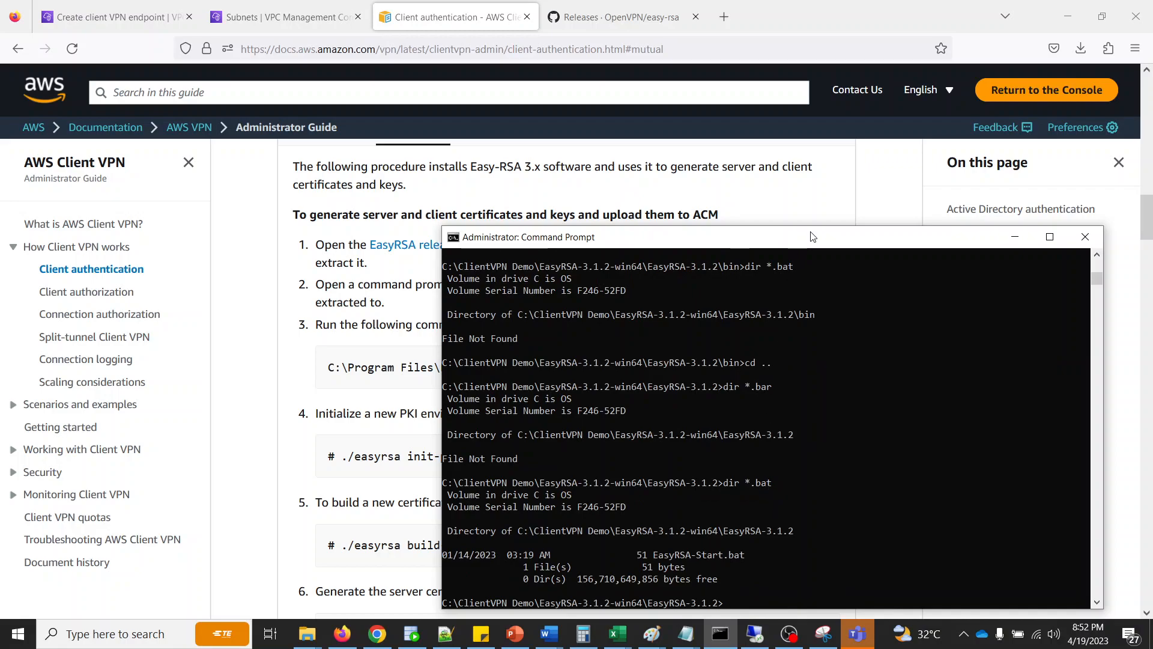
- Start the EasyRSA 3 shell by running EasyRSA-Start.bat in the Command Prompt
left_click_drag(812, 236, 799, 171)
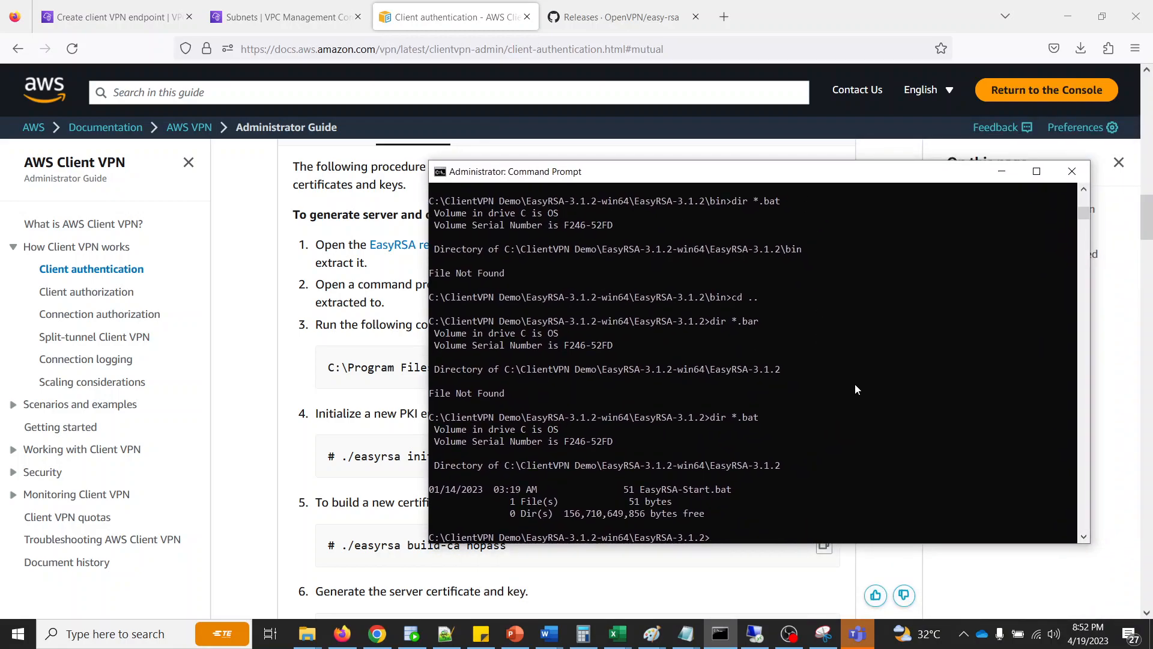
type(".\\EasyRSA-Start.bat")
type("u")
left_click_drag(824, 171, 806, 158)
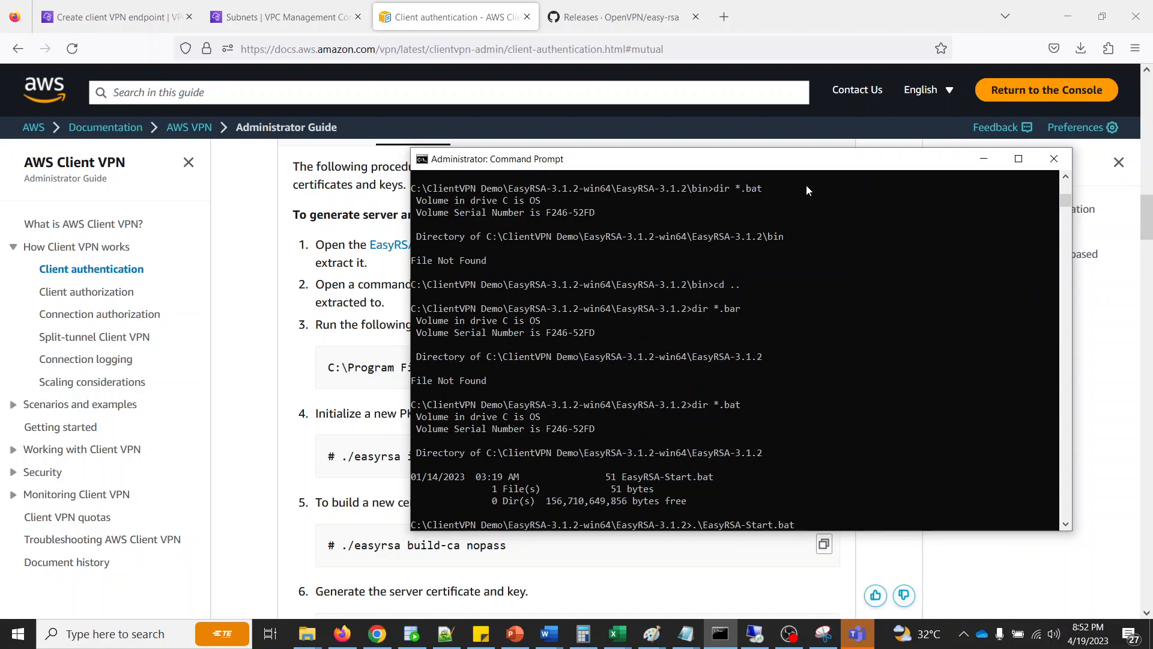
key("Left")
key("Return")
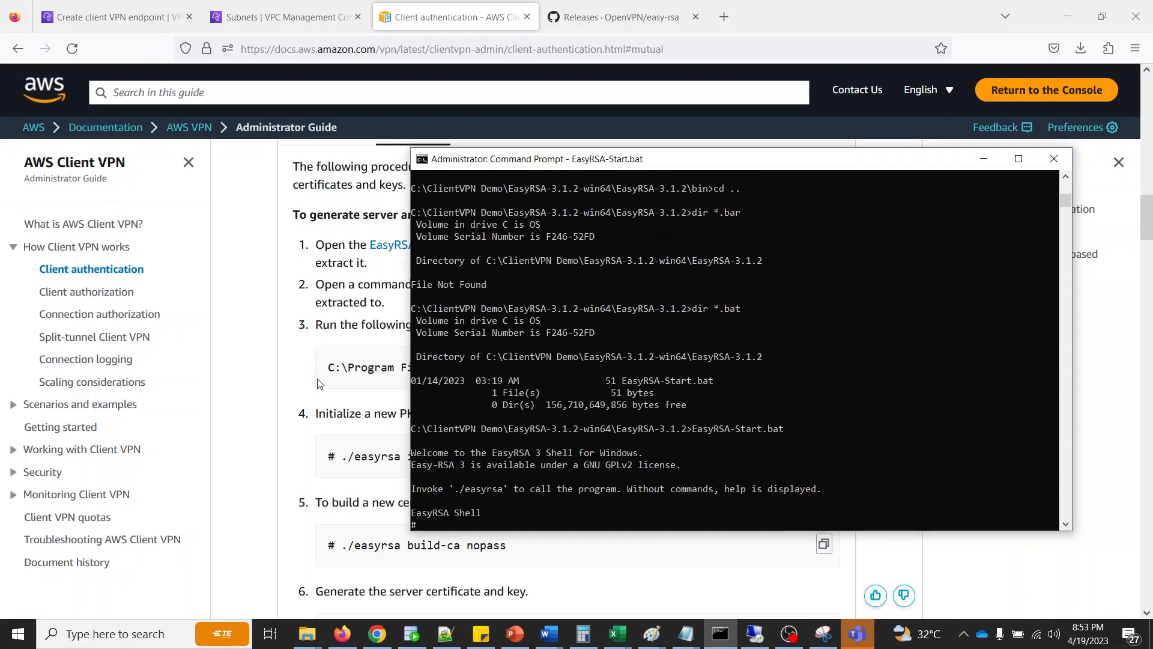
- Initialize a new PKI environment by running the guide's ./easyrsa init-pki command in the EasyRSA shell
left_click(285, 450)
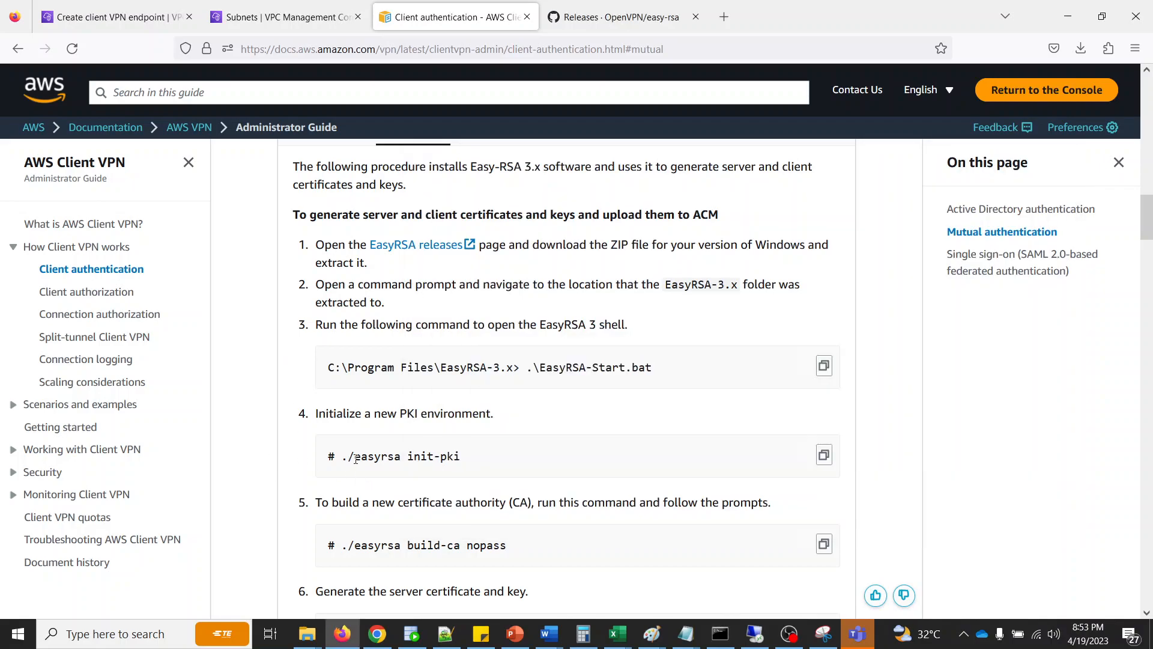
left_click_drag(343, 458, 486, 460)
key("ctrl+c")
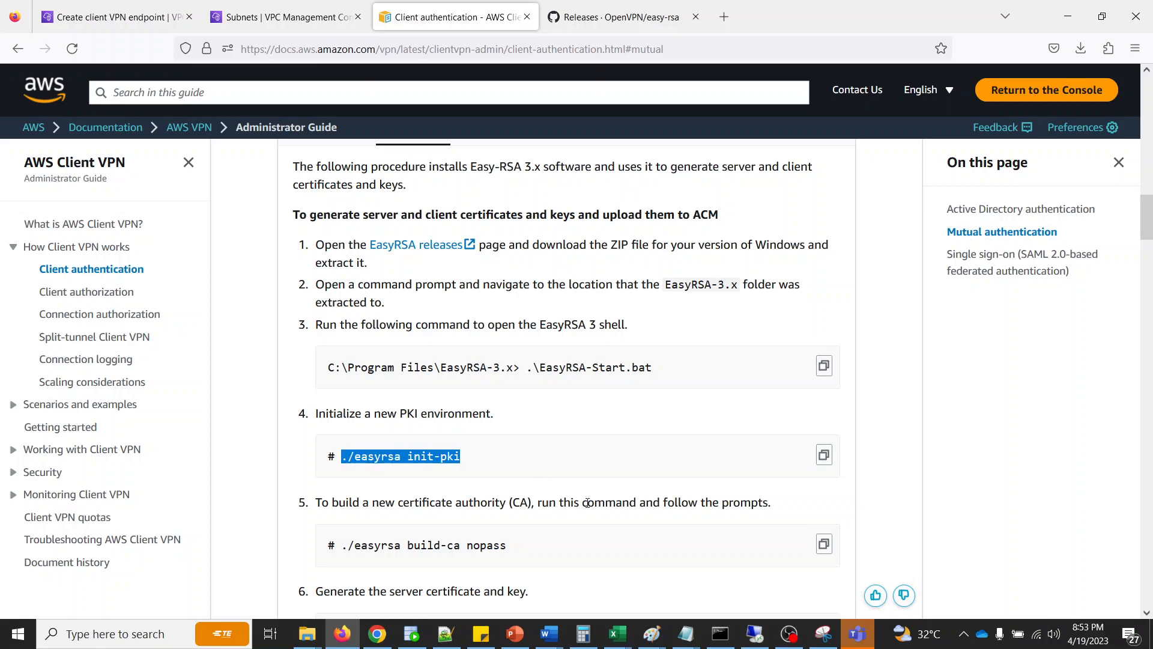
left_click(721, 633)
key("ctrl+v")
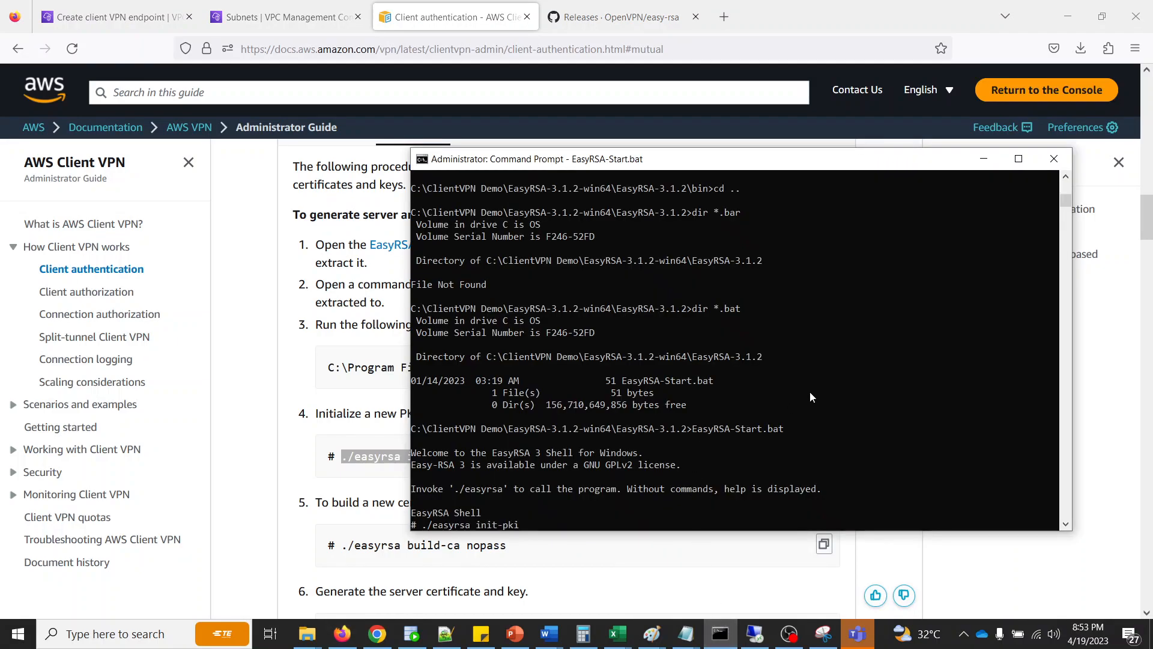
key("Return")
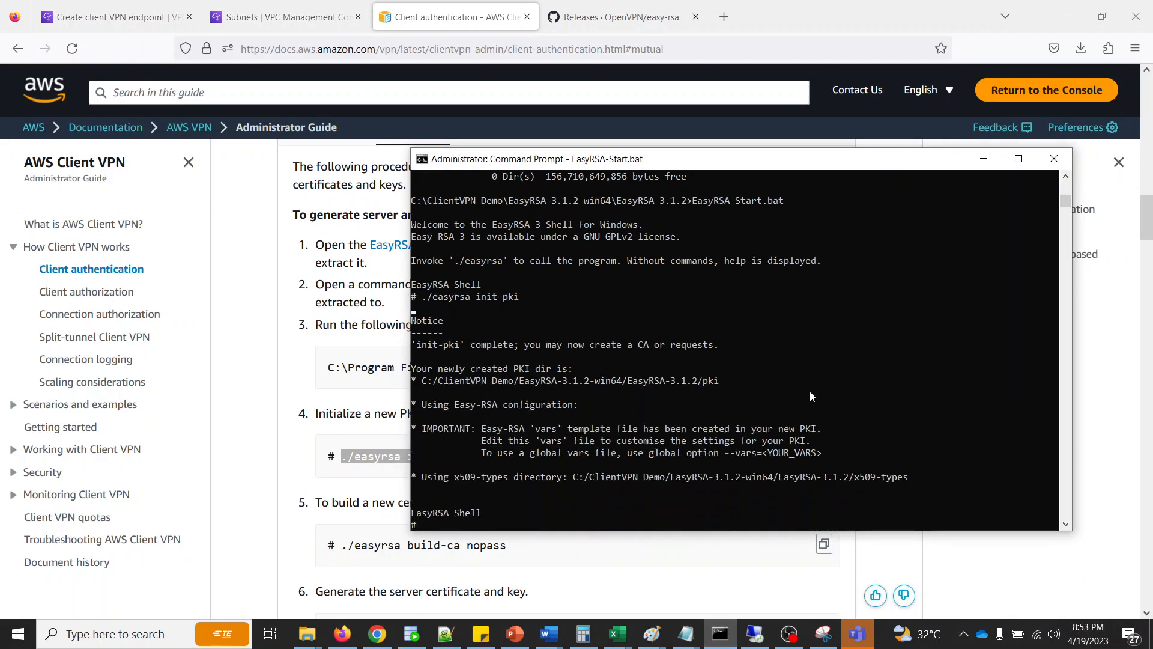
- Copy ./easyrsa build-ca nopass from the guide and run it in the EasyRSA shell to build a certificate authority
left_click(263, 443)
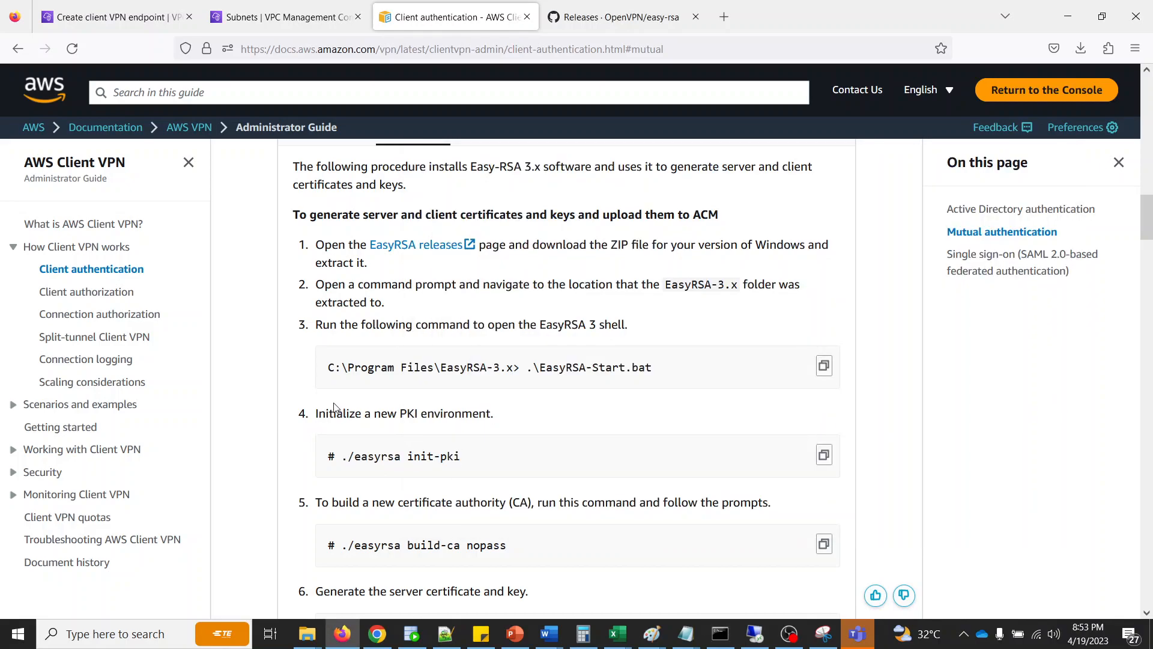
scroll(268, 441, "down", 3)
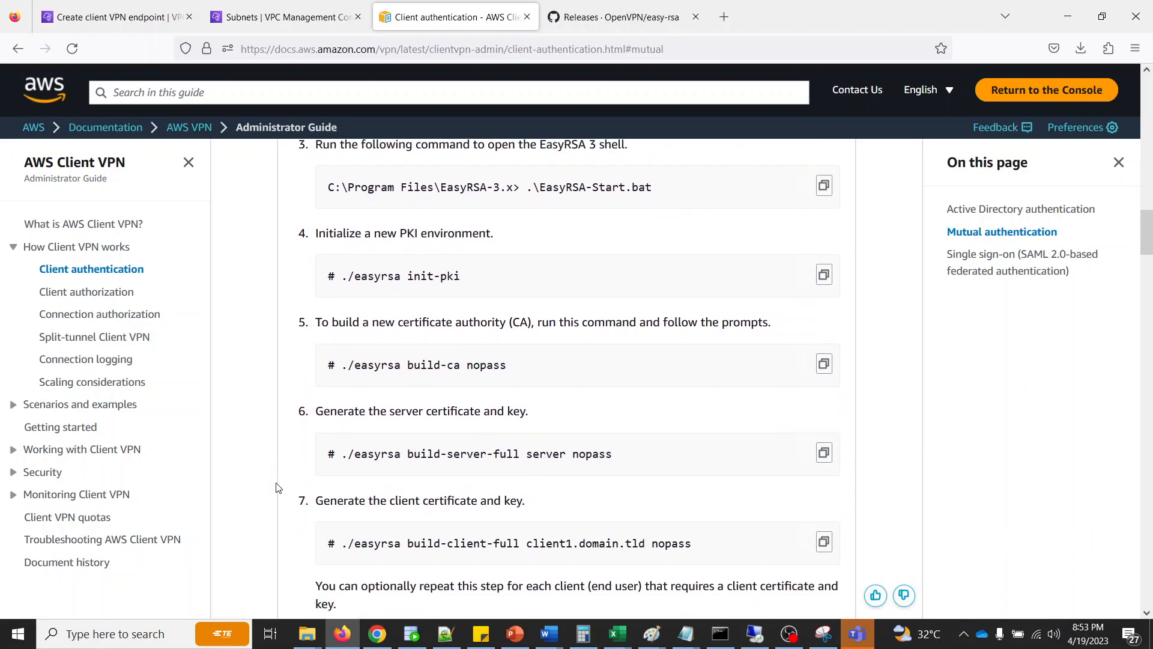
left_click_drag(341, 365, 514, 368)
key("ctrl+c")
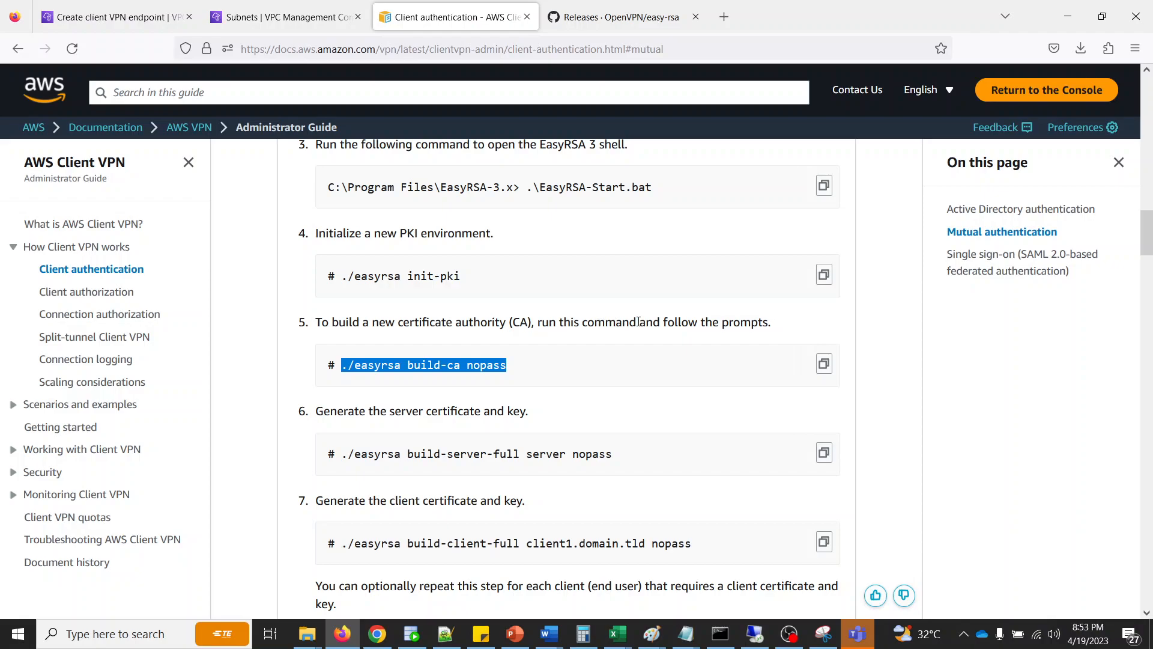
left_click(720, 634)
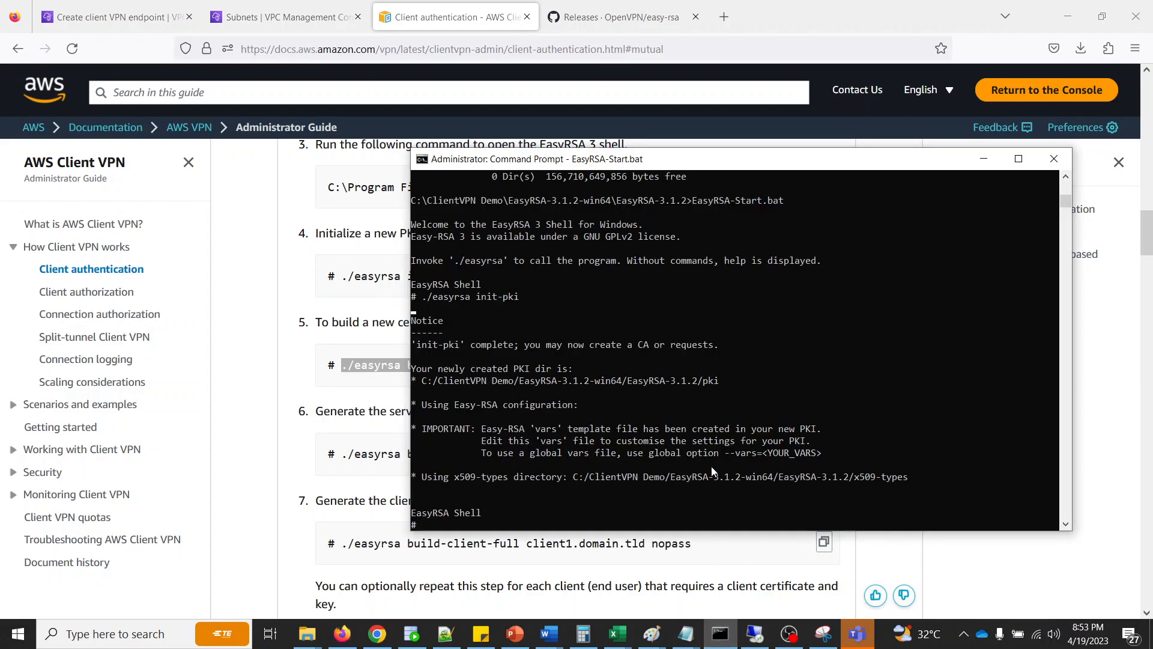
right_click(711, 466)
key("Return")
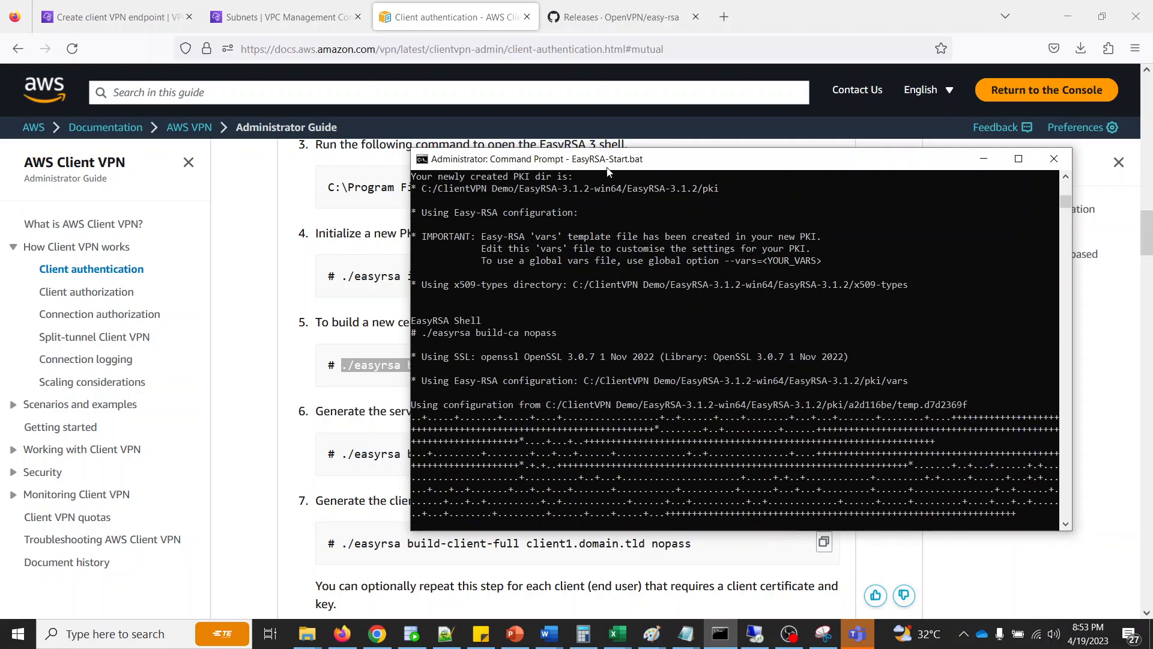
- Set the certificate authority's Common Name to testserverhost and complete its creation
left_click_drag(607, 165, 553, 163)
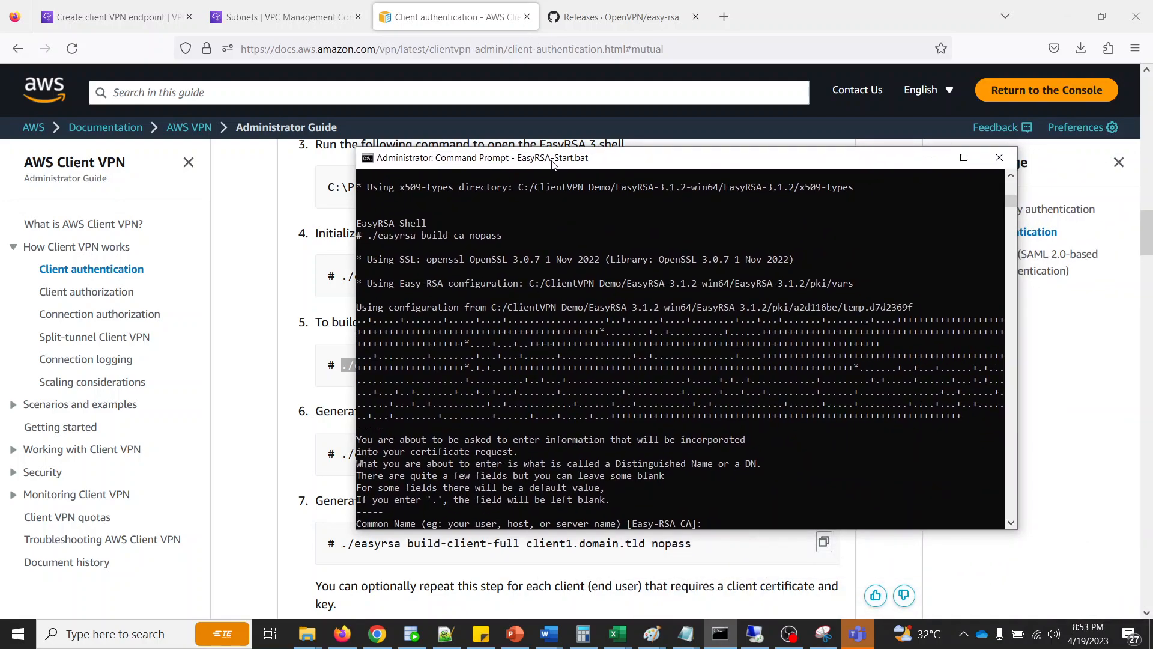
type("pn")
key("BackSpace")
key("BackSpace")
key("BackSpace")
type("testserverhost")
key("Return")
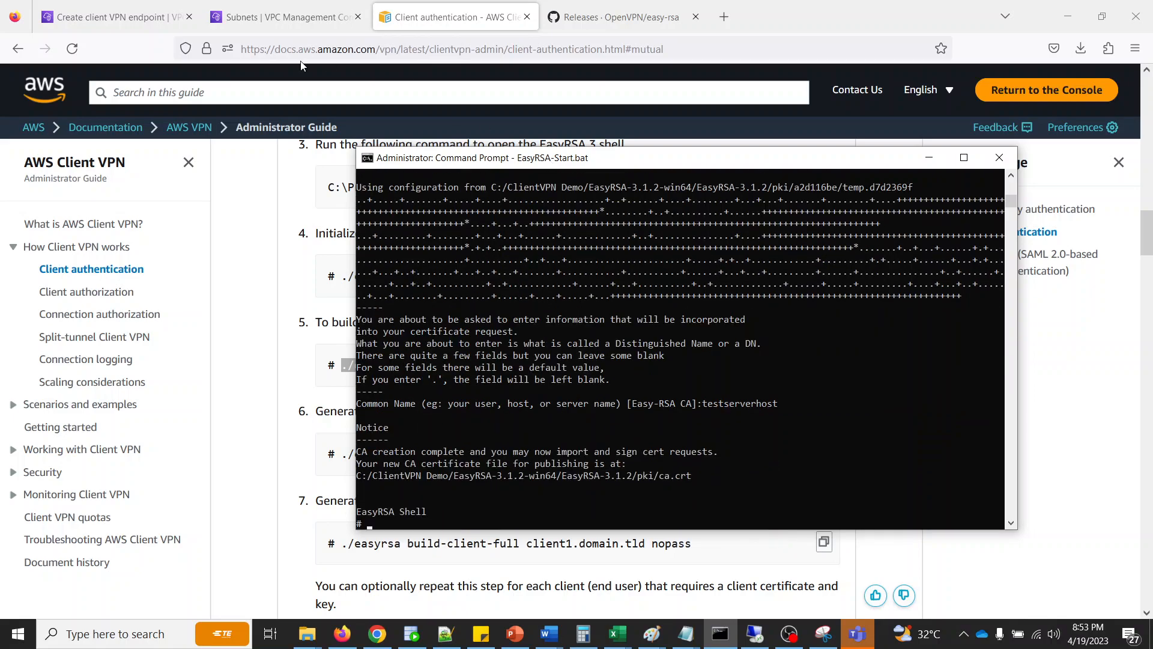
- Copy ./easyrsa build-server-full server nopass from the guide, run it in the EasyRSA shell, and approve the server certificate request with yes
left_click(300, 403)
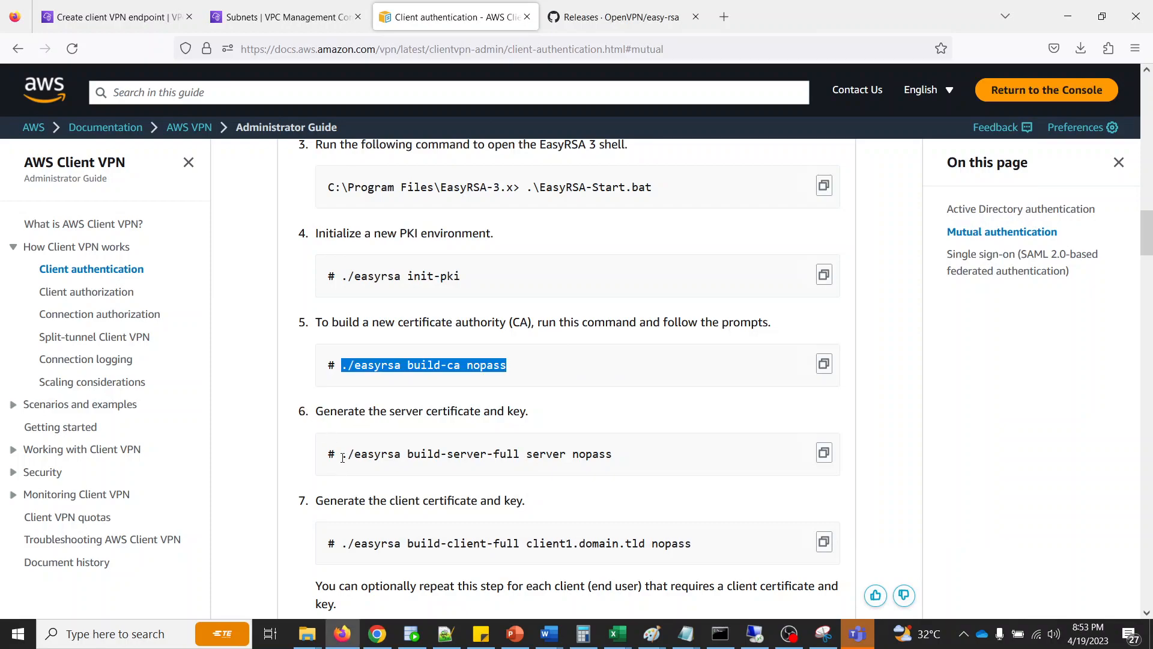
left_click_drag(344, 455, 584, 455)
key("ctrl+c")
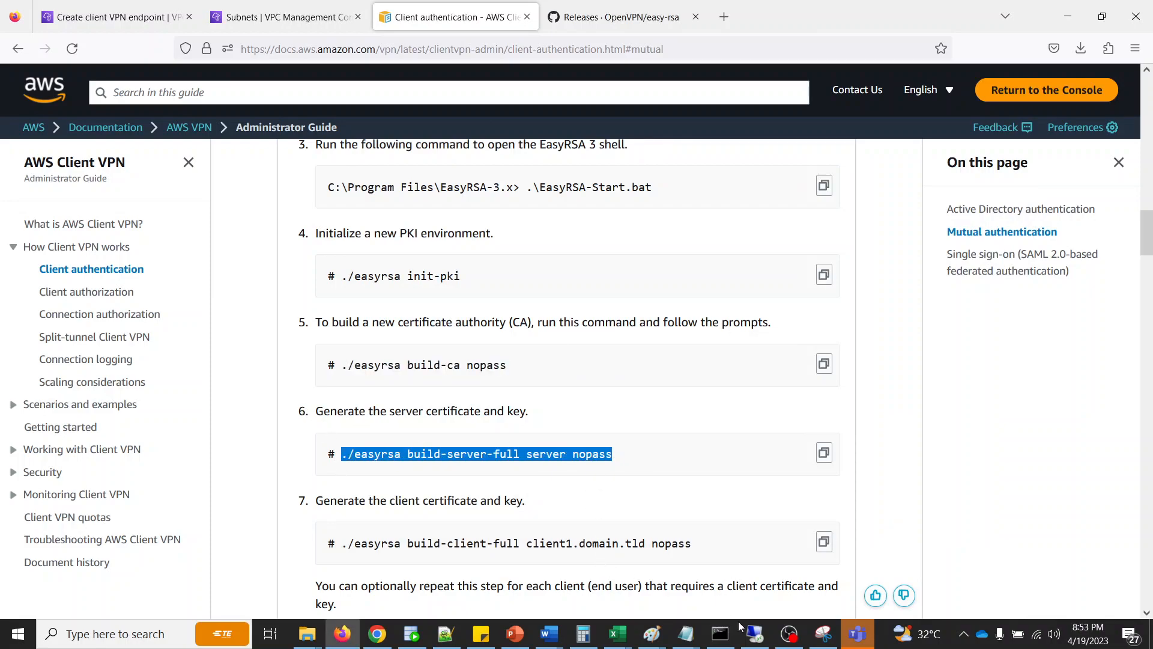
left_click(720, 634)
right_click(715, 461)
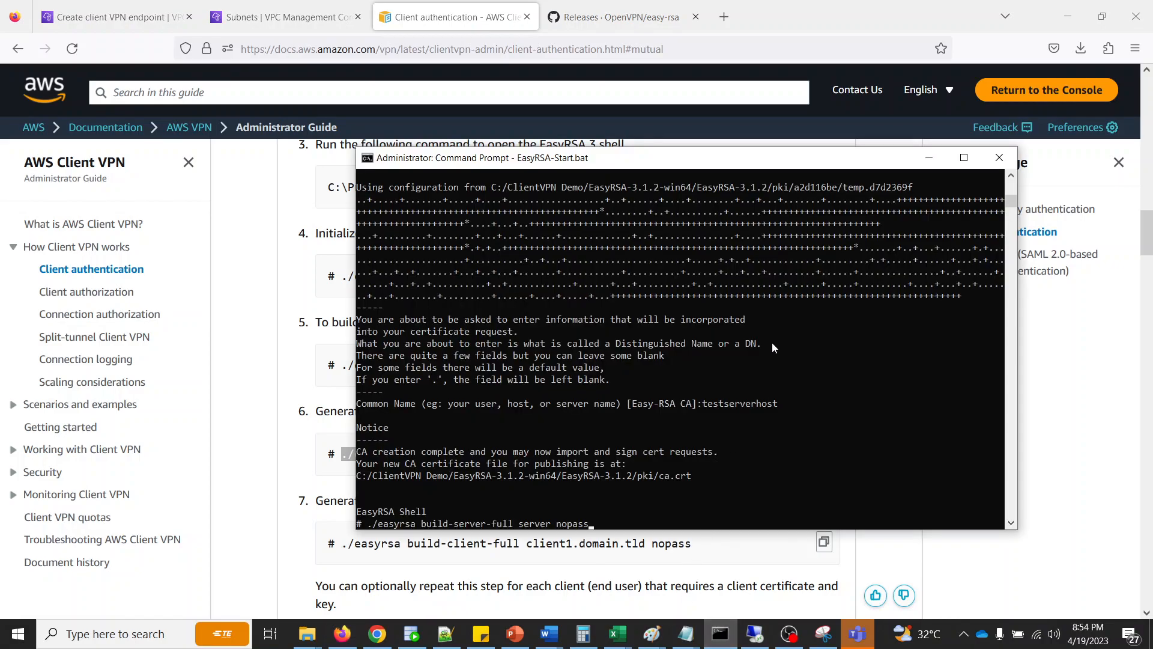
key("Return")
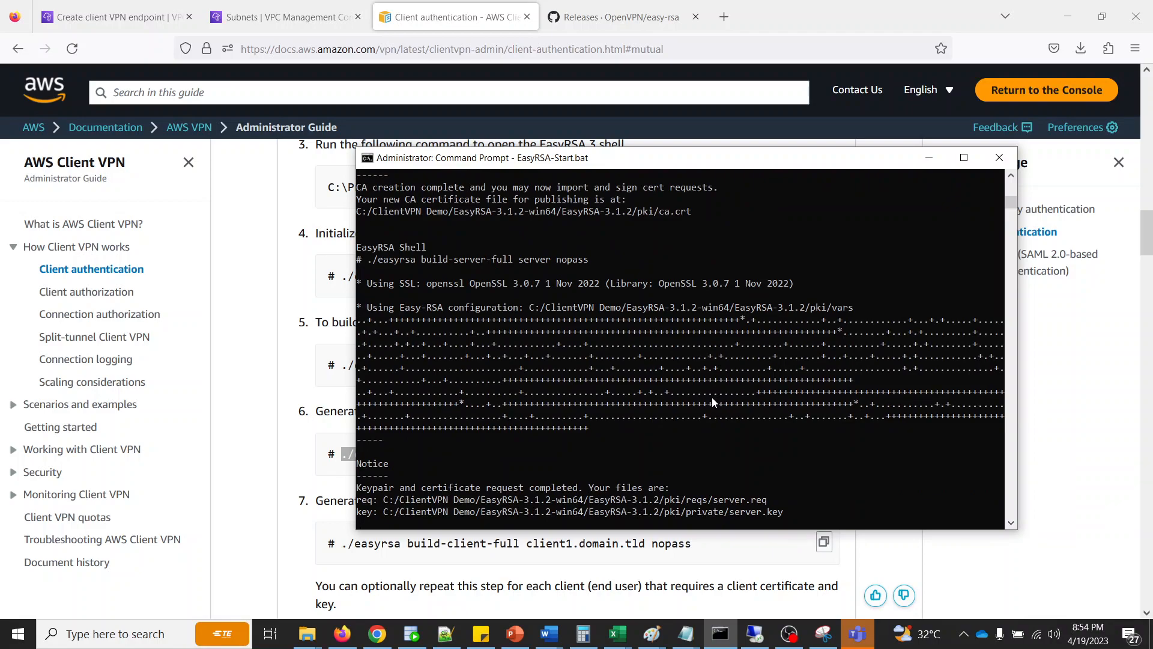
left_click_drag(613, 161, 696, 96)
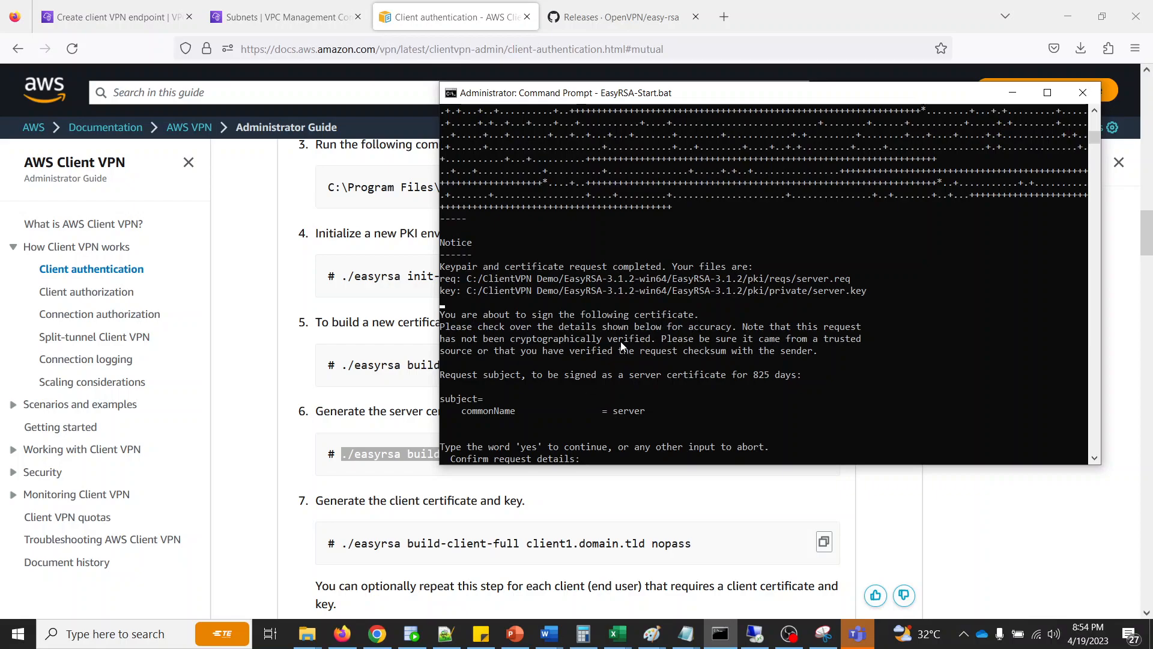
type("yes")
key("Return")
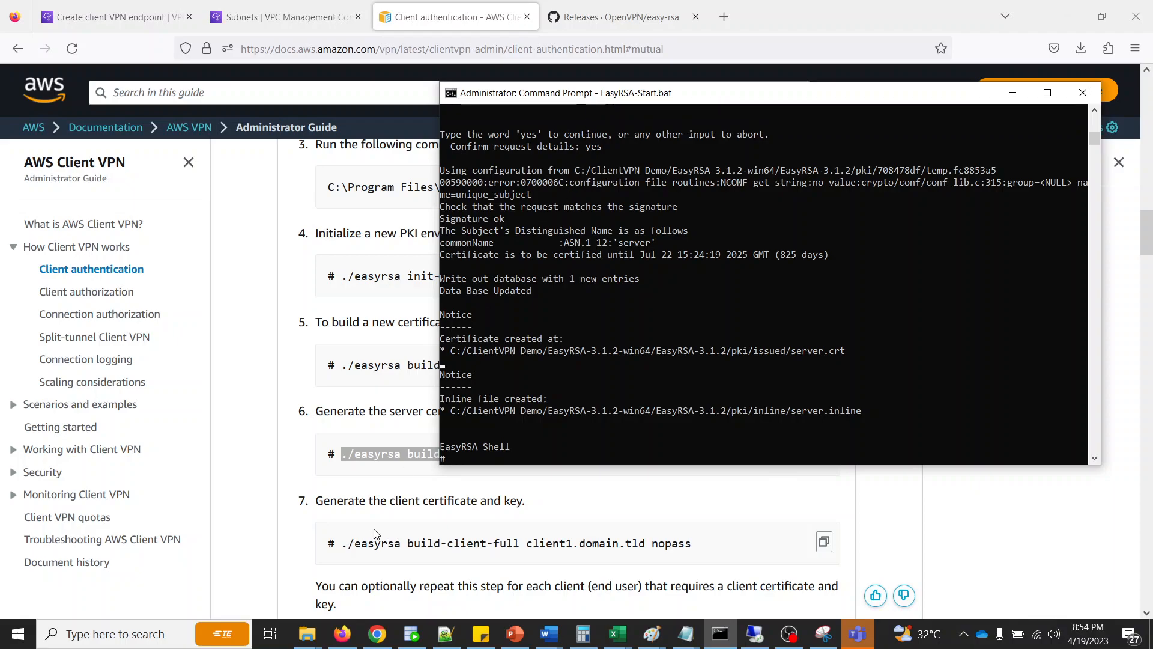
- Copy ./easyrsa build-client-full client1.domain.tld nopass from the guide, run it in the EasyRSA shell, and approve the client certificate request with yes
left_click_drag(342, 542, 755, 545)
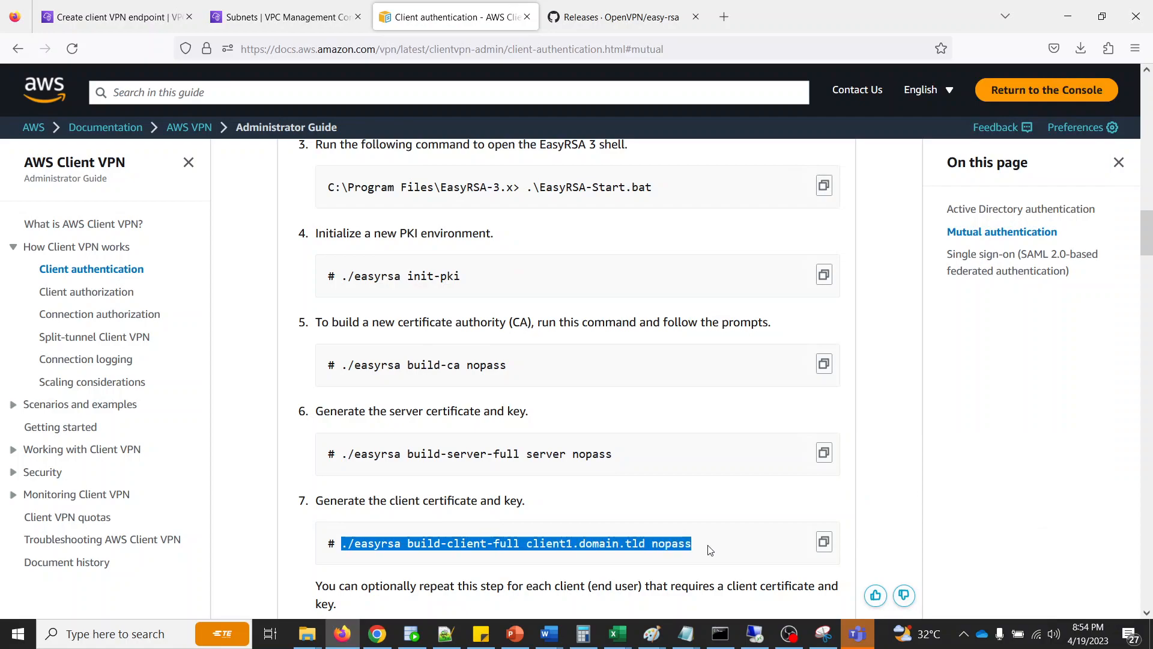
key("ctrl+c")
left_click(720, 634)
right_click(727, 391)
key("Return")
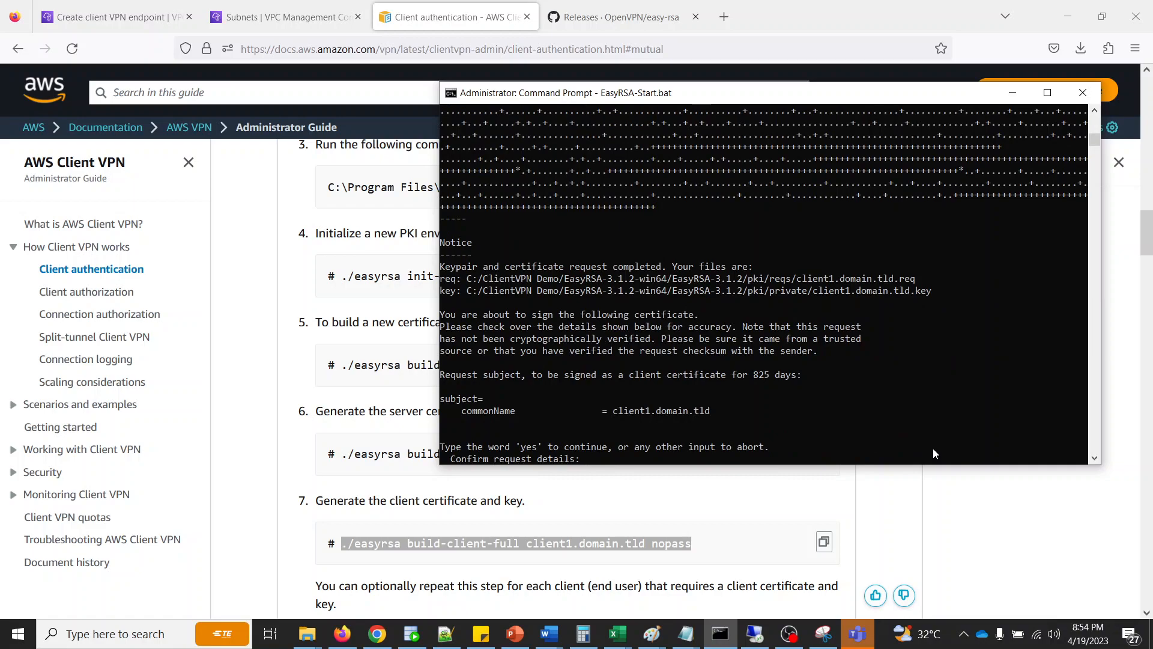
type("y")
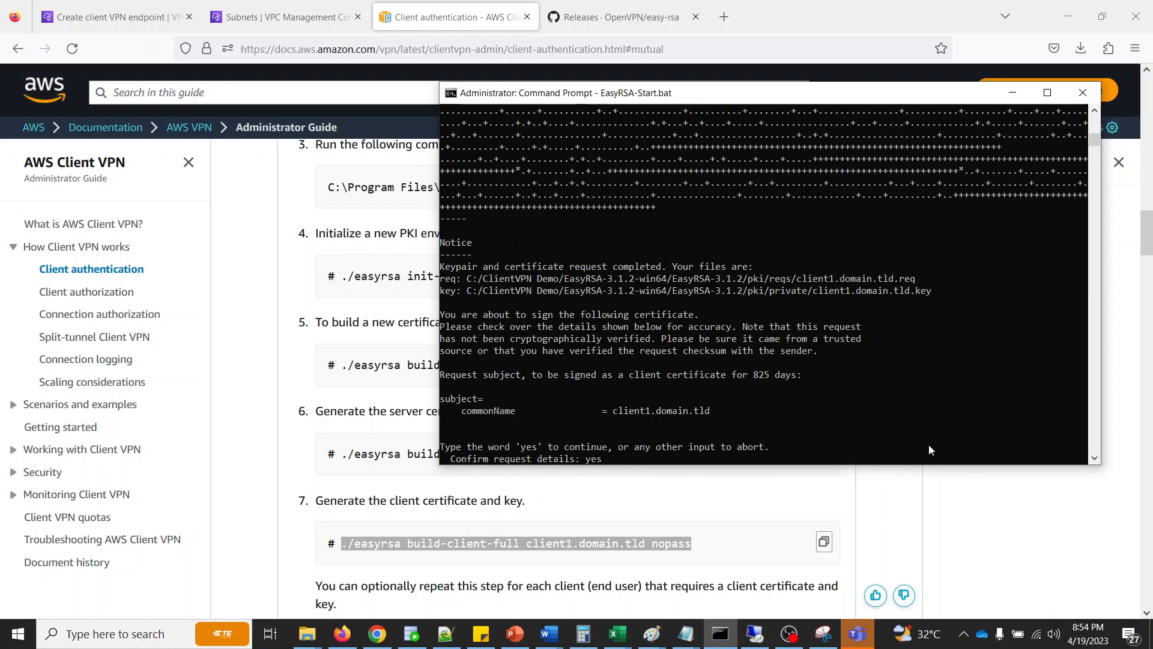
type("es")
key("Return")
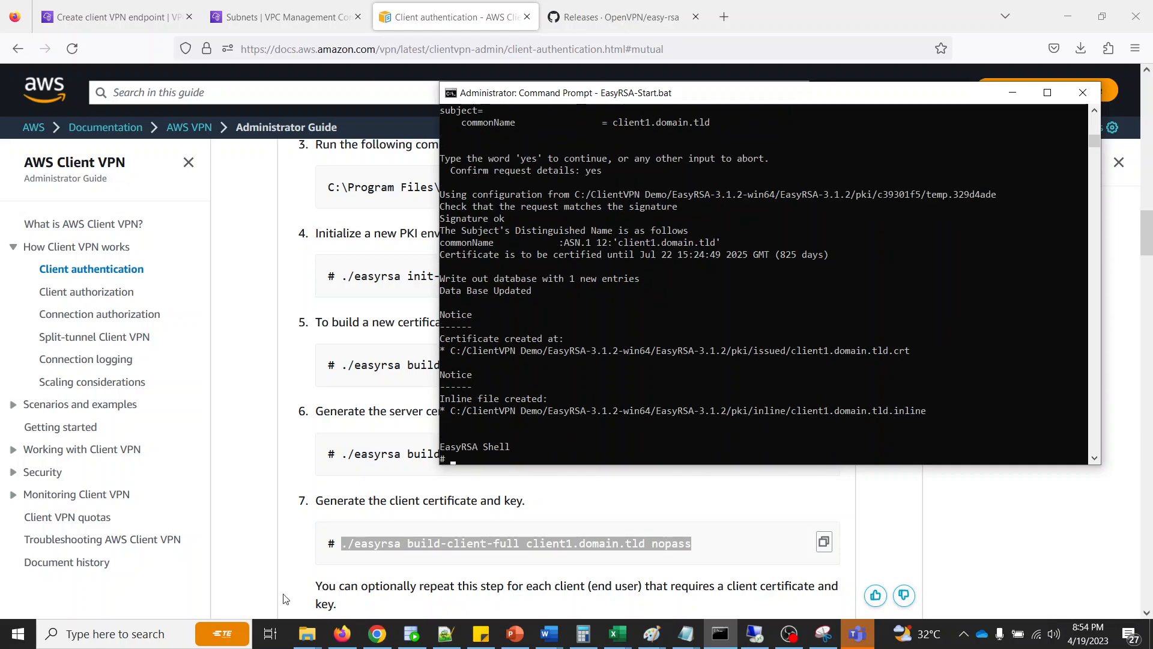
- Check the generated certificates in the issued folder and the keys in the private folder of EasyRSA-3.1.2's pki directory in File Explorer
left_click(287, 530)
scroll(287, 530, "down", 3)
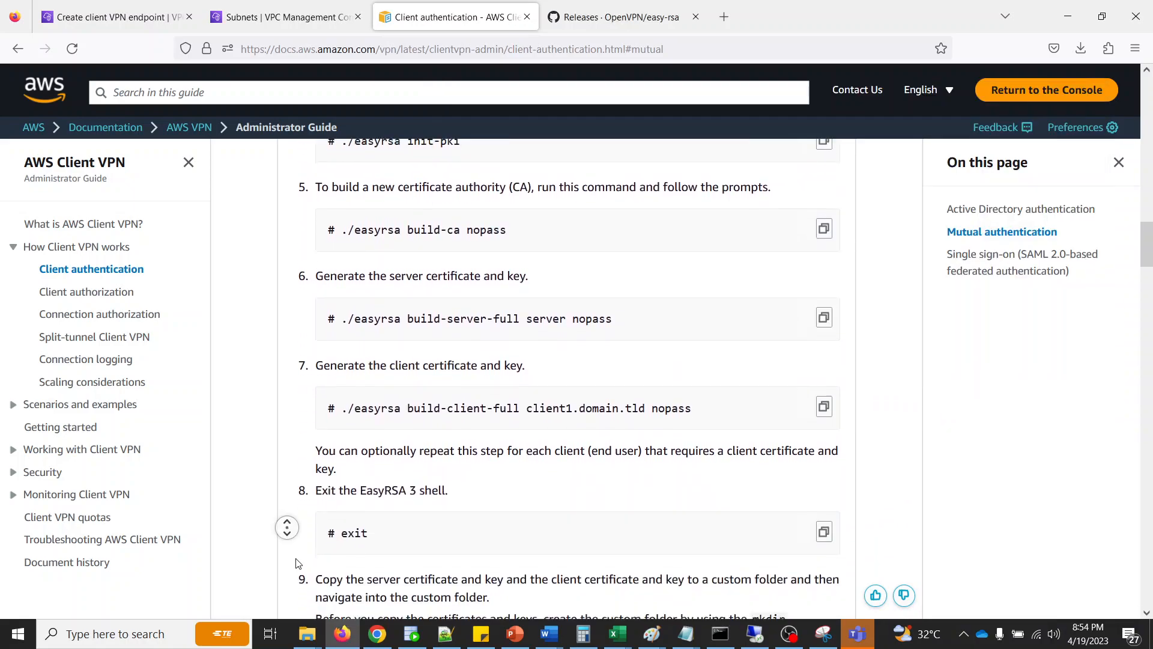
left_click(719, 637)
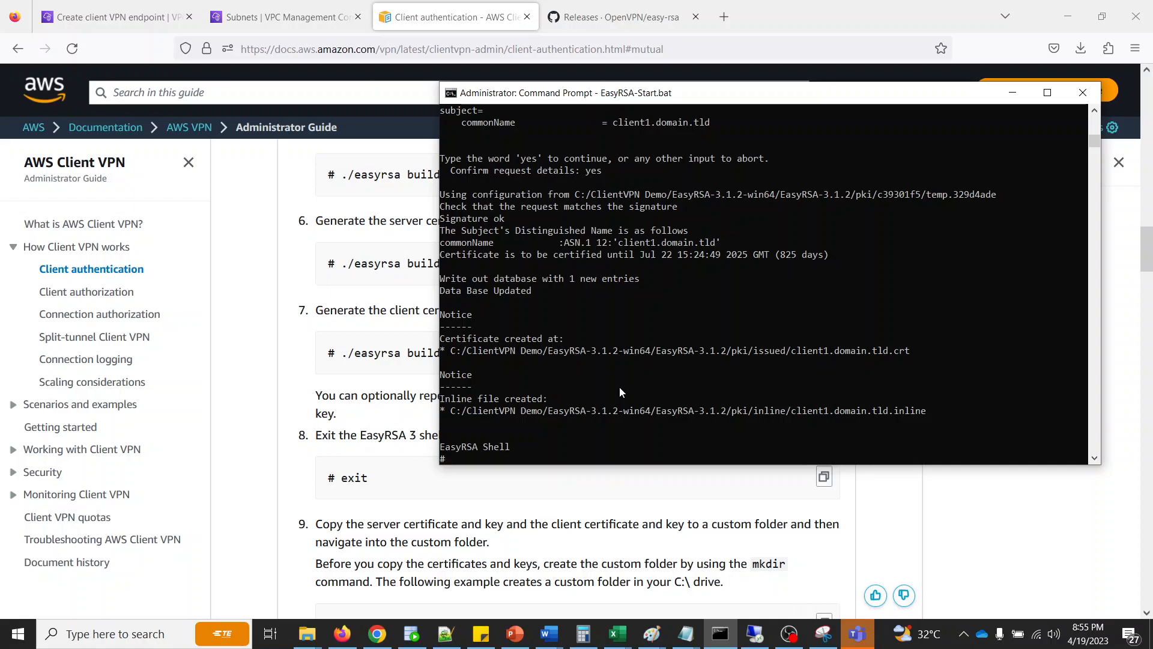
key("alt+Tab")
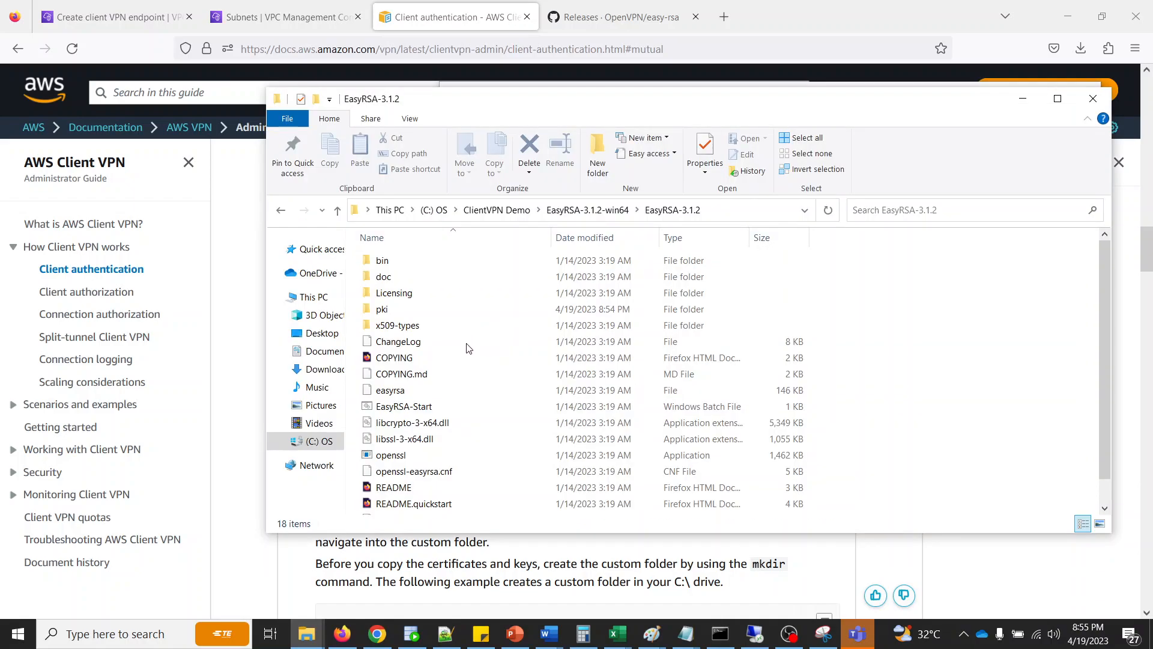
right_click(941, 320)
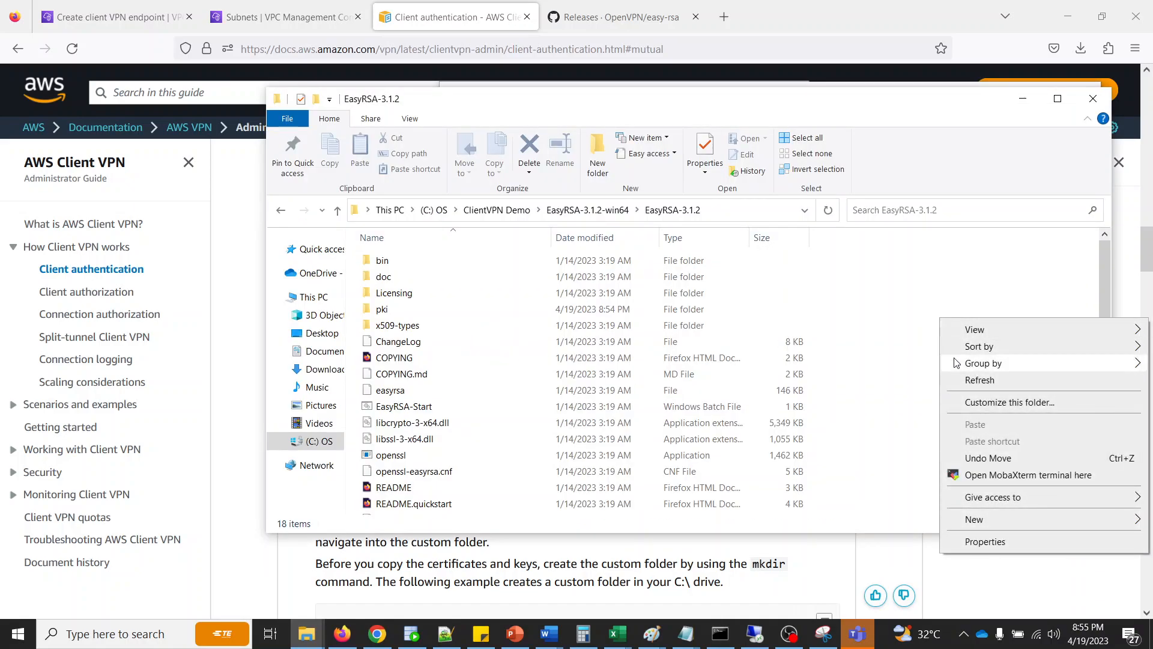
left_click(979, 380)
double_click(382, 309)
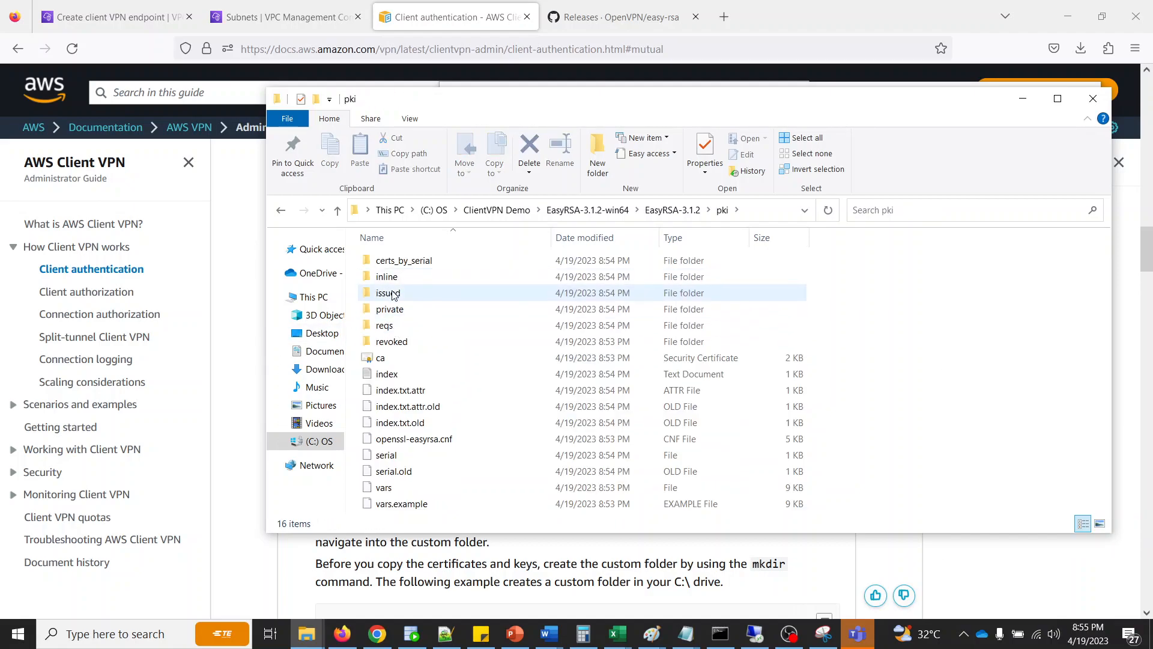
double_click(391, 293)
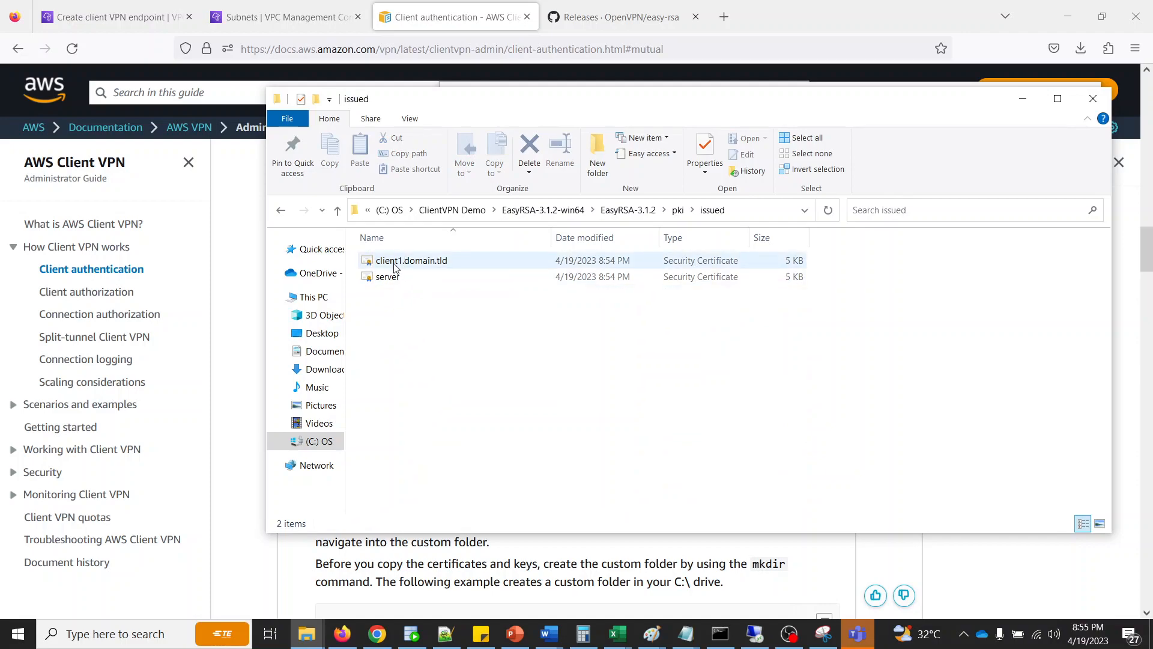
left_click(678, 212)
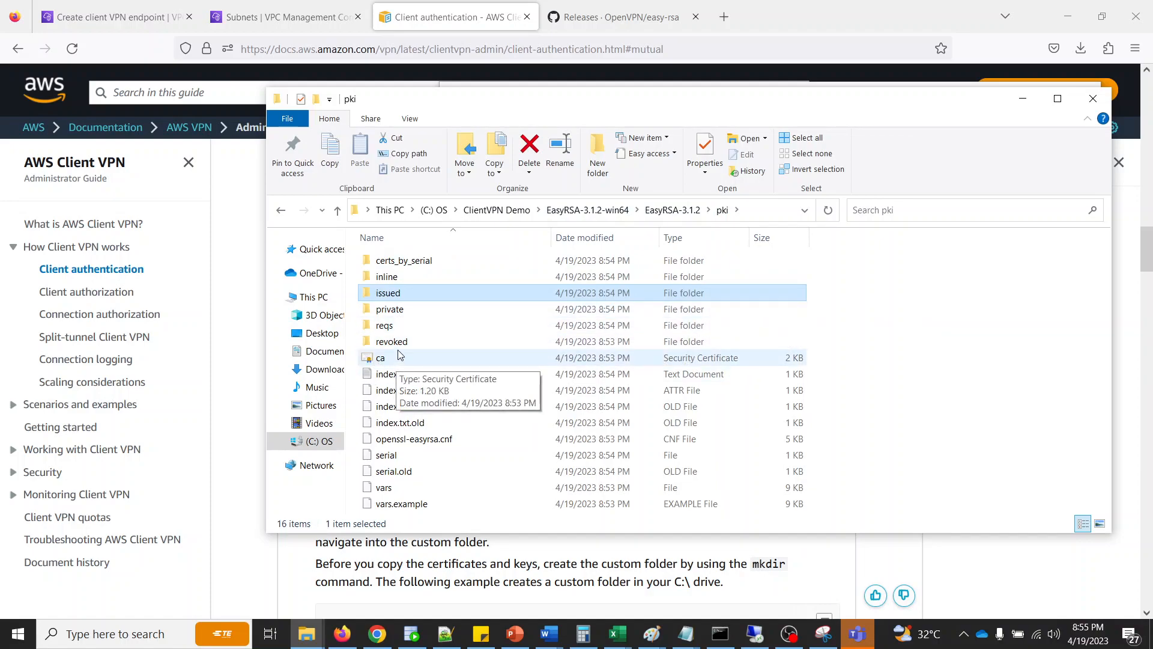
double_click(392, 309)
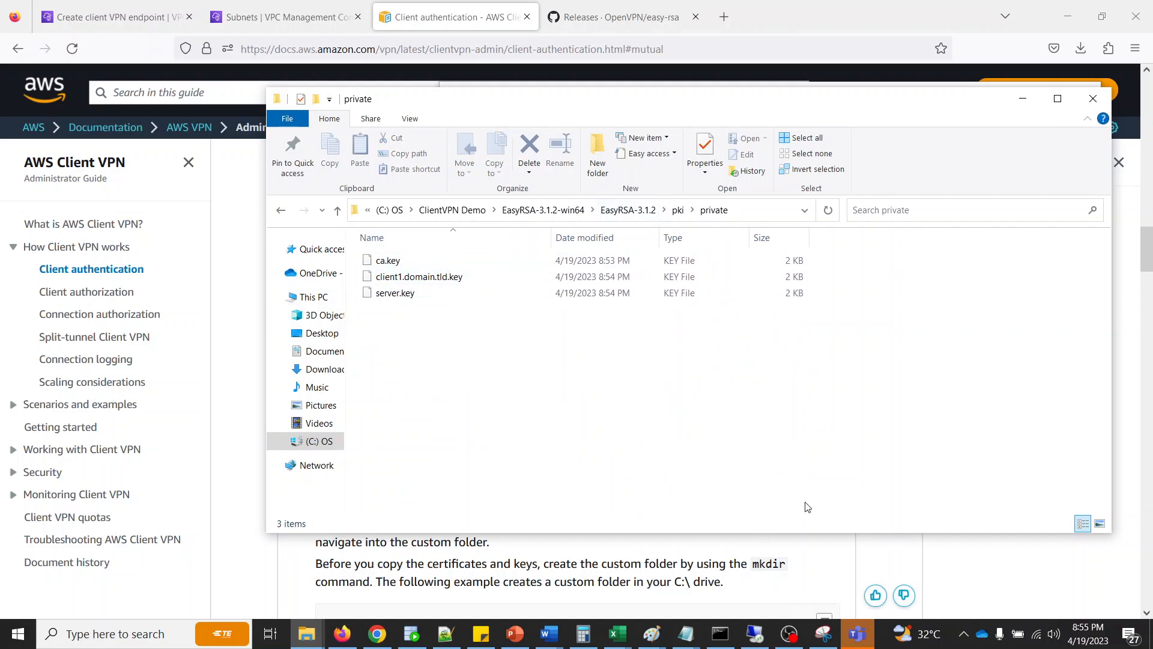
- Exit the EasyRSA shell and list the contents of the EasyRSA-3.1.2 directory in the Command Prompt
left_click(720, 633)
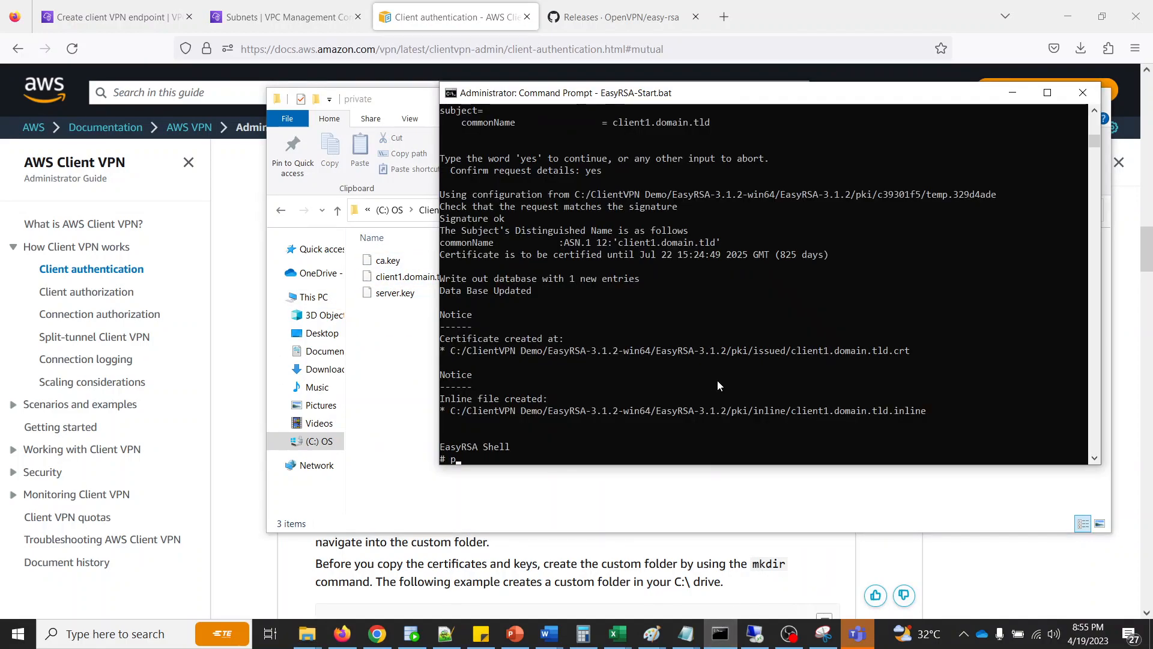
type("exit")
key("Return")
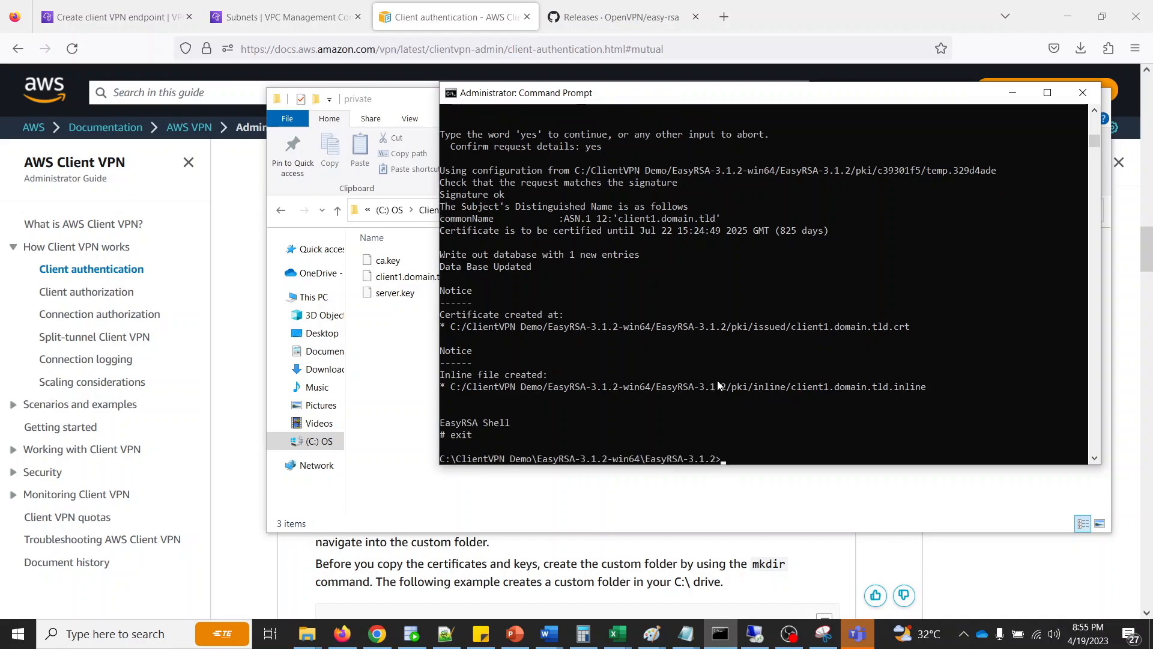
type("dir")
key("Return")
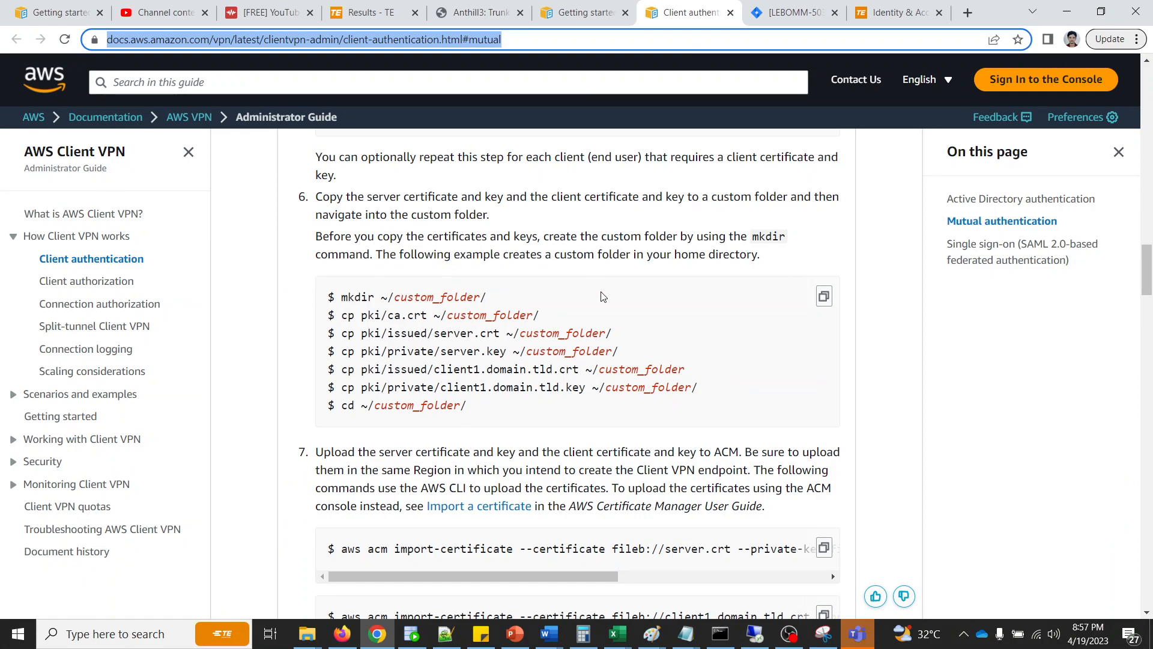
- Switch the client authentication guide in Chrome to the Windows instructions and find the commands for copying the certificates to a custom folder
left_click(730, 631)
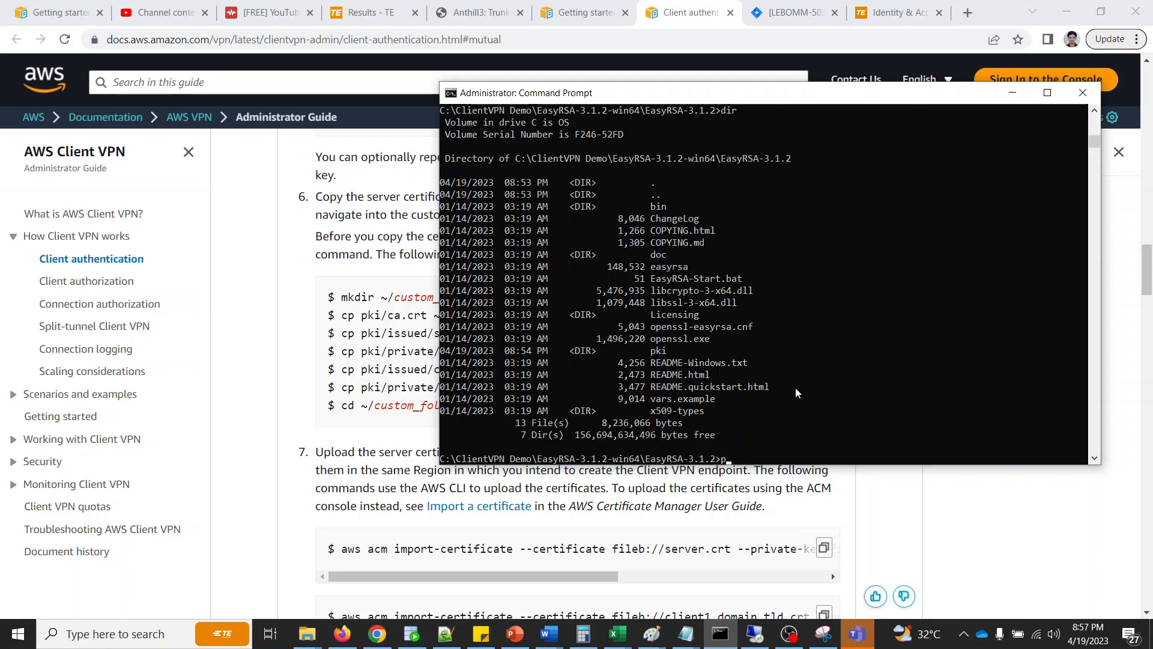
left_click_drag(667, 100, 817, 230)
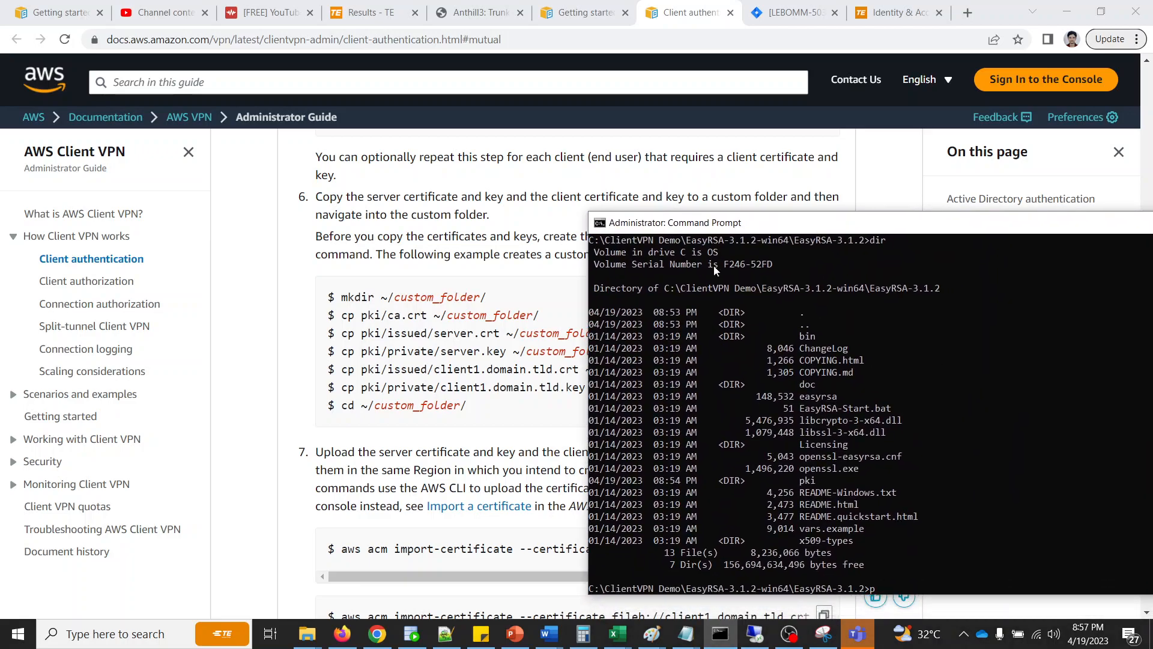
left_click(415, 324)
scroll(418, 327, "up", 3)
scroll(417, 326, "up", 10)
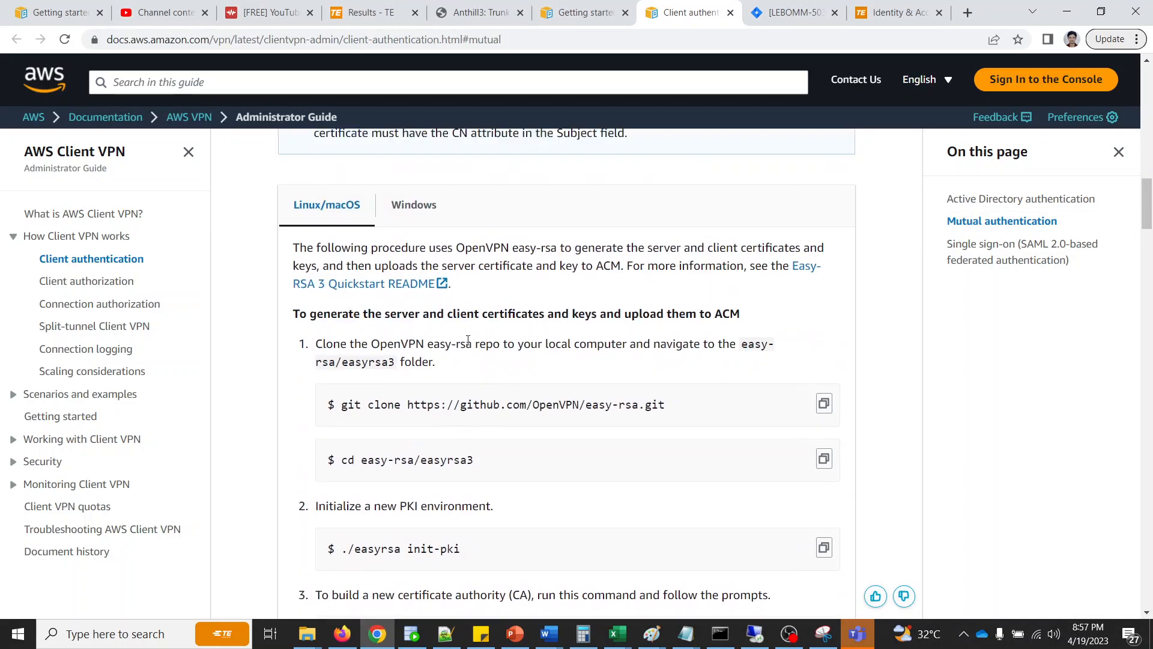
left_click(414, 294)
scroll(450, 378, "down", 10)
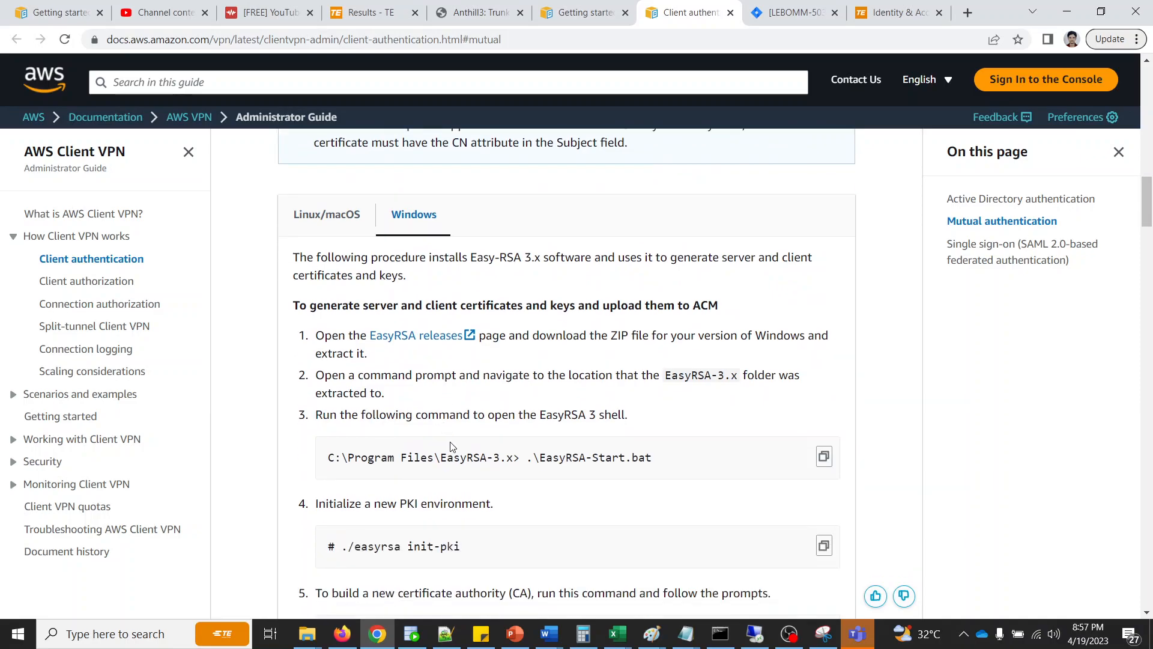
scroll(535, 462, "down", 3)
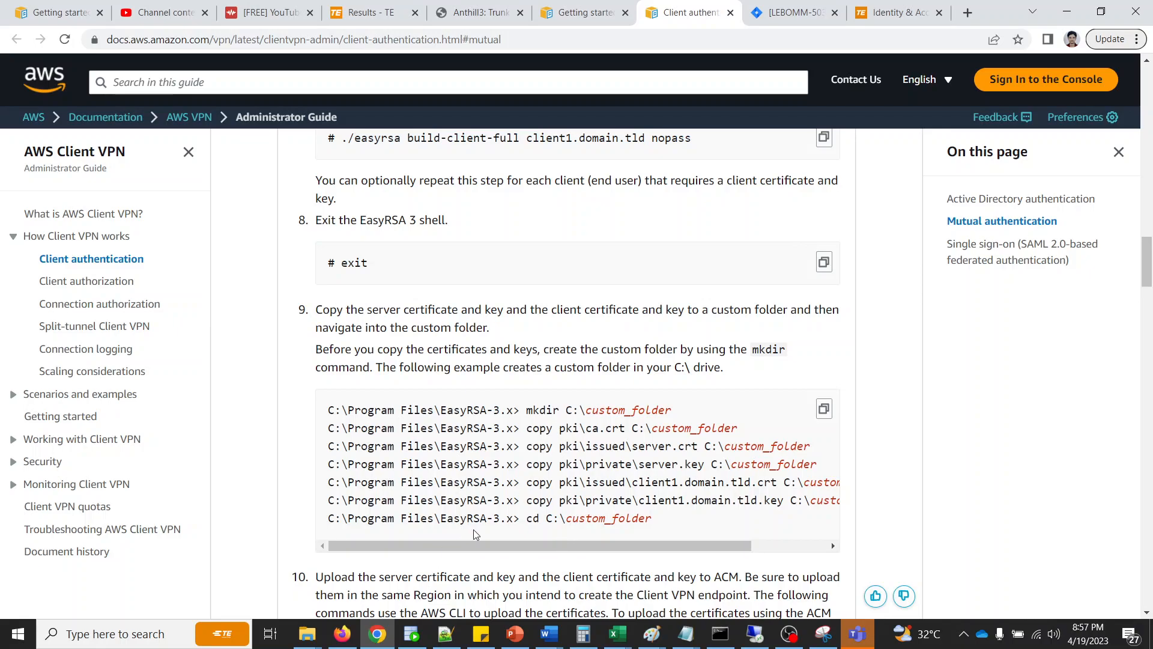
- Run the guide's commands in the Command Prompt to create C:\custom_folder and copy ca.crt plus the server and client certificates and keys into it
left_click(720, 634)
left_click_drag(809, 231, 578, 122)
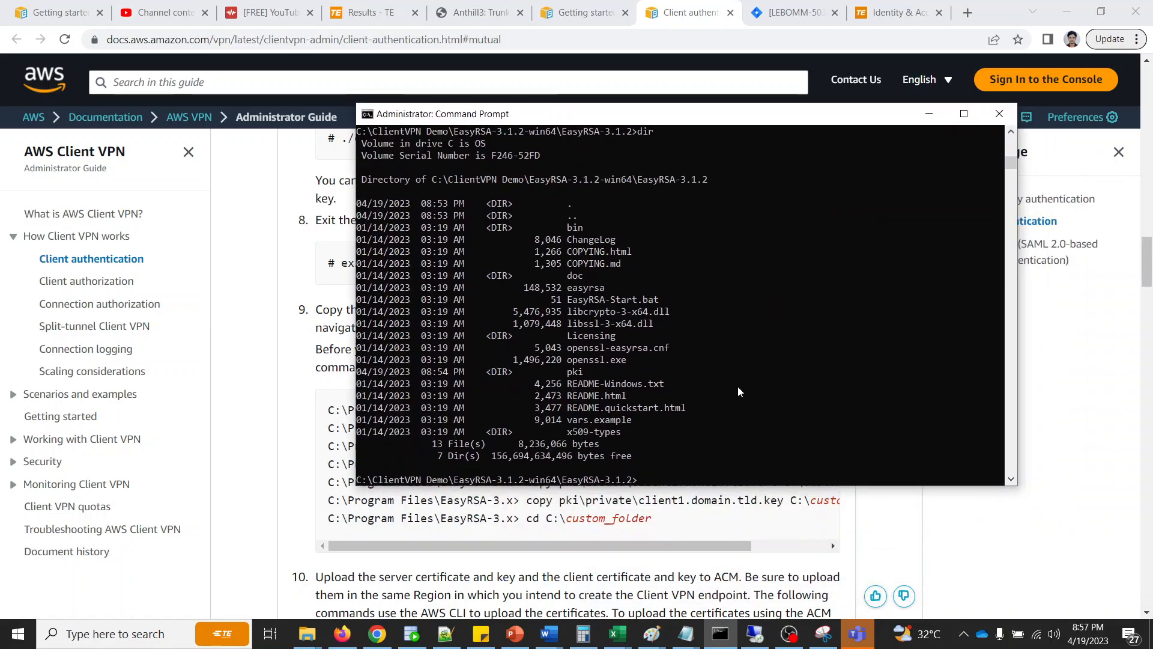
type("mkdir C:\\custom_folder copy pki\\ca.crt C:\\custom_folder copy pki\\issued\\server.crt C:\\custom_folder copy pki\\private\\server.key C:\\custom_folder copy pki\\issued\\client1.domain.tld.crt C:\\custom_folder copy pki\\private\\client1.domain.tld.key C:\\custom_folder cd C:\\custom_folder")
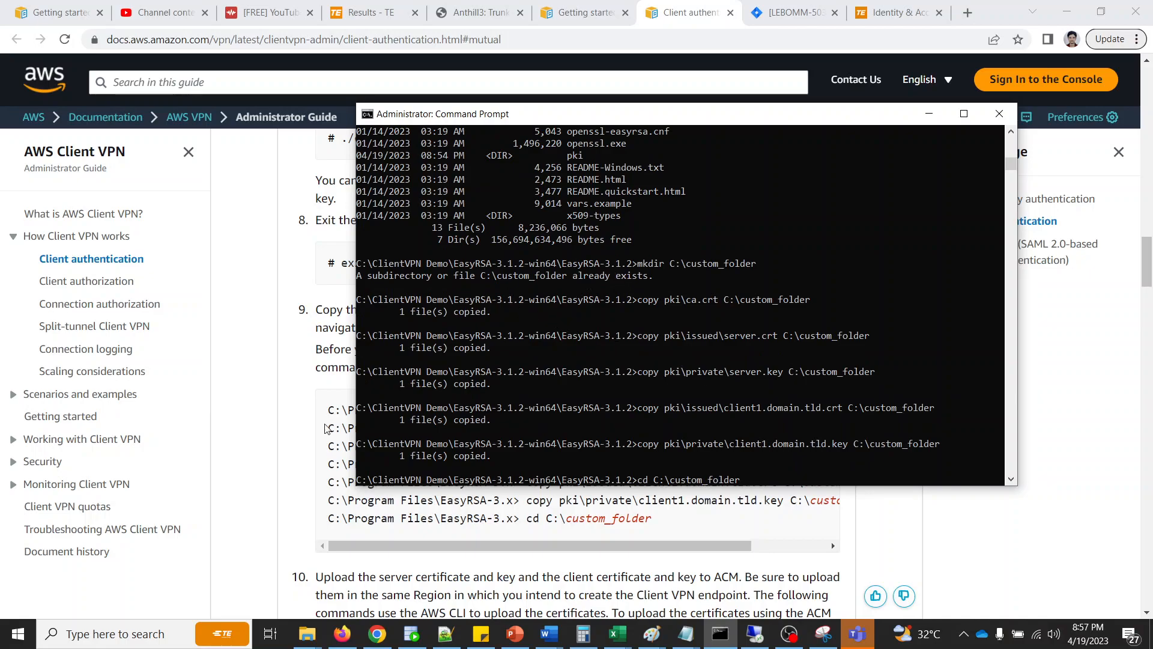
- Open custom_folder on the C: drive in File Explorer and check the copied certificates and keys
left_click(301, 412)
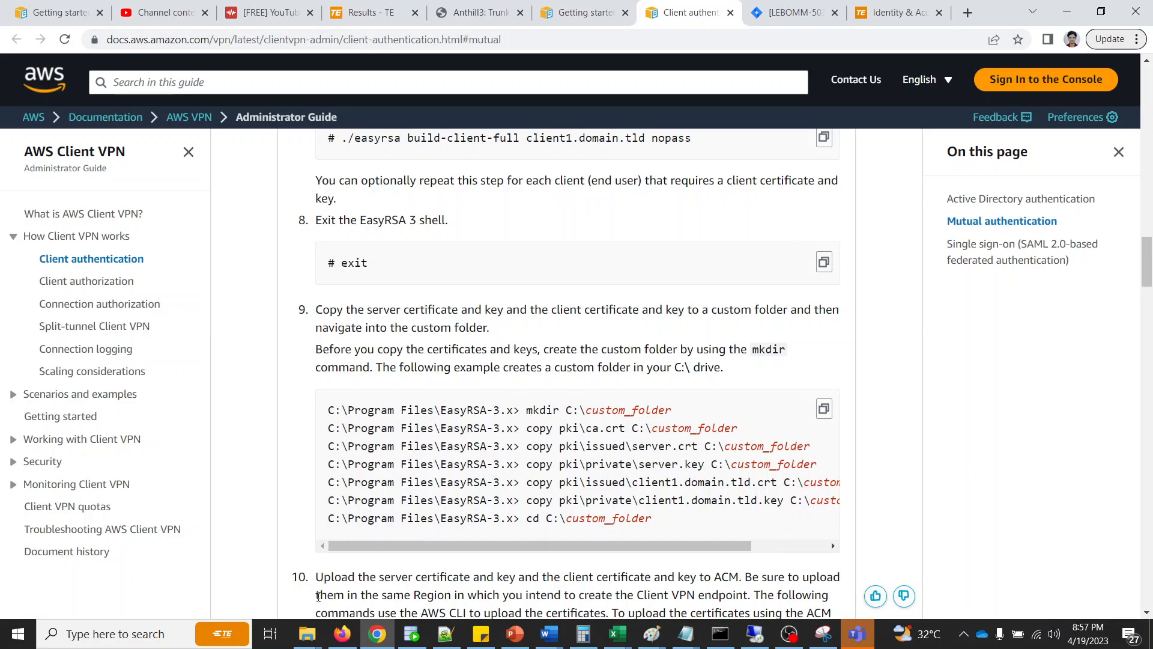
left_click(309, 632)
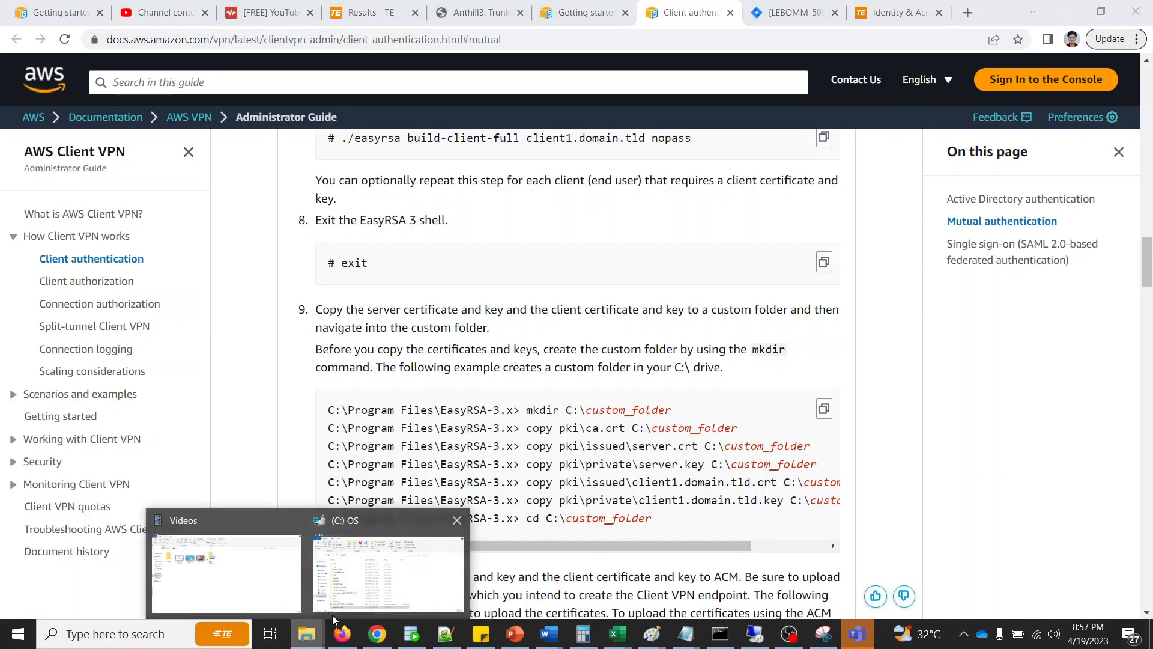
left_click(372, 575)
double_click(359, 492)
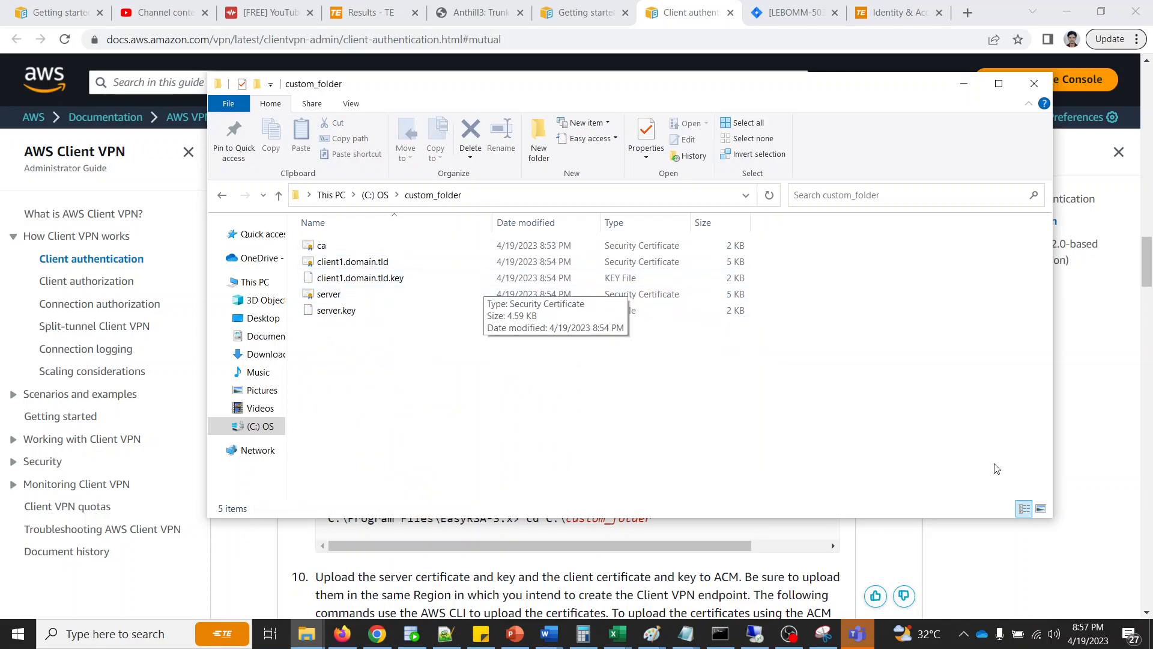
left_click(1082, 512)
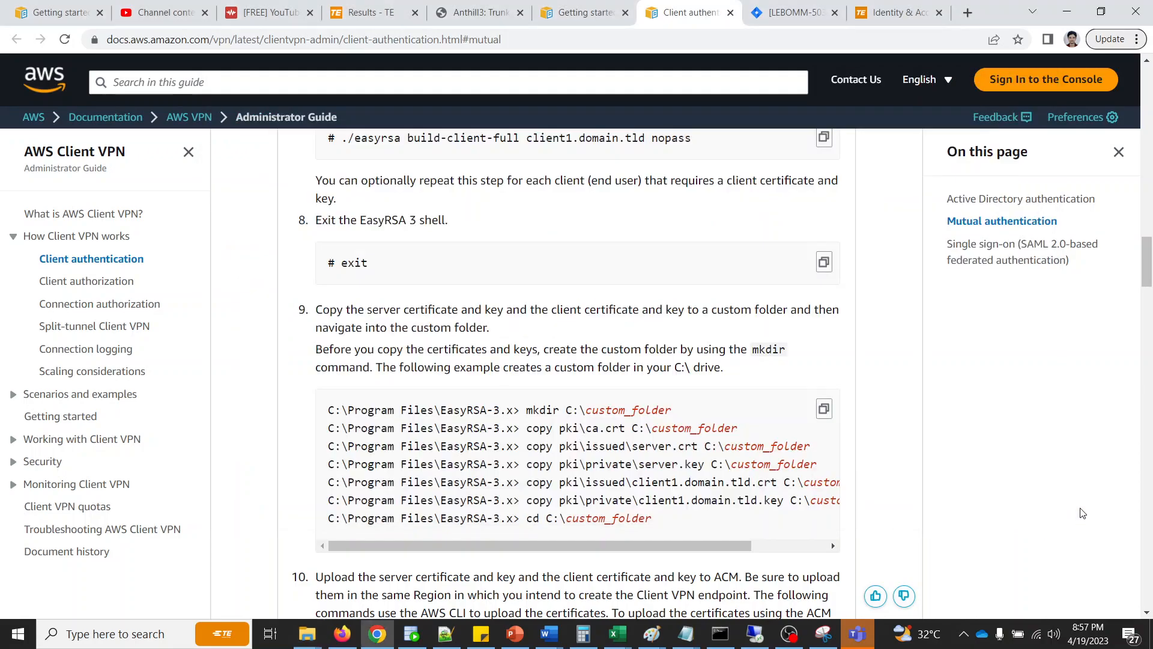
- Read the guide's step 10 on uploading the server and client certificates and keys to ACM
middle_click(918, 438)
middle_click(906, 482)
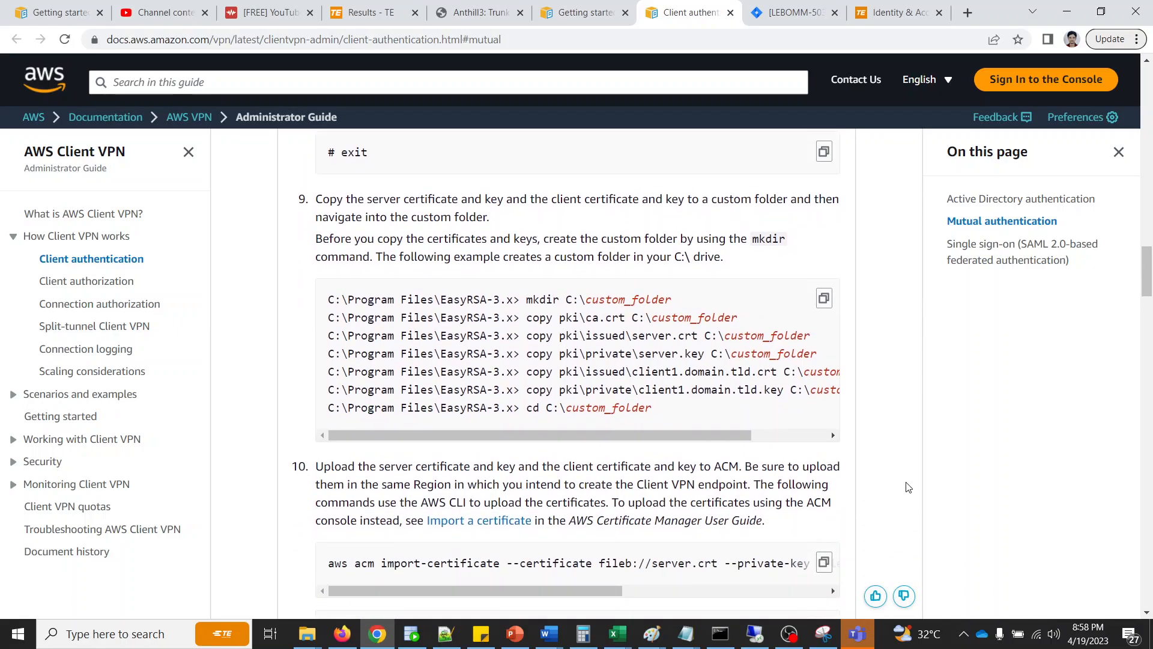
middle_click(911, 477)
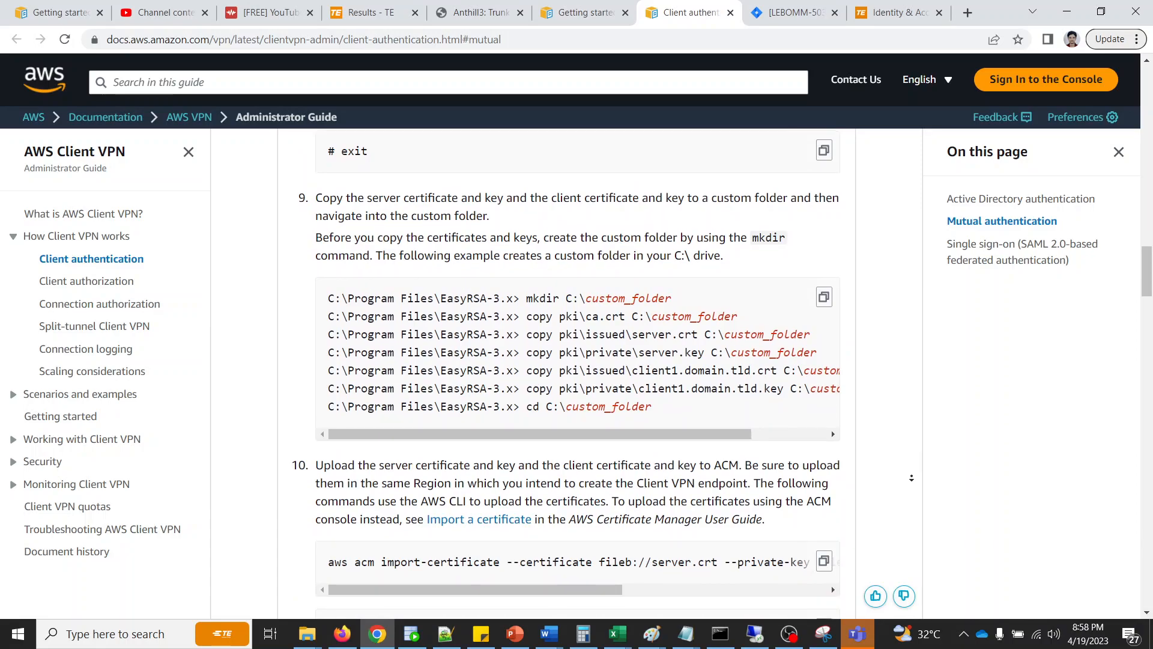
middle_click(913, 484)
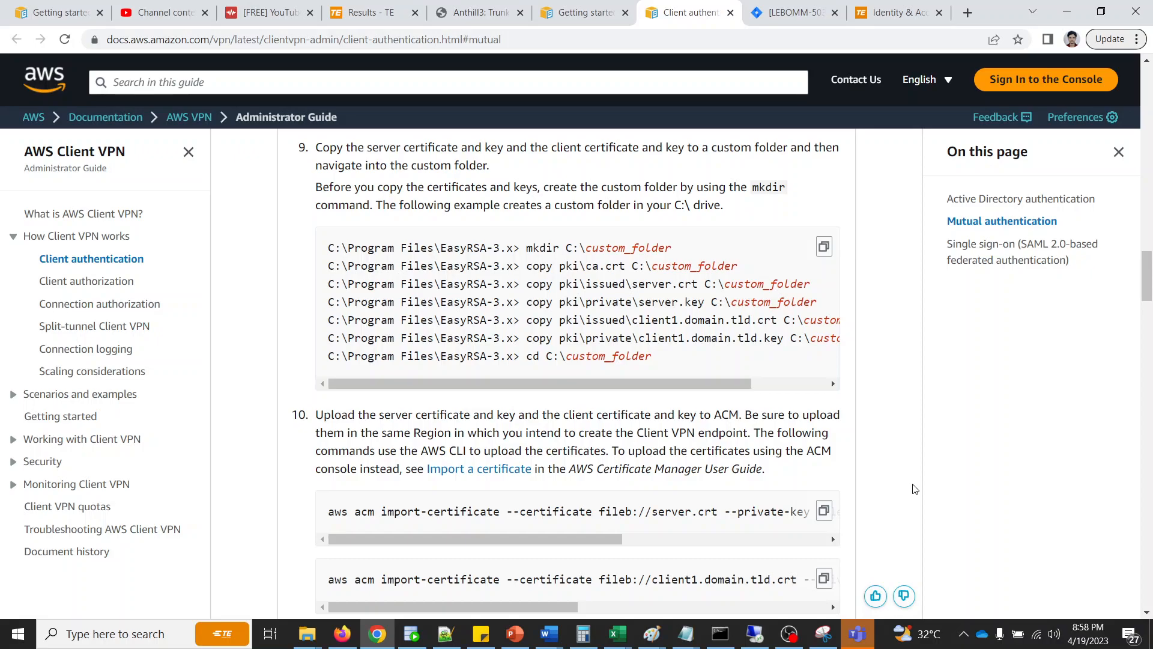
- Switch to the AWS console in Firefox, search the services for "certif" and open Certificate Manager
left_click(343, 634)
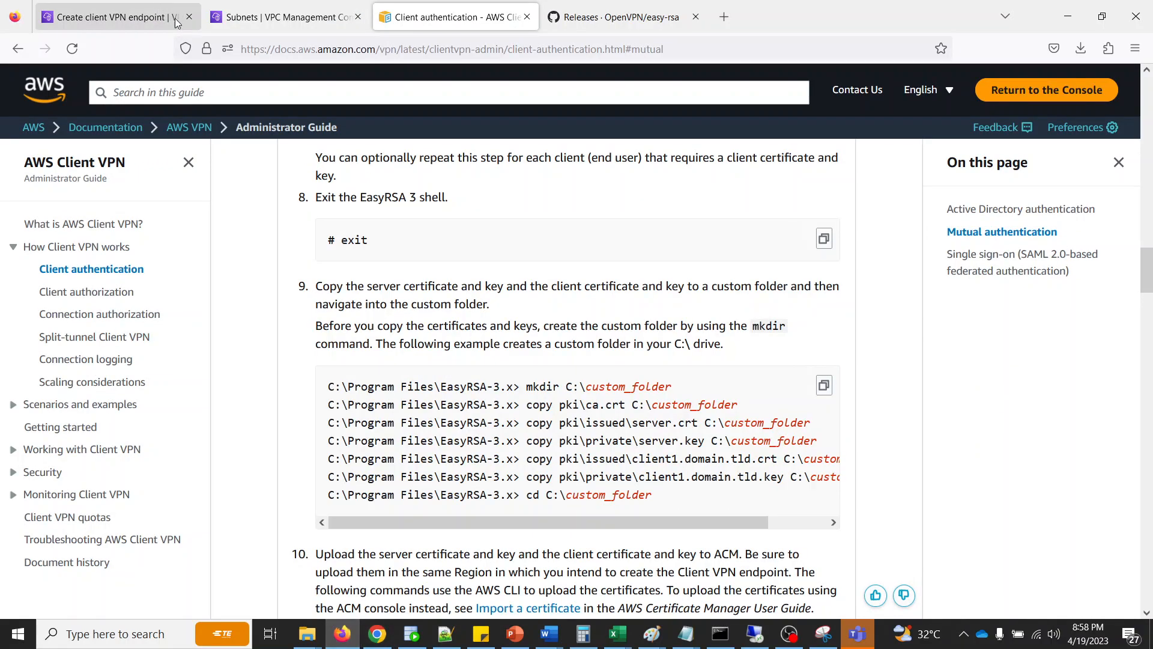
left_click(114, 17)
left_click(265, 18)
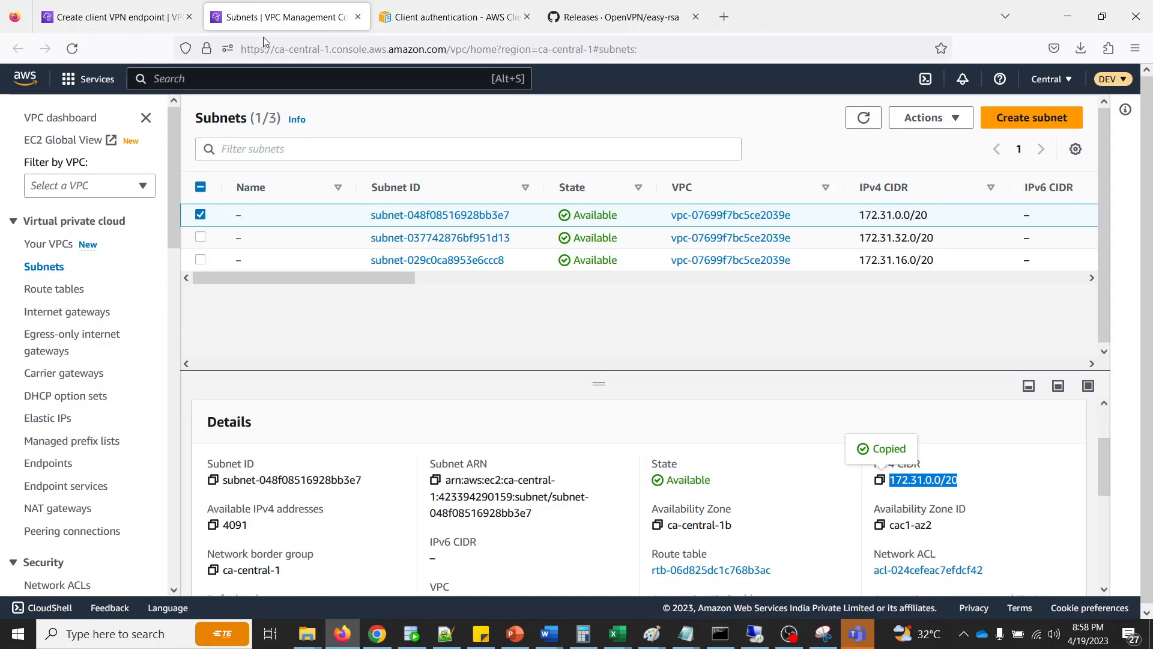
left_click(282, 73)
type("certif")
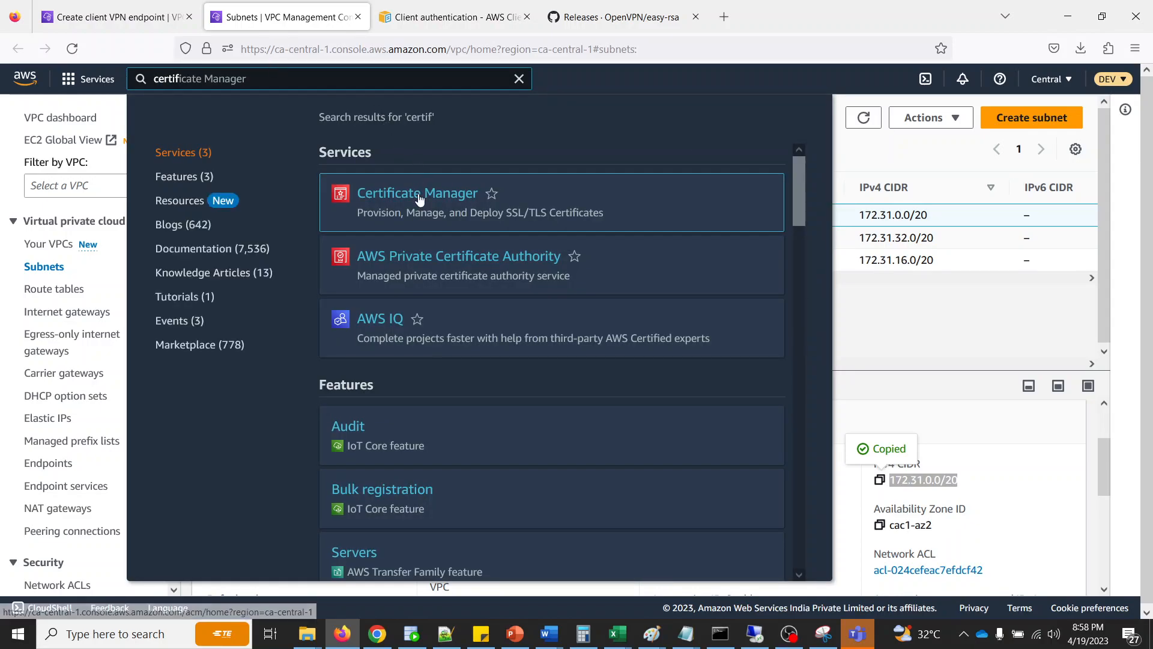
left_click(420, 194)
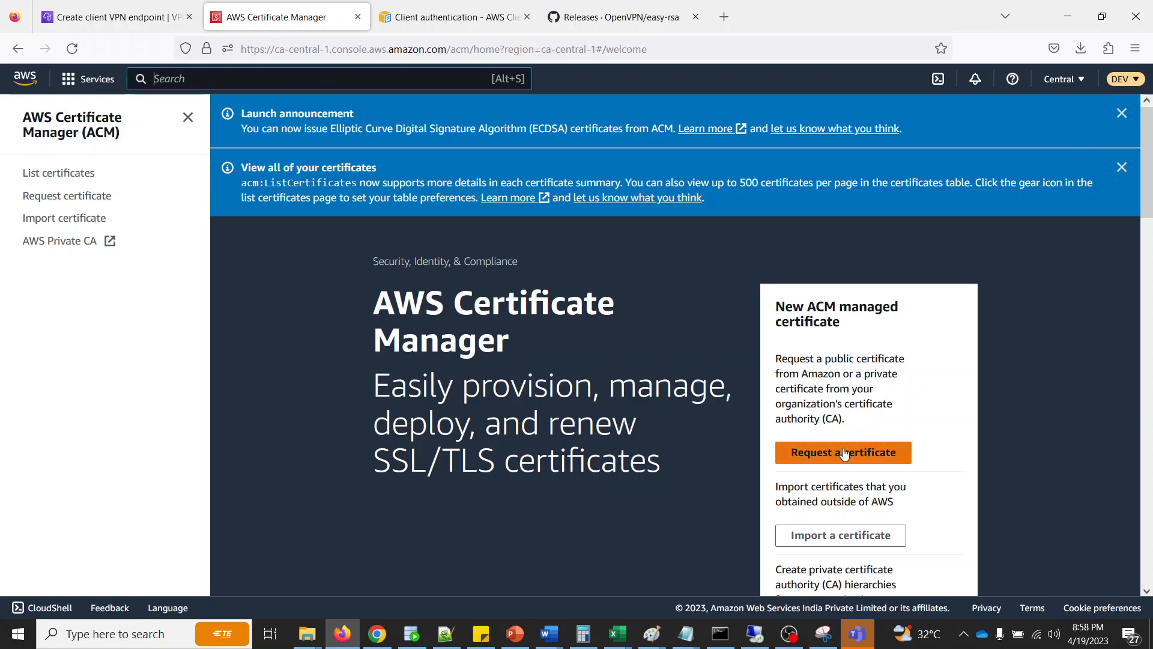
- Open the certificate import form in ACM with its body, private key and chain fields
left_click(901, 452)
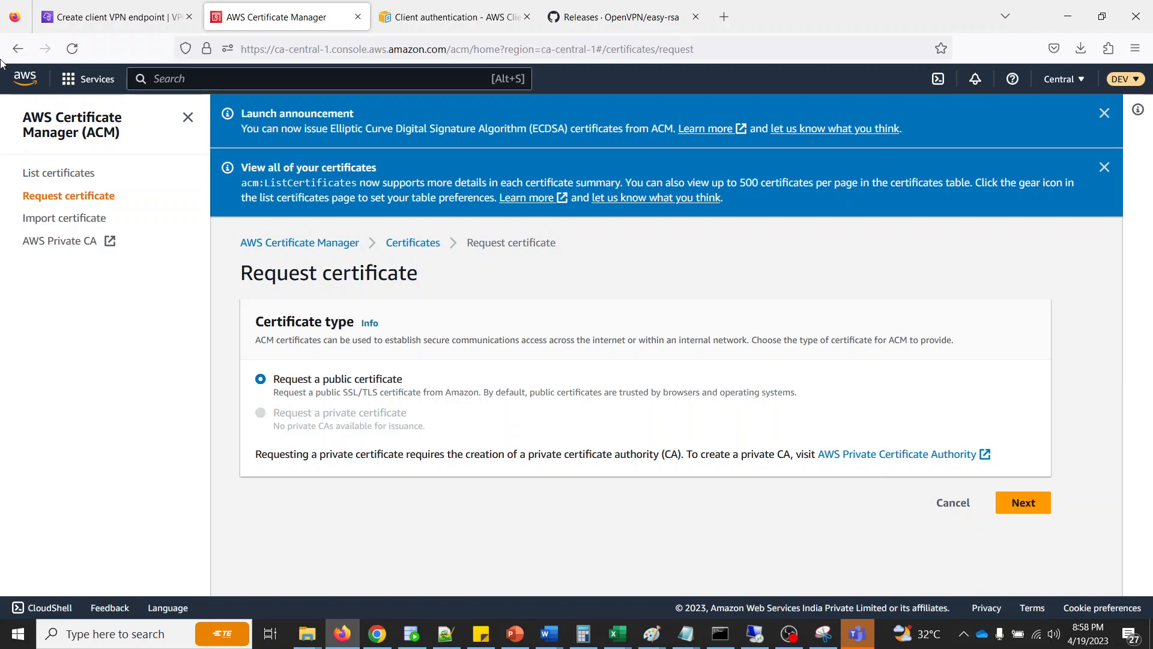
left_click(73, 226)
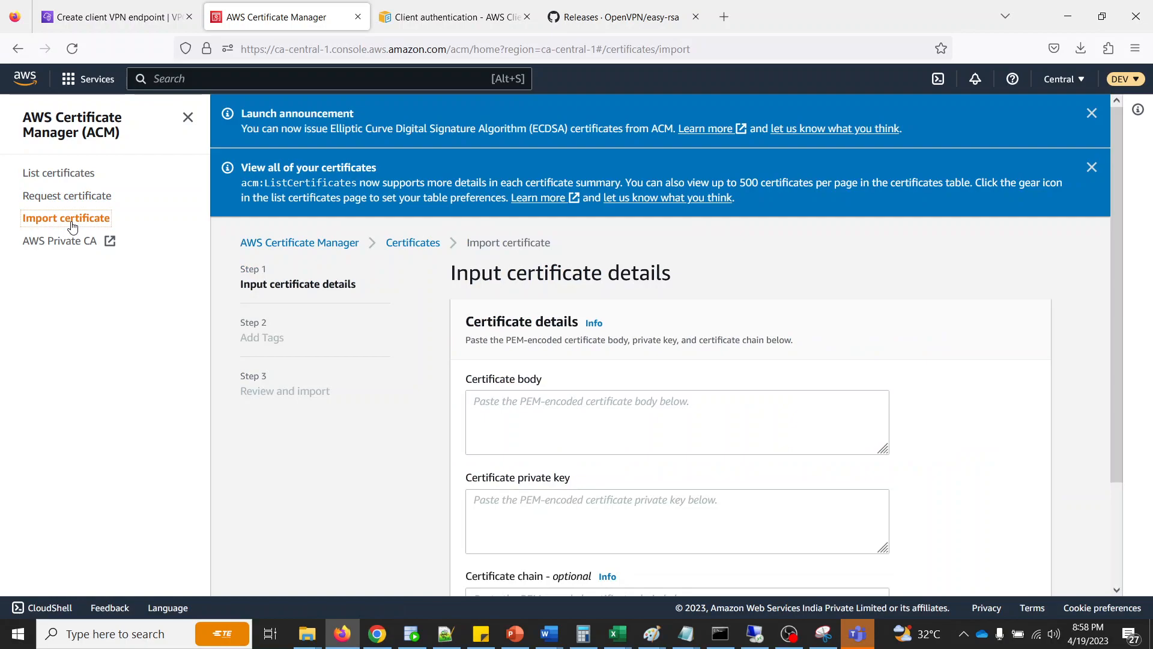
middle_click(962, 327)
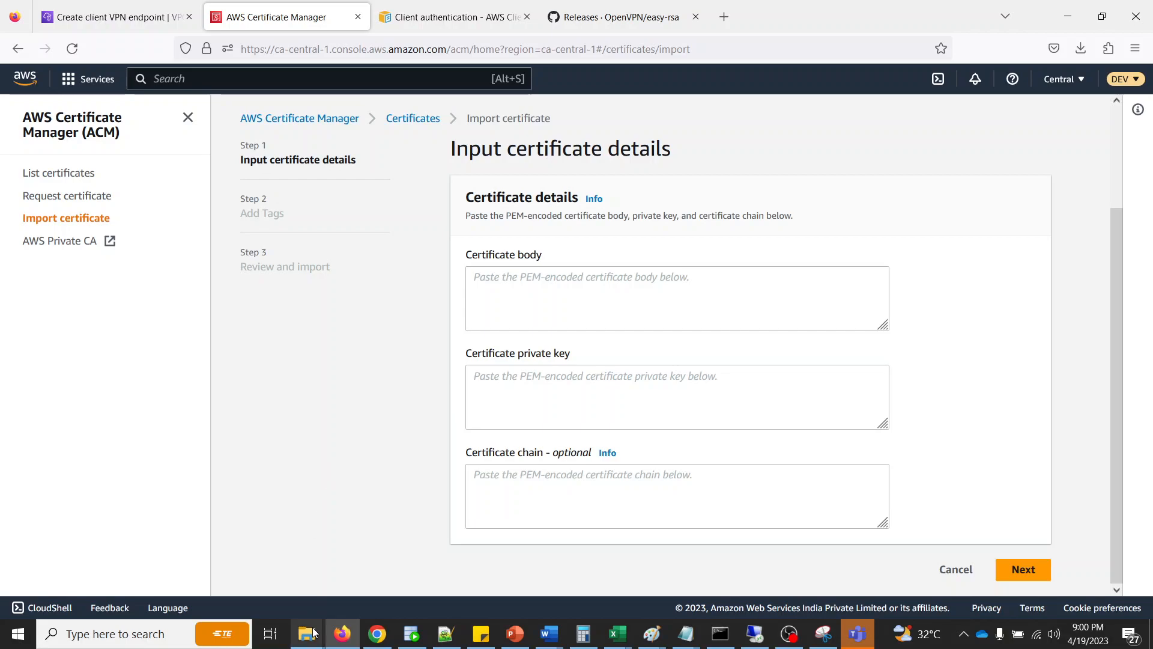
- Open the server security certificate from custom_folder in Notepad without making it the default app for .crt files
mouse_move(314, 632)
left_click(359, 597)
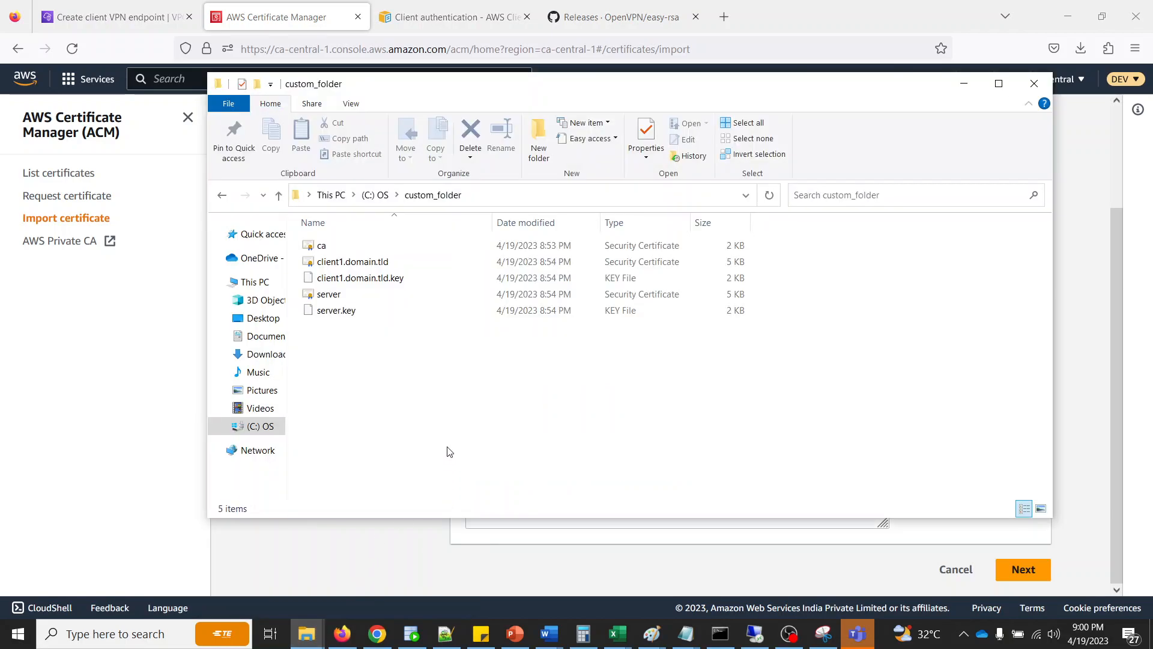
left_click(331, 295)
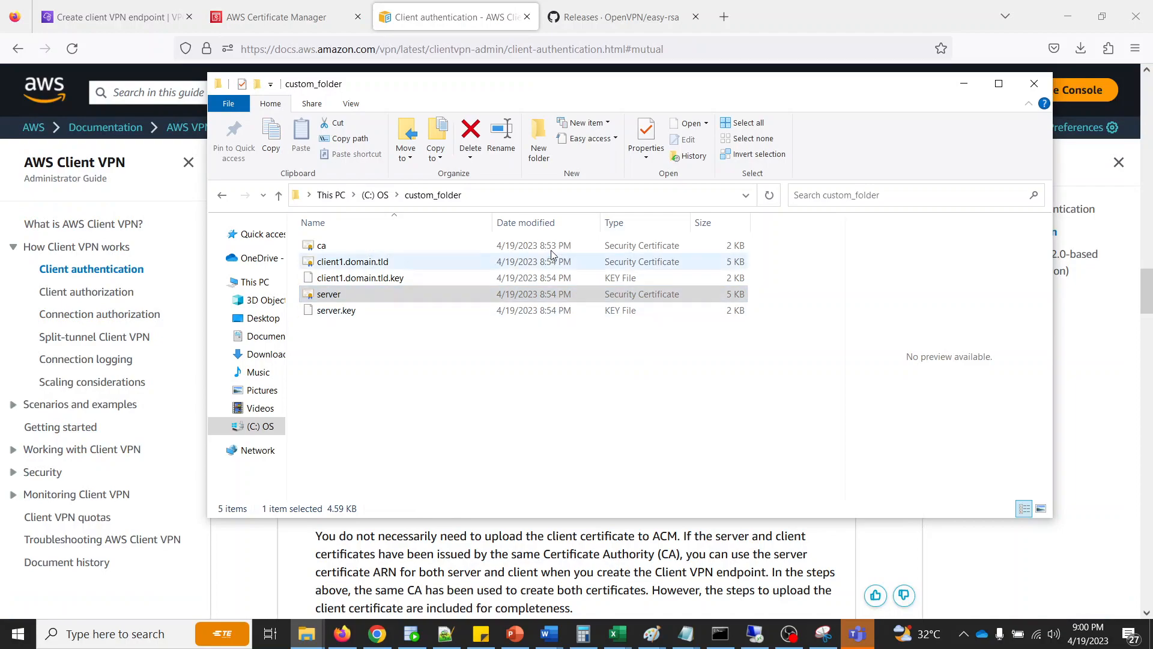
right_click(339, 294)
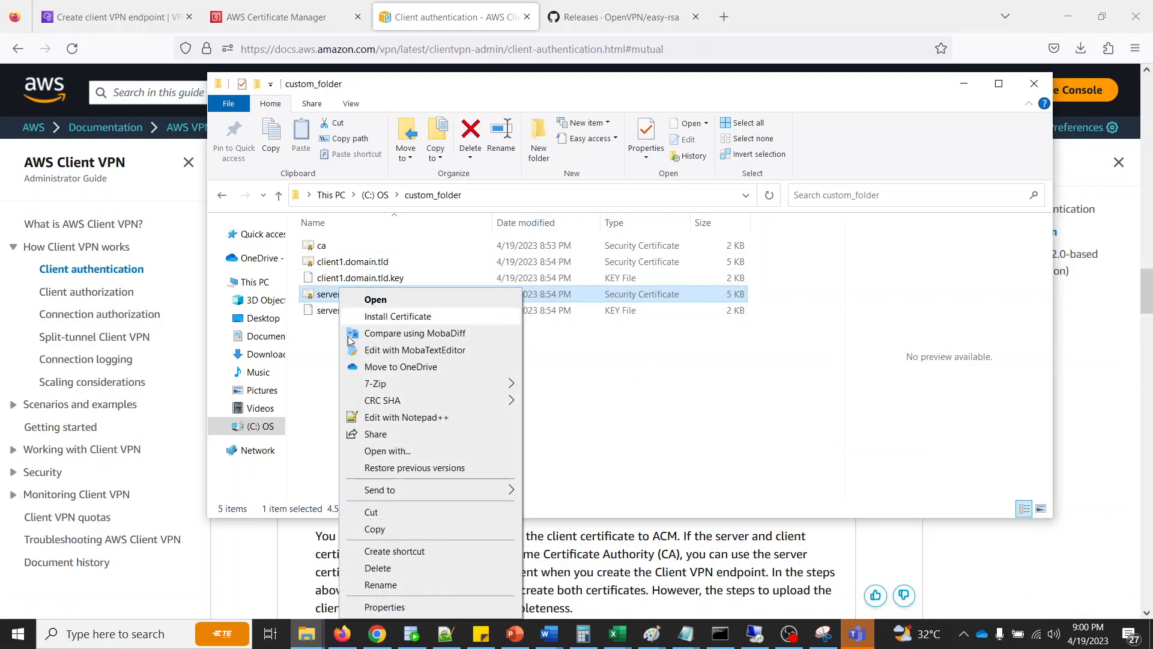
left_click(386, 451)
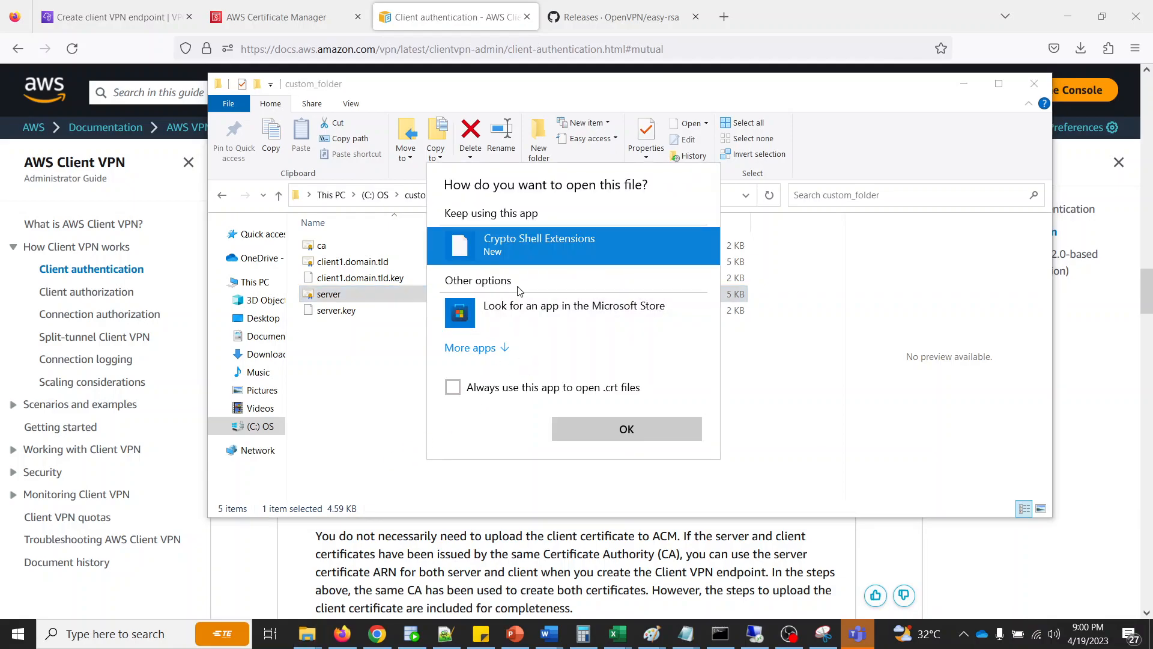
left_click(504, 350)
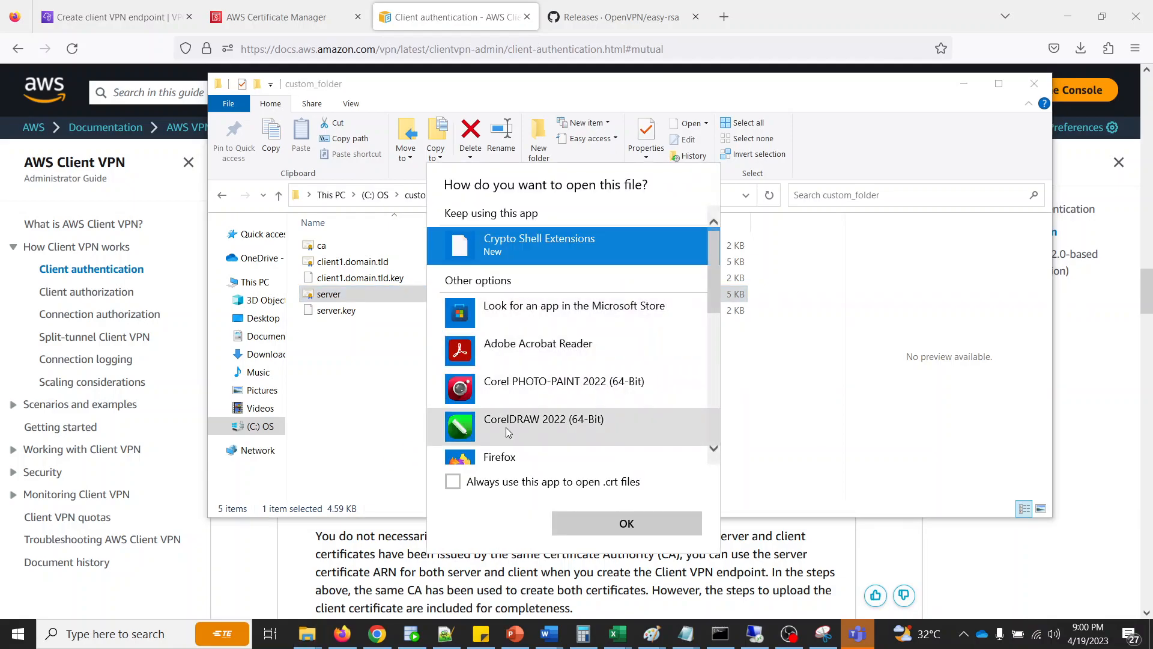
scroll(514, 360, "down", 5)
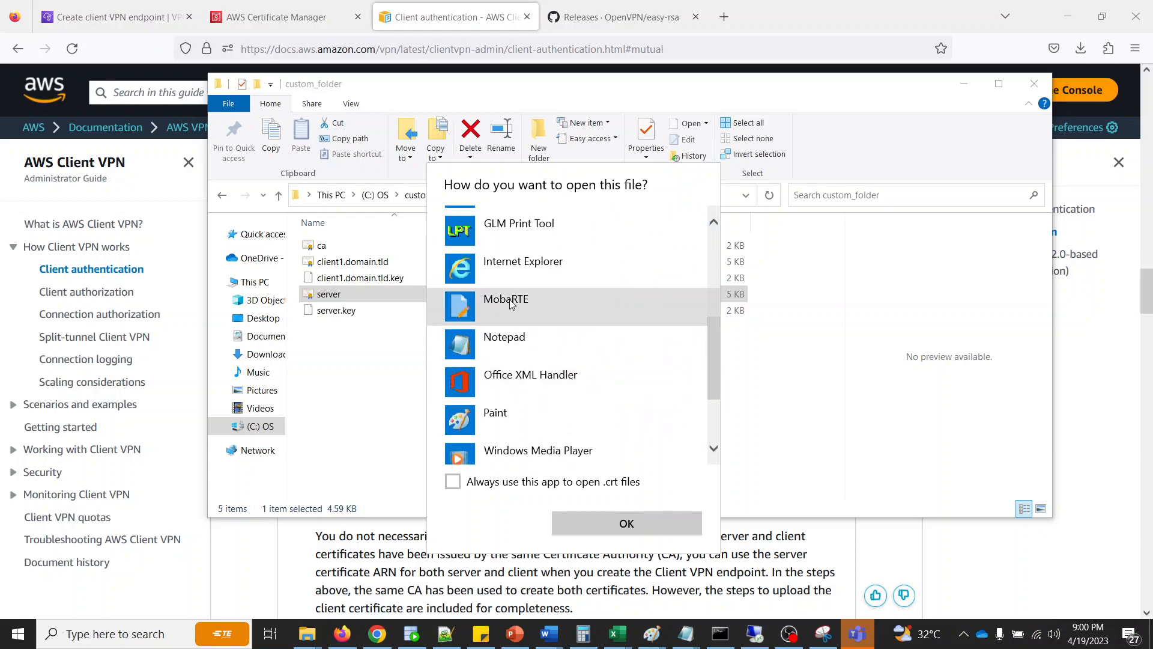
left_click(513, 349)
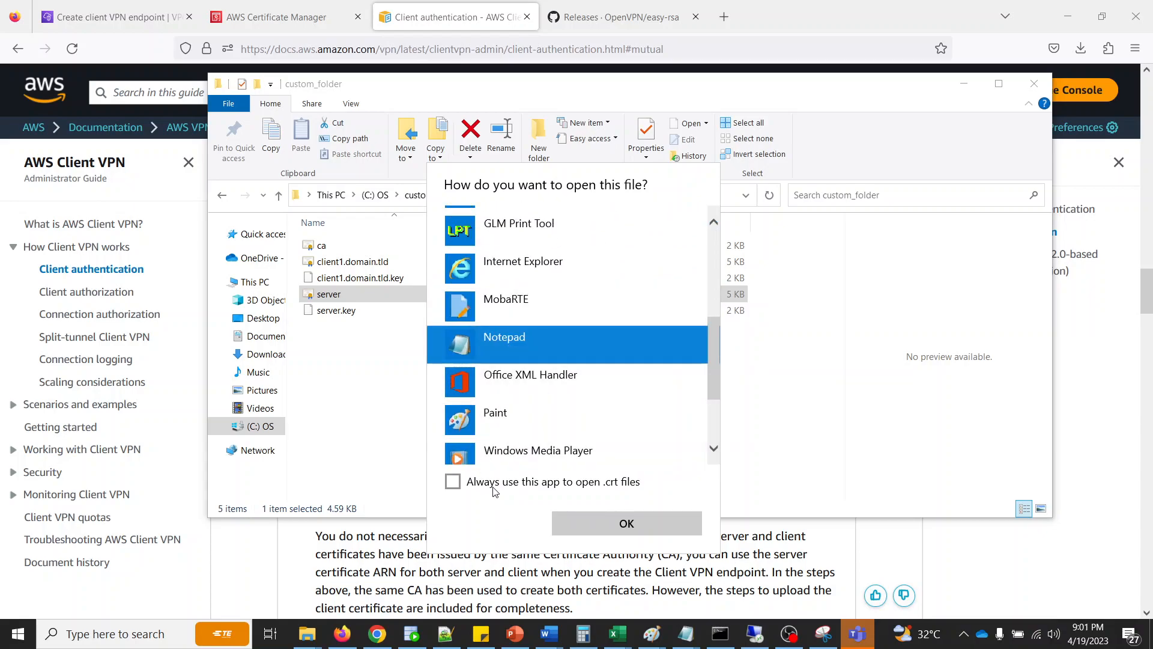
left_click(596, 524)
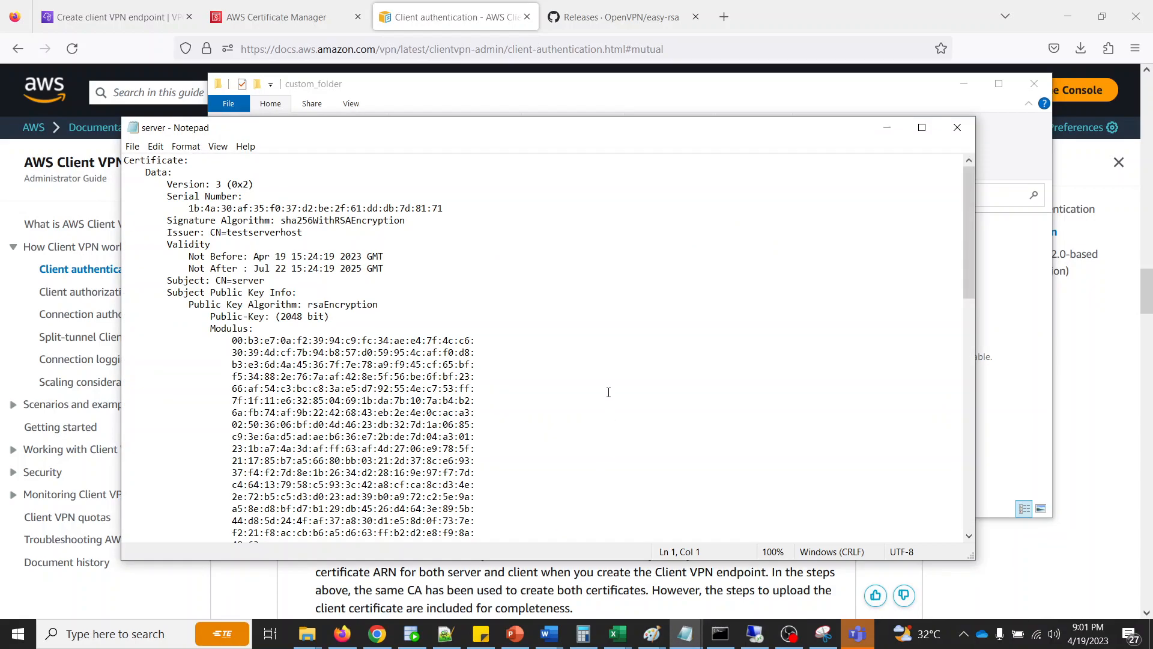
- Select only the block from BEGIN CERTIFICATE to END CERTIFICATE in the server certificate file
key("ctrl+a")
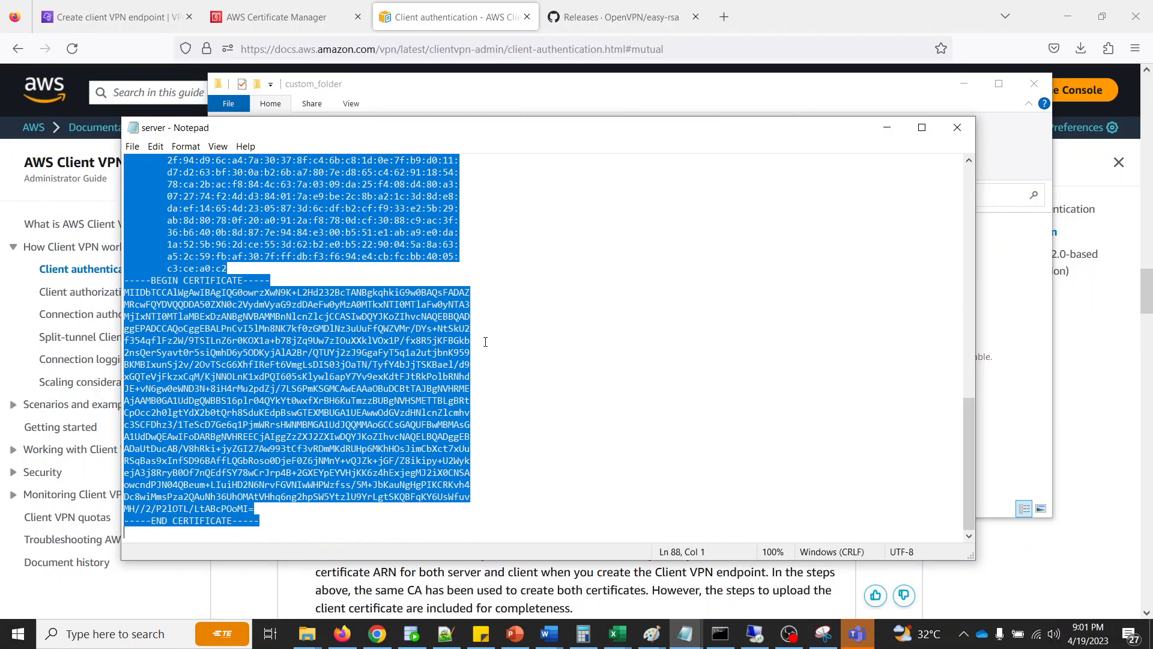
left_click(427, 376)
left_click_drag(264, 514, 55, 282)
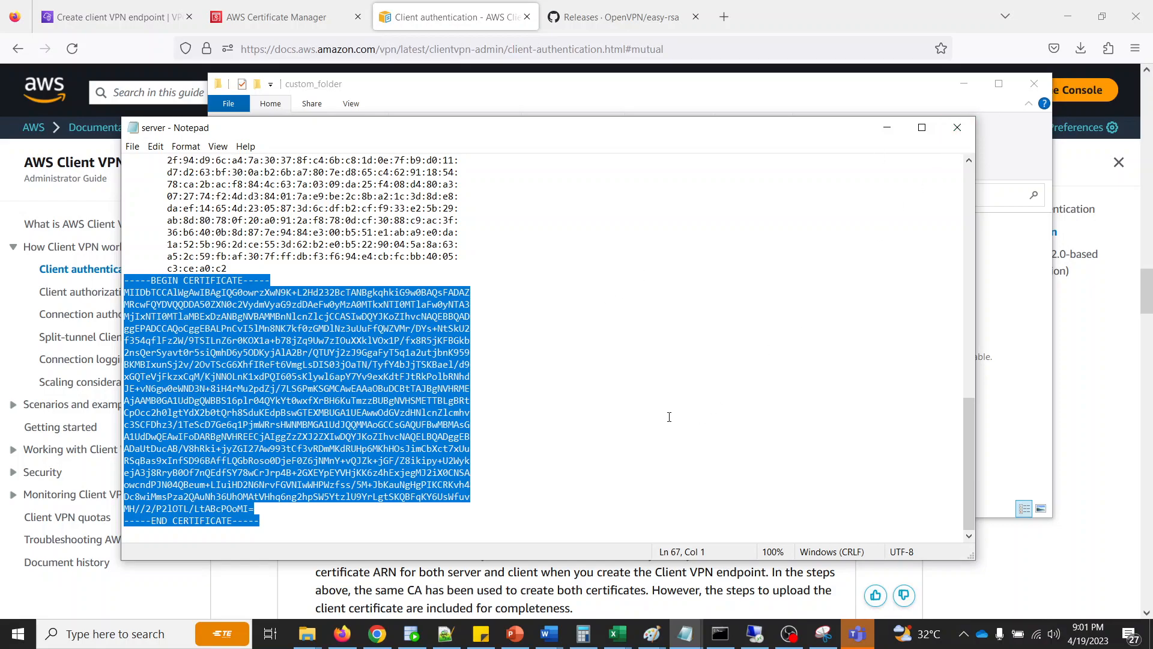
- Copy the guide's import-certificate command for the server into the browser's address bar to read its full list of required files
left_click(488, 577)
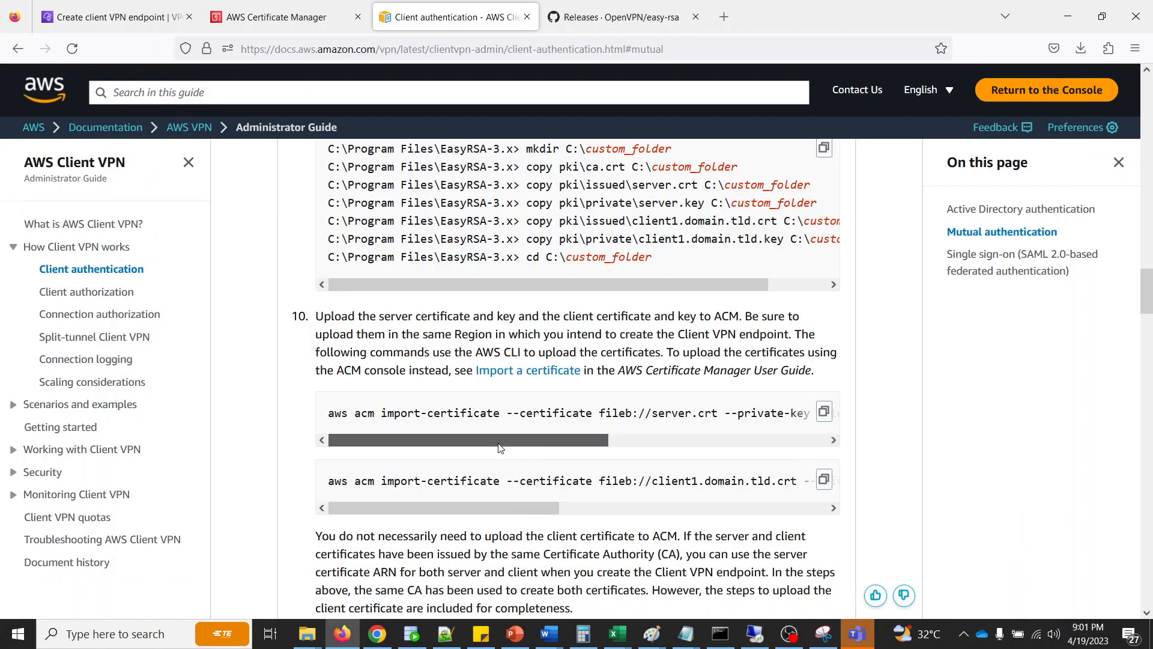
left_click_drag(502, 442, 773, 444)
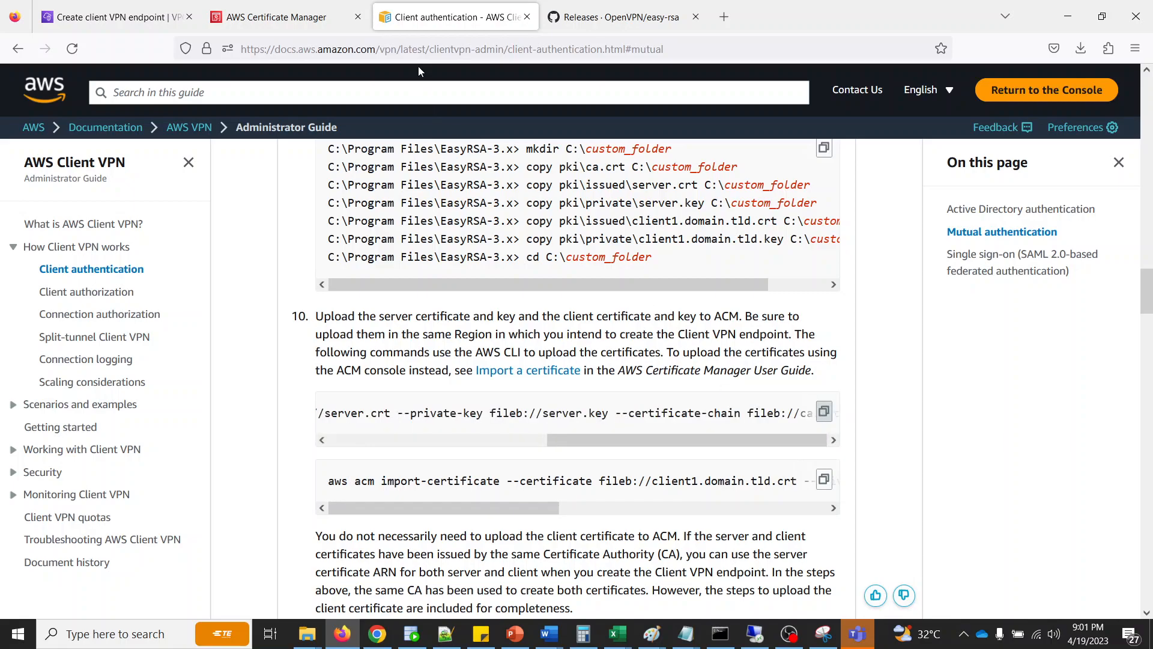
left_click(431, 50)
type("aws acm import-certificate --certificate fileb://server.crt --private-key fileb://server.key --certificate-chain fileb://ca.crt")
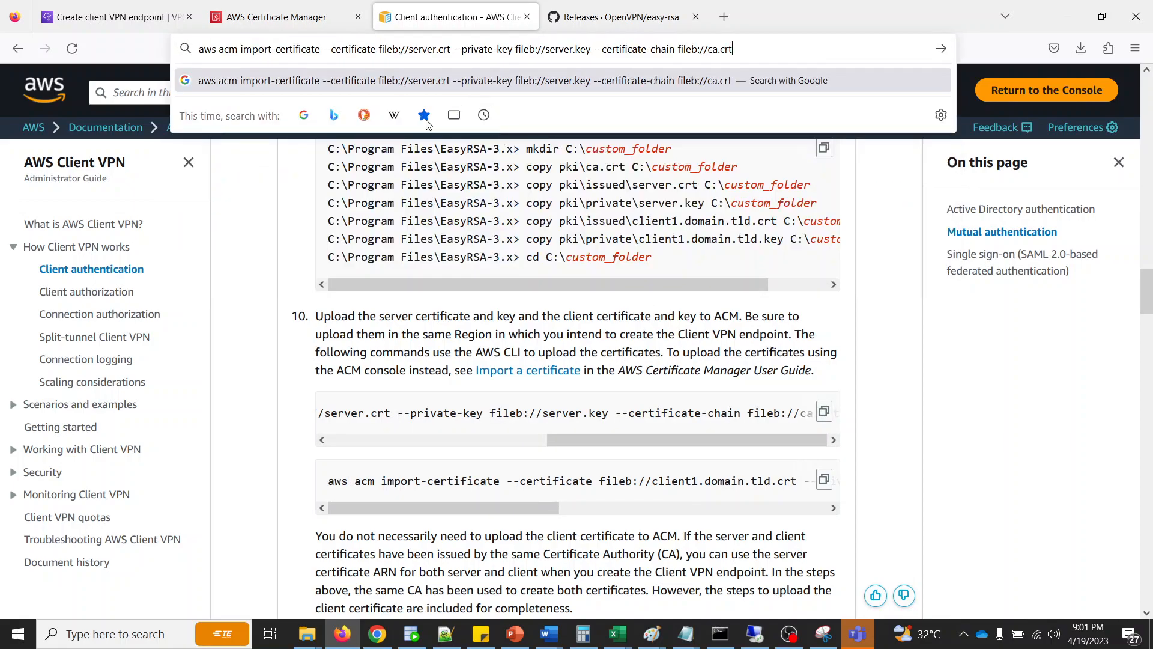
left_click(248, 376)
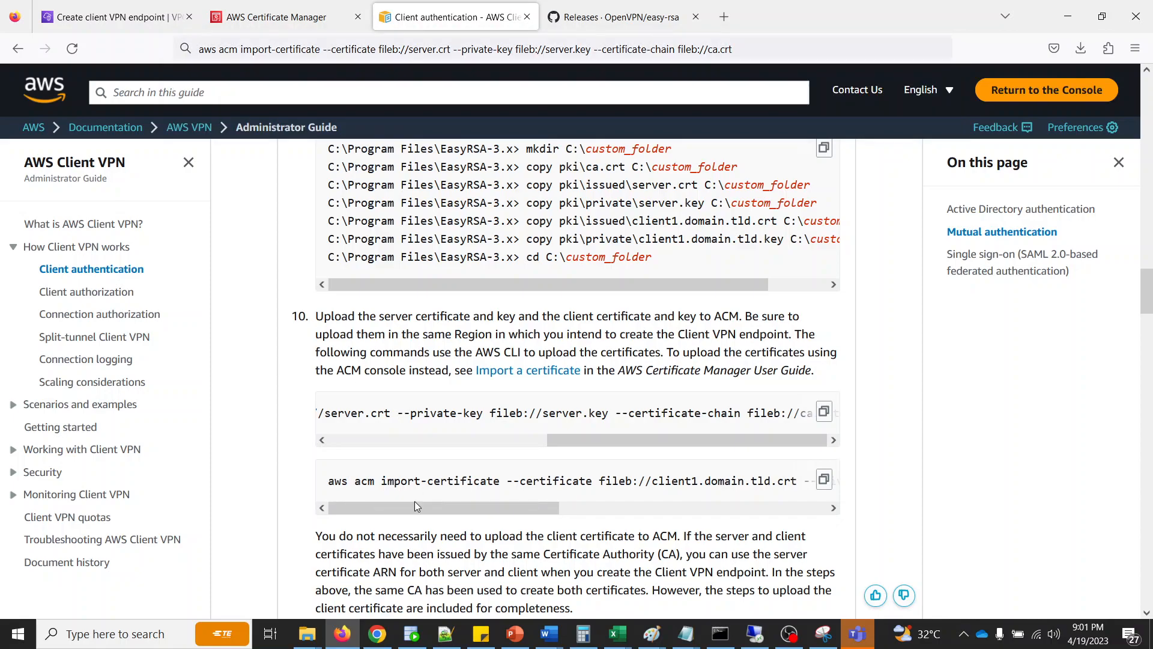
- Return to the server certificate in Notepad and copy its entire text
left_click(446, 634)
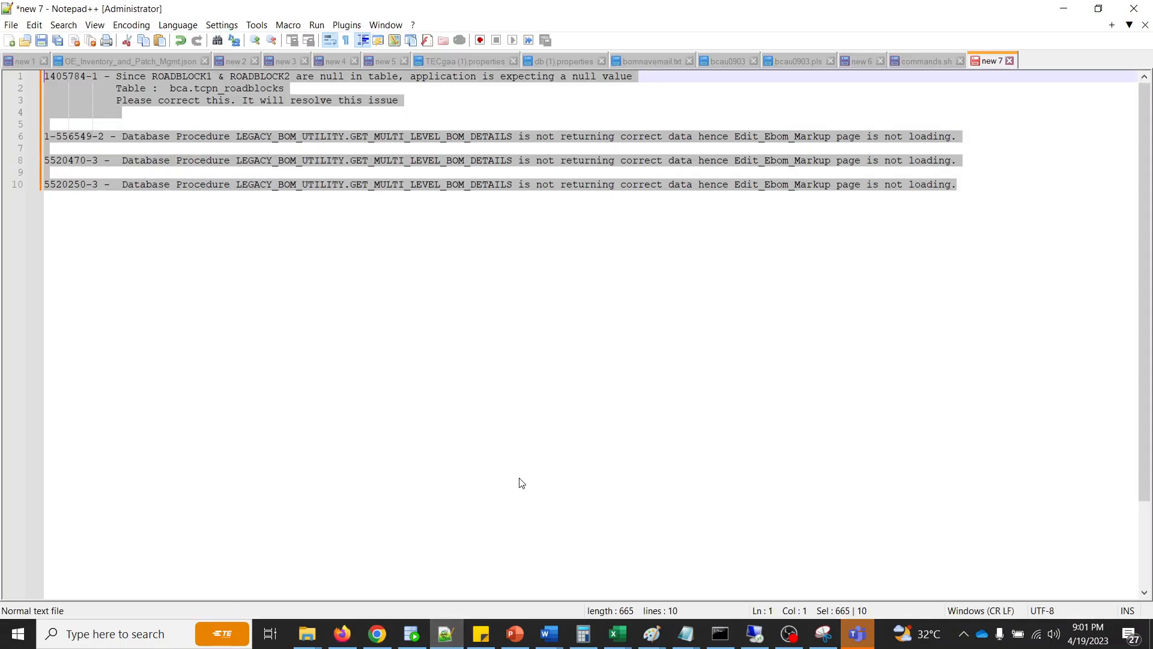
left_click(445, 637)
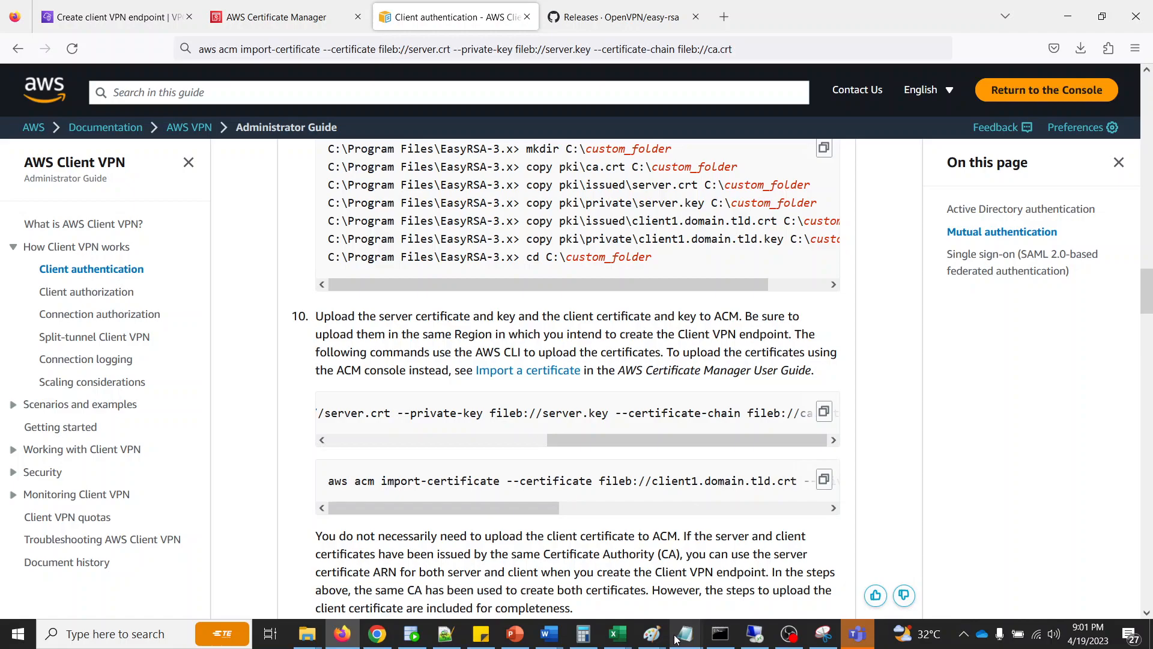
mouse_move(685, 636)
left_click(826, 582)
key("ctrl+a")
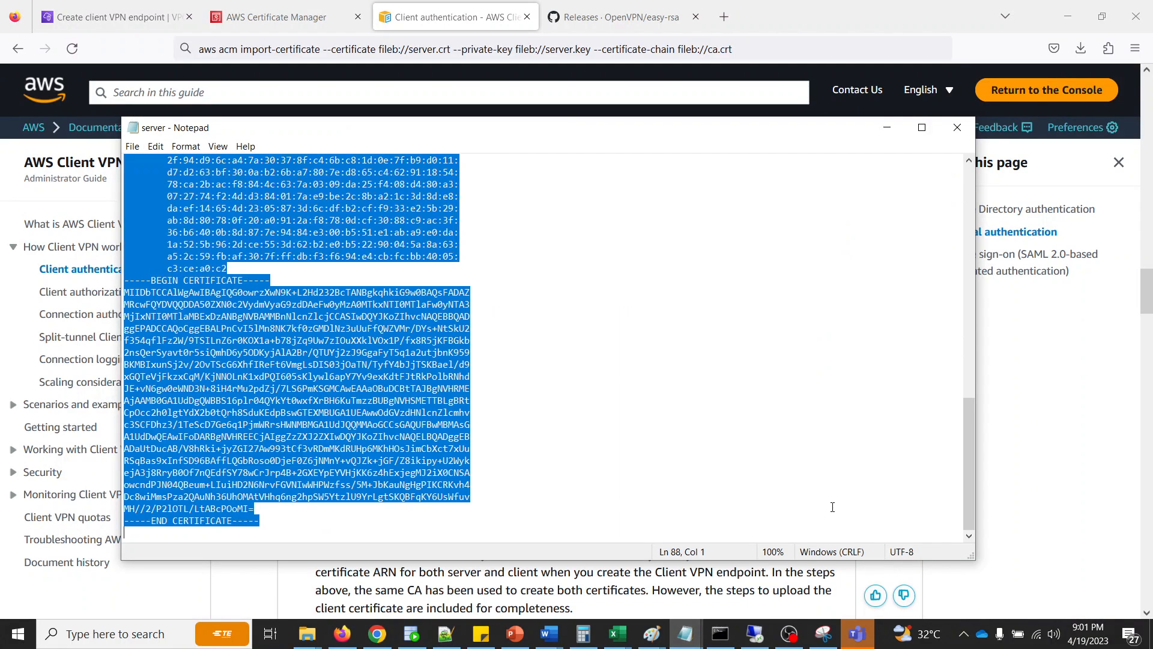
left_click(290, 604)
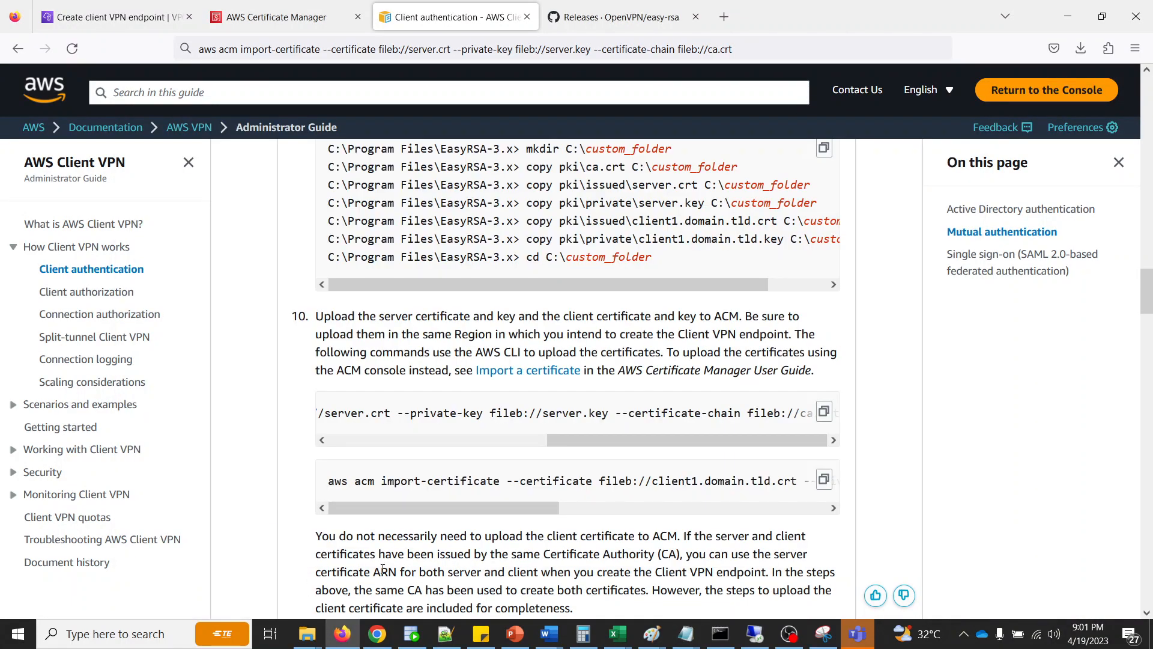
- Paste the copied server certificate text into the Certificate body field of the ACM import form and remove the trailing line break
left_click(377, 633)
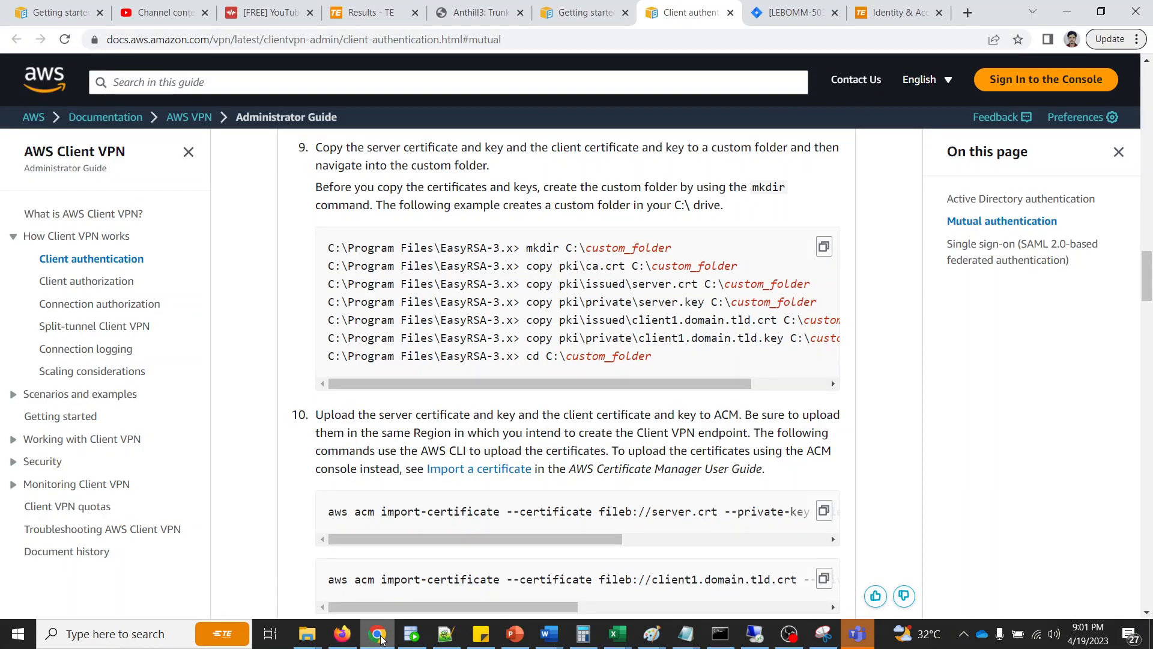
left_click(382, 636)
left_click(343, 635)
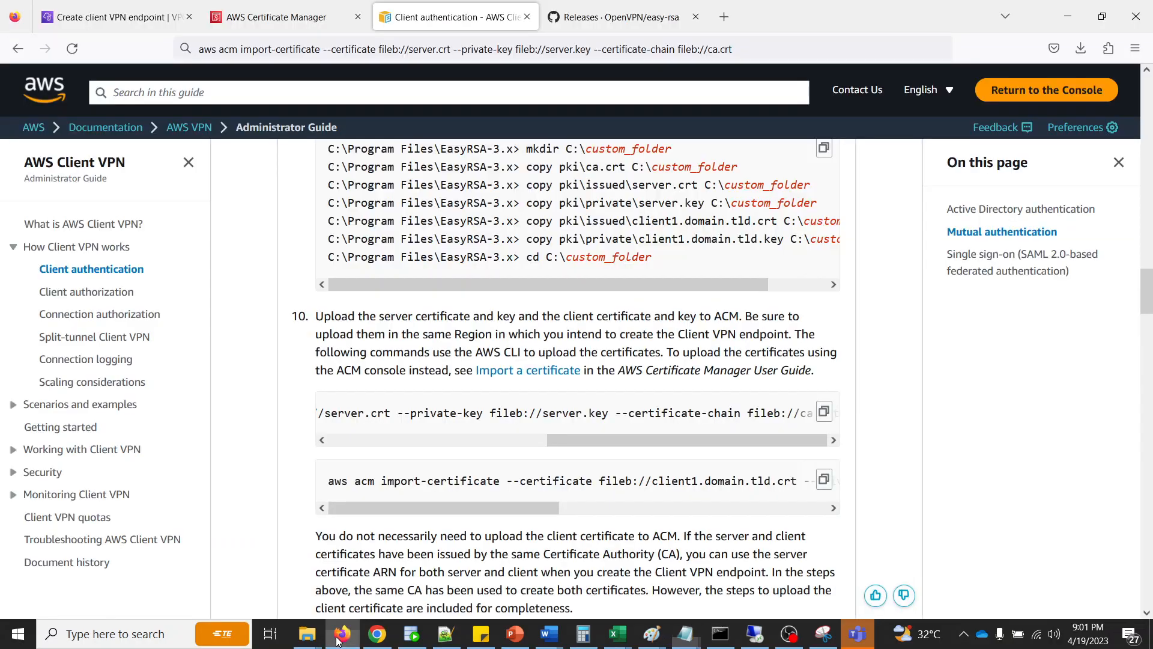
left_click(342, 634)
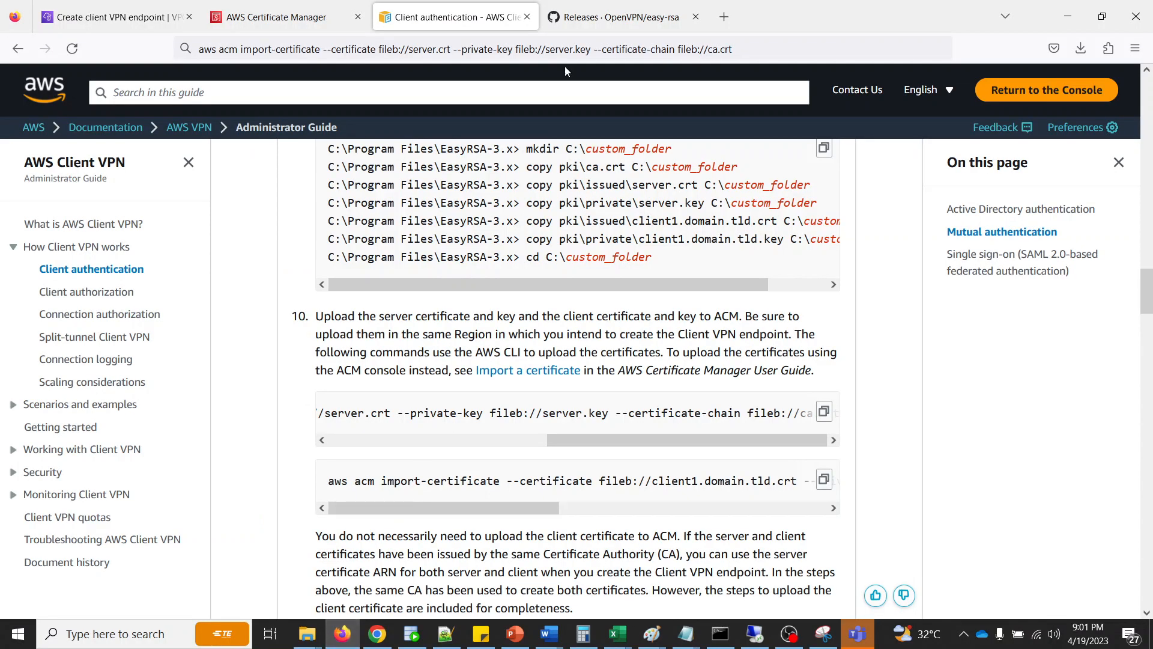
left_click(230, 28)
left_click(558, 310)
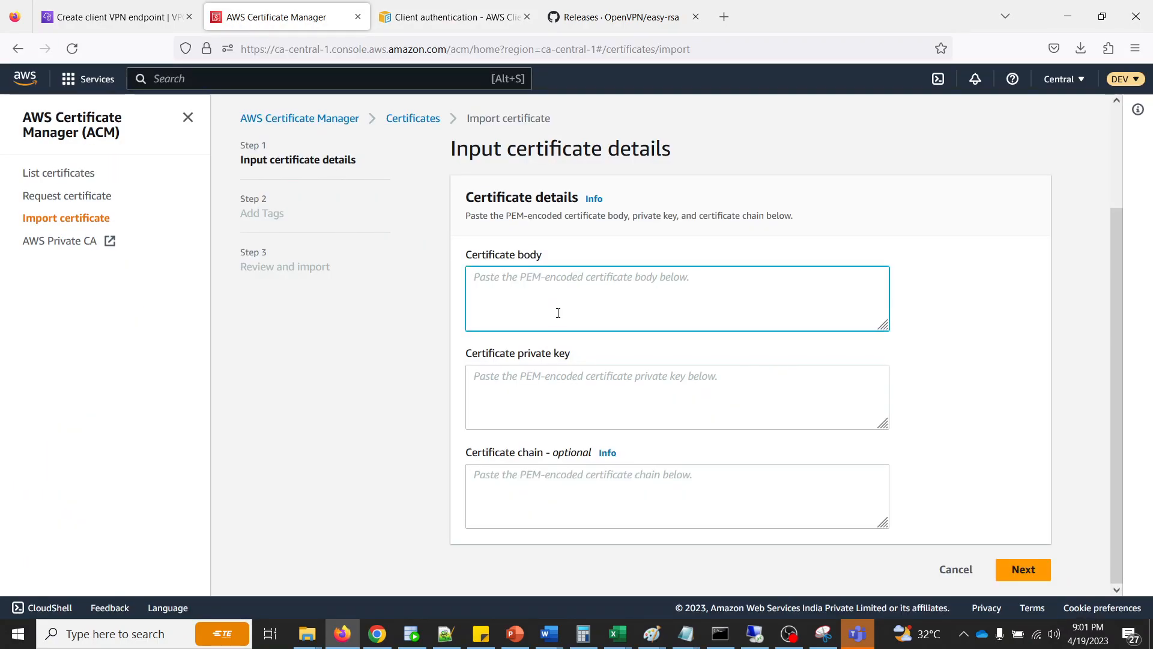
key("ctrl+v")
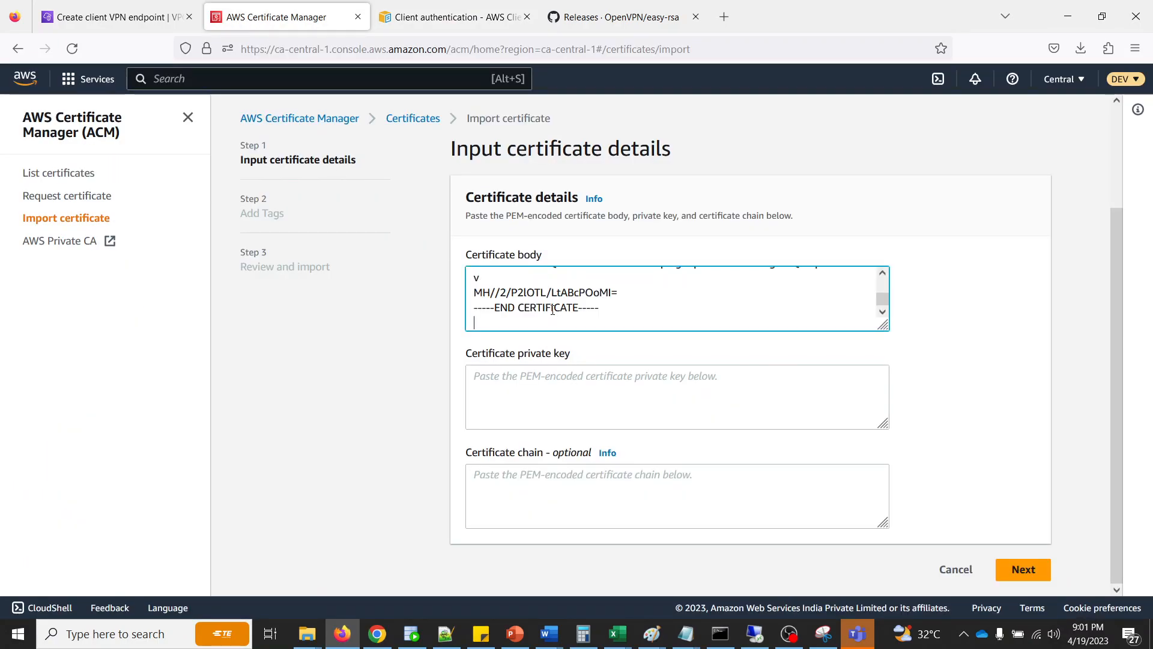
key("BackSpace")
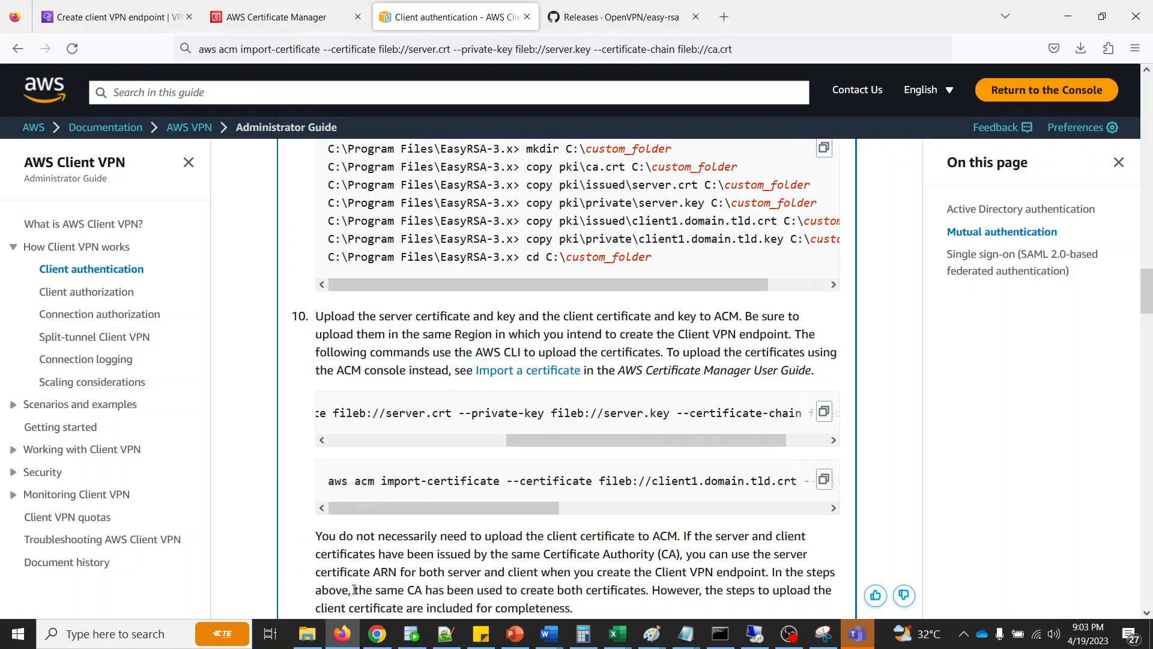
- Open server.key from custom_folder in Notepad, without making it the default app for .key files, and copy its entire text
left_click(307, 633)
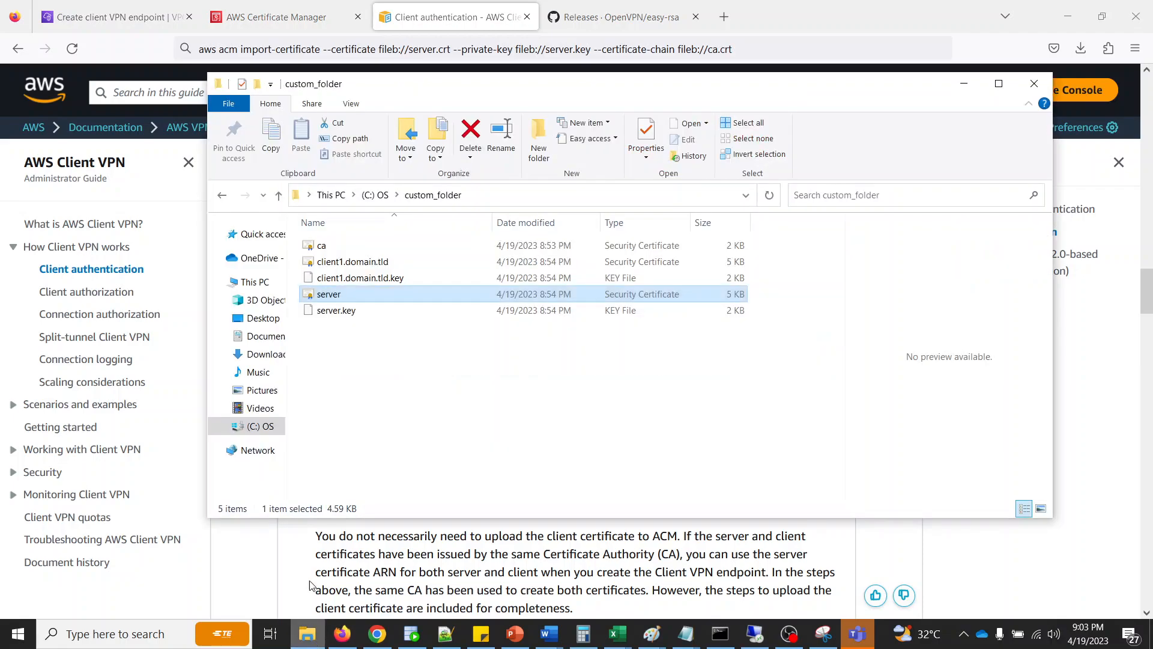
right_click(334, 309)
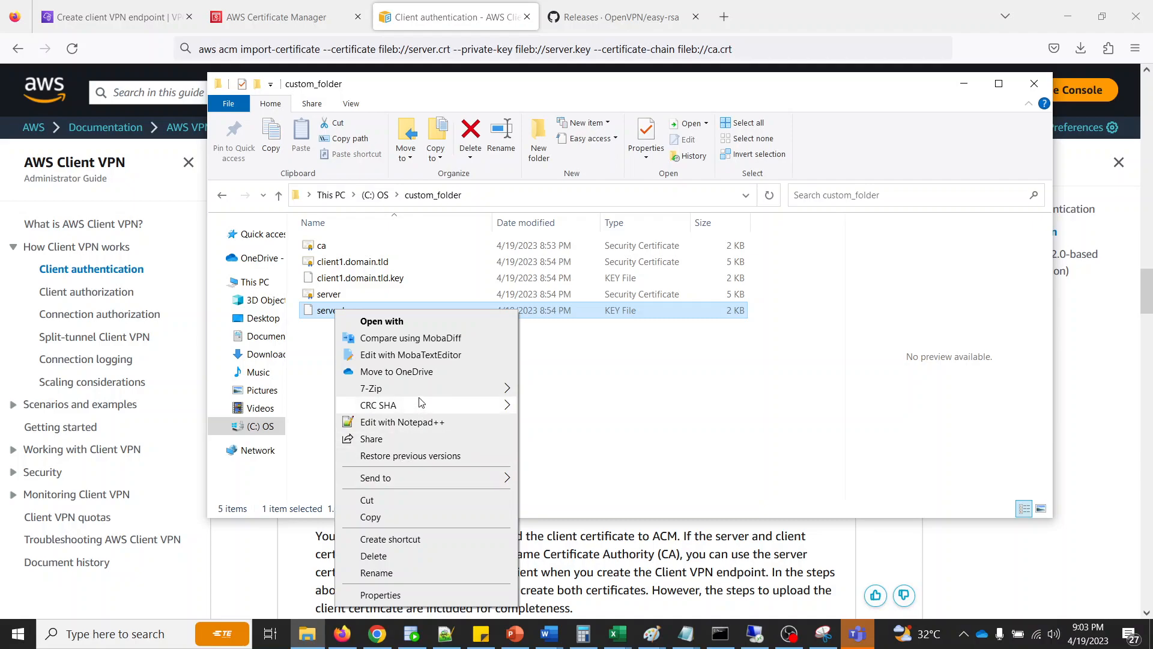
left_click(396, 324)
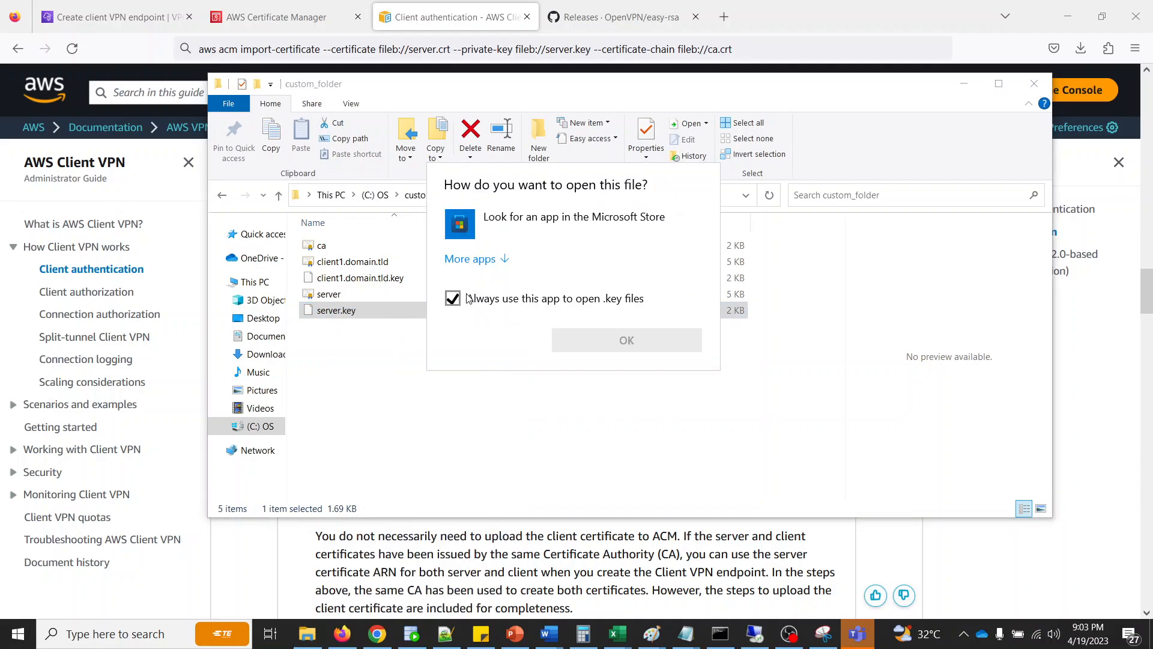
left_click(470, 259)
left_click(453, 481)
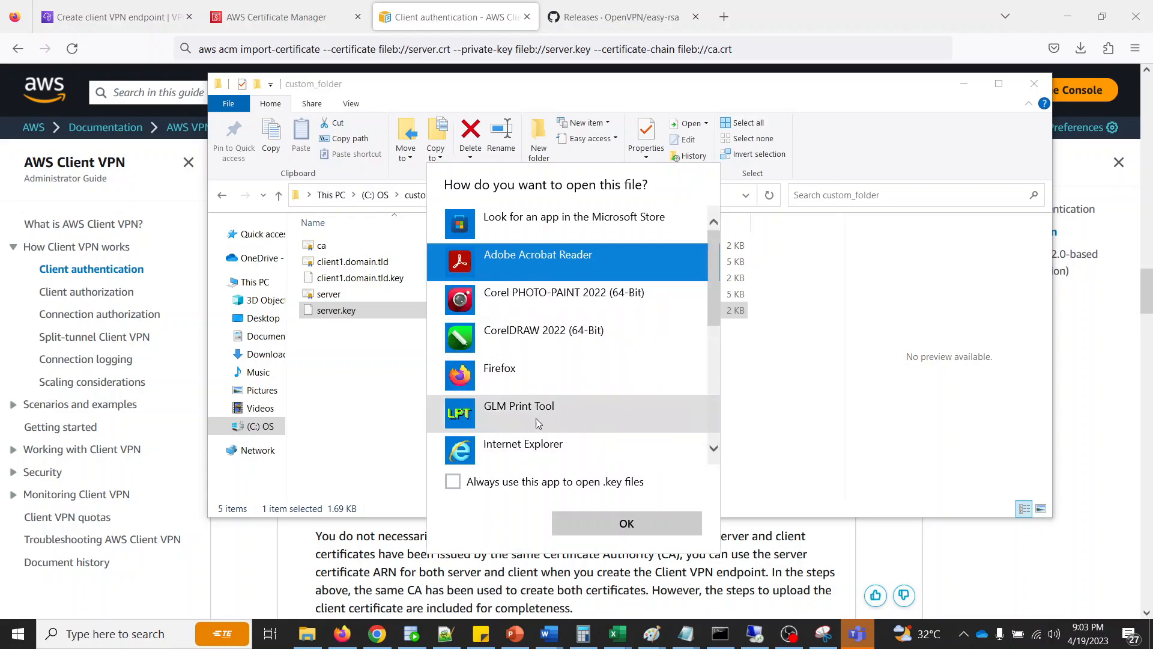
scroll(538, 423, "down", 3)
double_click(513, 404)
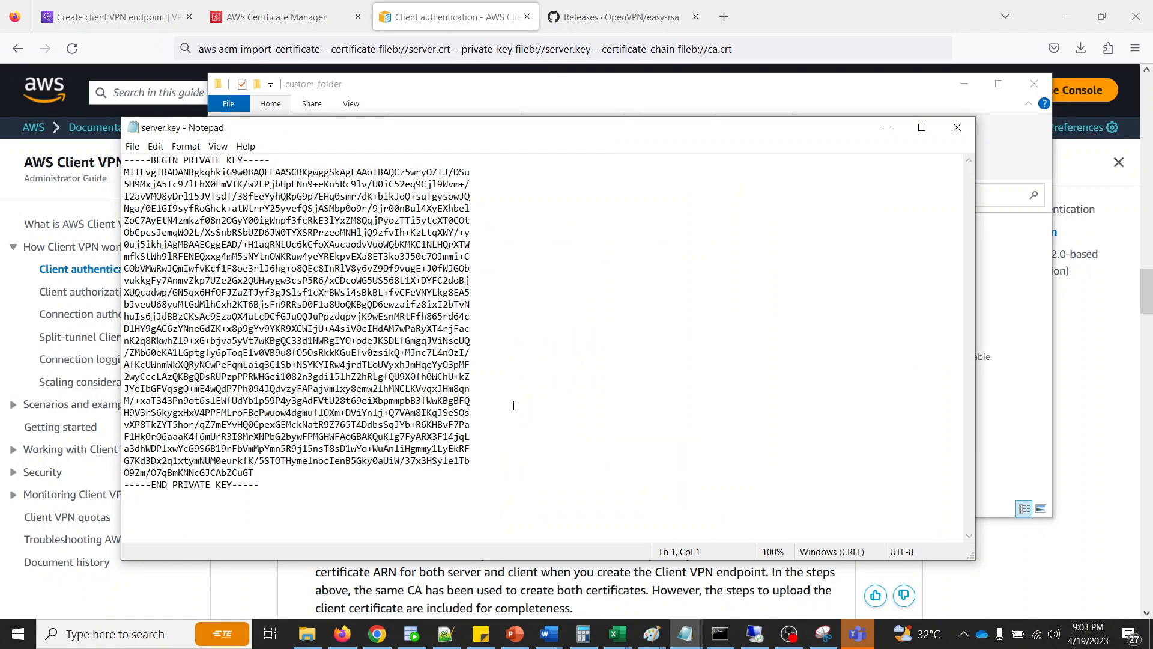
key("ctrl+a")
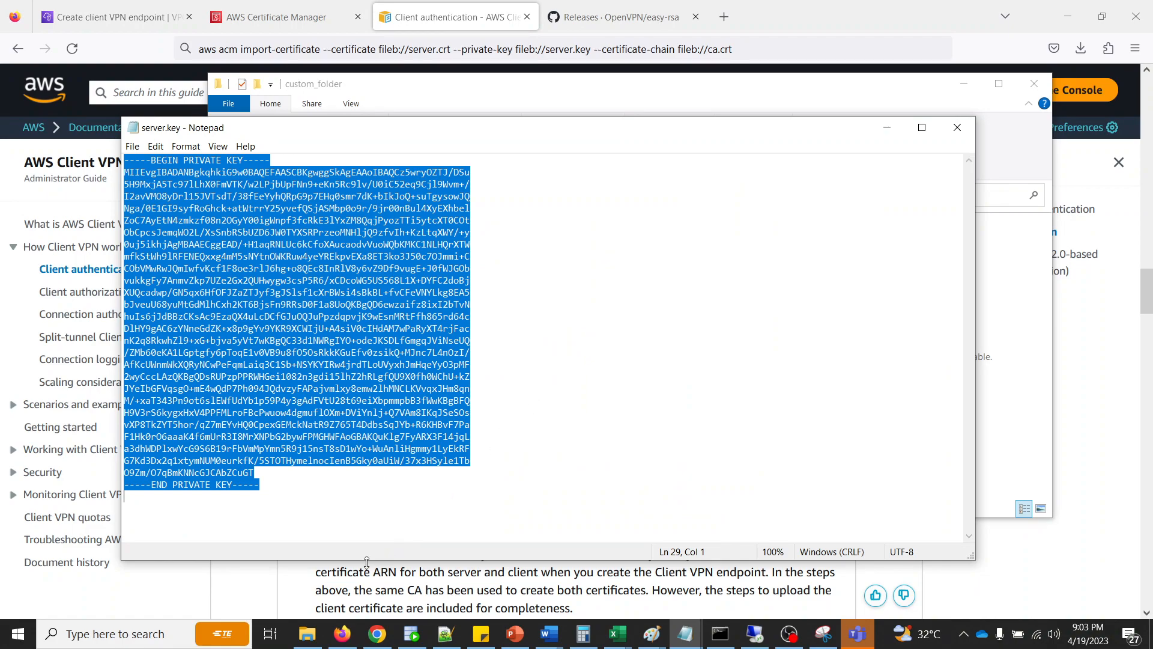
- Paste the copied server private key into the Certificate private key field of the ACM import form
left_click(288, 595)
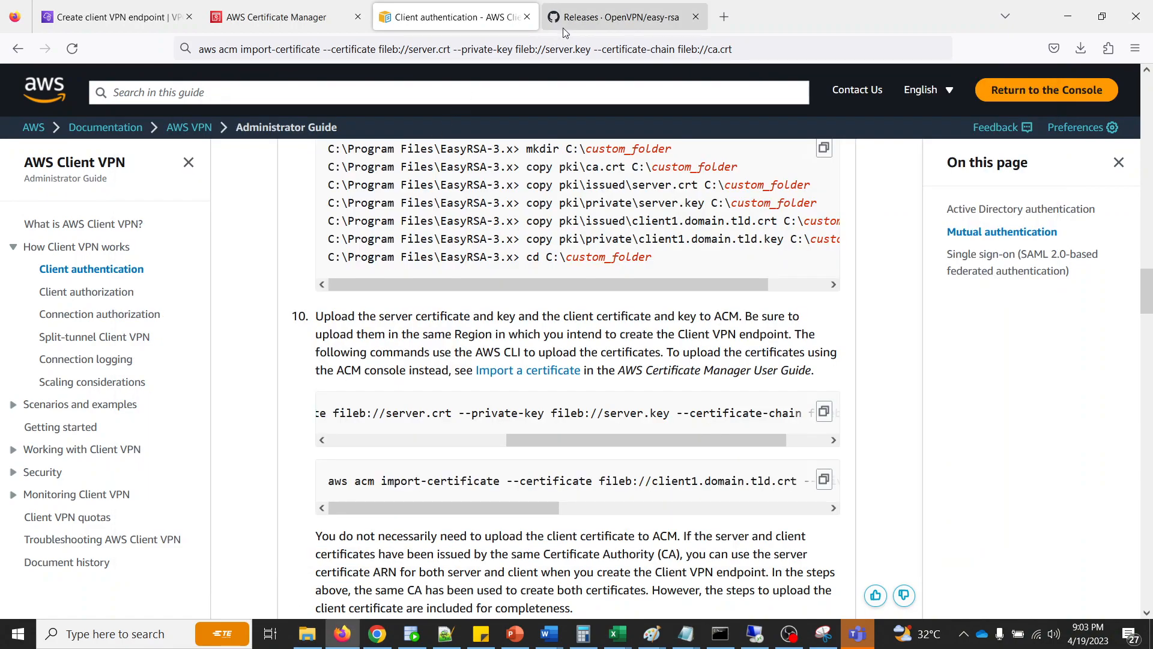
left_click(295, 18)
left_click(542, 399)
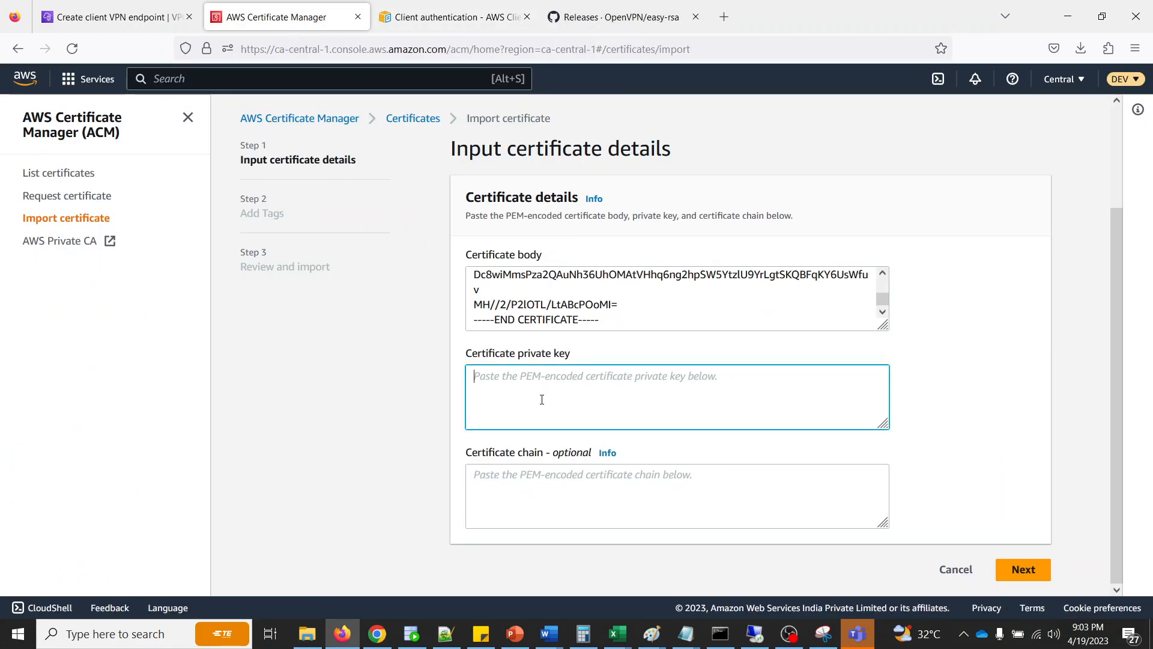
key("ctrl+v")
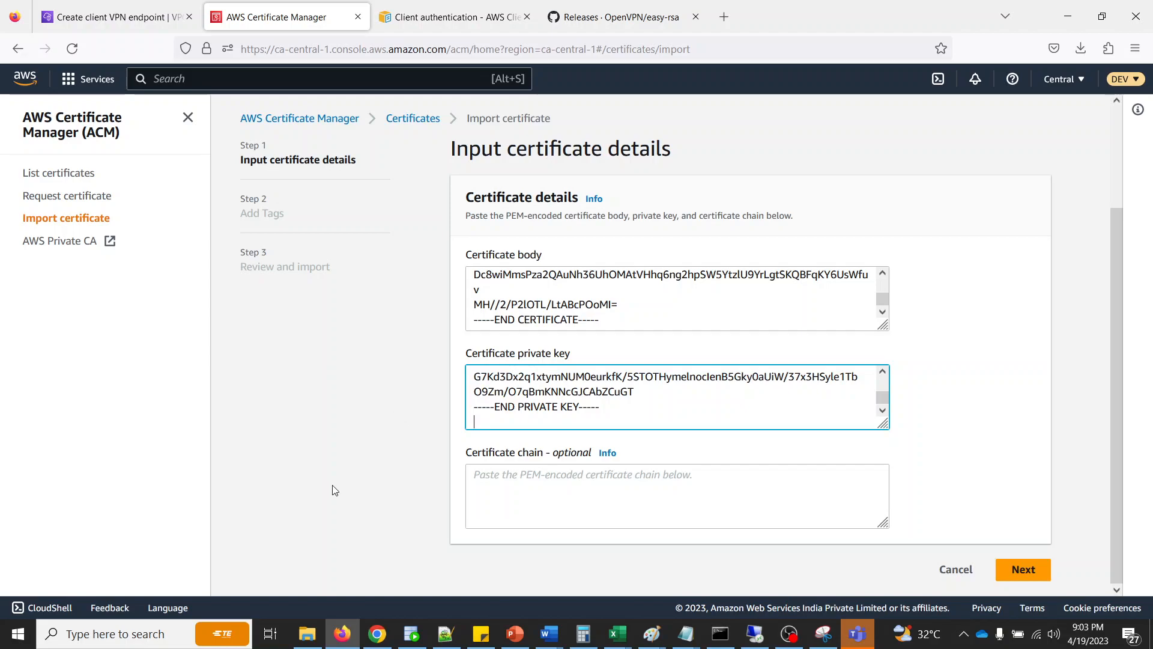
- Open the ca certificate from custom_folder in Notepad and copy its entire text
left_click(310, 633)
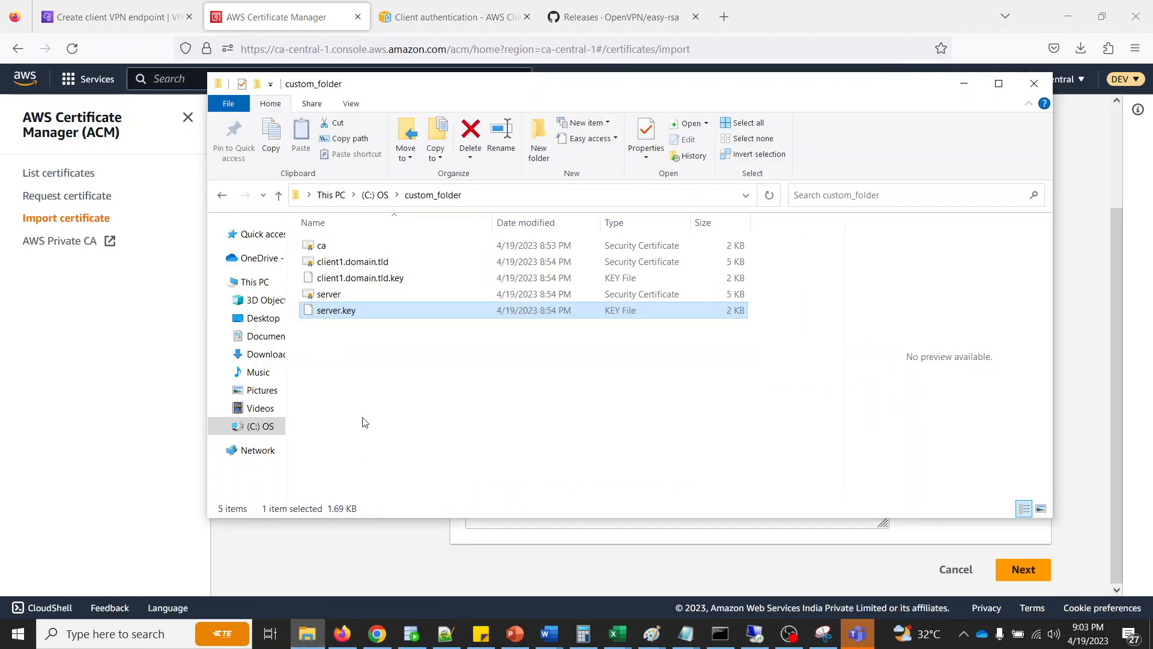
left_click(368, 360)
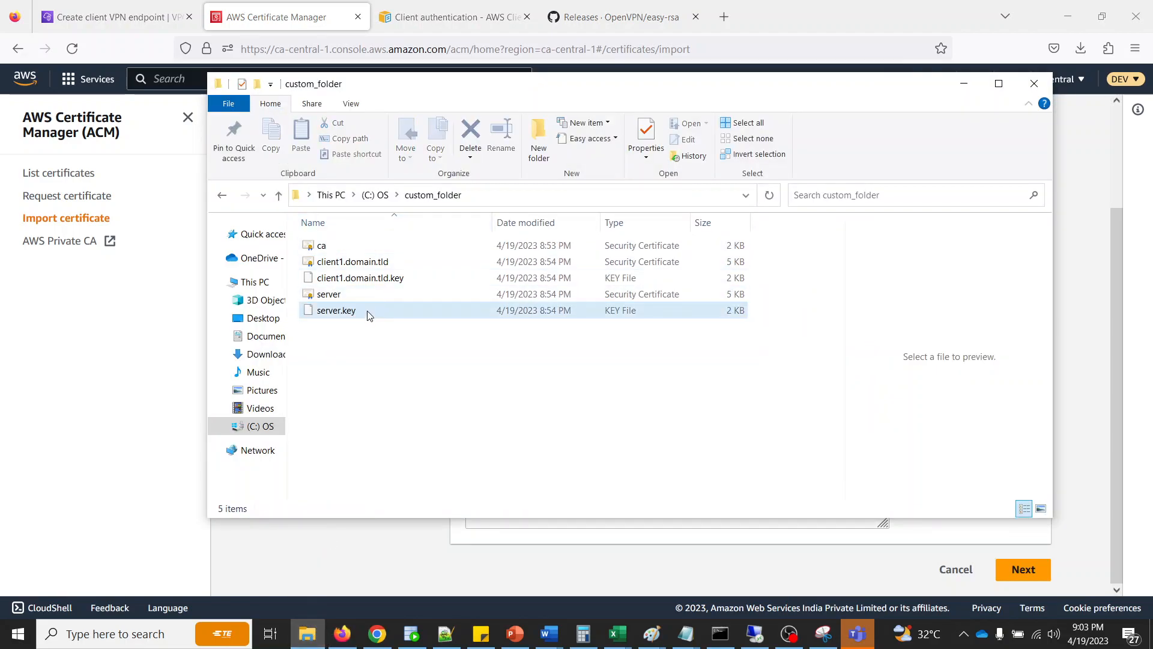
right_click(316, 246)
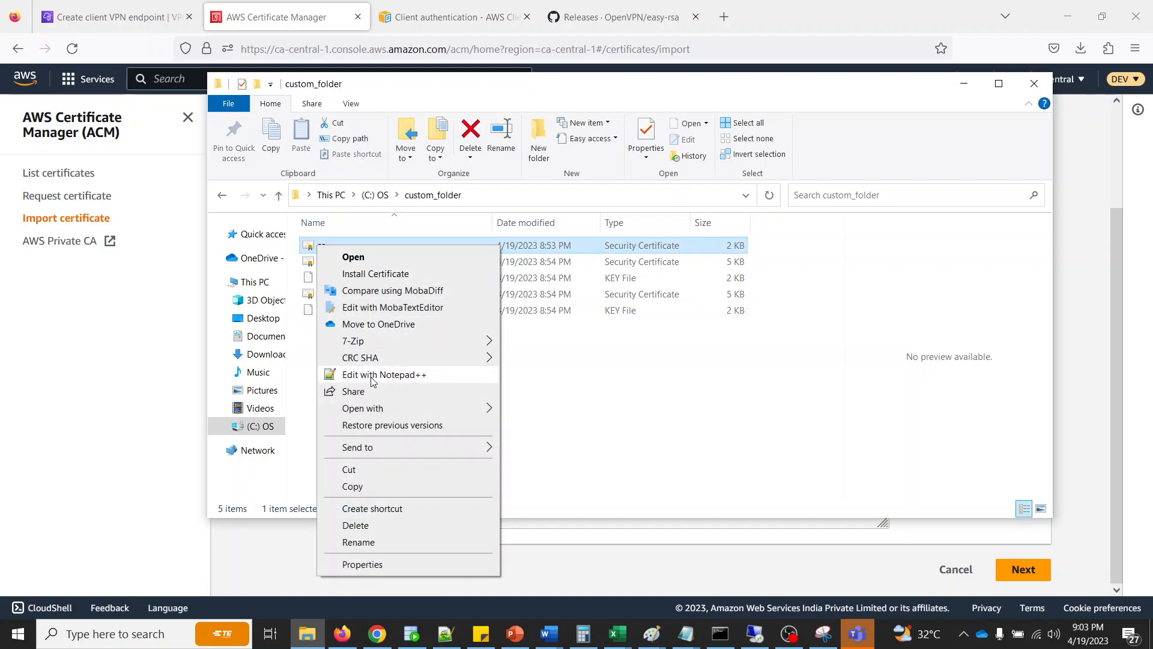
mouse_move(386, 411)
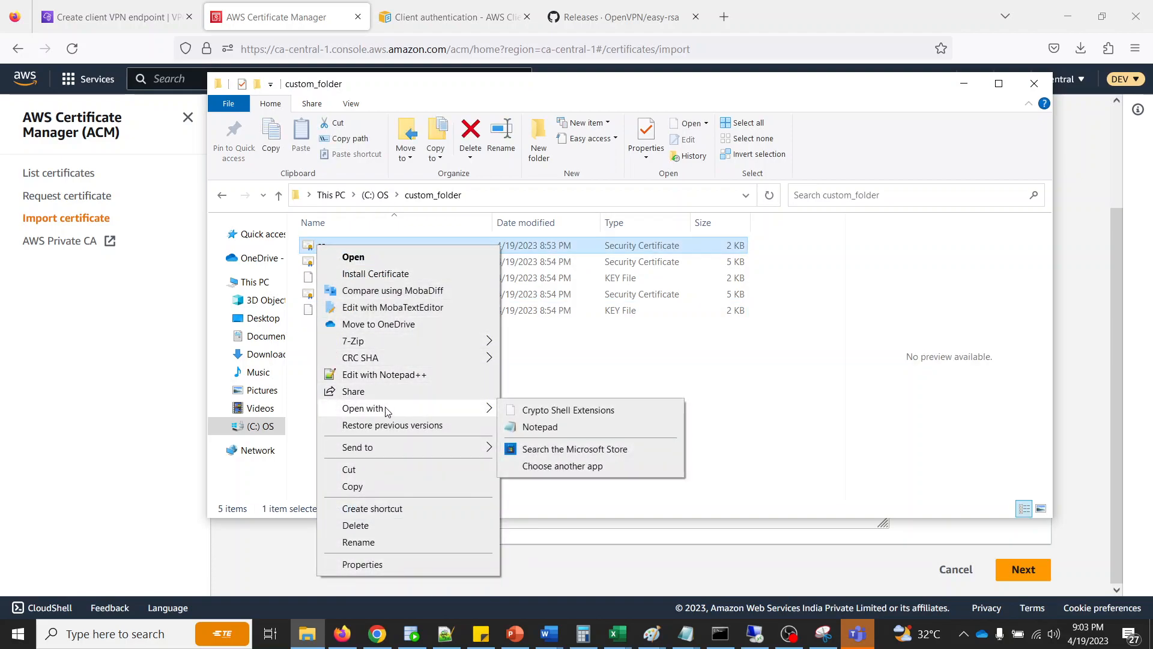
left_click(536, 428)
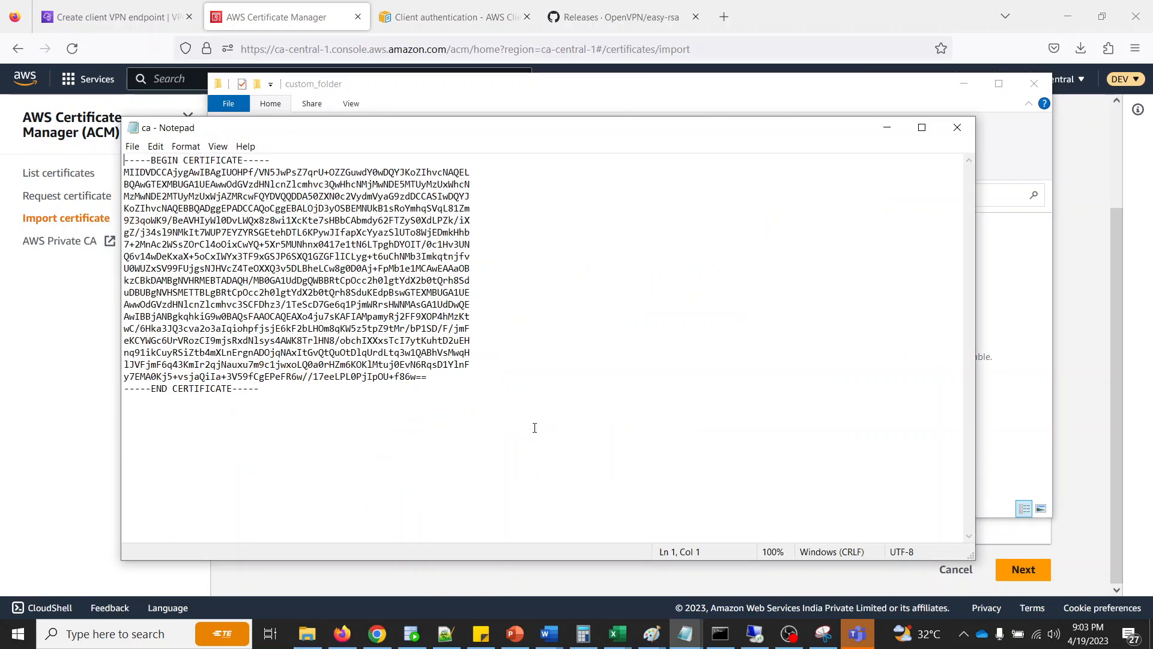
key("ctrl+a")
- Paste the copied CA certificate into the Certificate chain field of the ACM import form and remove the trailing line break
left_click(69, 420)
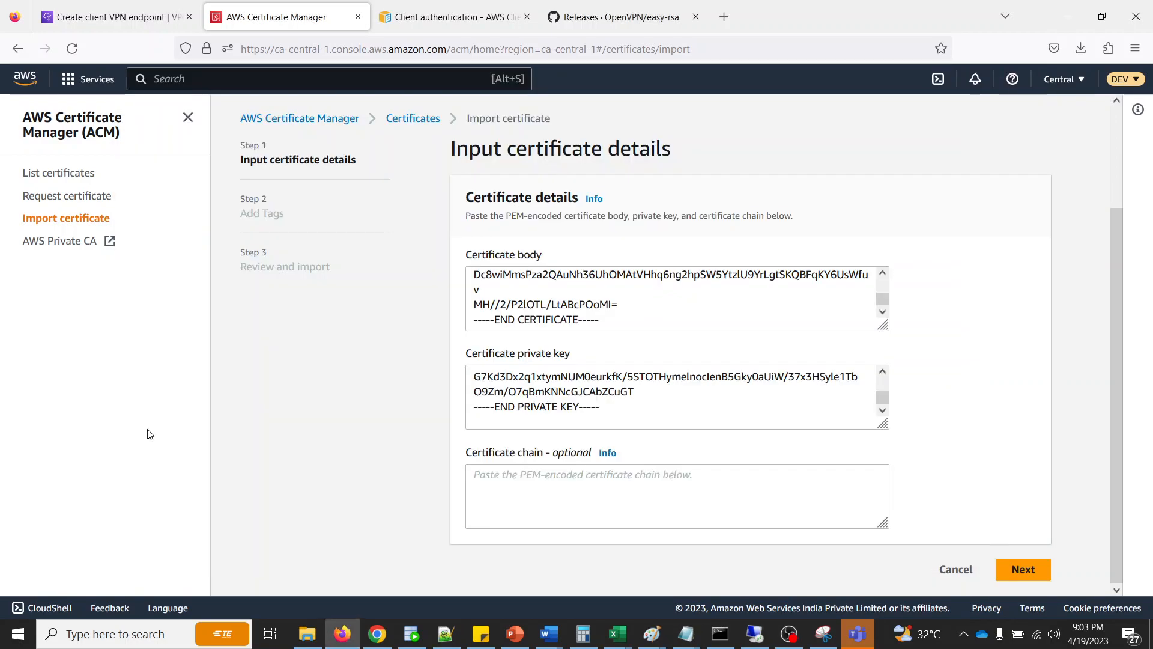
left_click(549, 500)
key("ctrl+v")
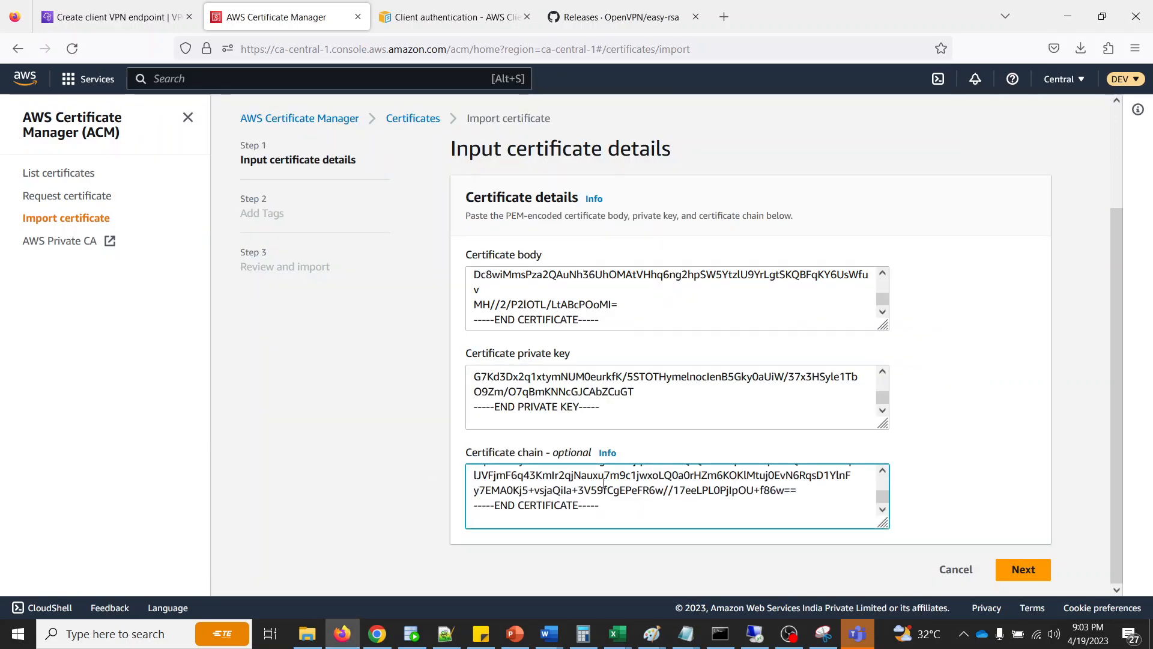
key("BackSpace")
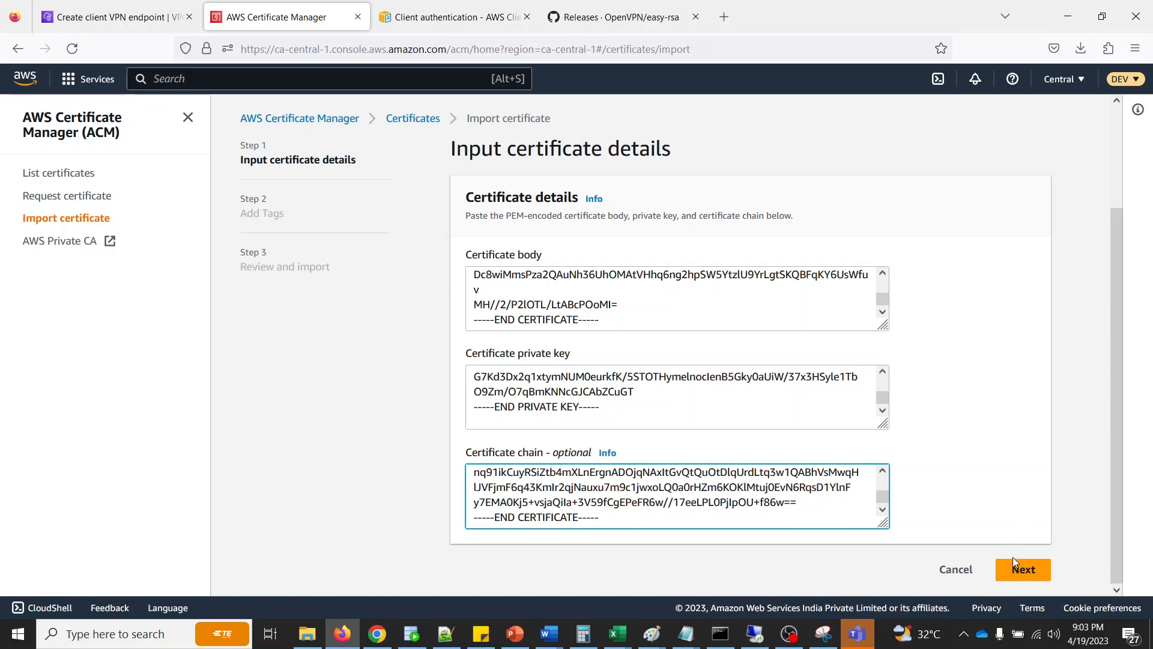
- Import the server certificate into ACM without adding tags and refresh the certificates list
left_click(1021, 571)
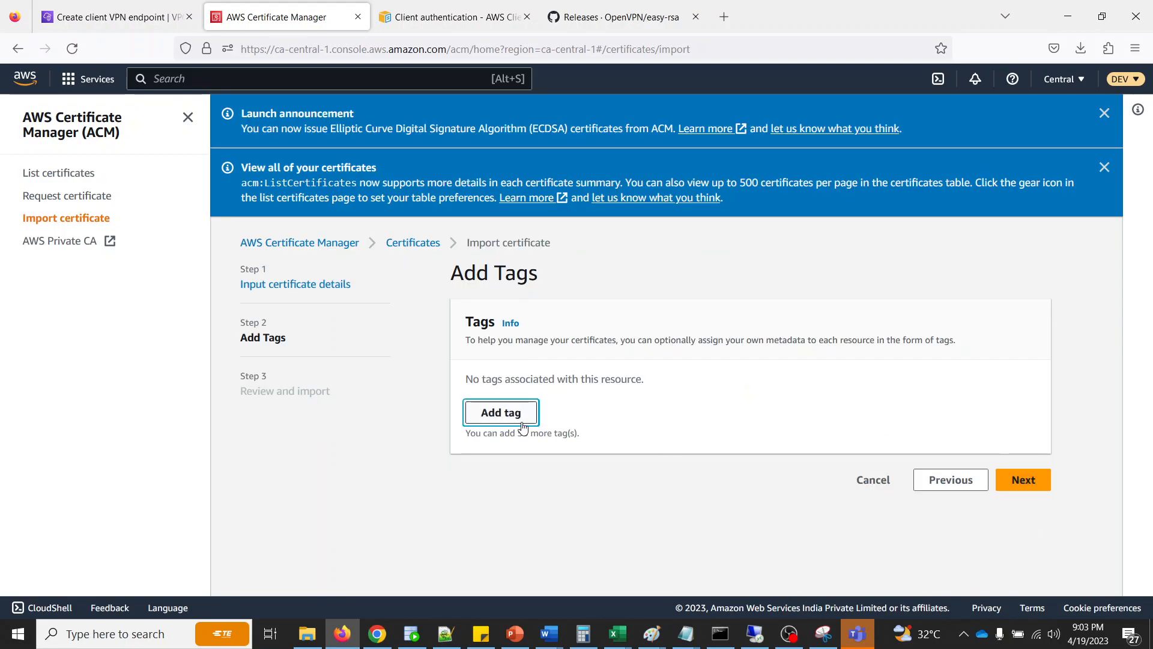
left_click(1019, 479)
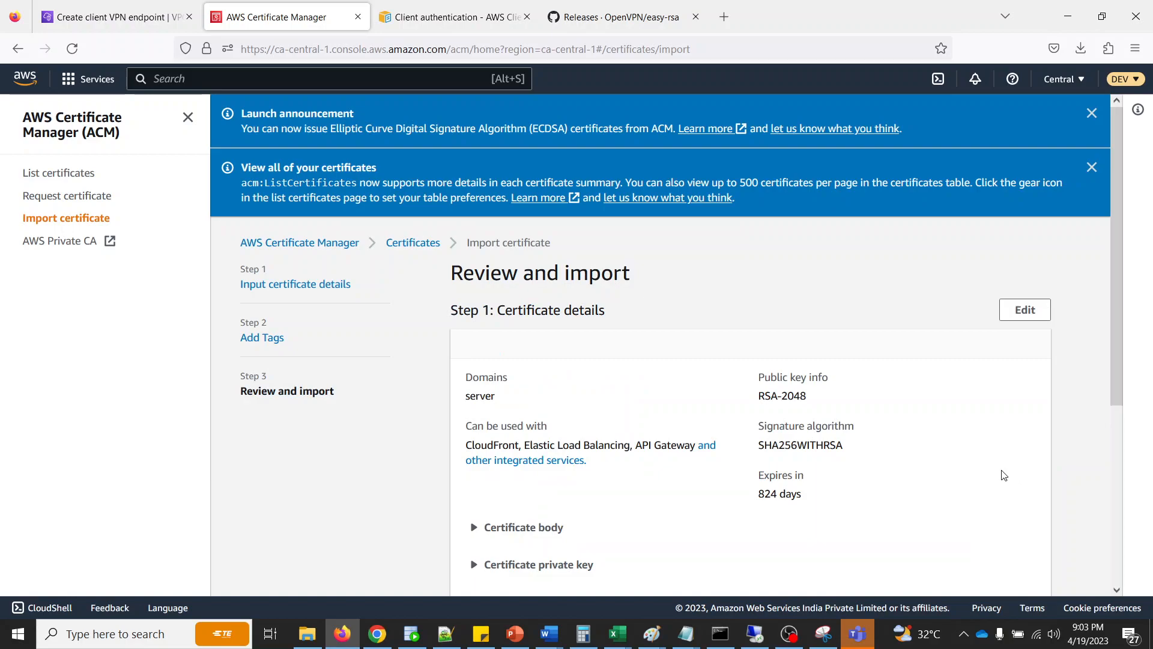
scroll(811, 419, "down", 5)
left_click(1017, 569)
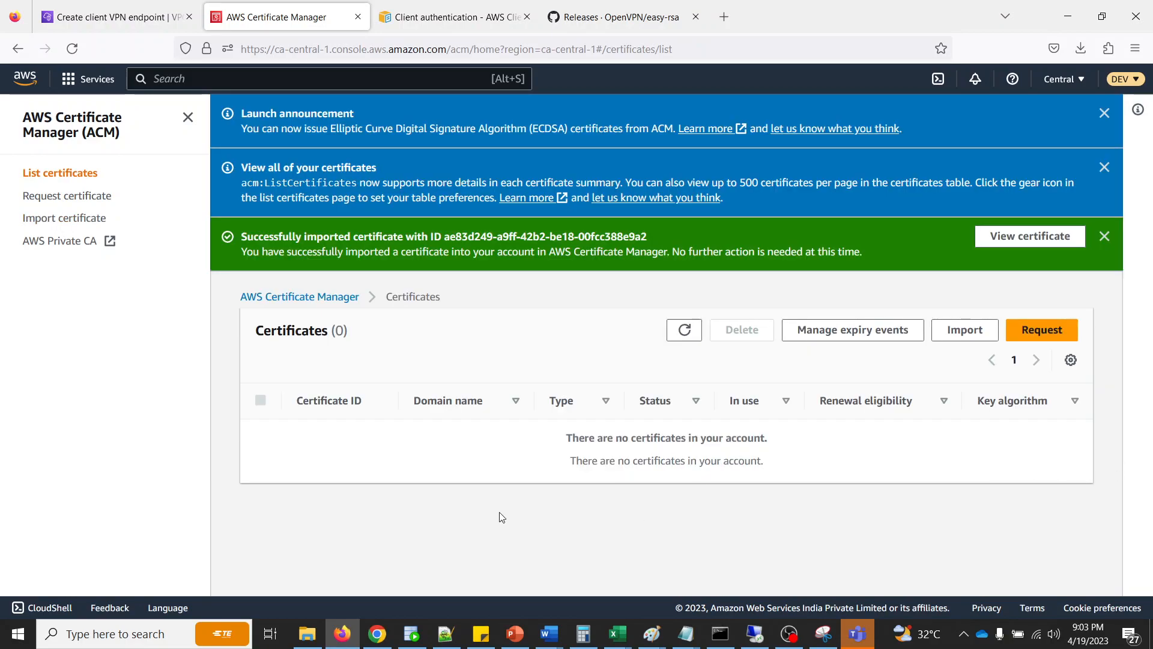
left_click(684, 329)
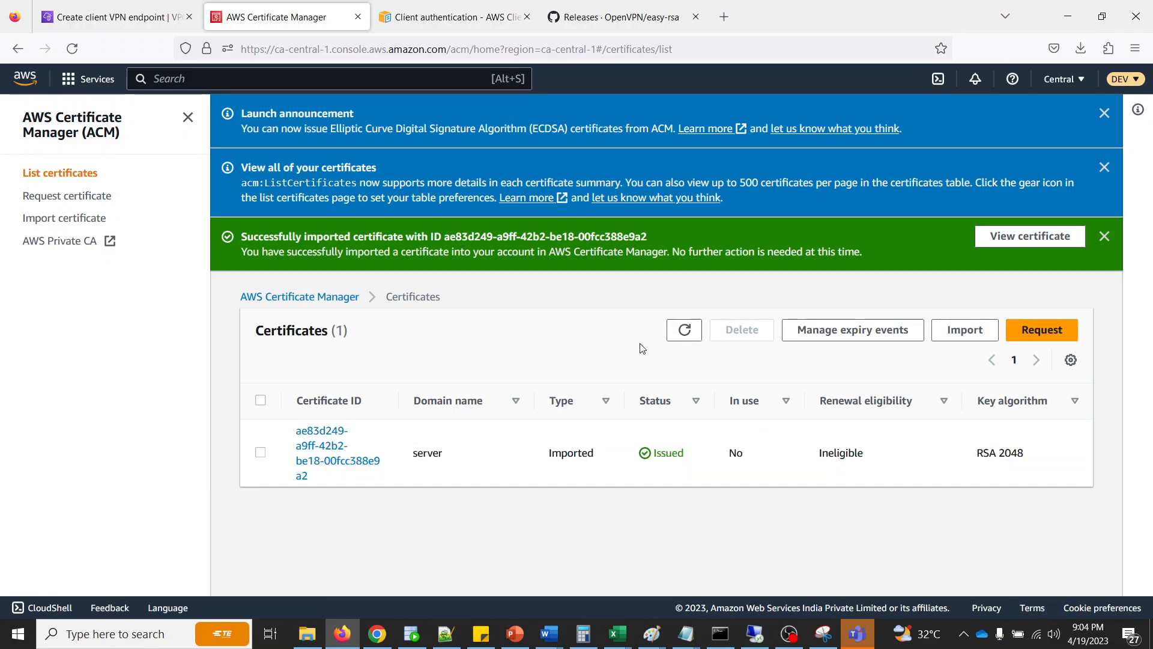
- Return to the client VPN endpoint form and start a fresh one from the Client VPN endpoints list
left_click(100, 23)
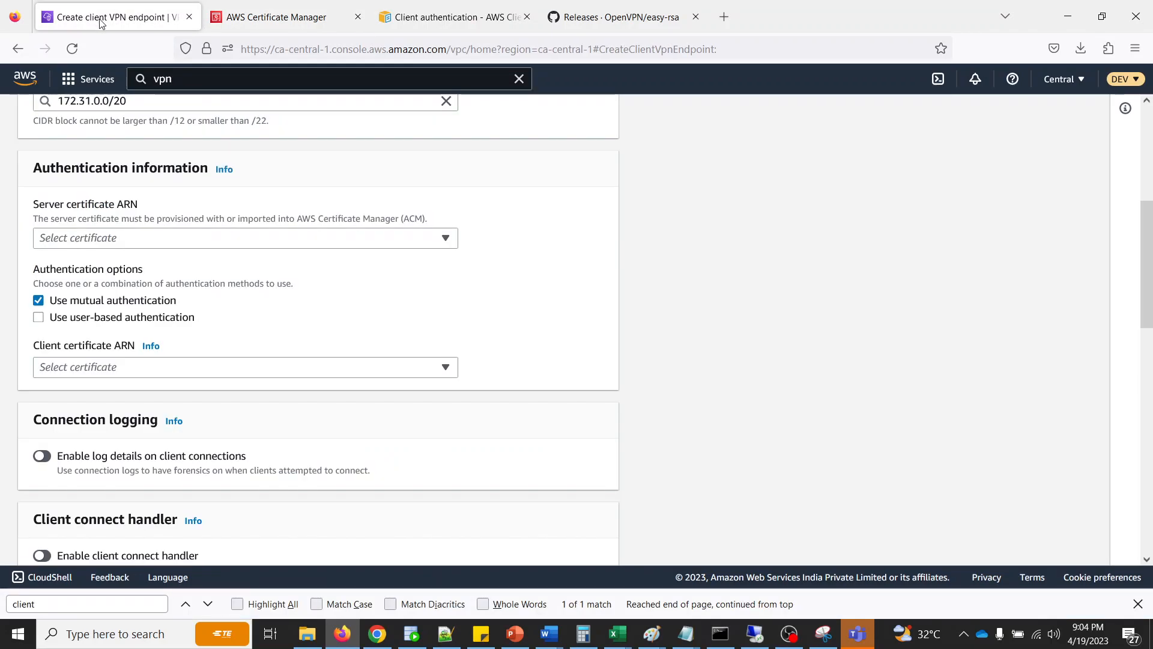
left_click(314, 372)
left_click(313, 372)
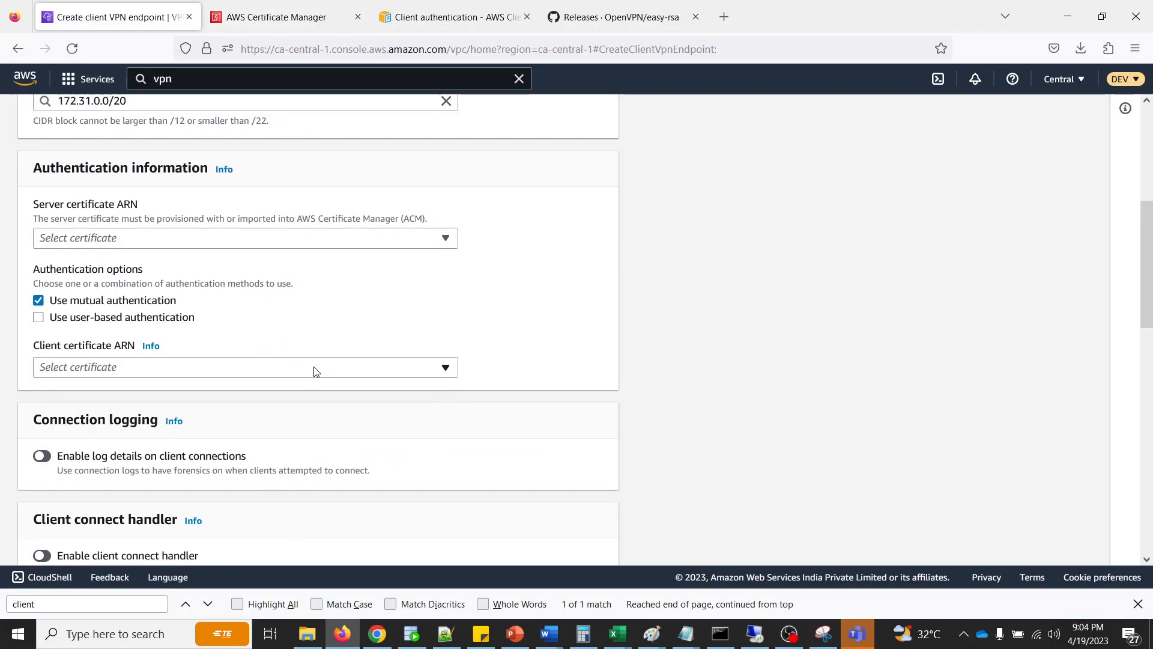
scroll(502, 364, "up", 5)
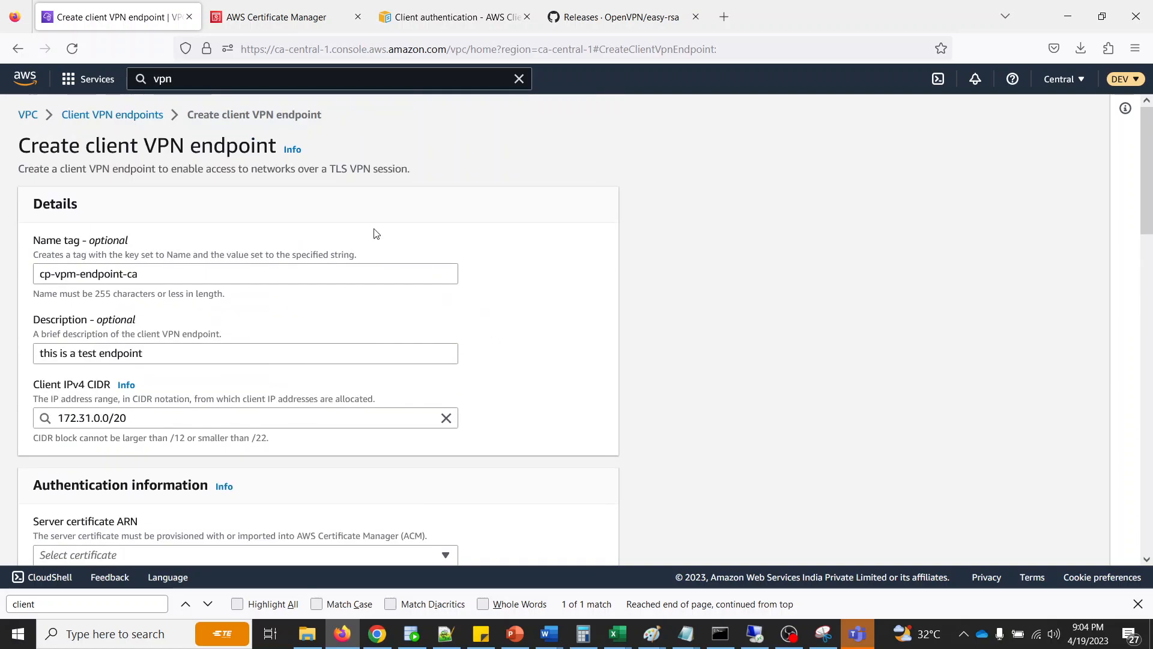
left_click(163, 119)
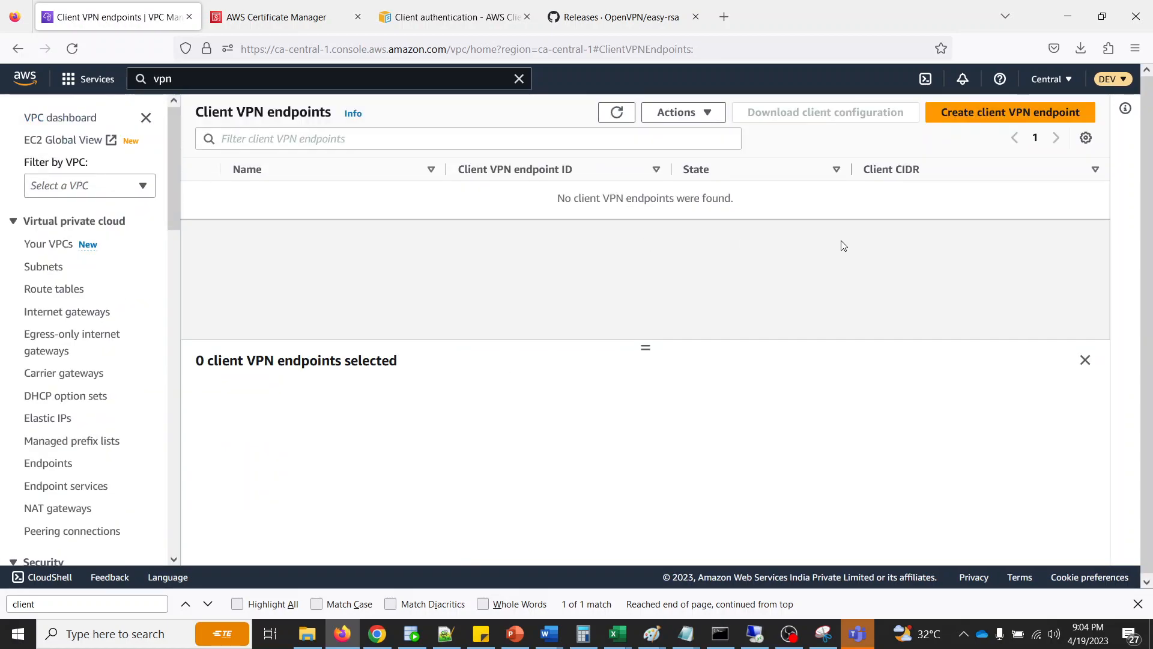
left_click(975, 113)
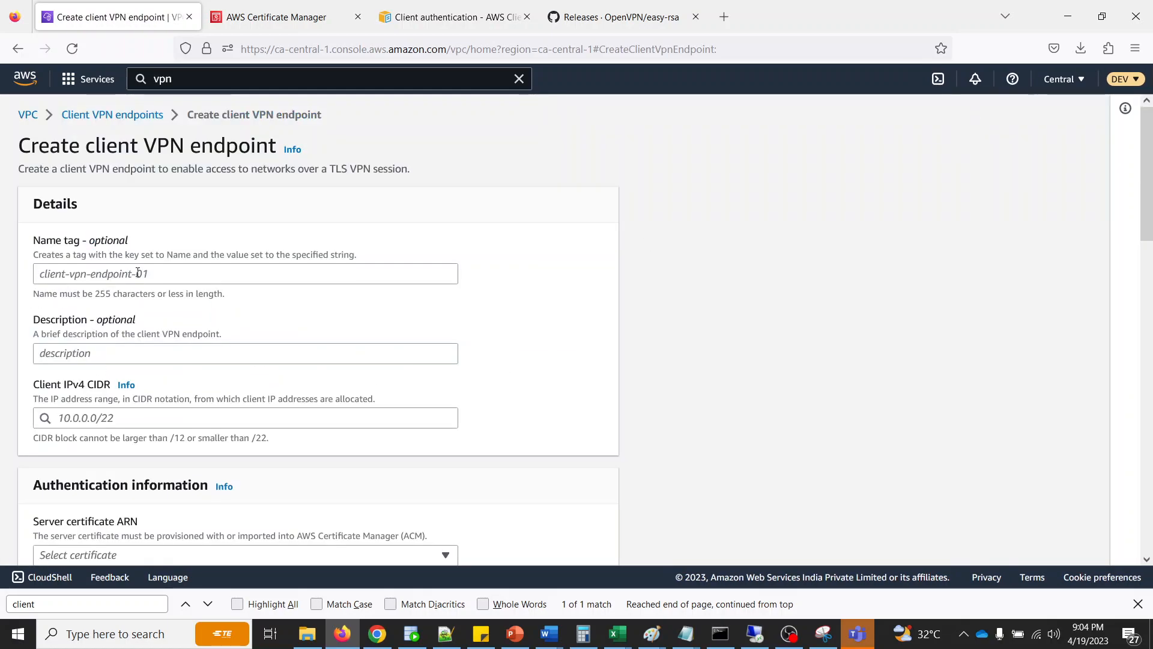
- Name the new client VPN endpoint cp-vpn-endpoint
left_click(140, 275)
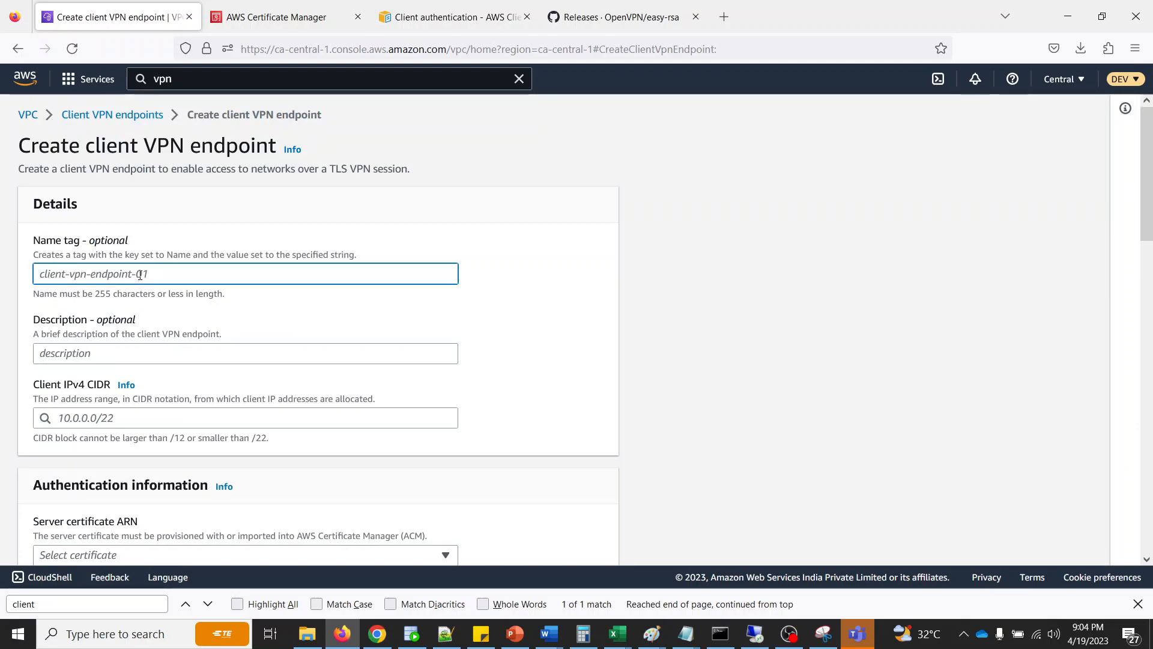
type("c")
key("BackSpace")
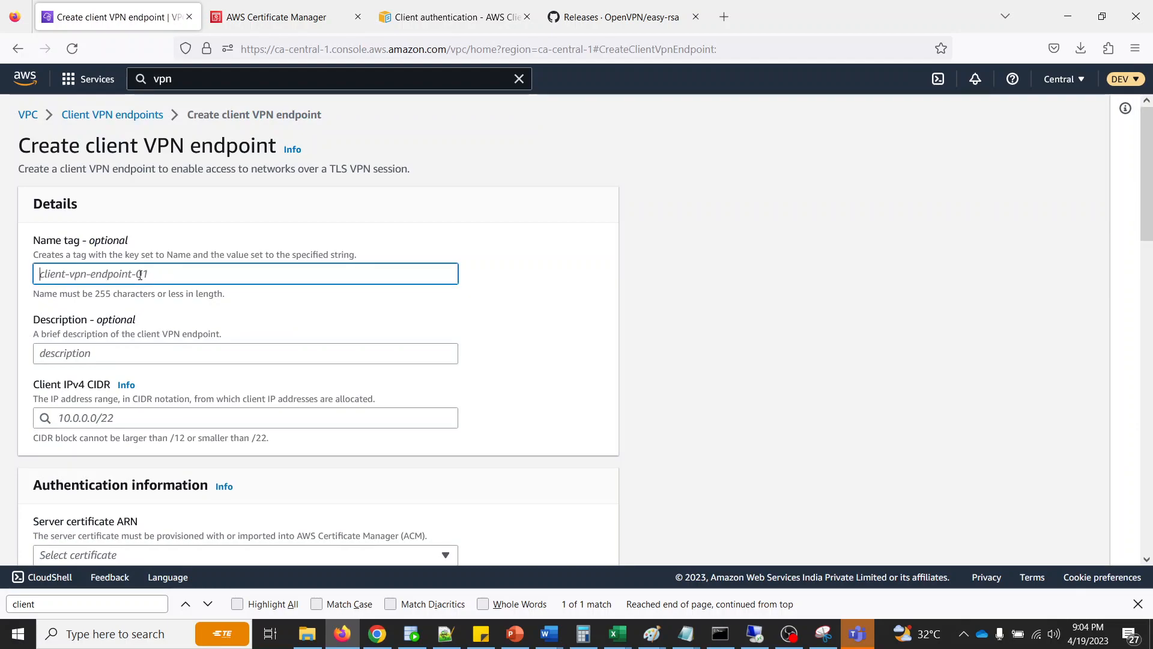
type("cp-vpn-endpoint")
- Open the VPC service in a separate browser tab from the console's search results and switch to that tab
scroll(142, 278, "down", 2)
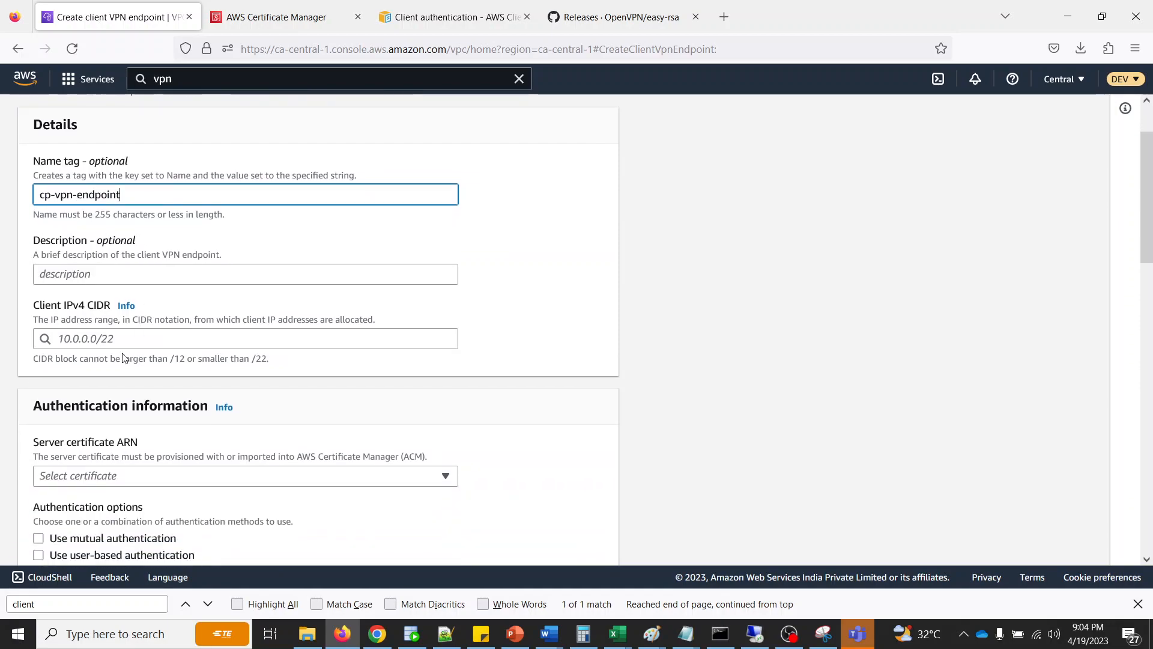
left_click(152, 336)
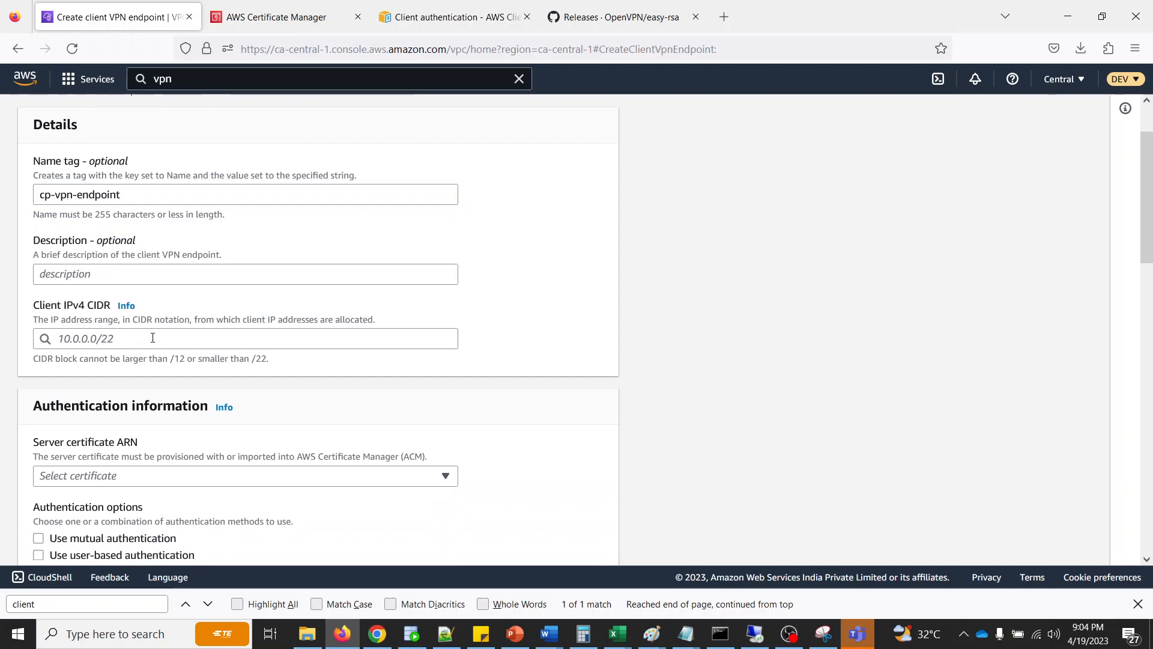
left_click(628, 240)
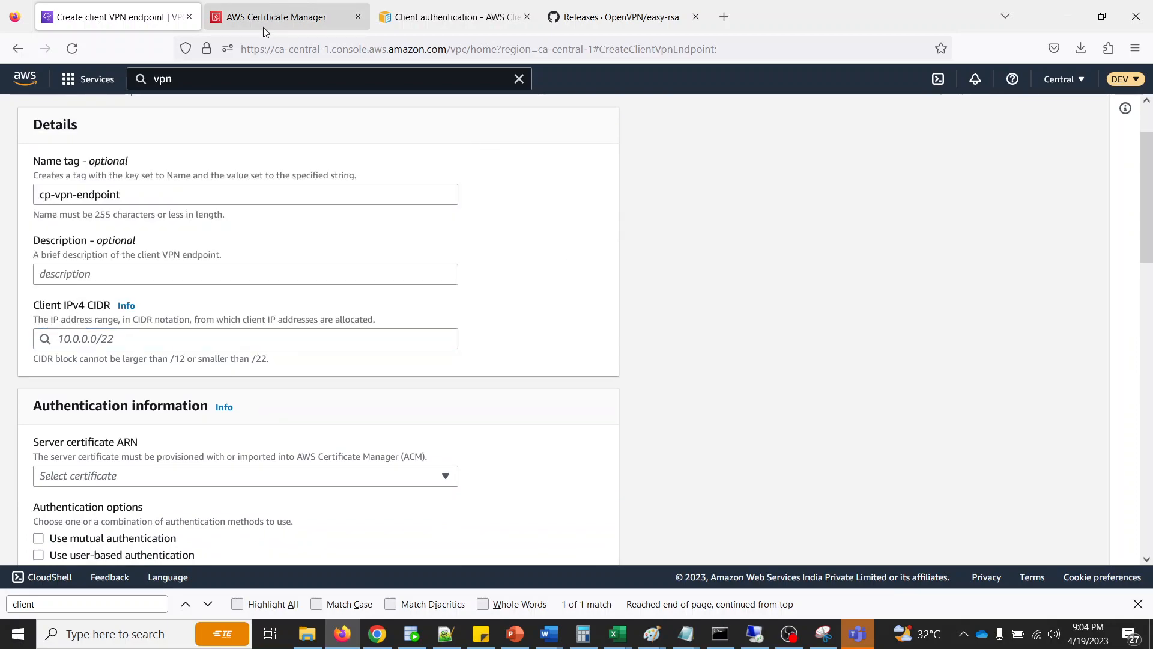
left_click(212, 88)
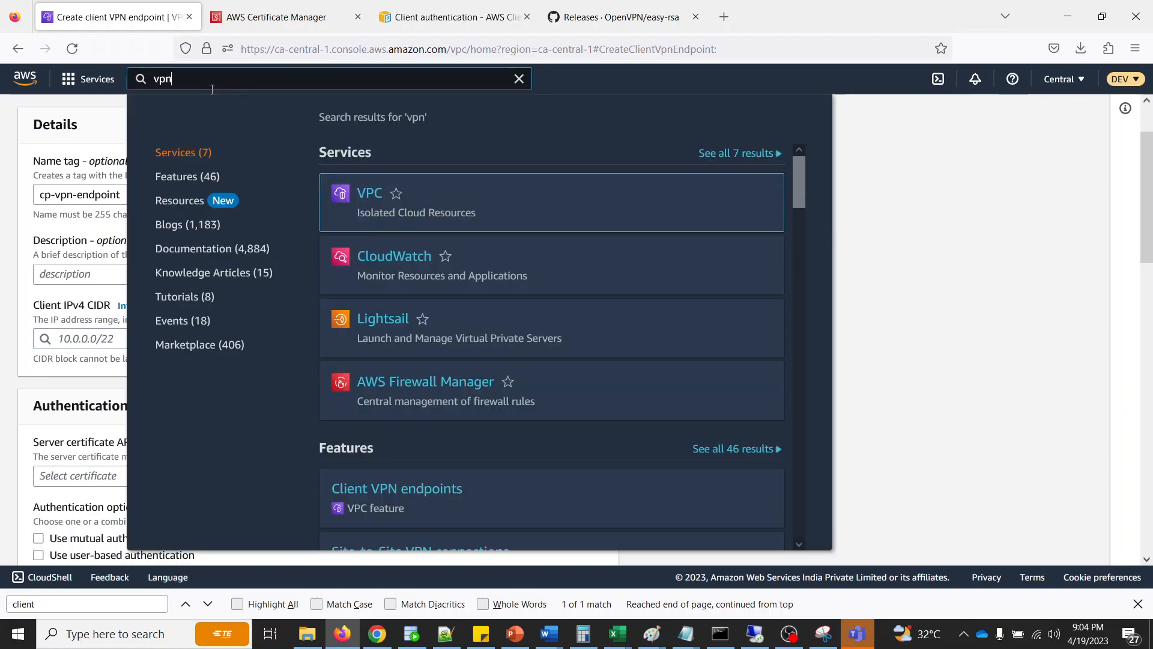
right_click(368, 194)
left_click(397, 208)
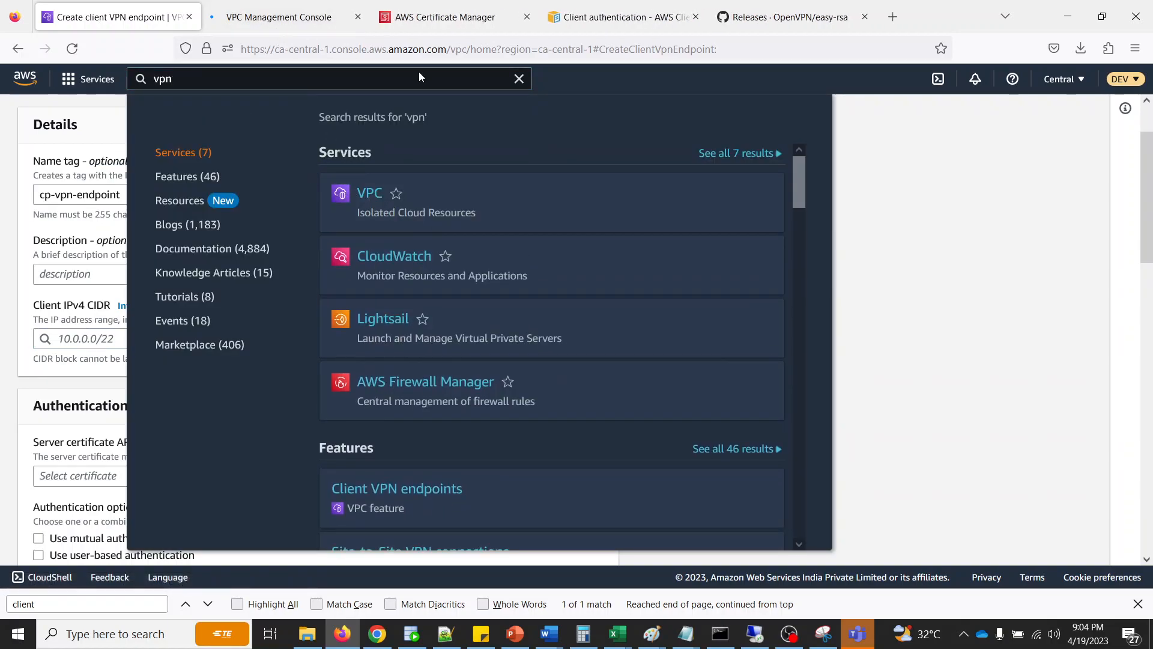
left_click(1050, 270)
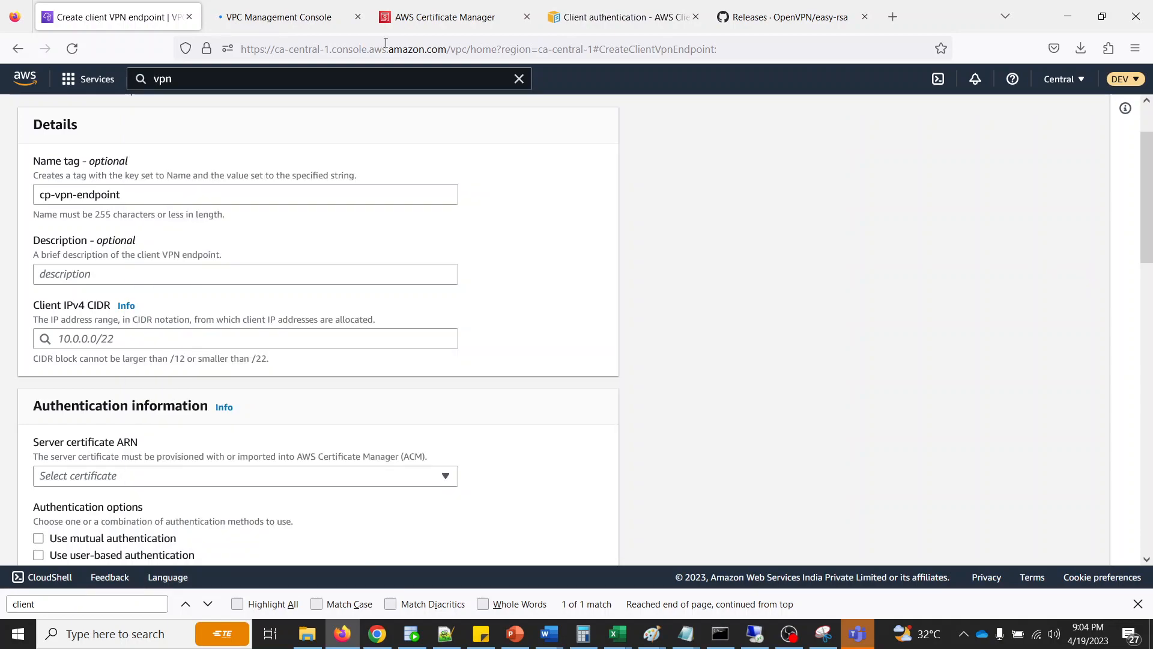
left_click(274, 18)
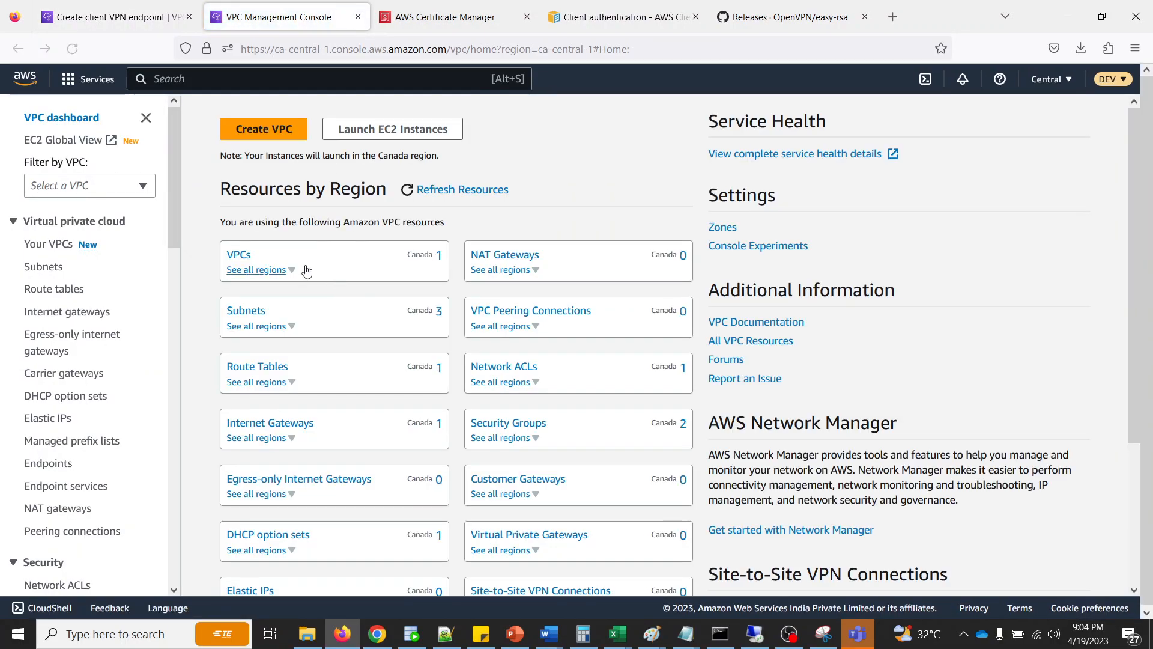
- Copy the existing VPC's IPv4 CIDR and set the endpoint's client IPv4 CIDR to 172.31.0.0/16
left_click(236, 257)
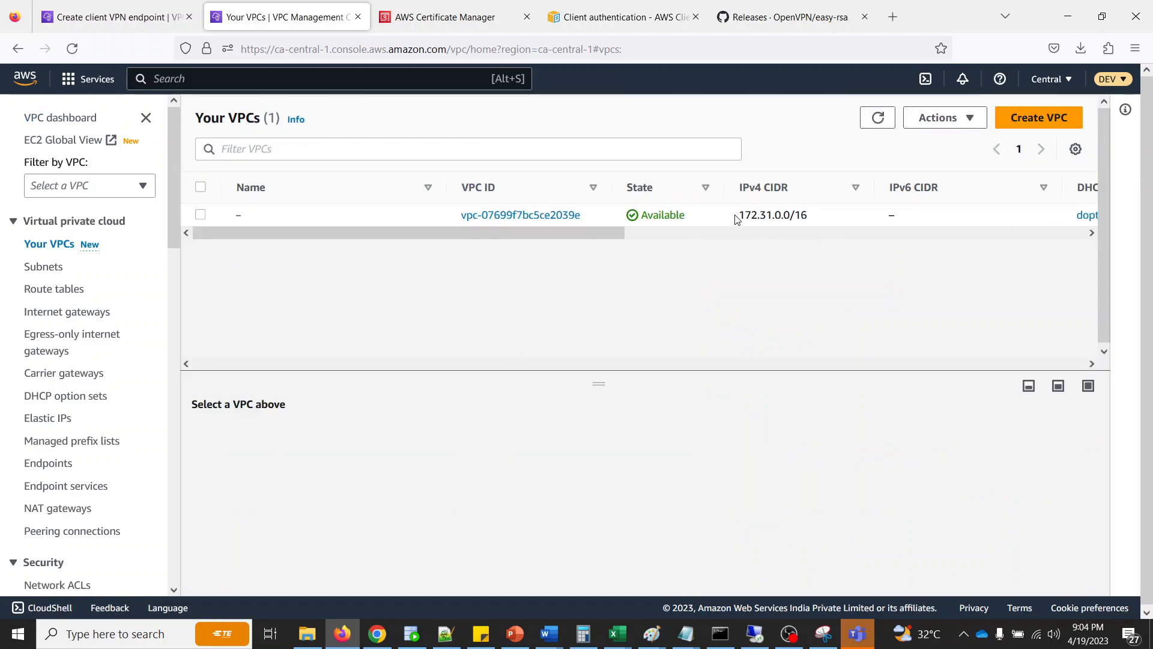
left_click_drag(740, 219, 830, 215)
key("ctrl+c")
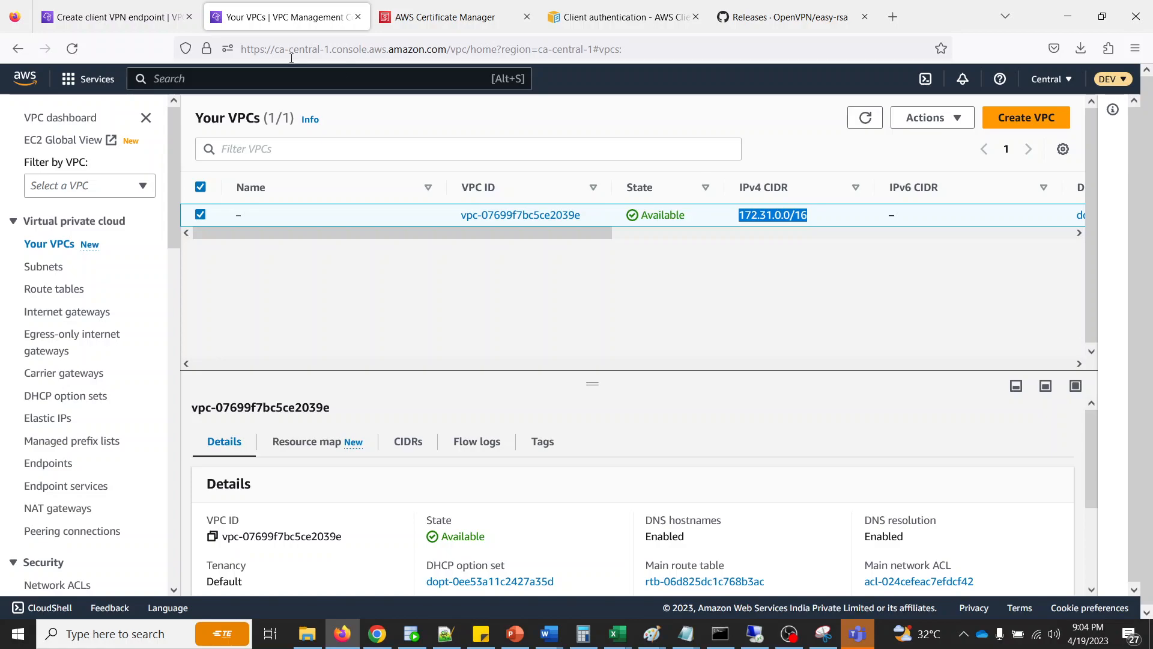
left_click(97, 17)
left_click(154, 340)
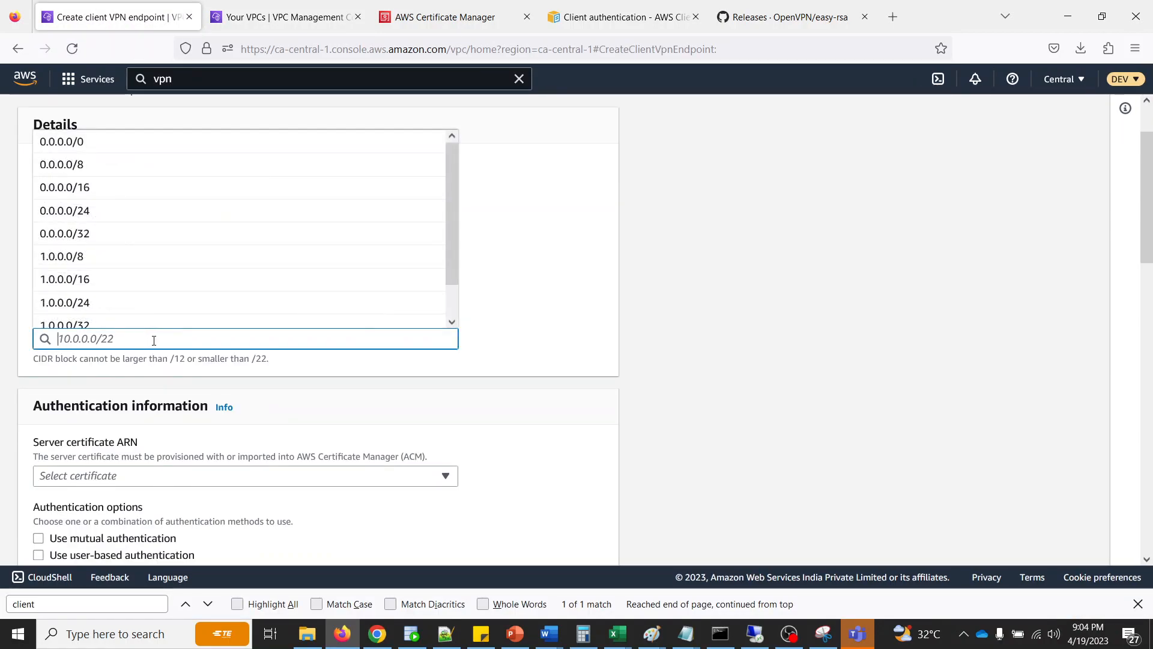
key("ctrl+v")
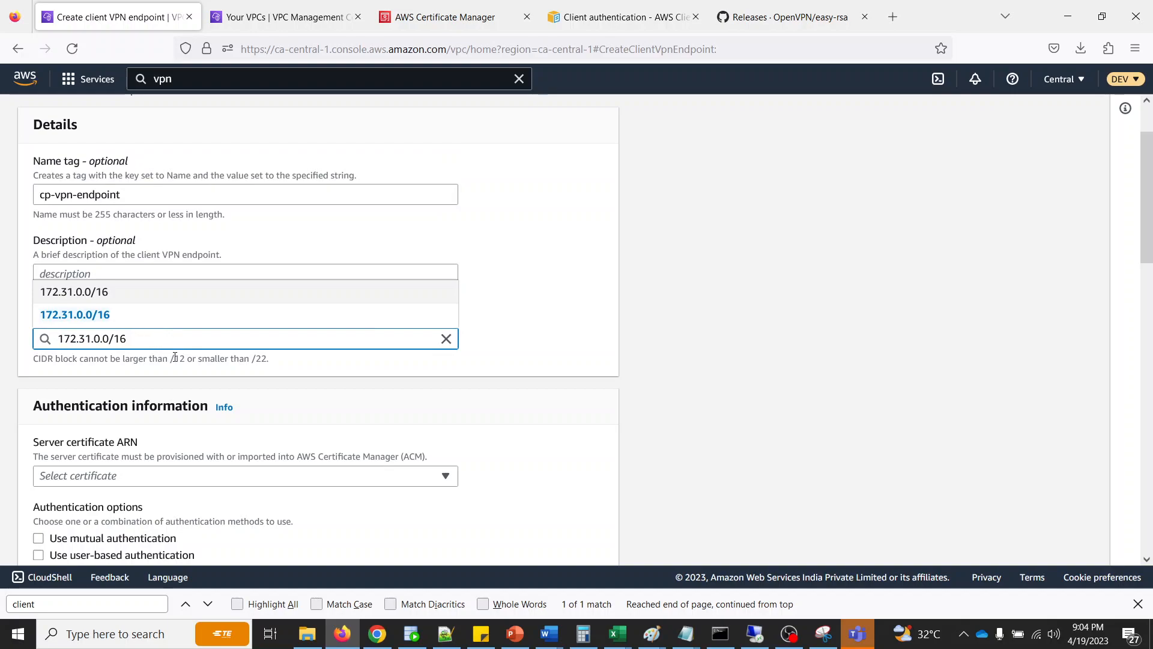
left_click(144, 313)
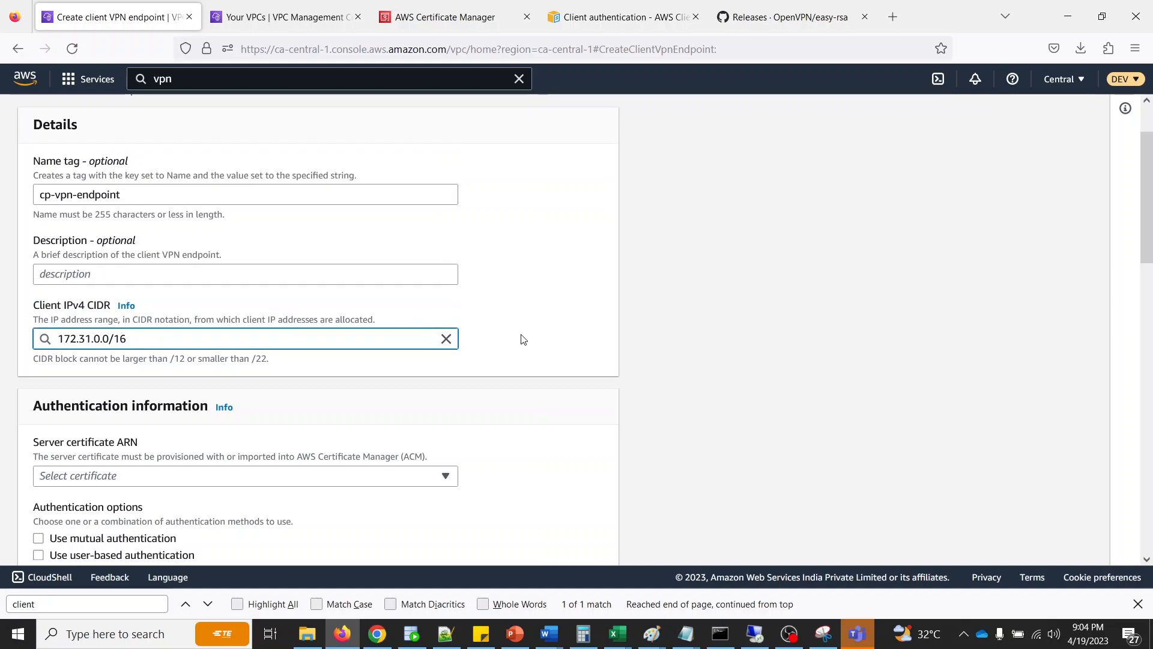
- Select the imported server certificate, enable mutual authentication, and use the same certificate as the client certificate
scroll(523, 339, "down", 3)
left_click(180, 319)
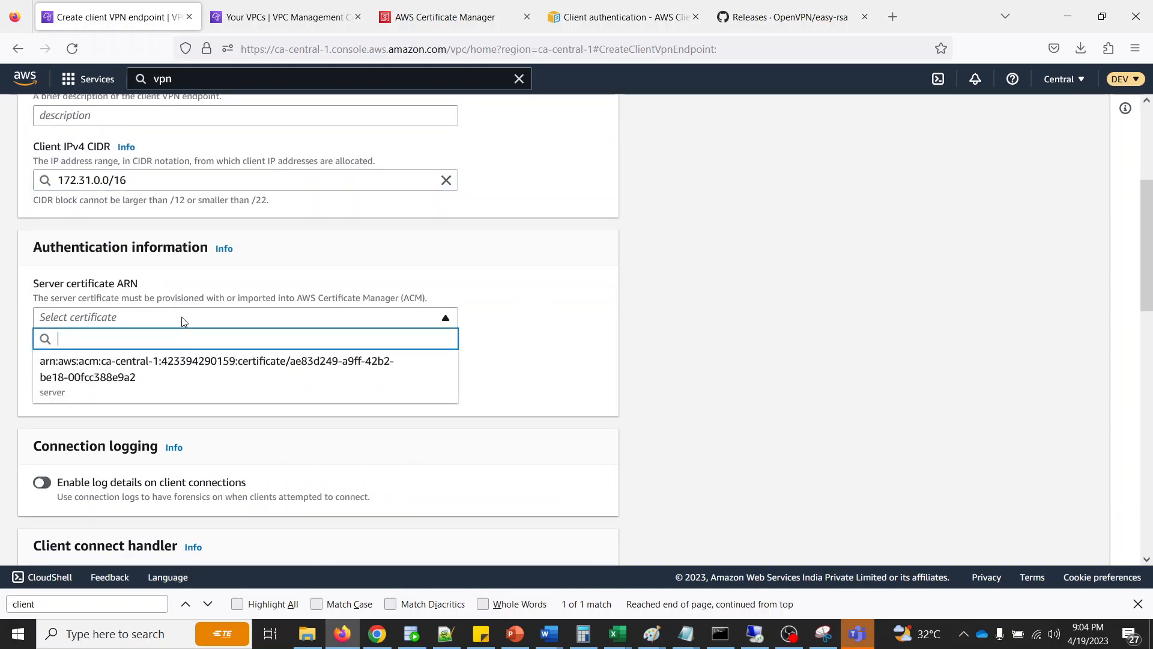
left_click(118, 385)
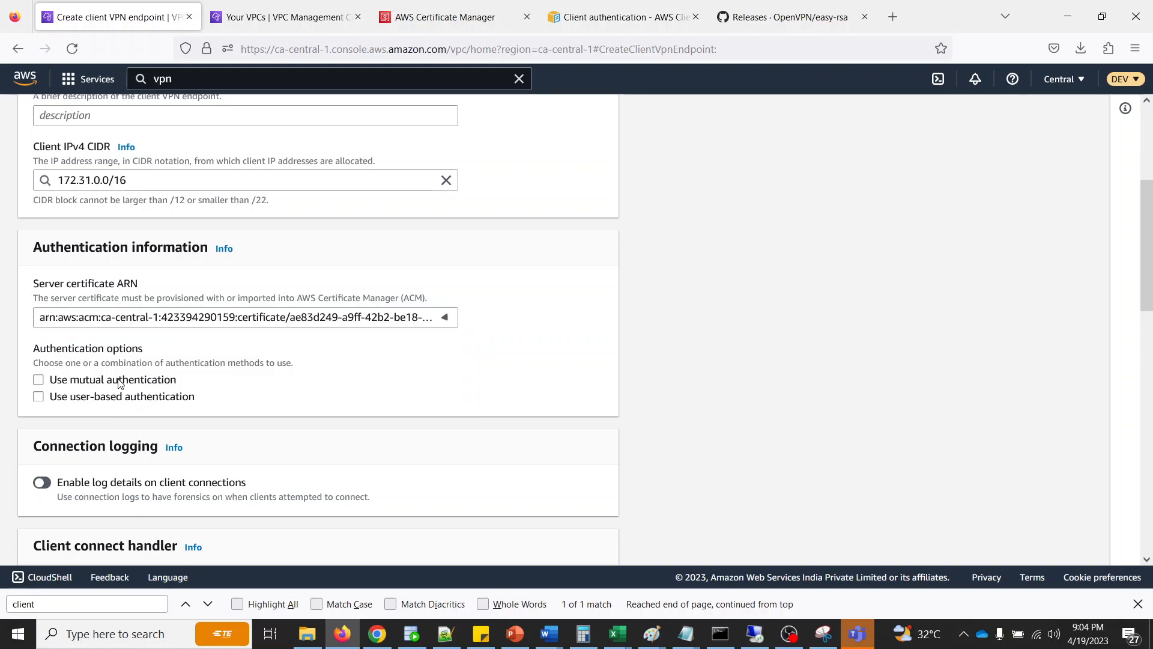
left_click(39, 380)
left_click(146, 451)
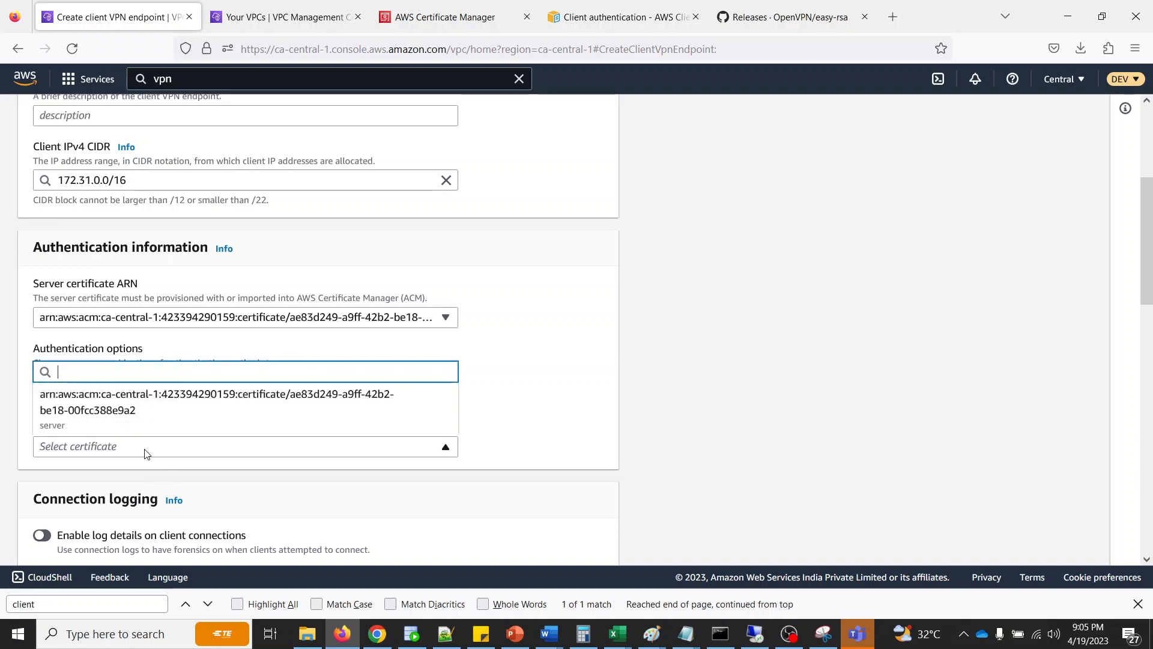
left_click(150, 402)
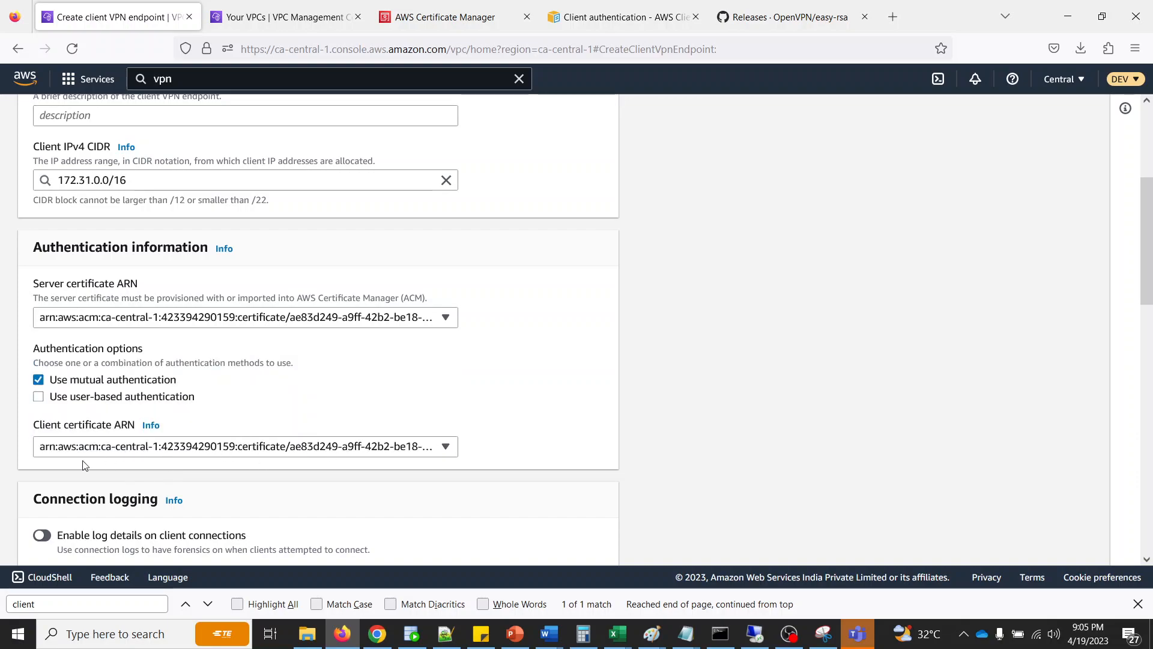
- Assign VPC vpc-07699f7bc5ce2039e to the client VPN endpoint under the optional parameters
scroll(478, 430, "down", 4)
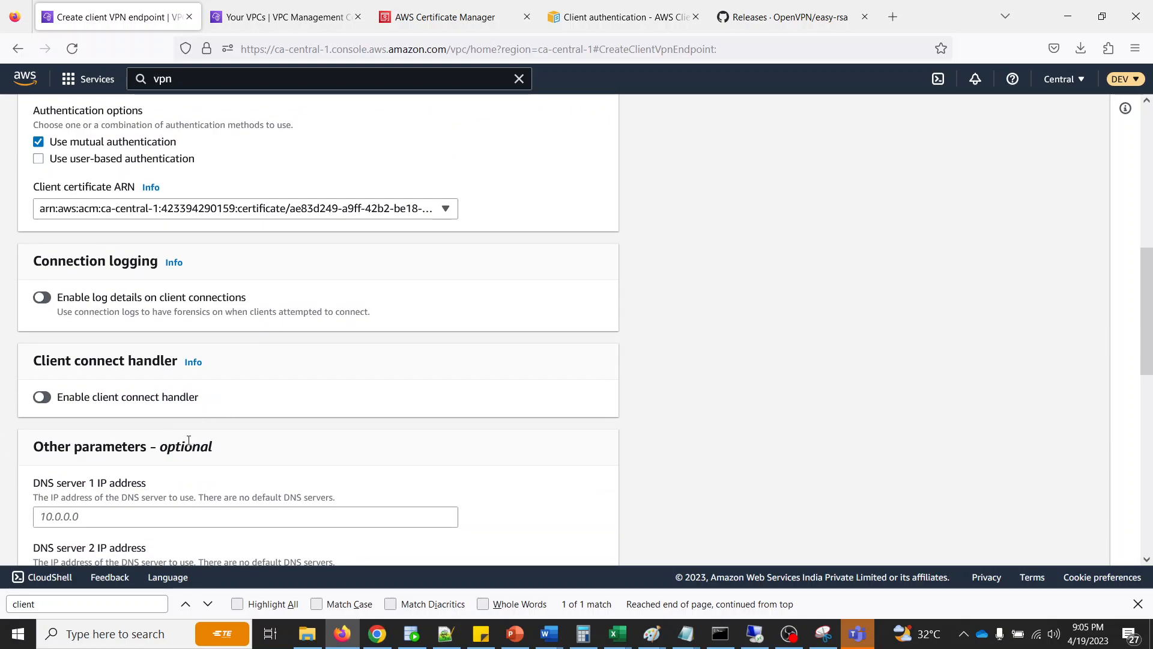
scroll(190, 442, "down", 3)
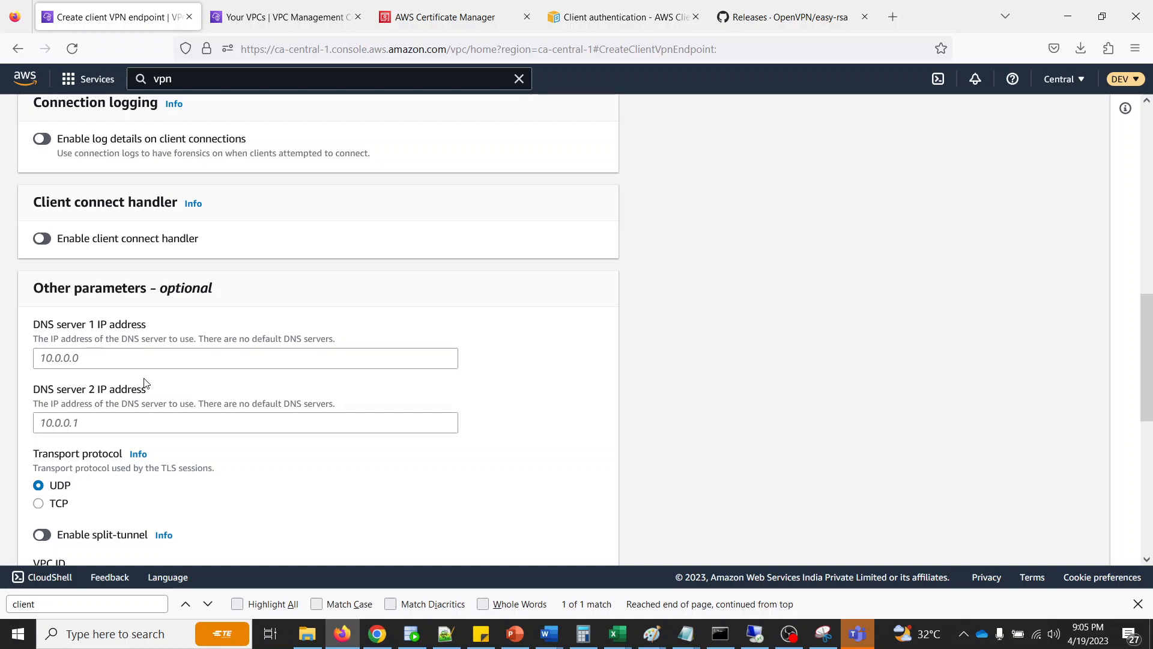
scroll(174, 380, "down", 3)
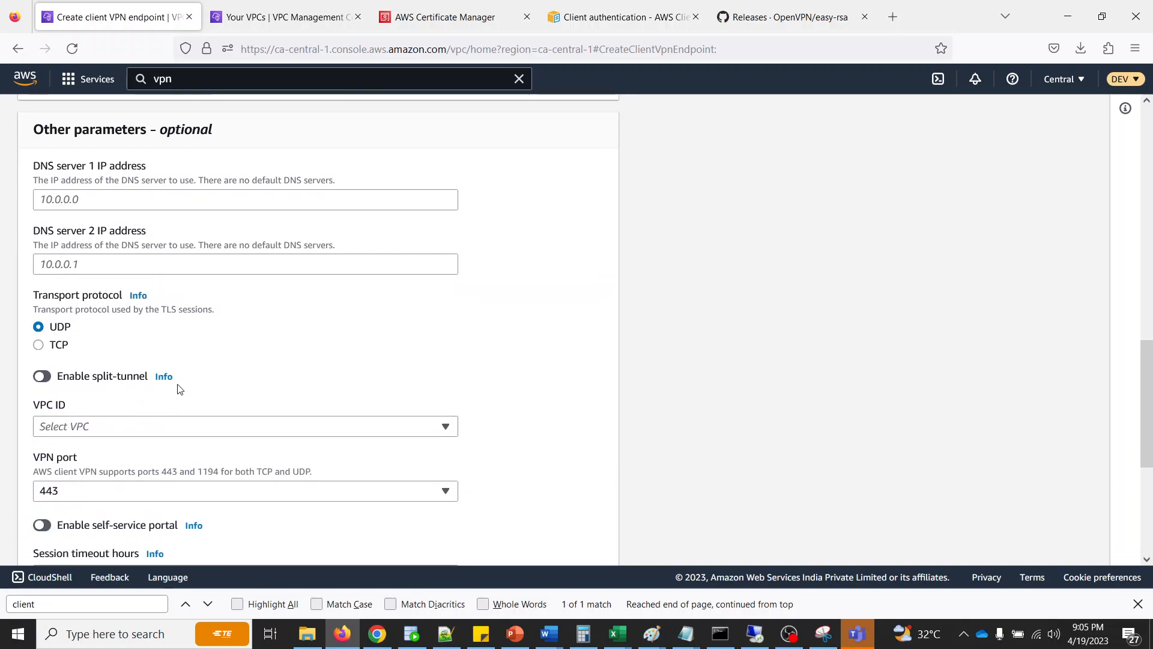
left_click(166, 429)
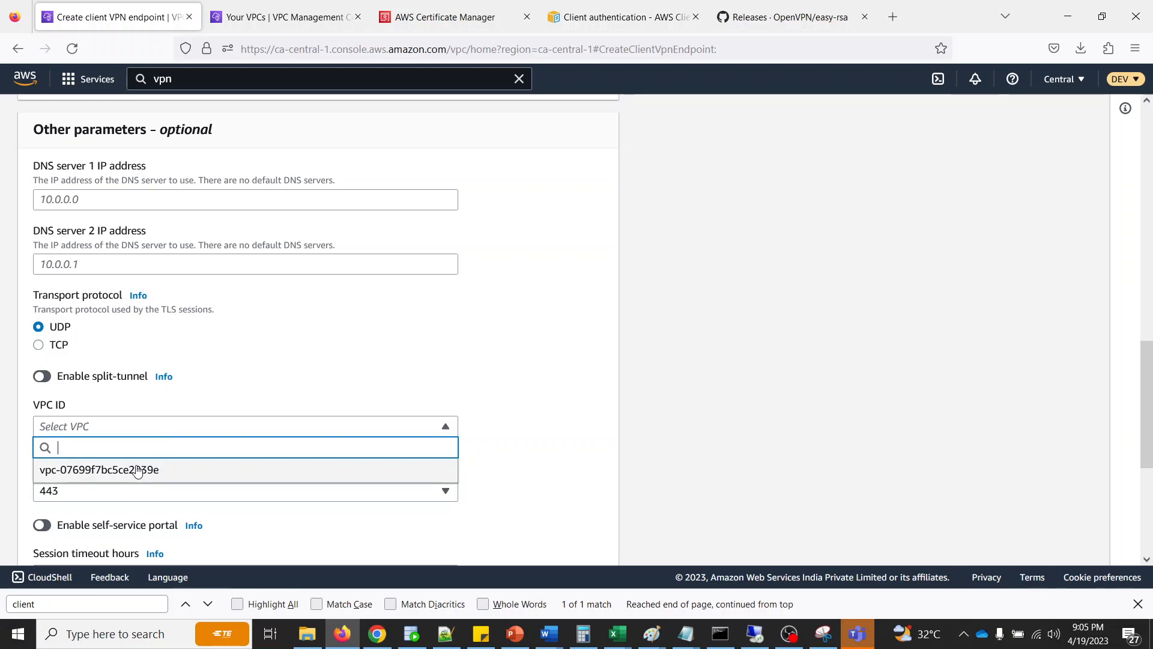
left_click(138, 470)
- Apply the default VPC security group to the client VPN endpoint
scroll(325, 455, "down", 2)
left_click(178, 412)
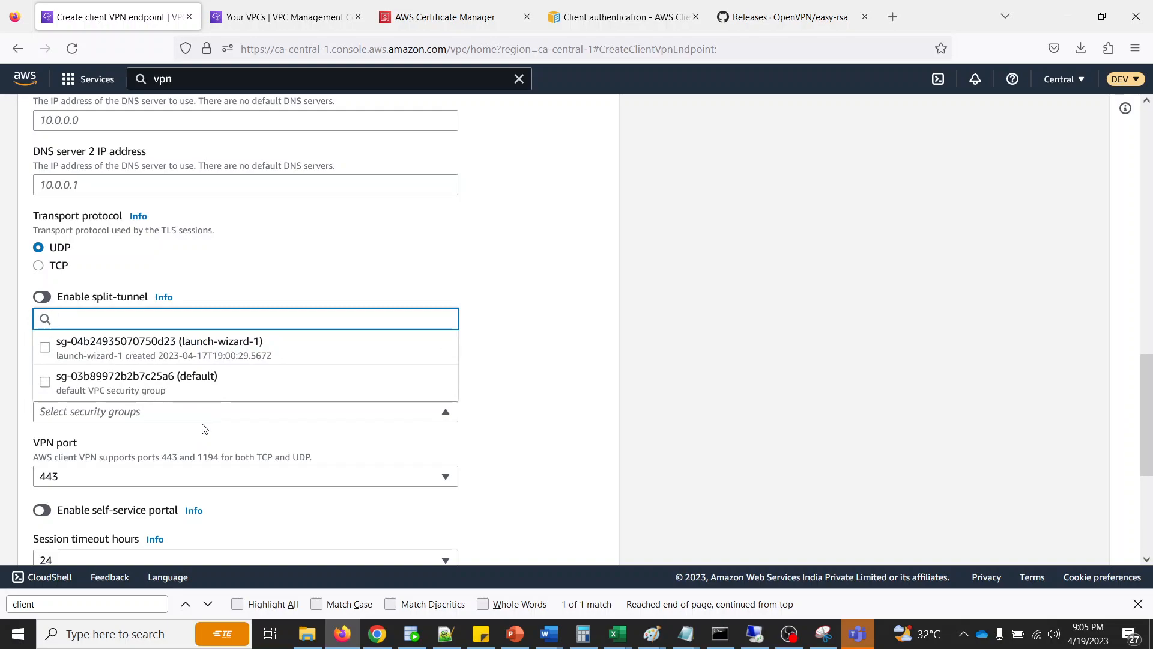
left_click(561, 373)
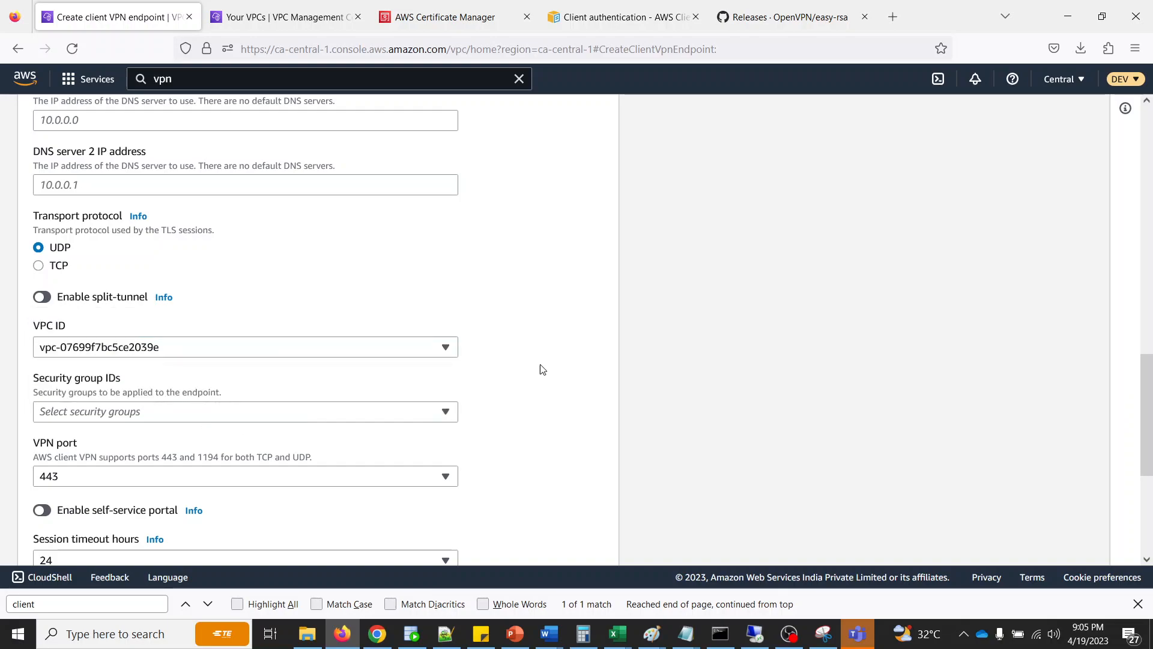
left_click(140, 414)
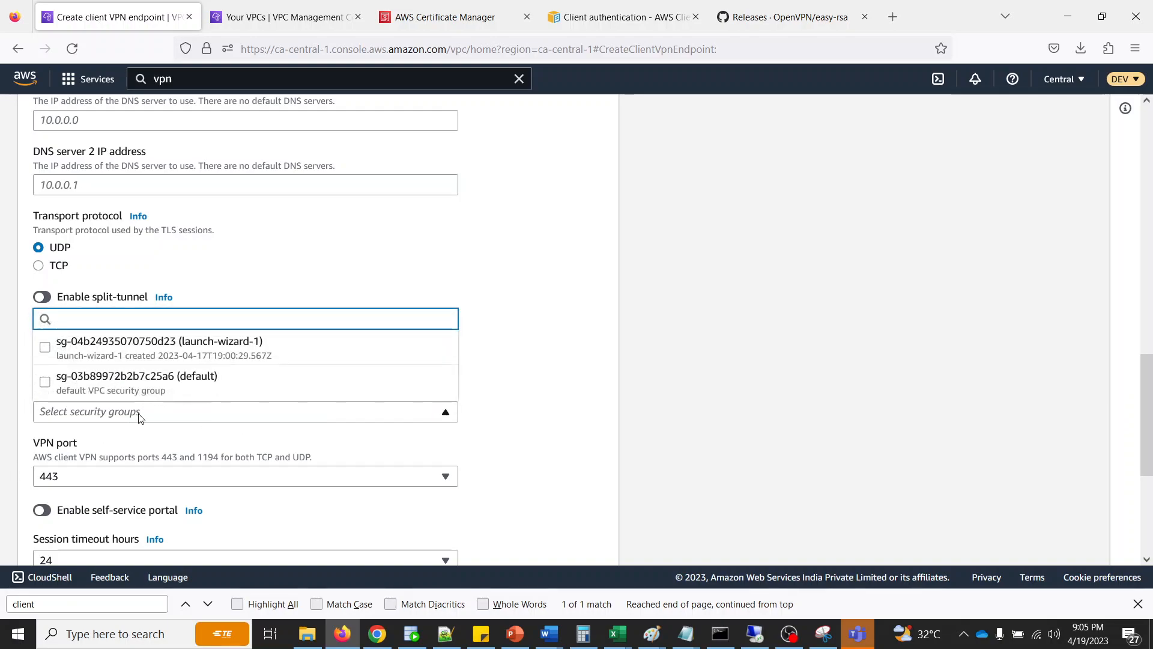
left_click(45, 382)
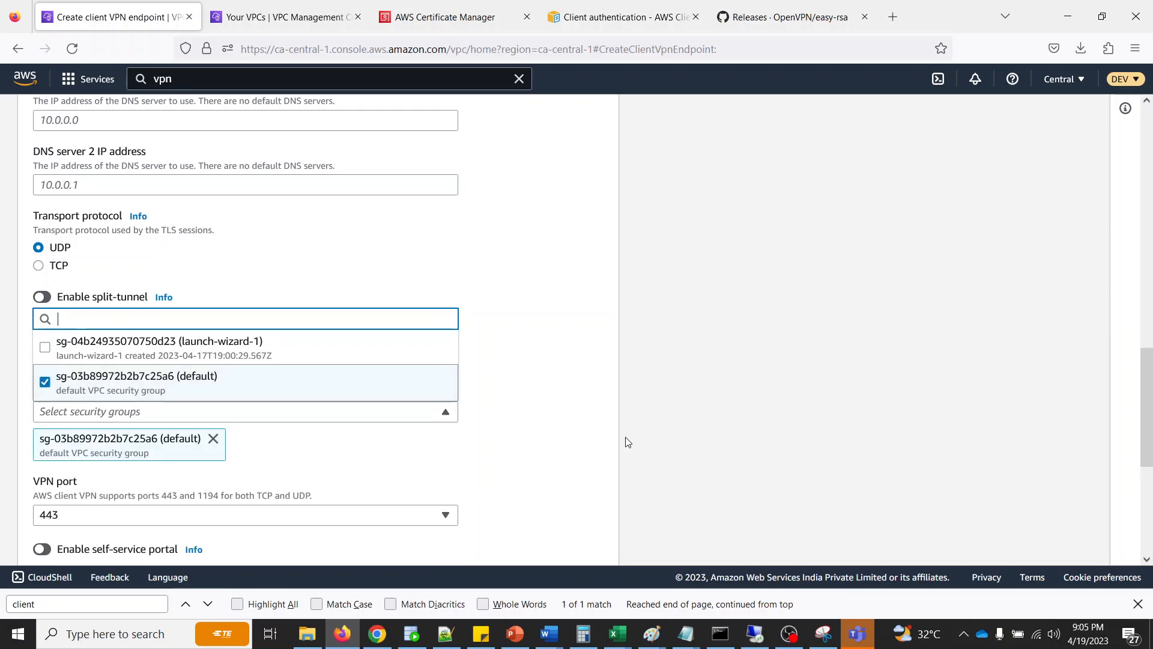
left_click(615, 426)
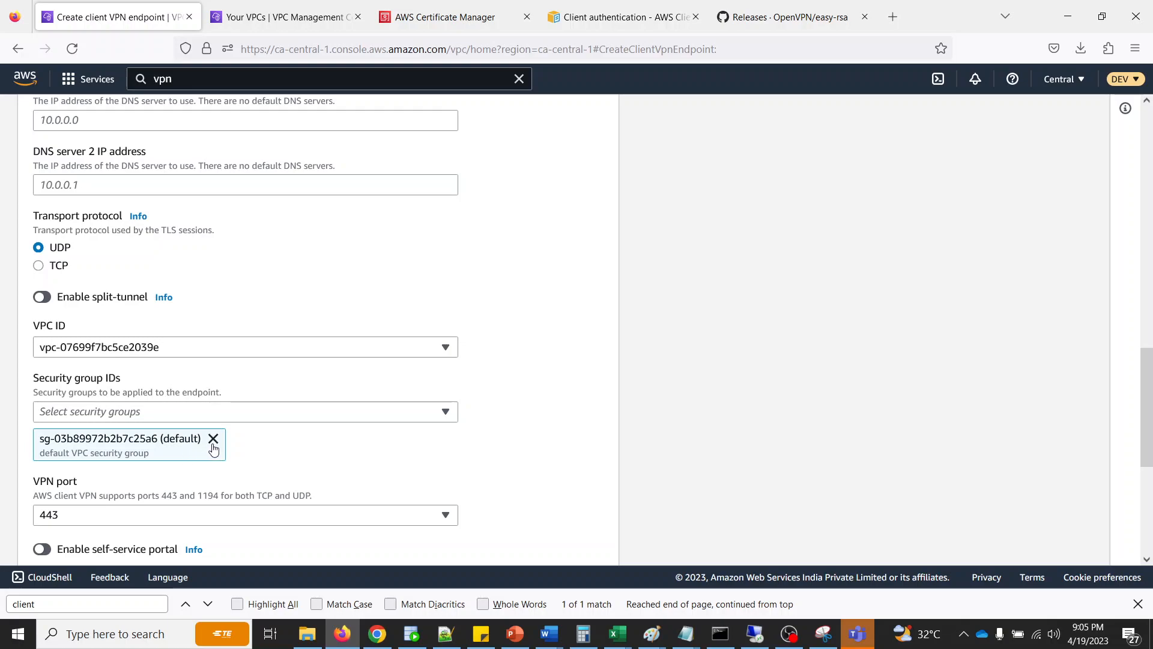
- Review the VPC, port, session timeout and tag settings, and create the client VPN endpoint
scroll(314, 458, "down", 3)
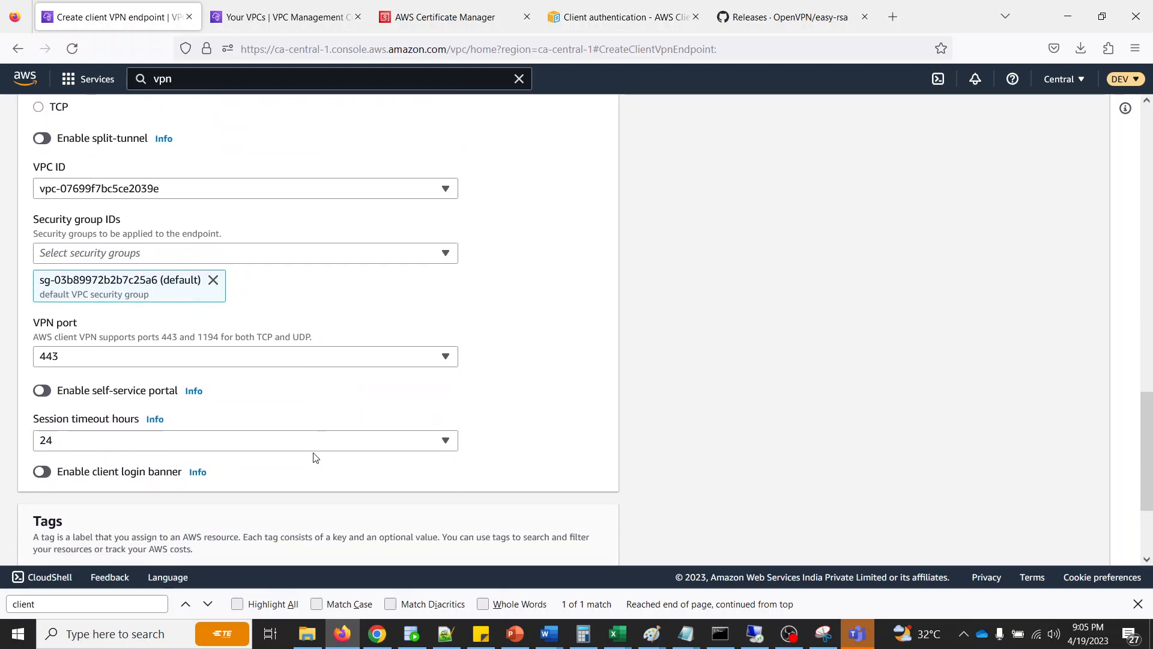
scroll(649, 342, "down", 3)
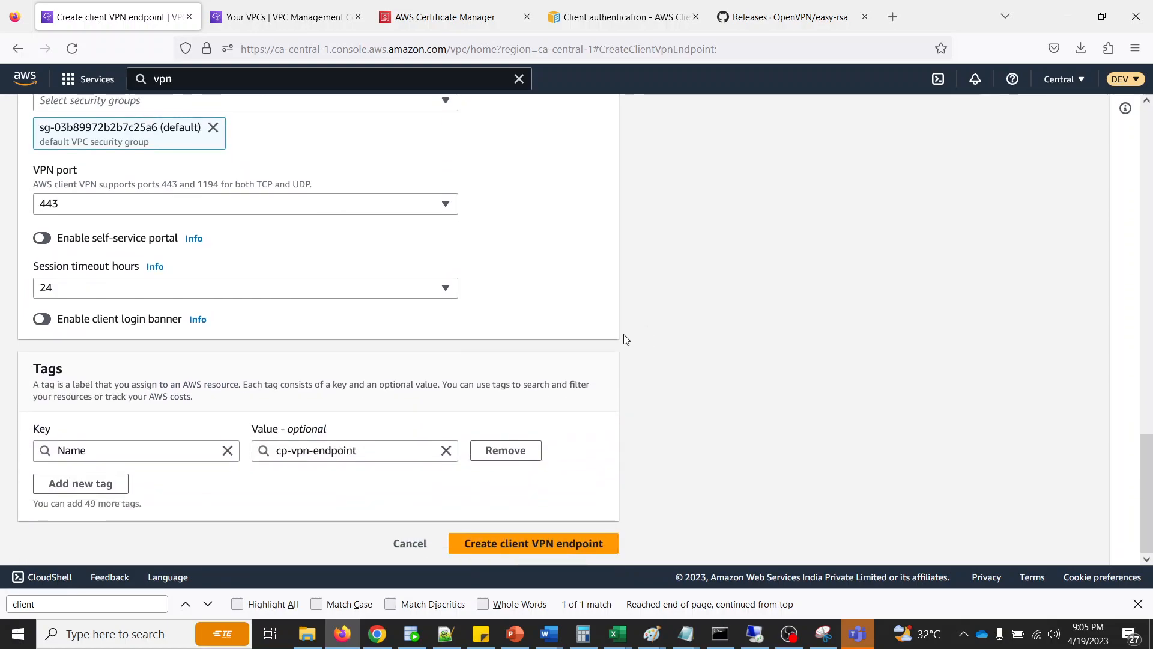
scroll(624, 340, "up", 3)
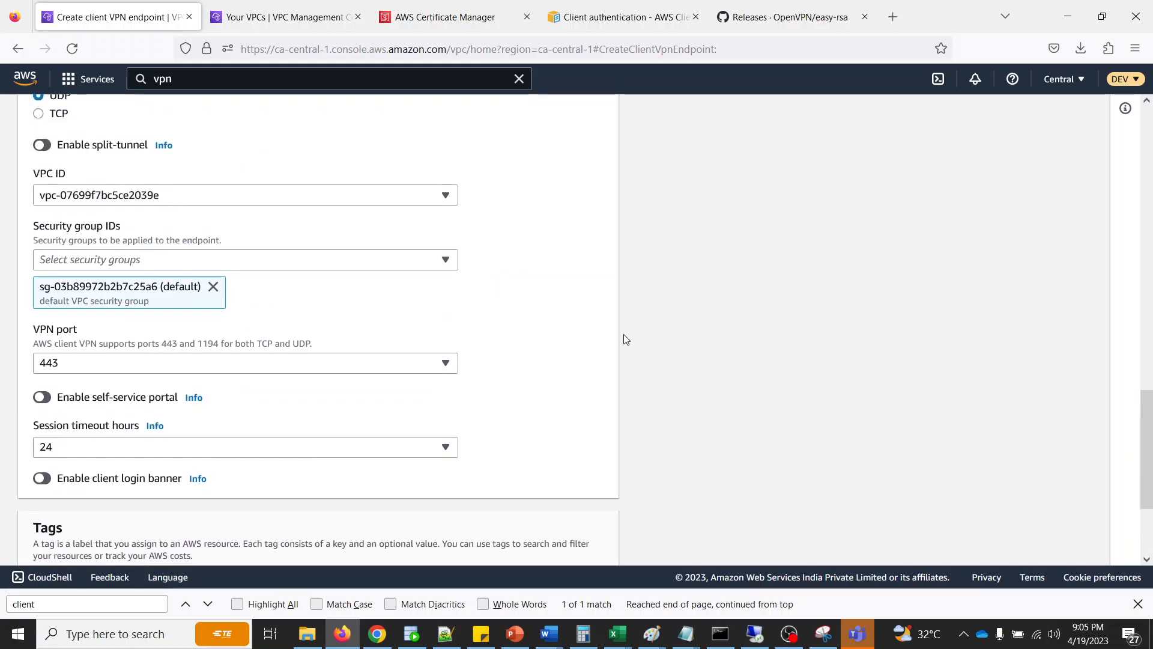
scroll(623, 340, "up", 3)
left_click(176, 359)
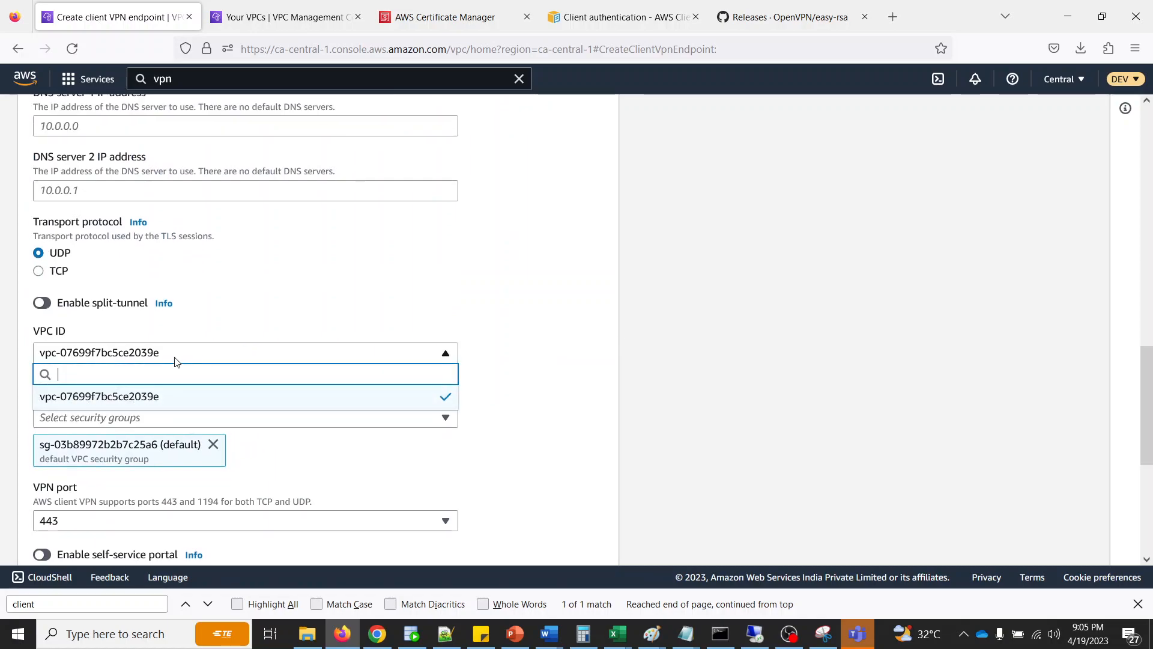
left_click(579, 336)
scroll(480, 392, "down", 3)
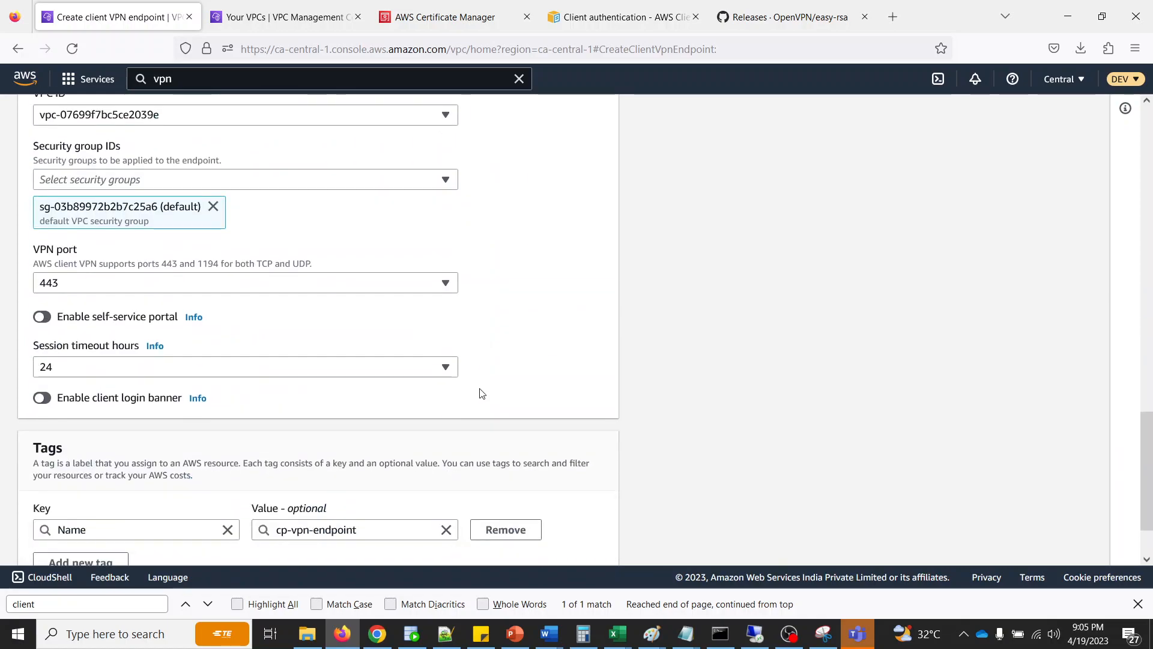
scroll(482, 393, "down", 2)
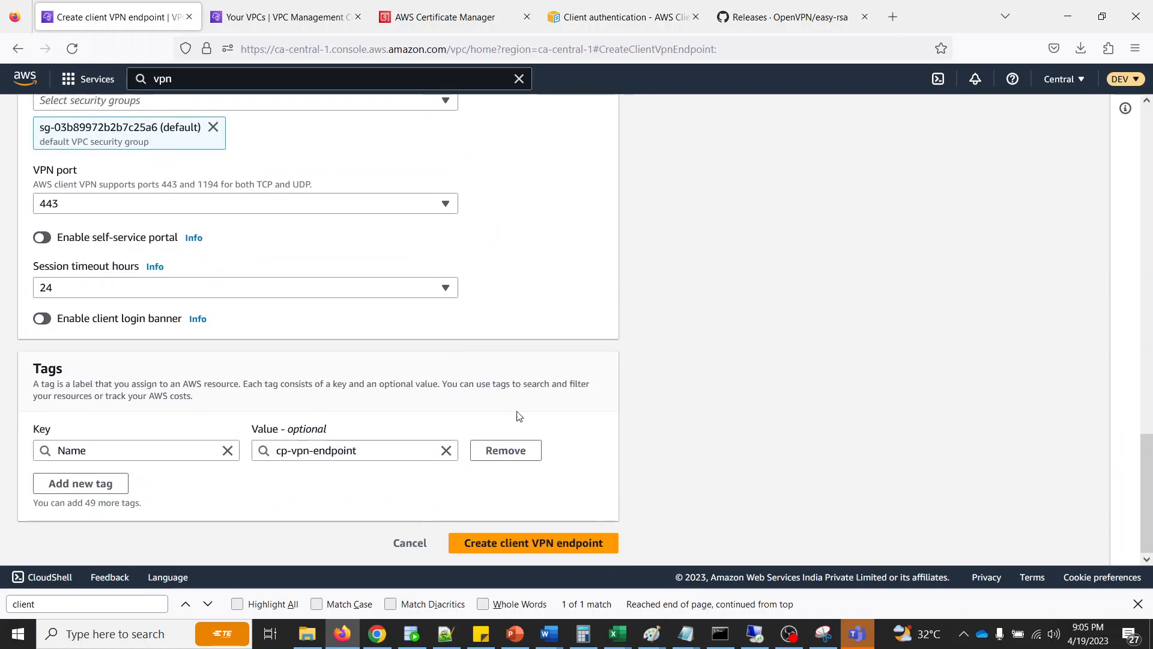
left_click(521, 543)
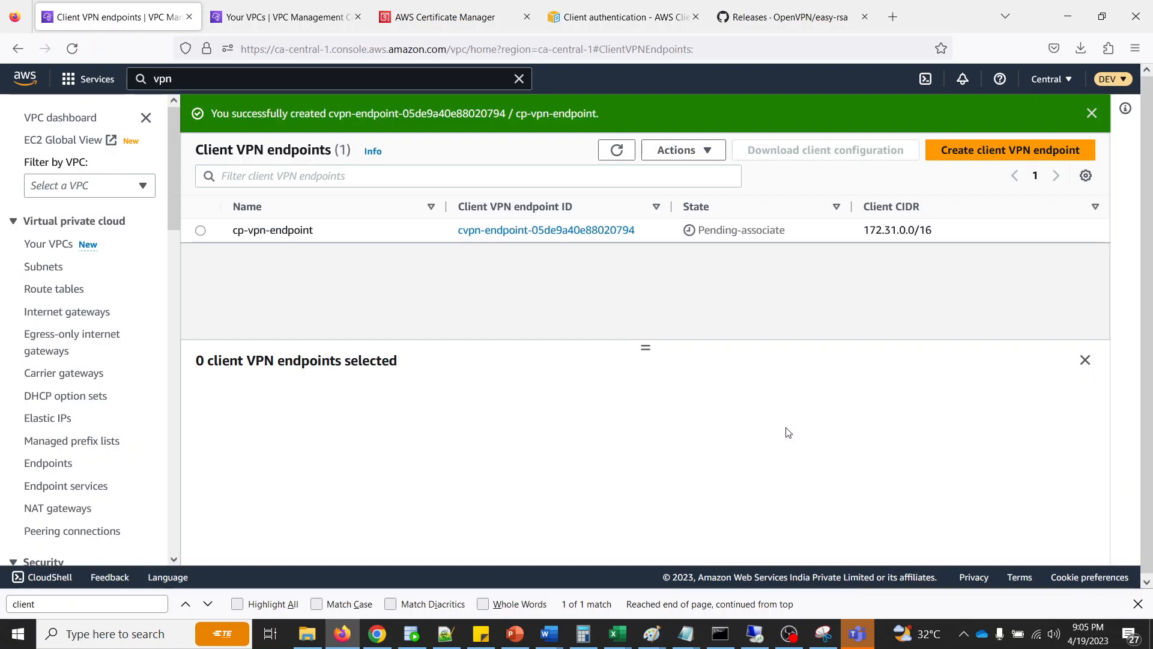
- Refresh the client VPN endpoints list and check the state of cp-vpn-endpoint
left_click(612, 152)
left_click_drag(698, 229, 815, 240)
left_click(814, 237)
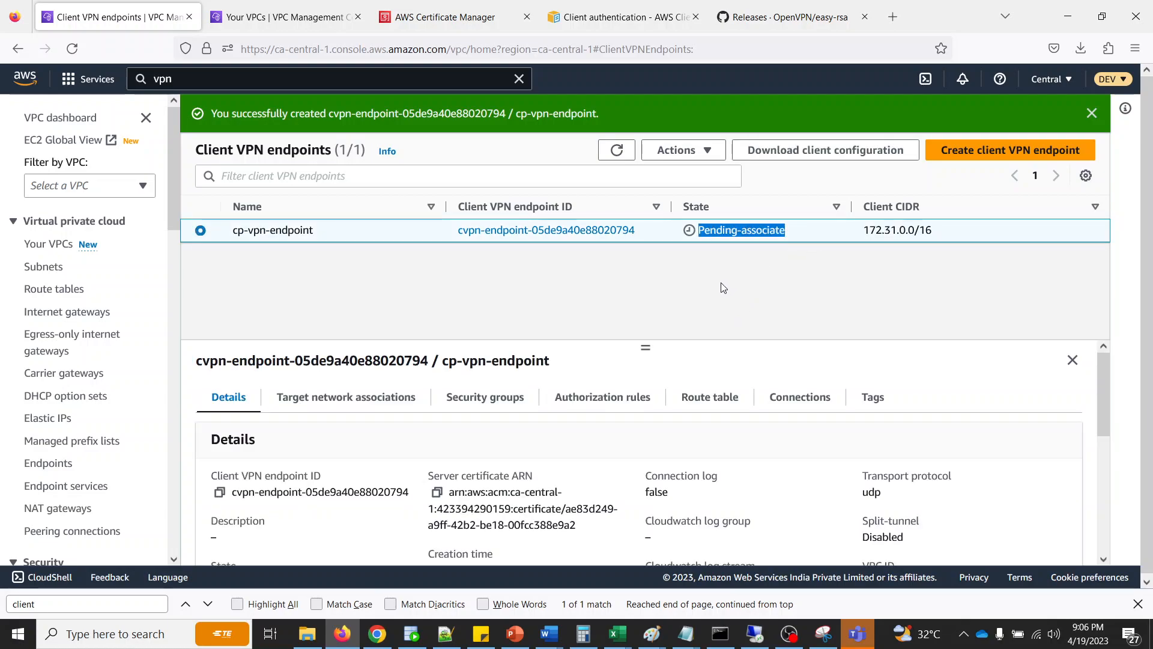
left_click(754, 297)
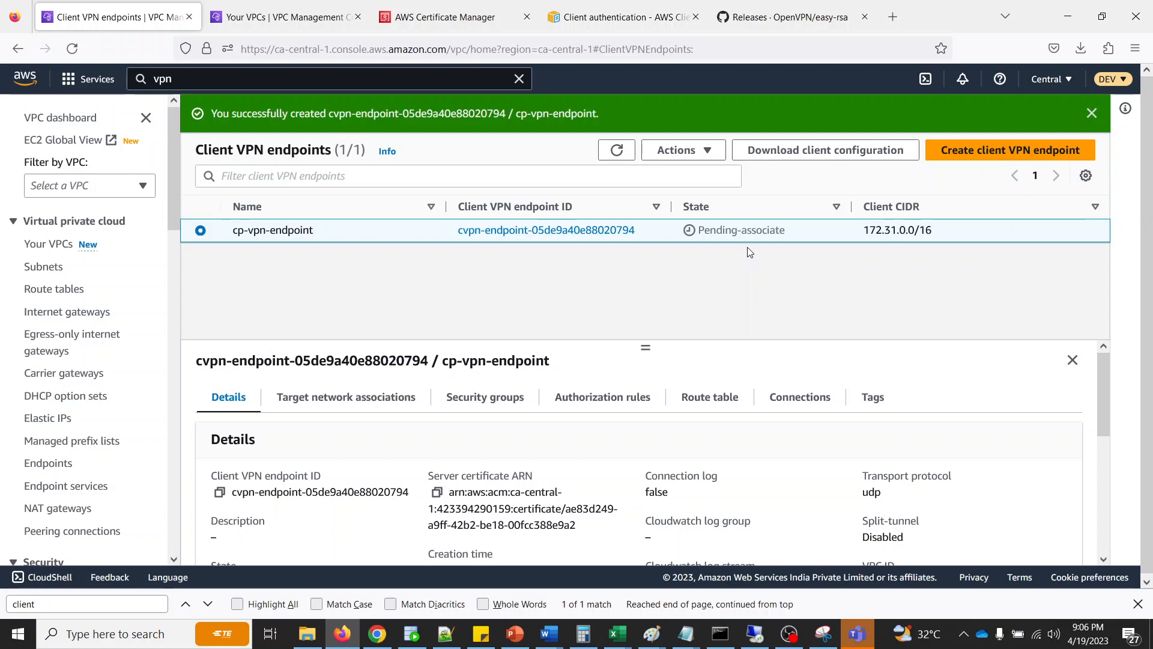
- Switch to PowerPoint to review the lab's Steps slide, and return to the browser
left_click(516, 635)
left_click(655, 355)
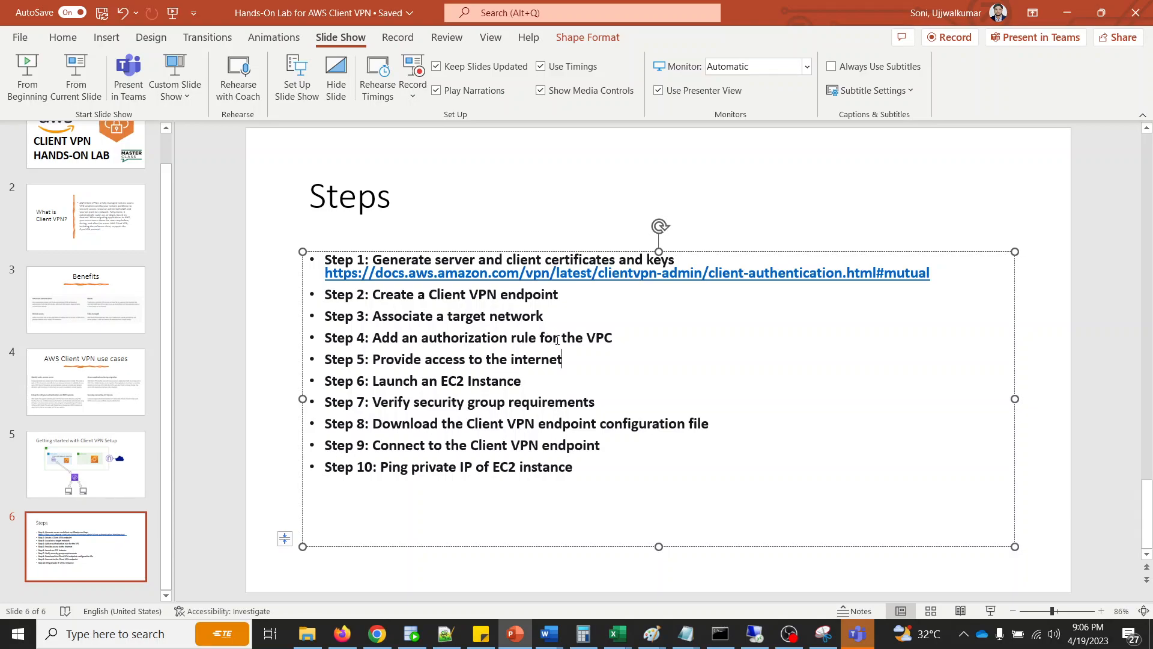
left_click(516, 423)
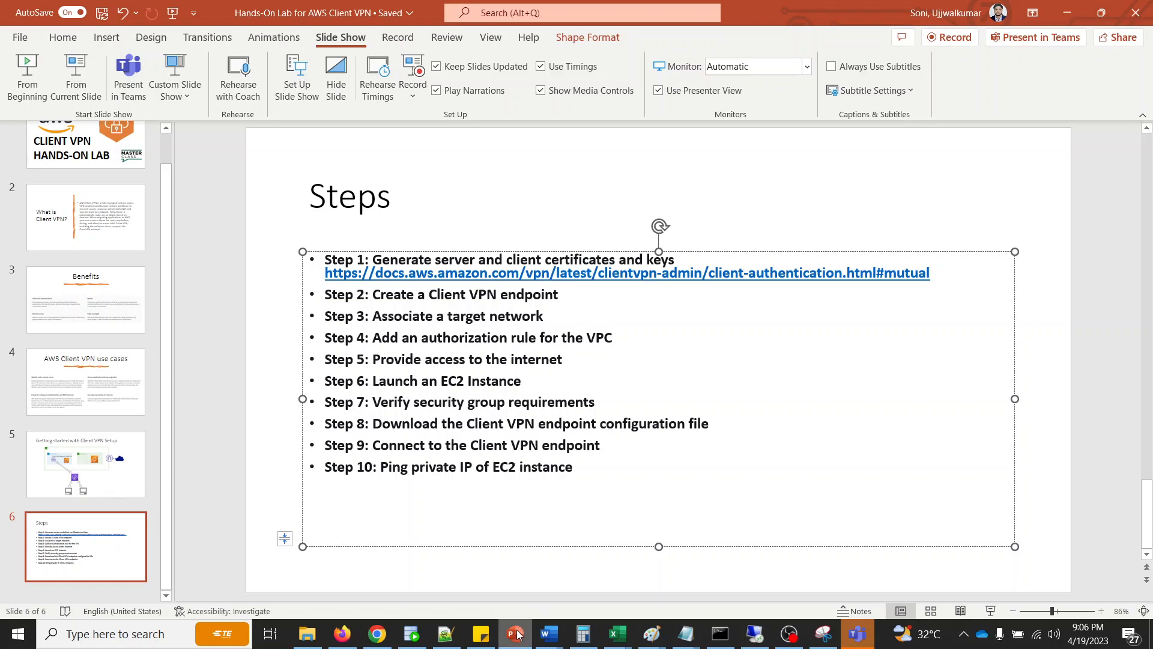
left_click(516, 634)
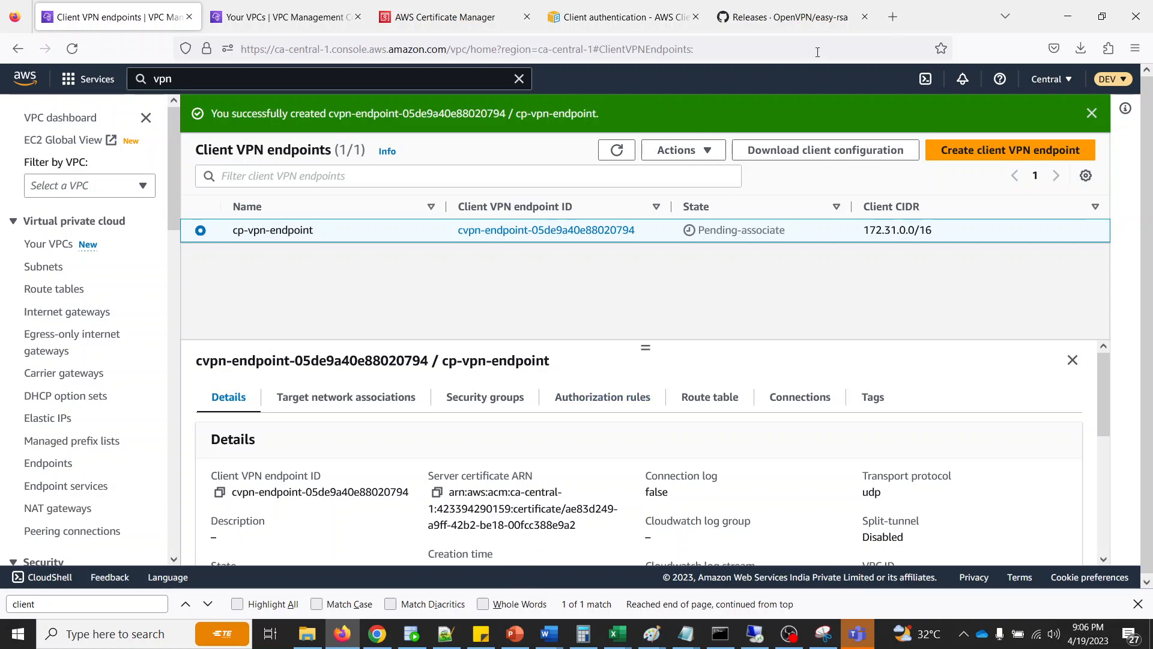
- Search the web for "download openvpn" in the EasyRSA releases tab and open OpenVPN's Community Downloads page
left_click(787, 17)
left_click(615, 50)
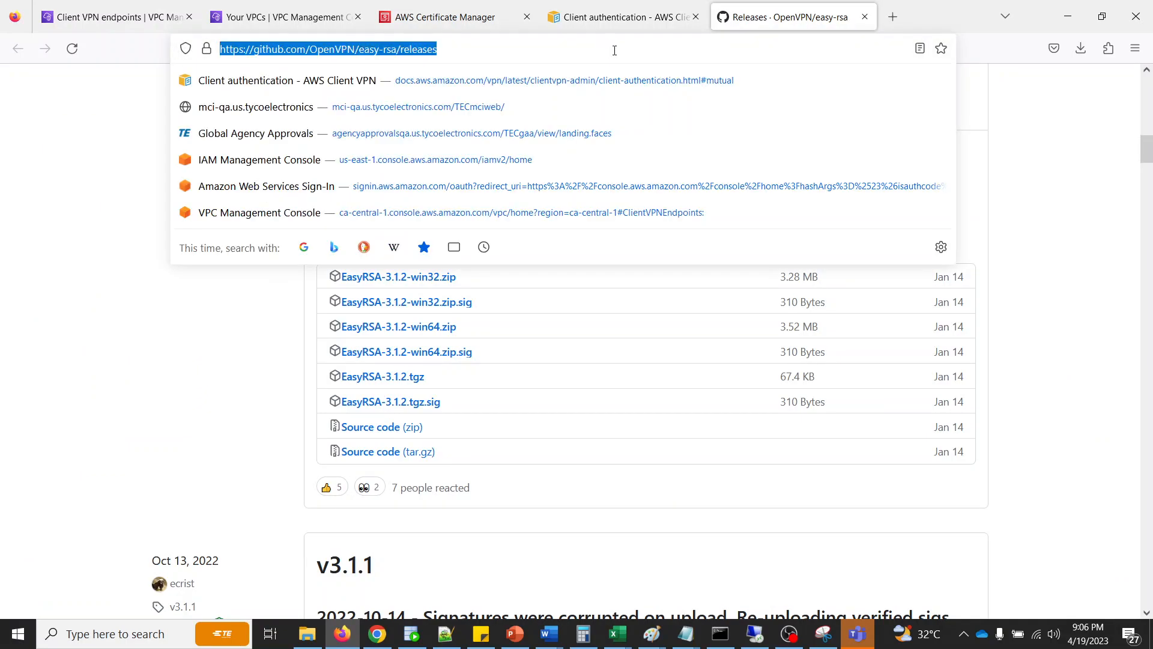
type("download ")
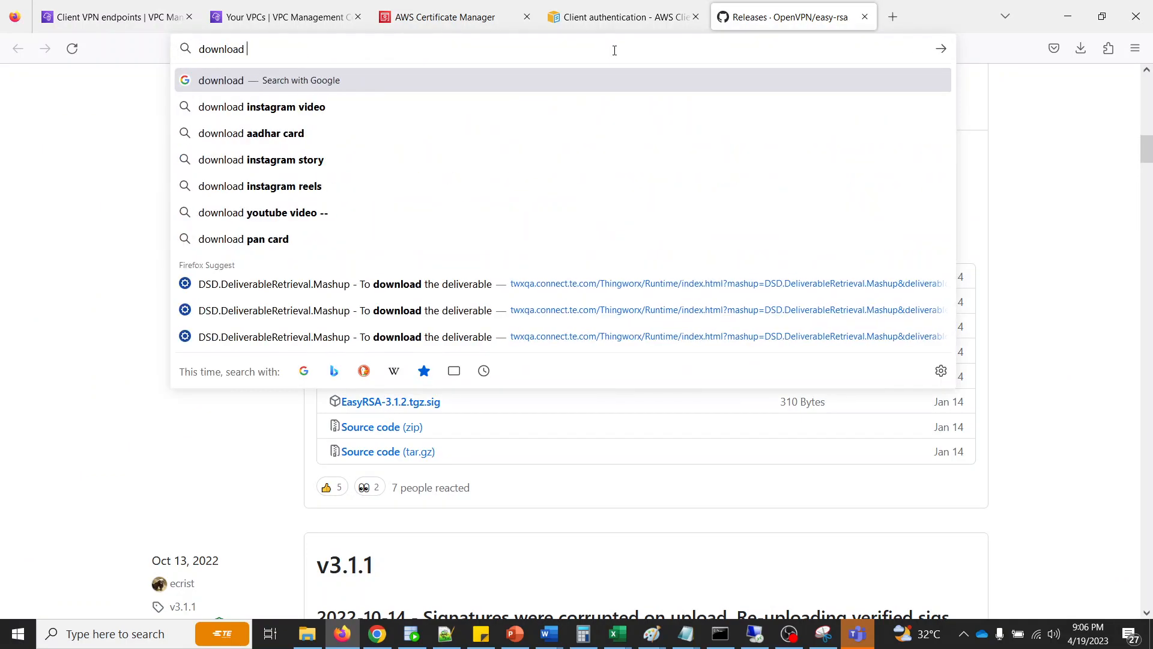
type("openv")
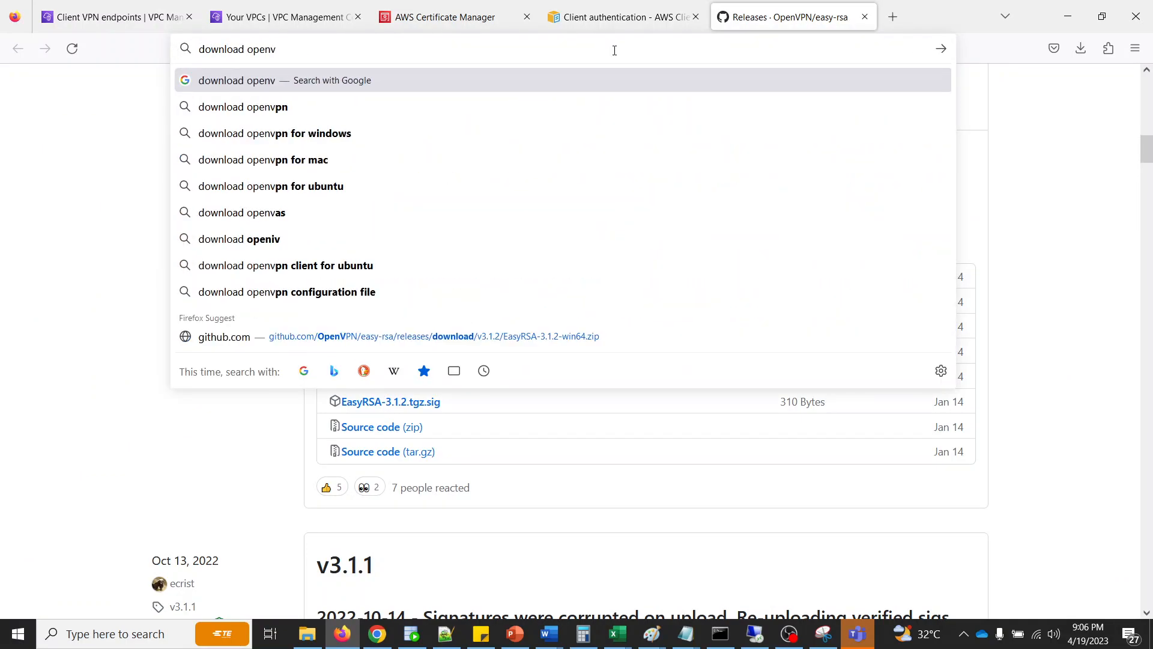
type("pn")
key("Return")
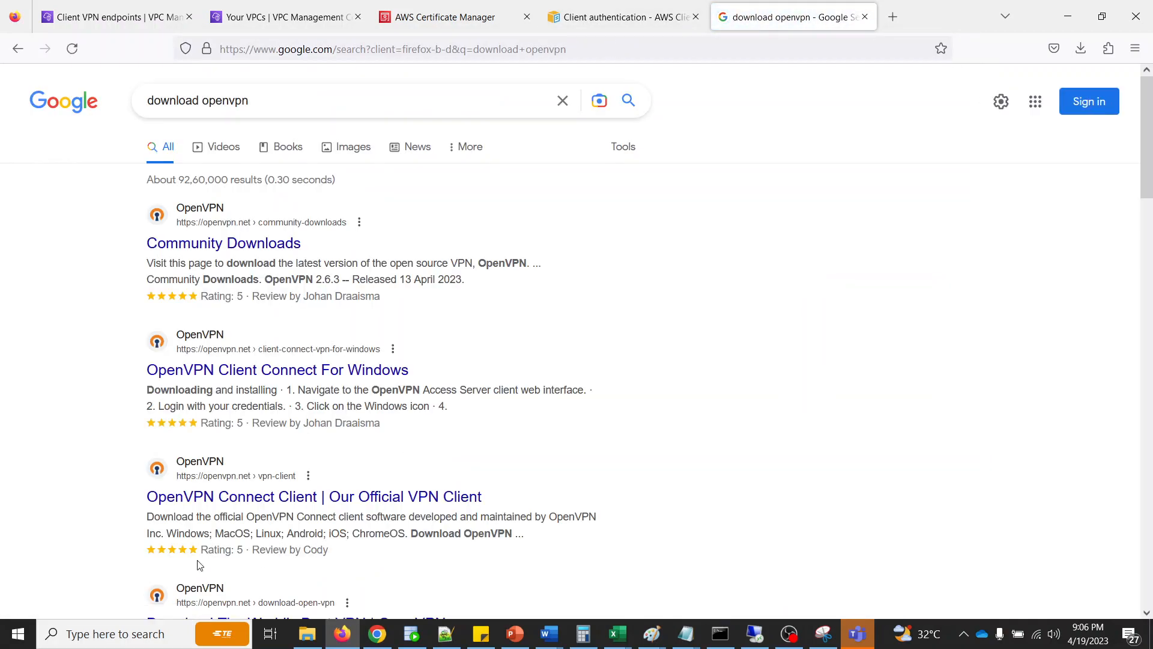
left_click(226, 243)
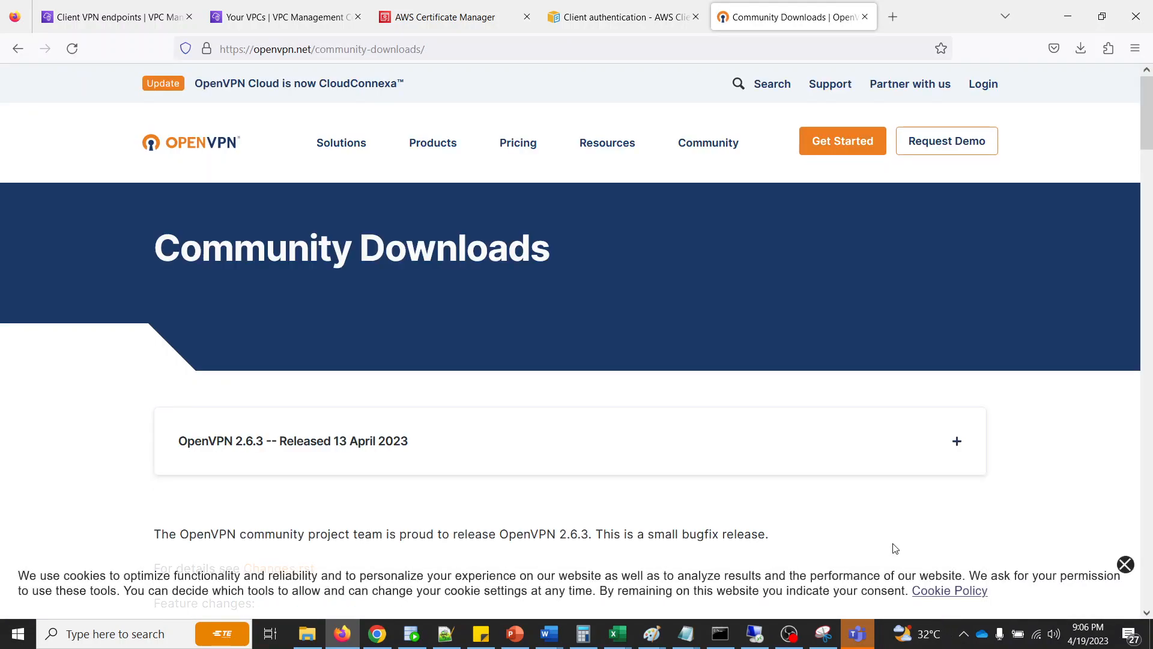
- Locate the OpenVPN 2.6.3 Windows MSI installers on the Community Downloads page
scroll(615, 513, "down", 4)
scroll(451, 364, "down", 6)
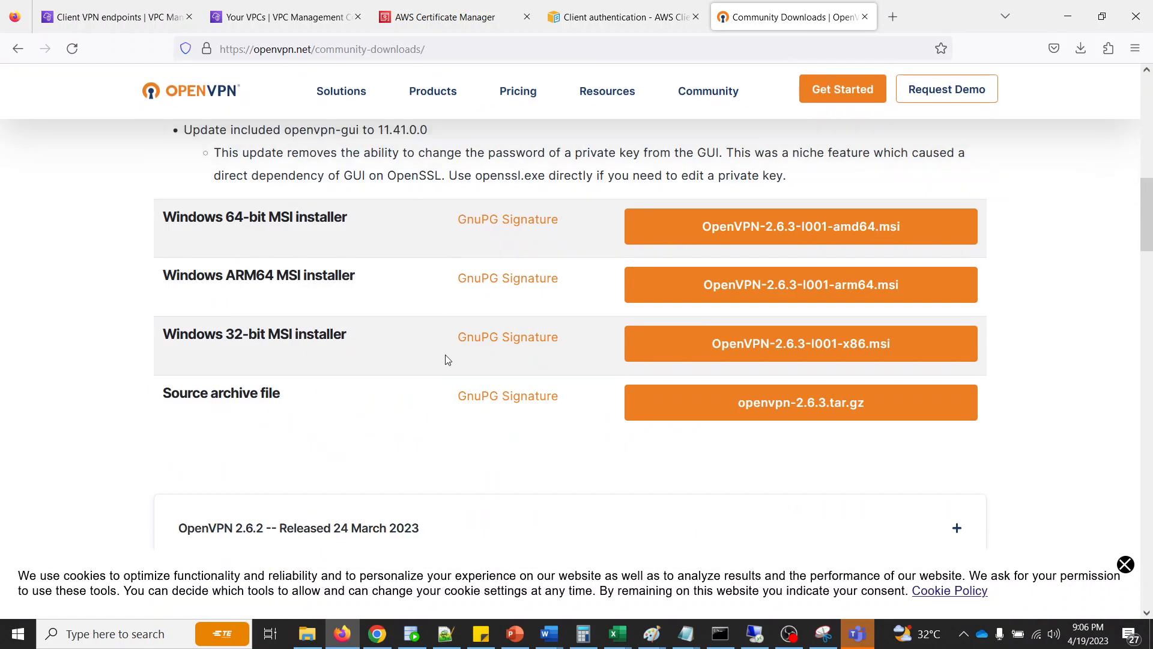
scroll(445, 358, "up", 1)
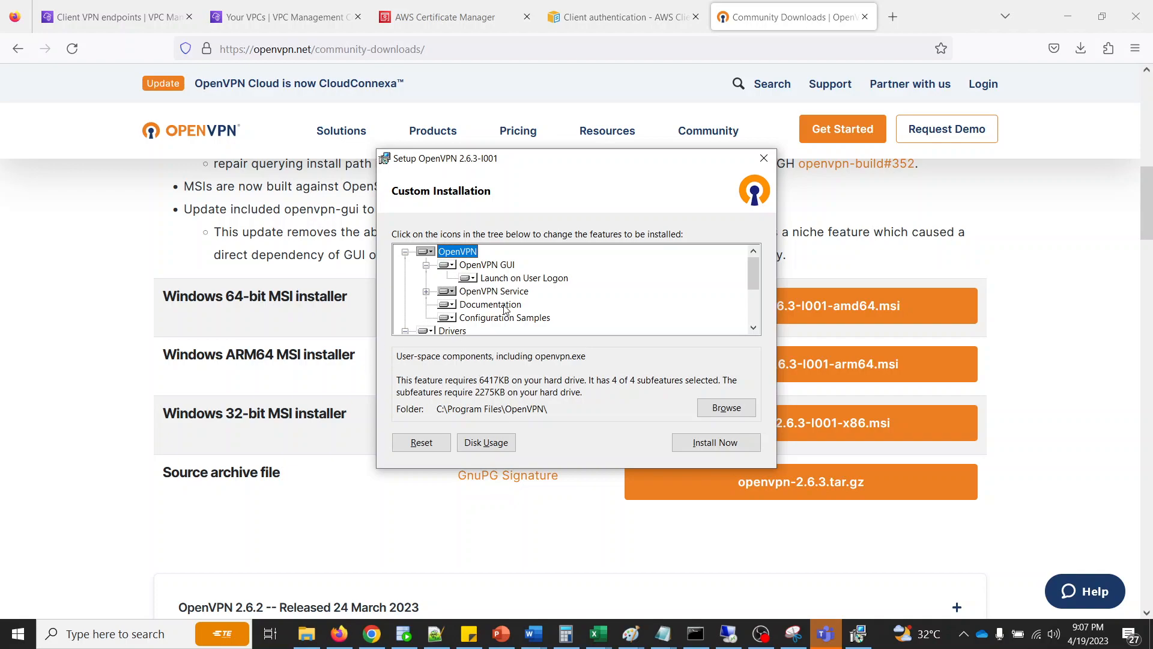
- Include OpenSSL Utilities with the EasyRSA 3 Certificate Management Scripts in the custom OpenVPN installation
scroll(690, 294, "down", 2)
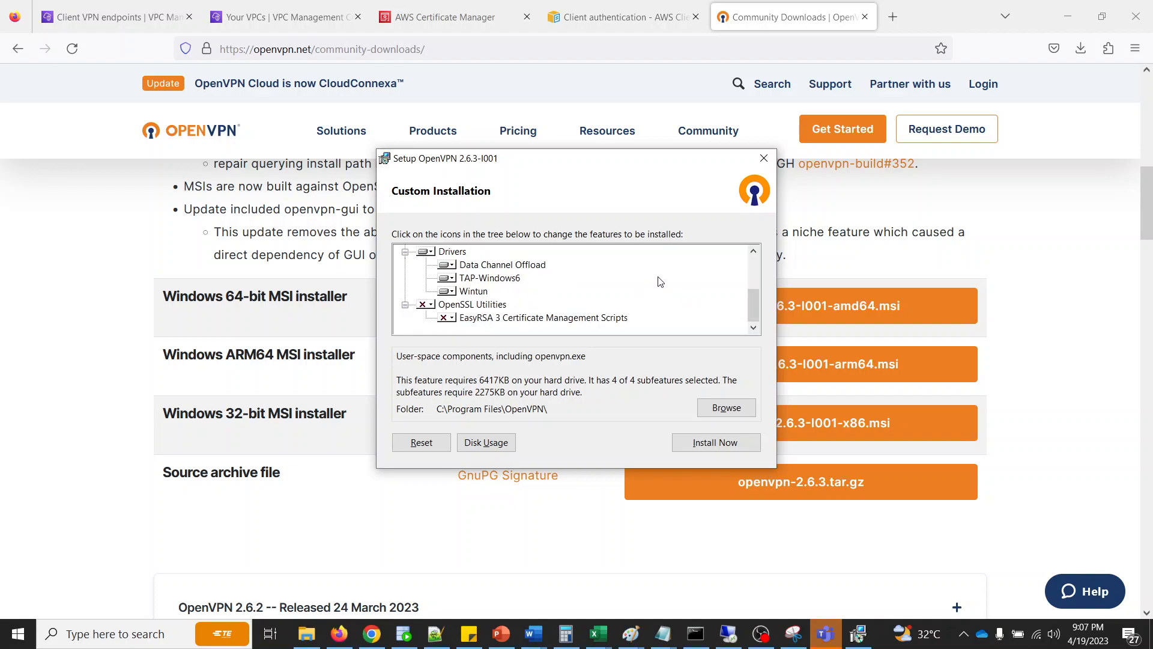
scroll(659, 282, "up", 2)
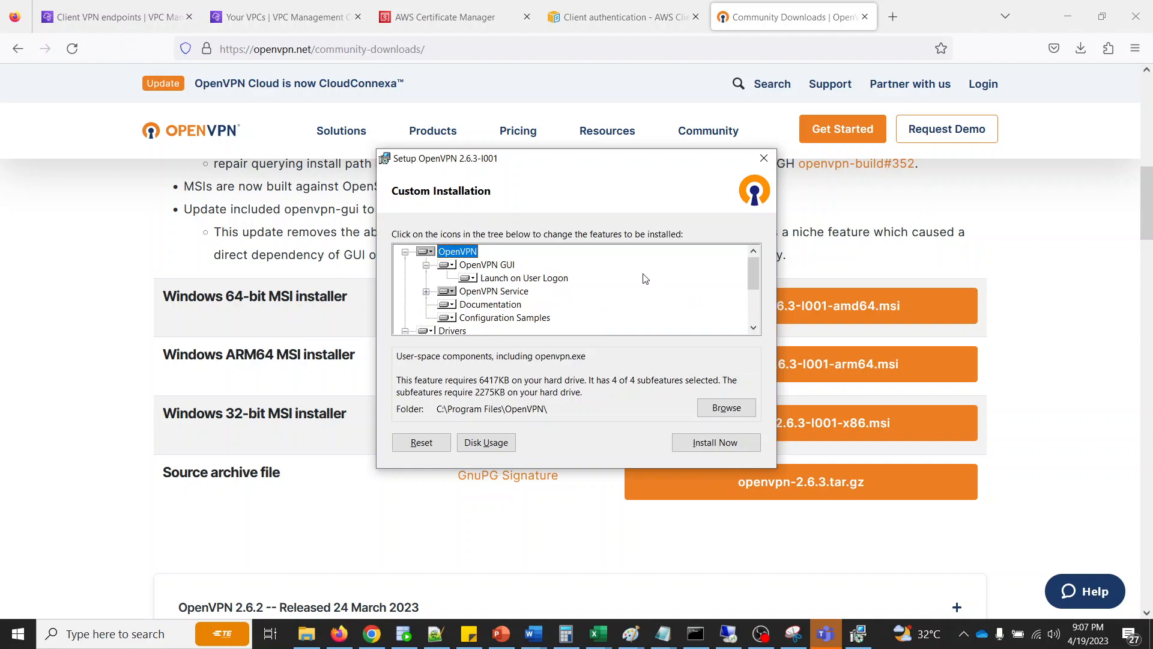
scroll(644, 278, "down", 2)
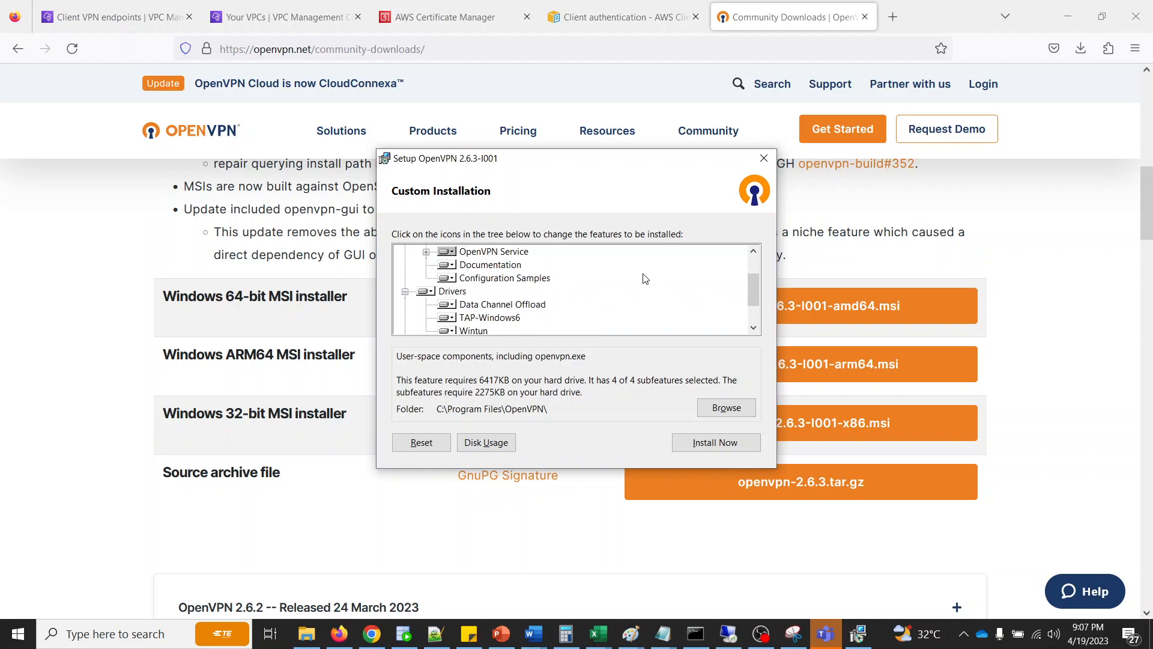
left_click(425, 304)
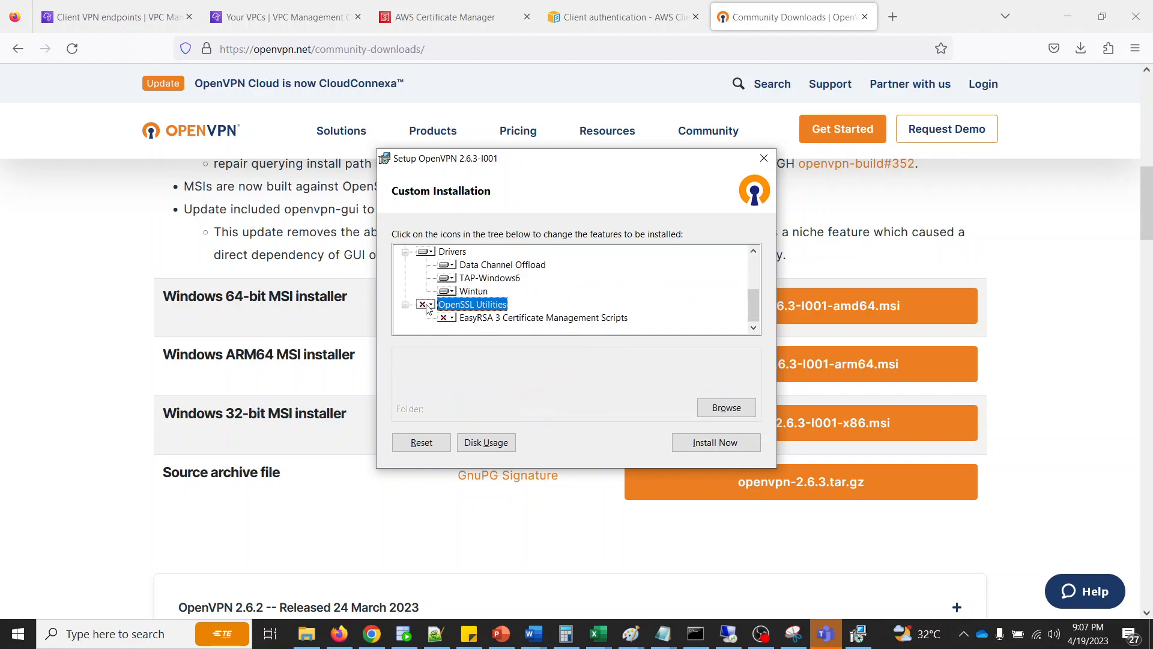
left_click(447, 335)
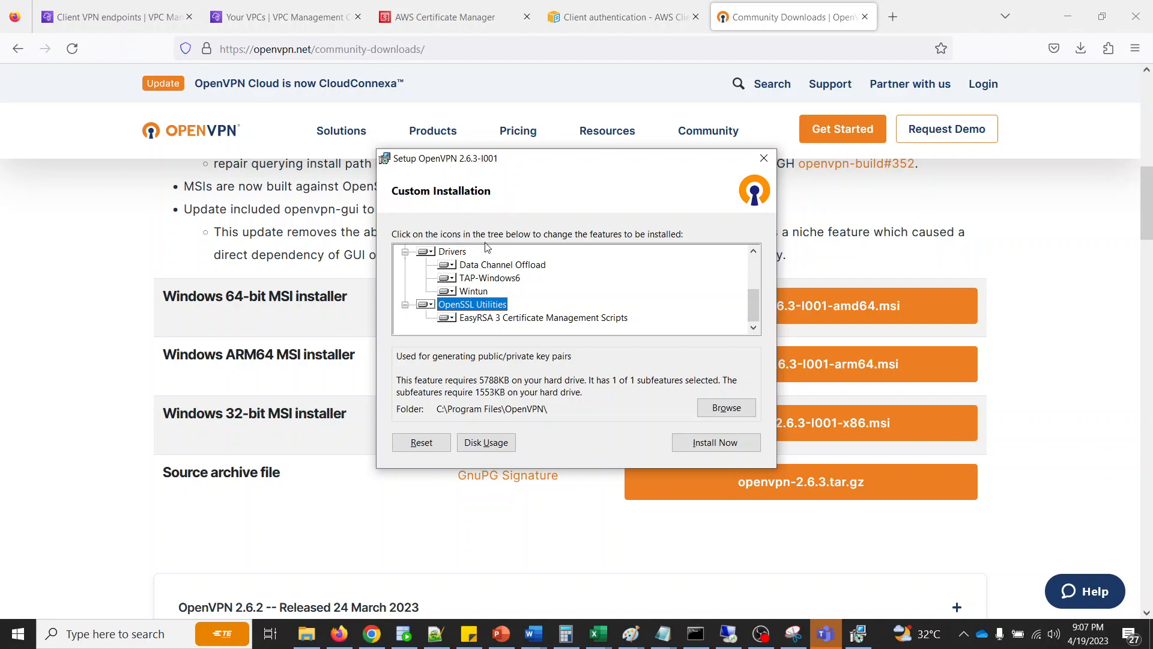
- Install OpenVPN 2.6.3 with the selected features and close the finished setup
left_click(693, 443)
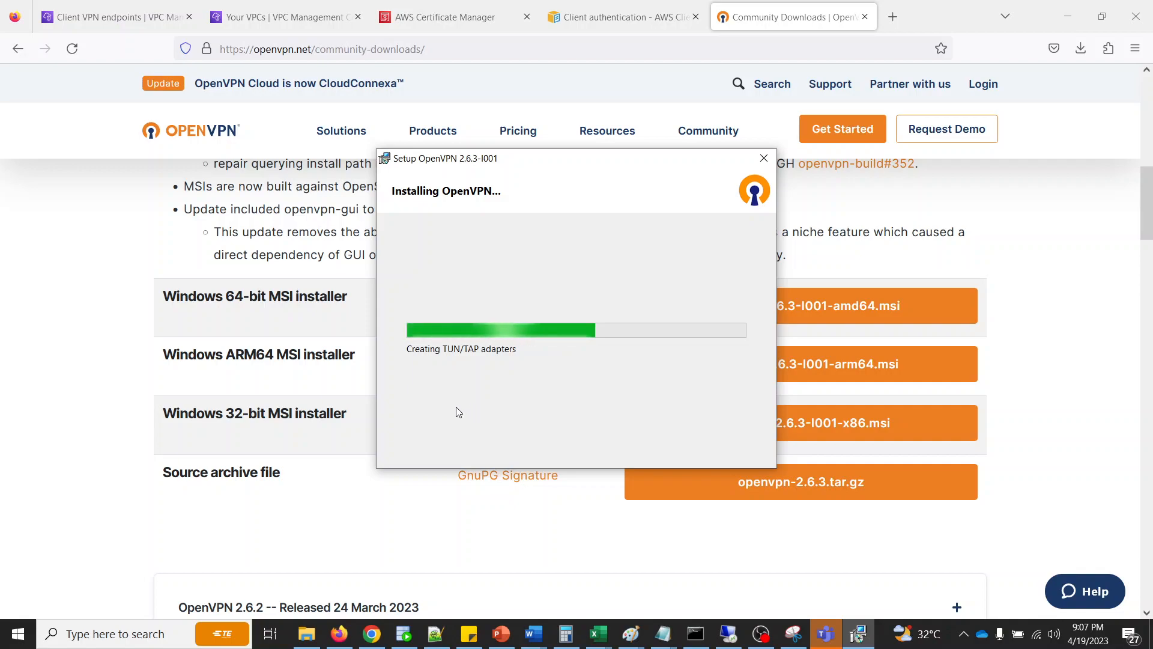
mouse_move(313, 641)
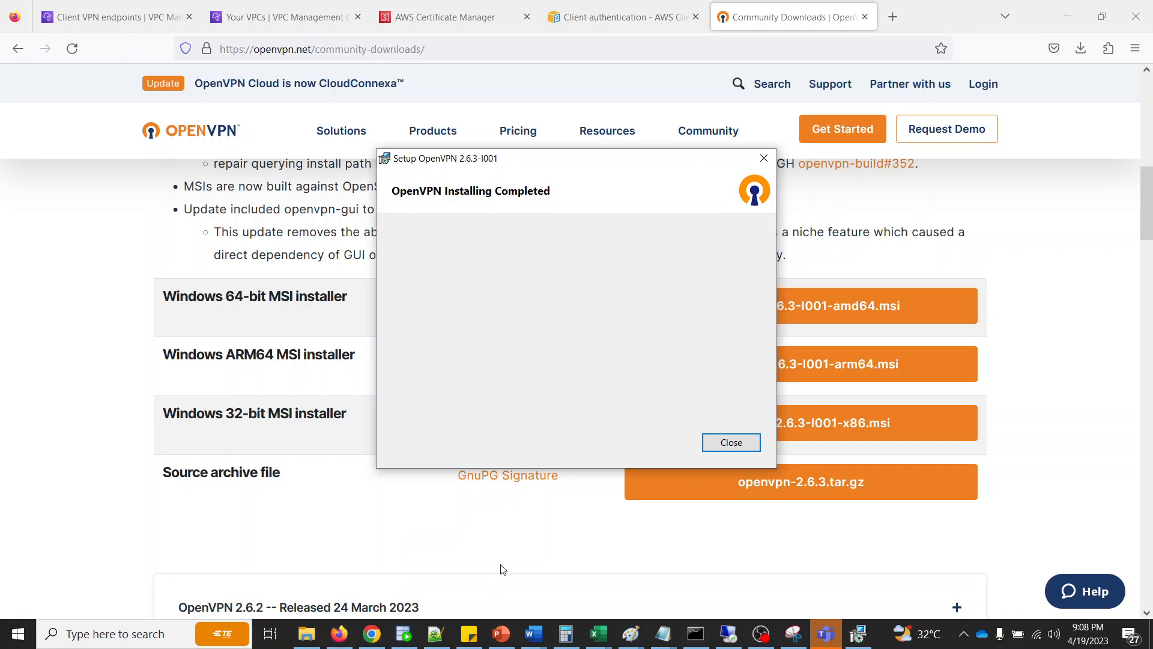
left_click(728, 442)
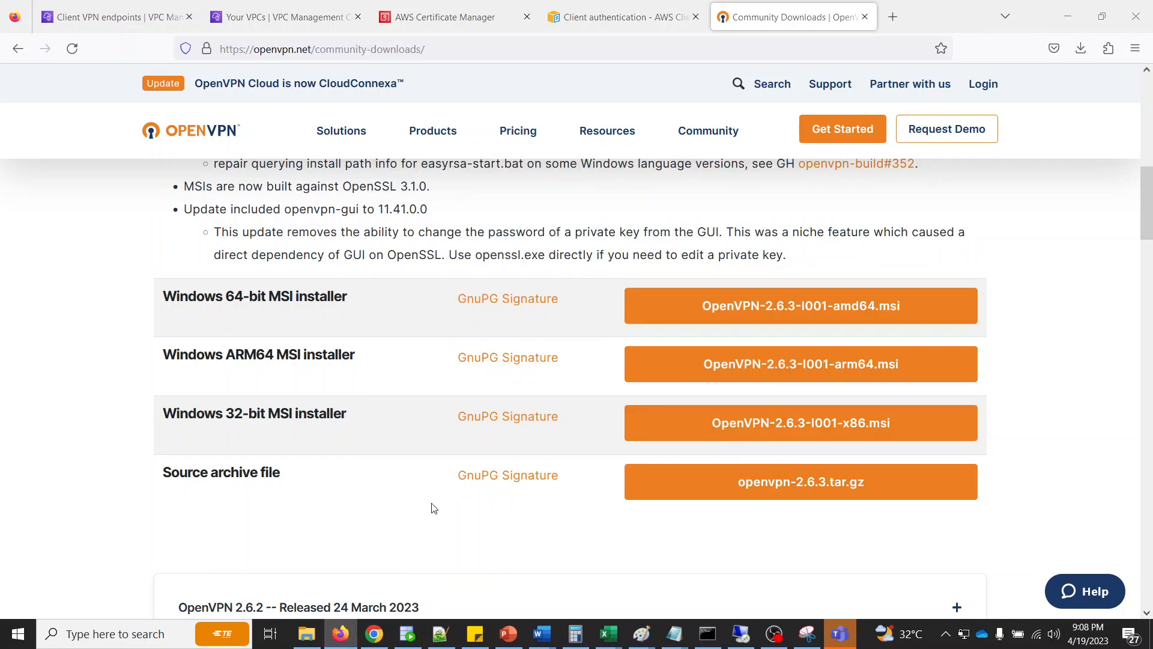
- Switch to the ClientVPN Demo folder, open downloaded-client-config in Notepad and review its contents
key("alt+Tab")
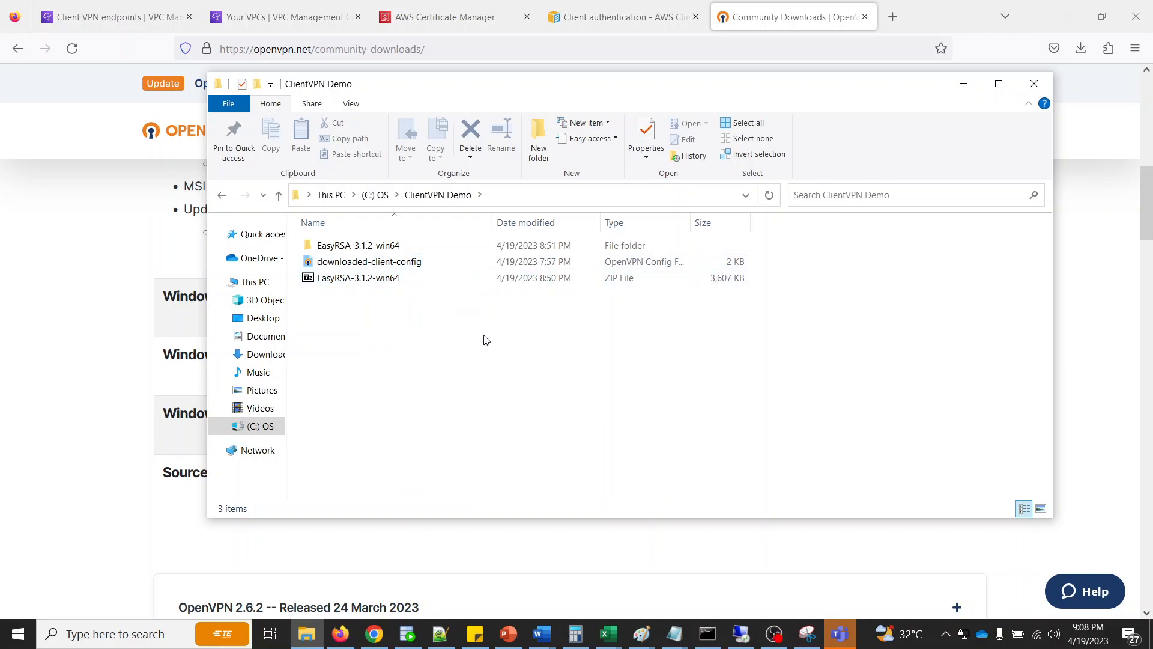
right_click(364, 265)
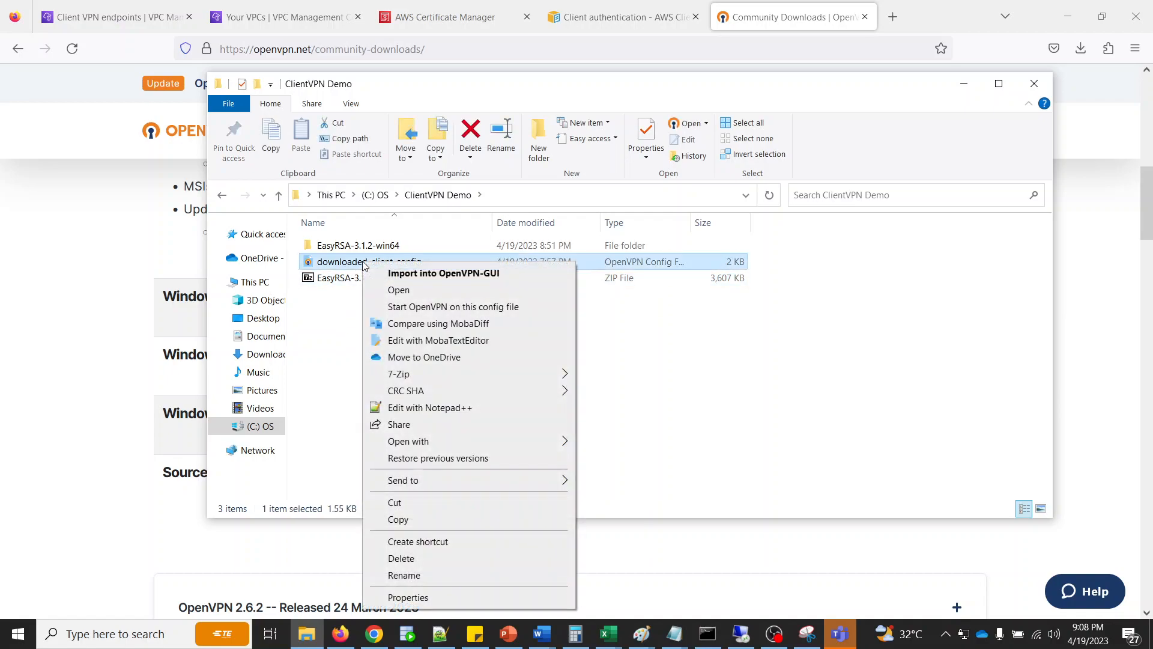
mouse_move(429, 442)
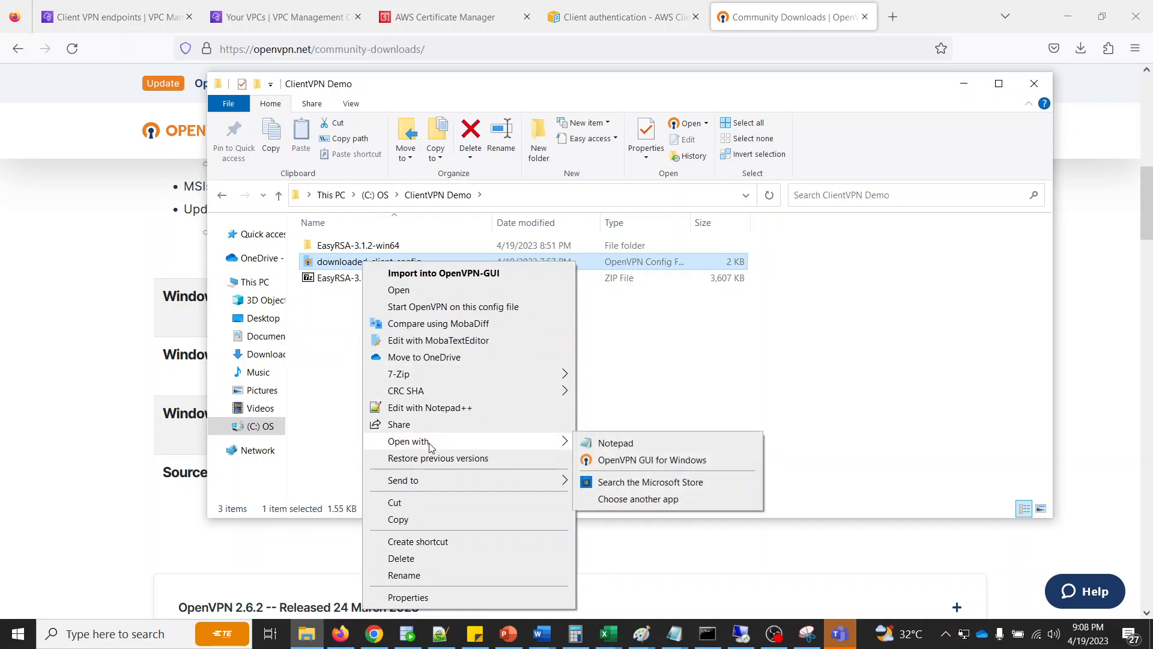
left_click(634, 442)
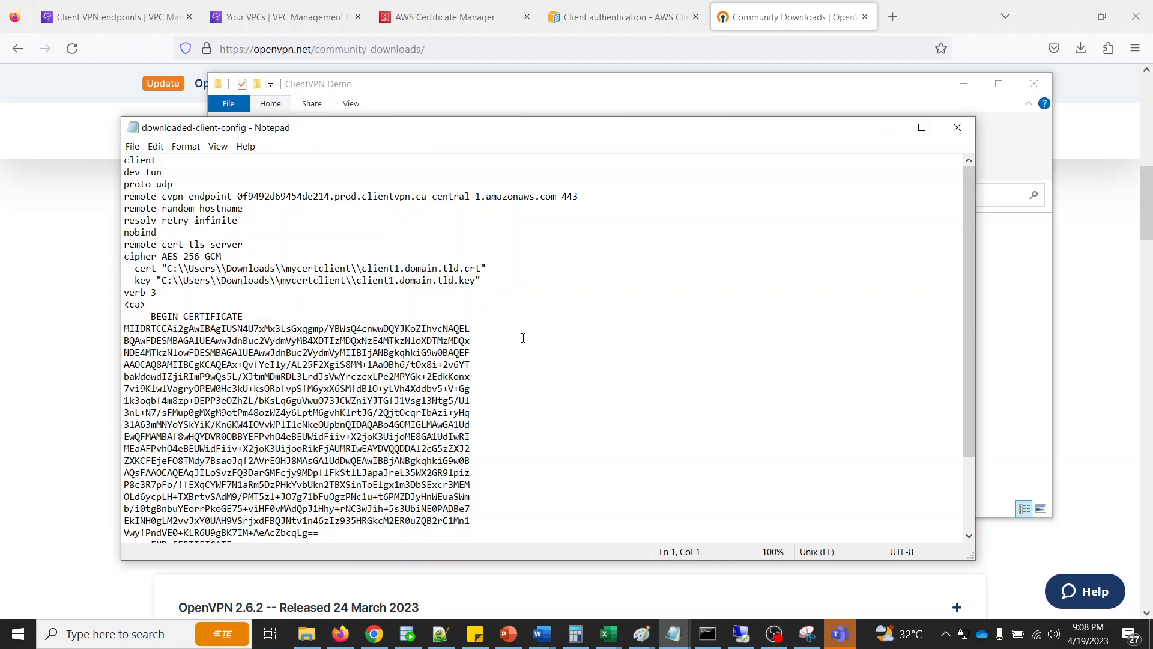
left_click(168, 268)
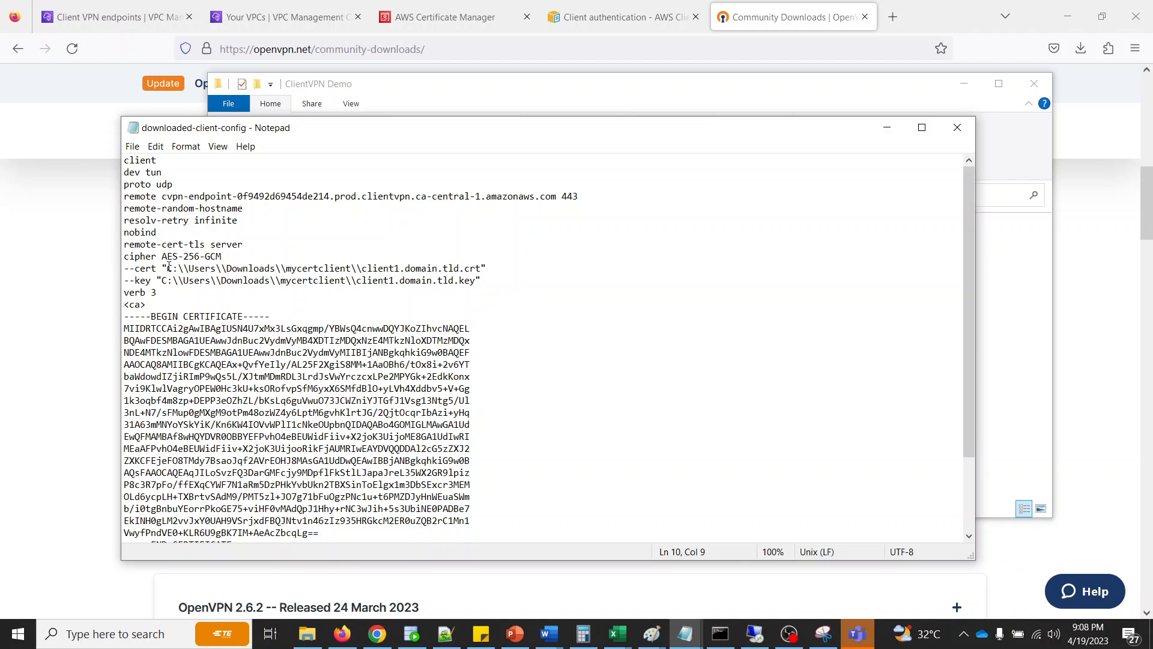
scroll(330, 382, "down", 3)
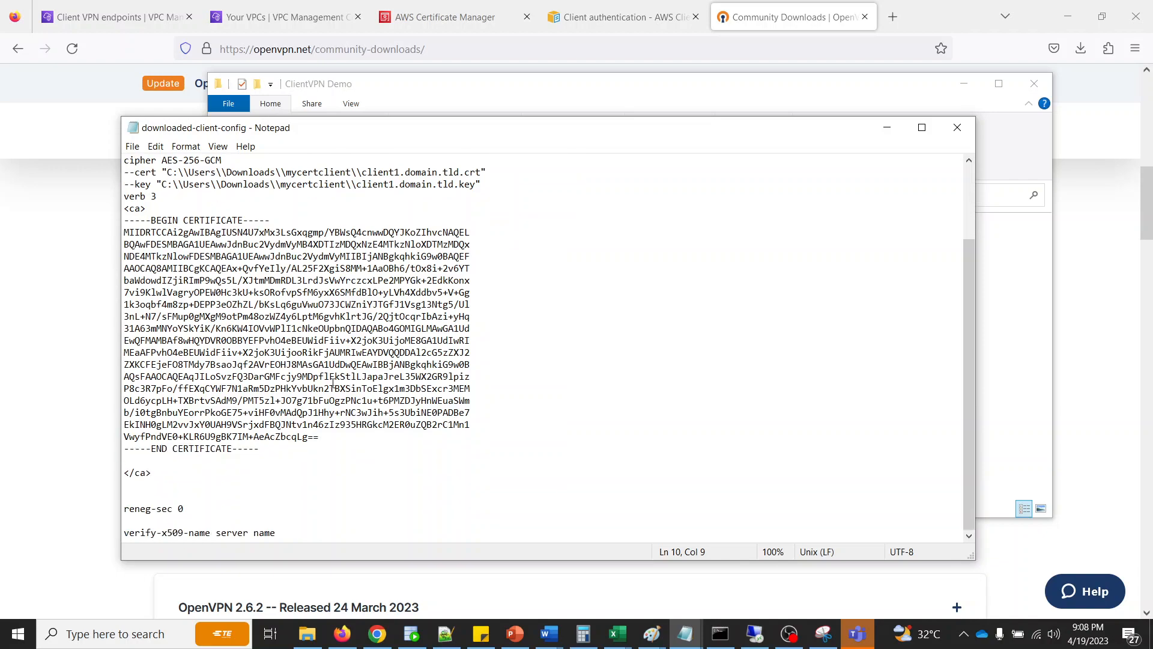
scroll(333, 382, "up", 3)
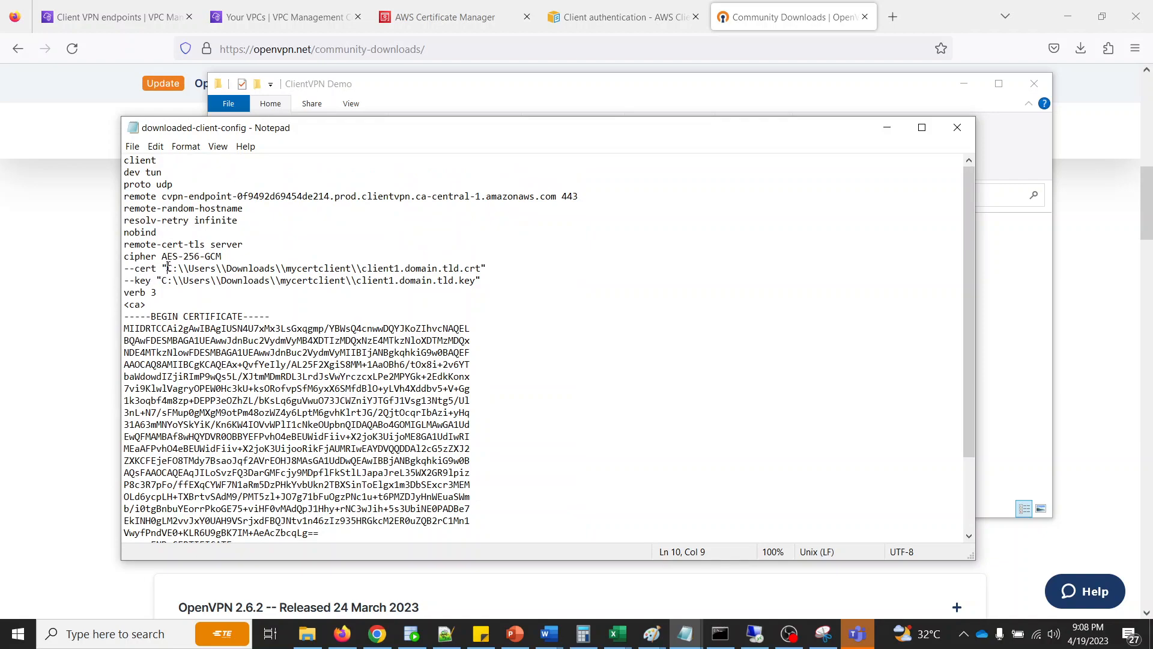
- Change the folder in the --cert path to C:\\custom_folder\\, keeping the file name client1.domain.tld.crt
left_click_drag(169, 268, 364, 269)
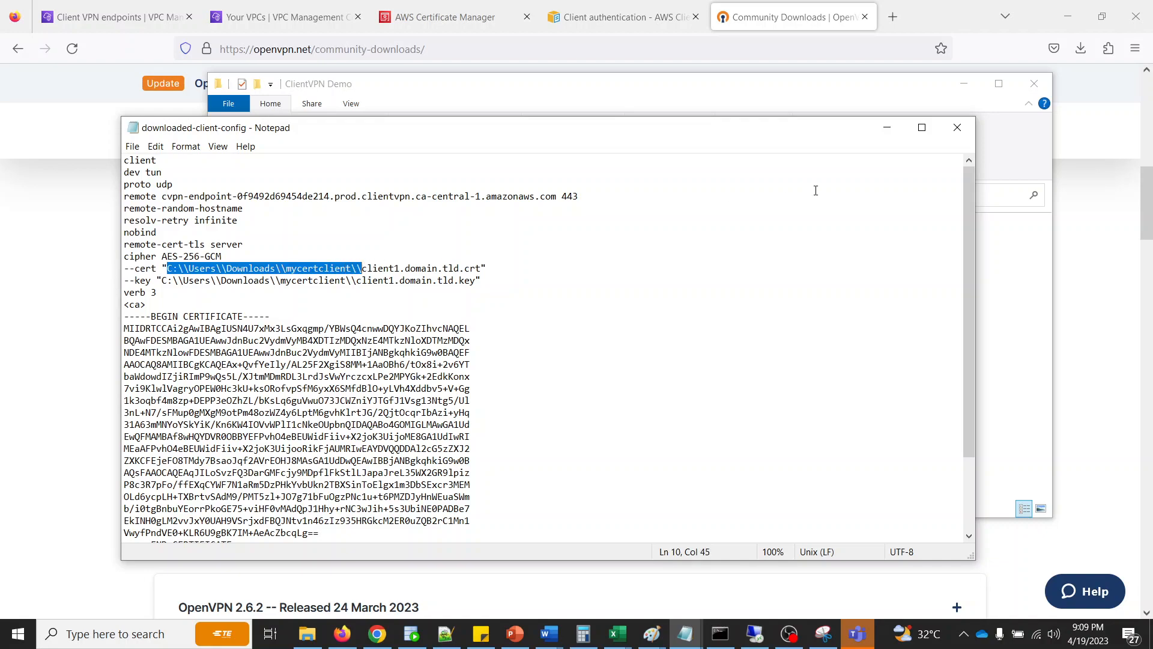
type("C:\\custom_folder")
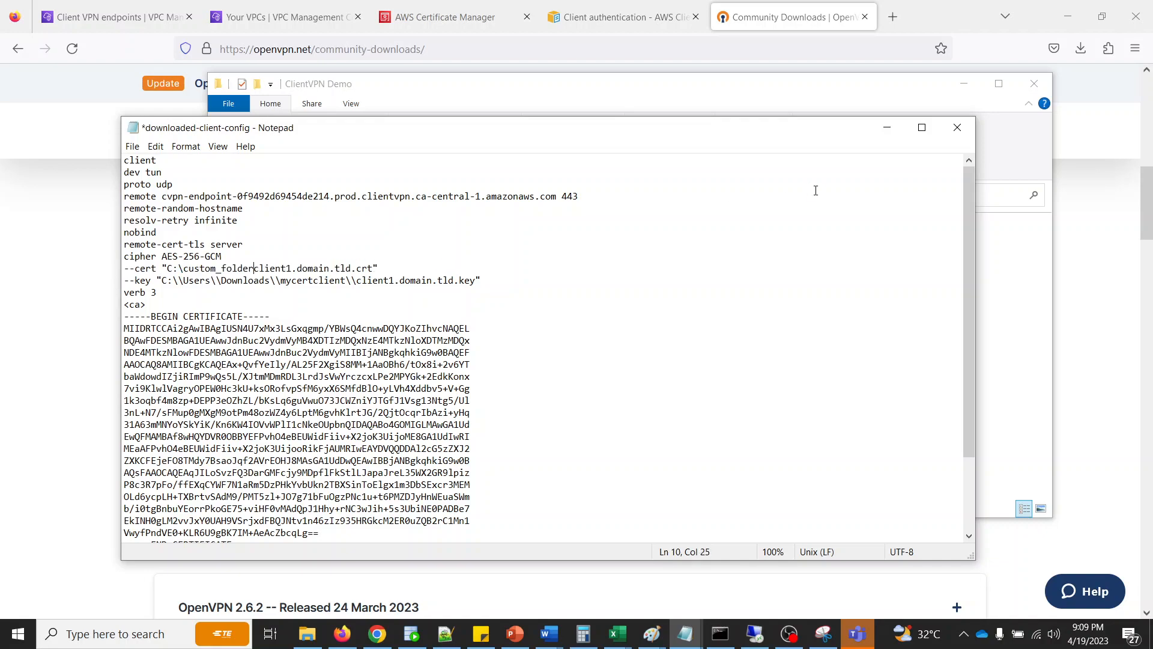
type("\\\\")
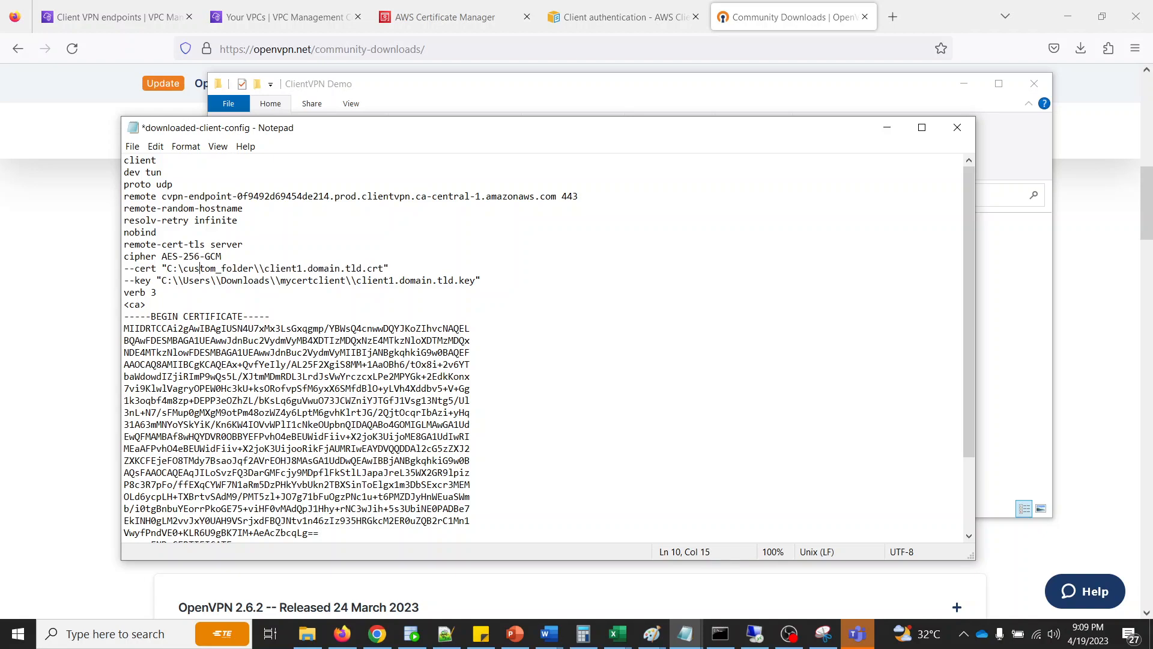
type("\\")
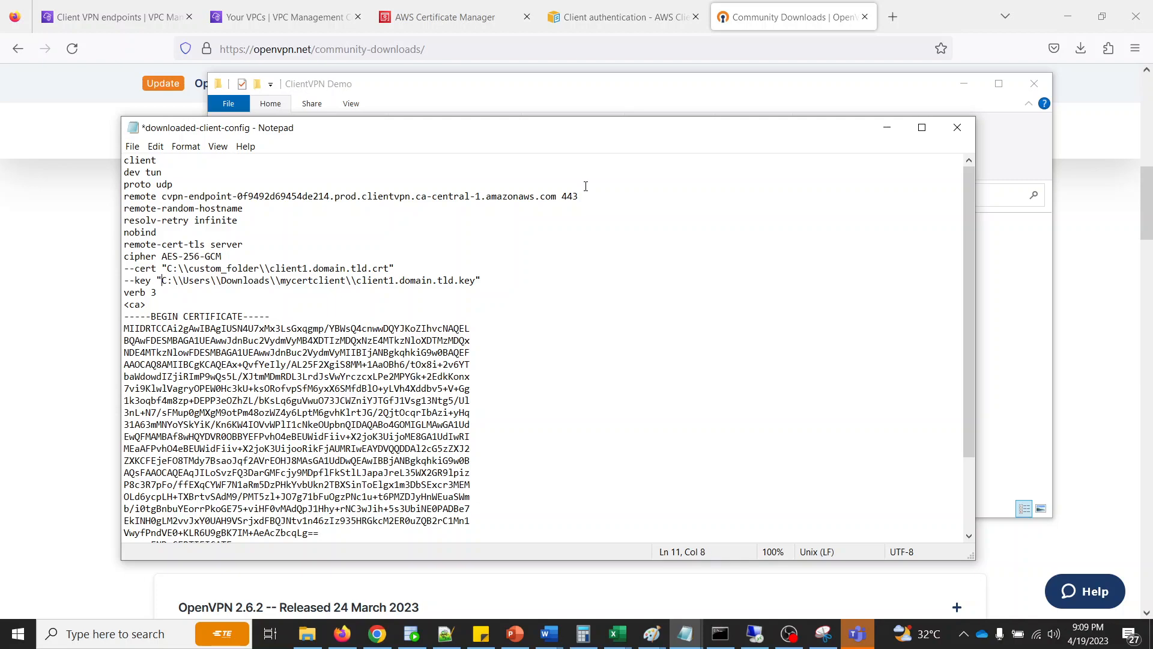
- Change the folder in the --key path to C:\\custom_folder\\ before client1.domain.tld.key, and save the configuration file
key("shift+Right")
key("shift+Right")
key("shift+Right")
key("shift+Right")
key("shift+Right")
key("shift+Right")
key("shift+Right")
key("shift+Right")
key("shift+Right")
key("shift+Right")
key("shift+Right")
key("shift+Right")
key("shift+Right")
key("shift+Right")
key("shift+Right")
key("shift+Right")
key("shift+Right")
key("shift+Right")
key("shift+Right")
key("shift+Right")
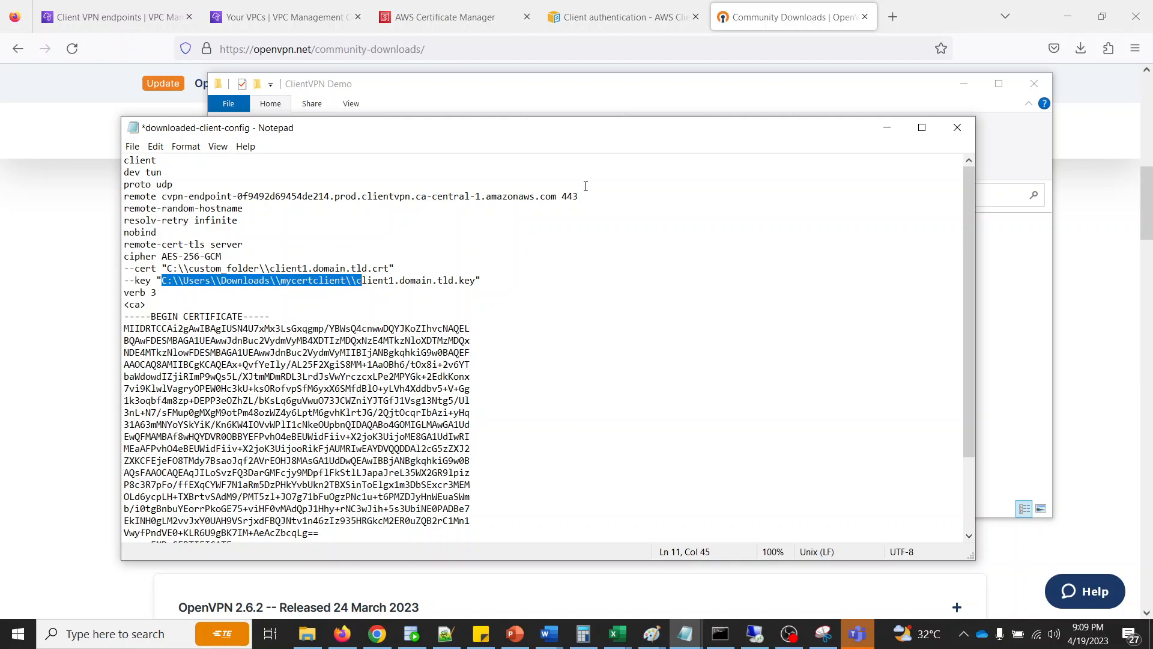
key("shift+Left")
type("C:\\custom_folder")
type("\\\\")
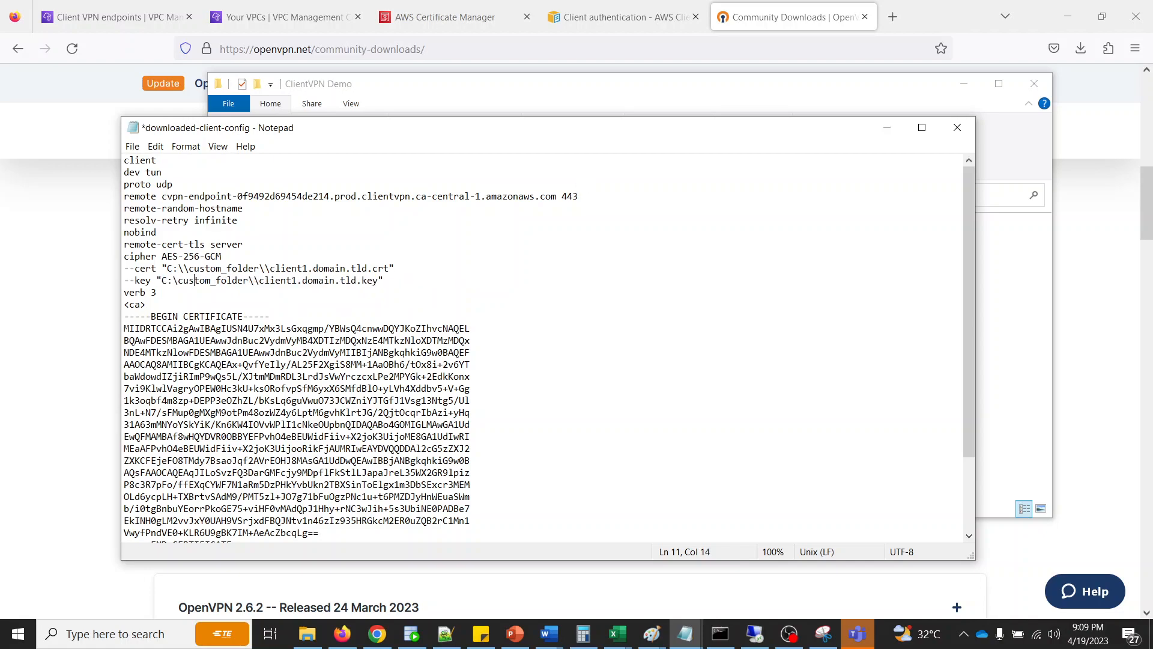
type("\\")
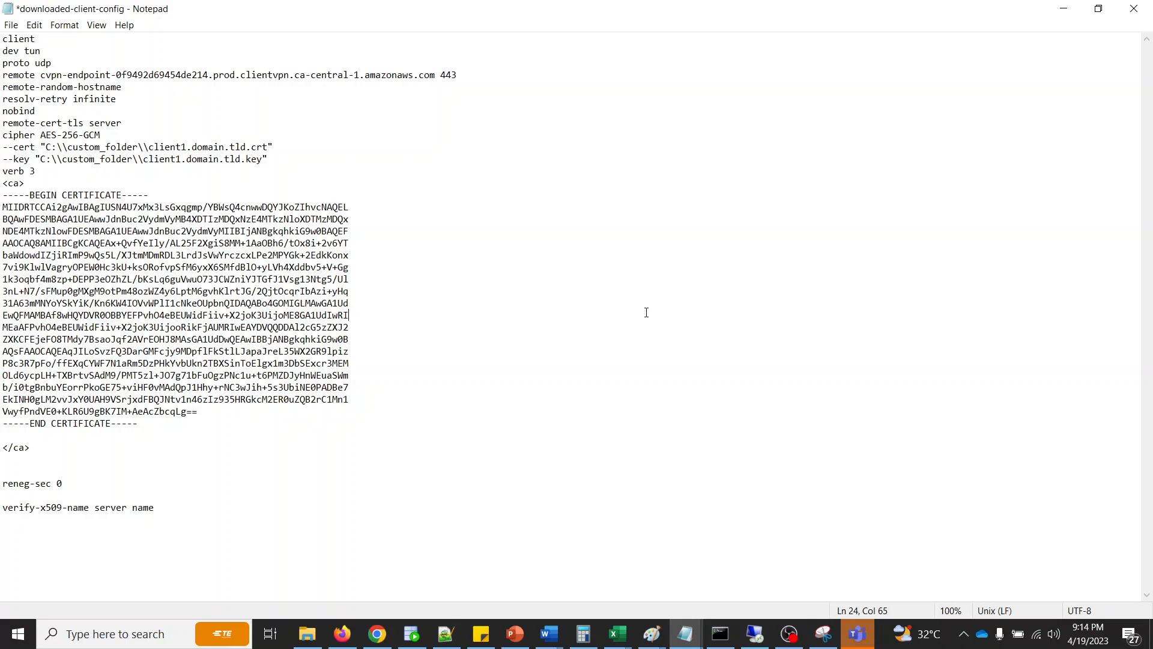
key("ctrl+s")
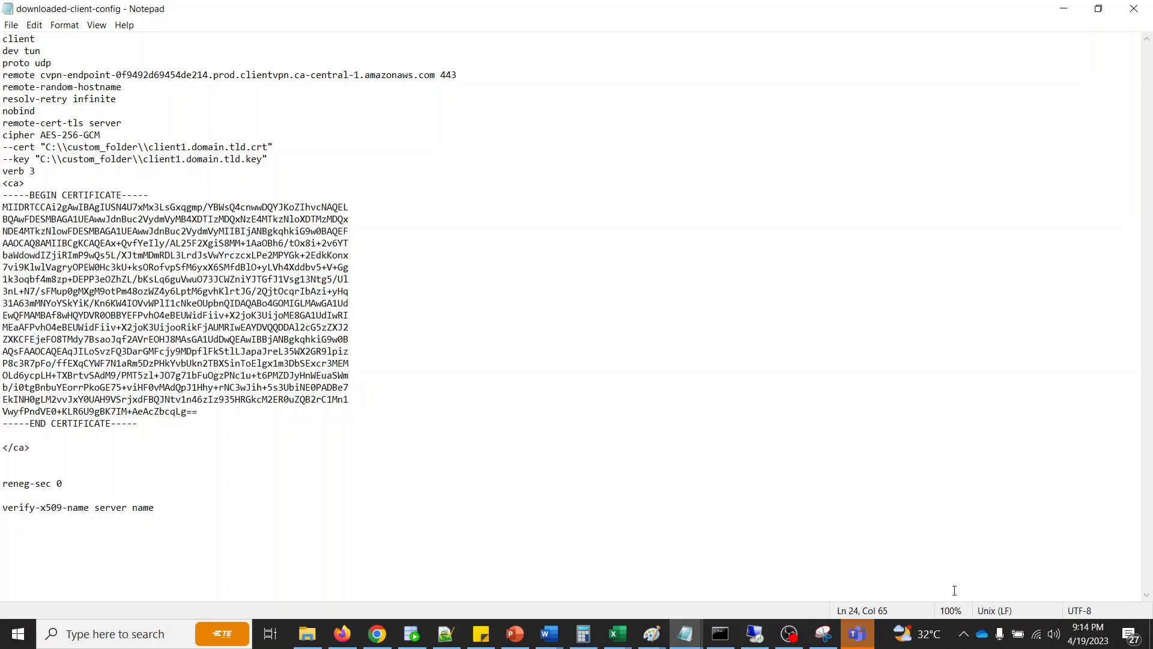
- Import downloaded-client-config from C:\ClientVPN Demo into OpenVPN GUI, replacing the existing config of that name
left_click(969, 634)
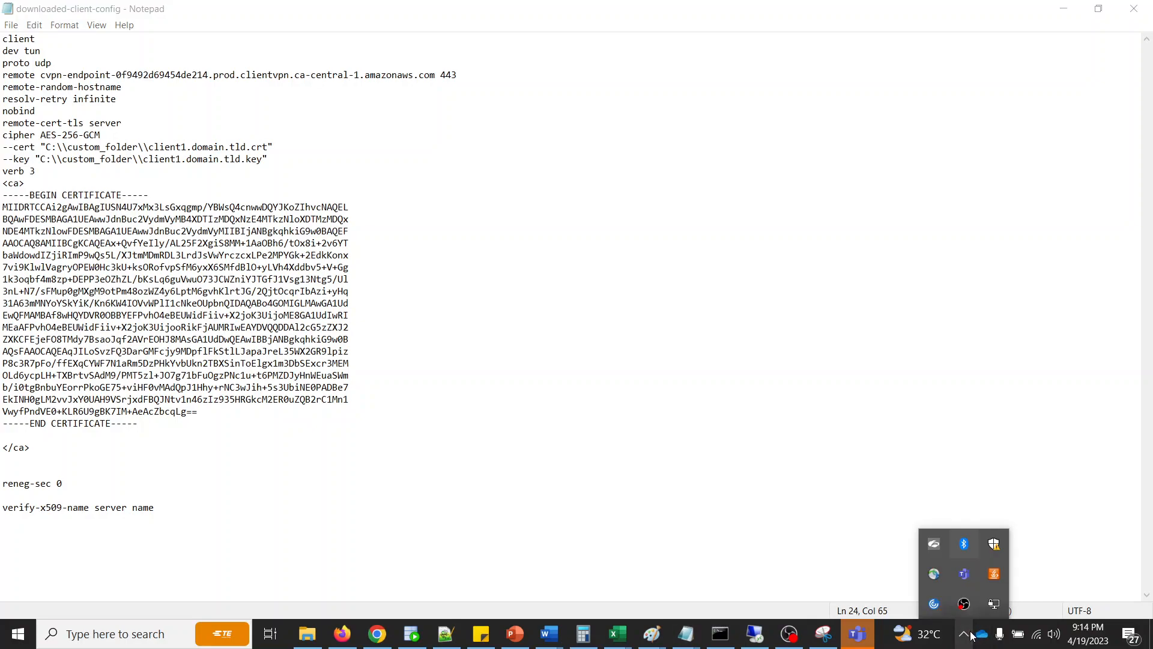
right_click(995, 609)
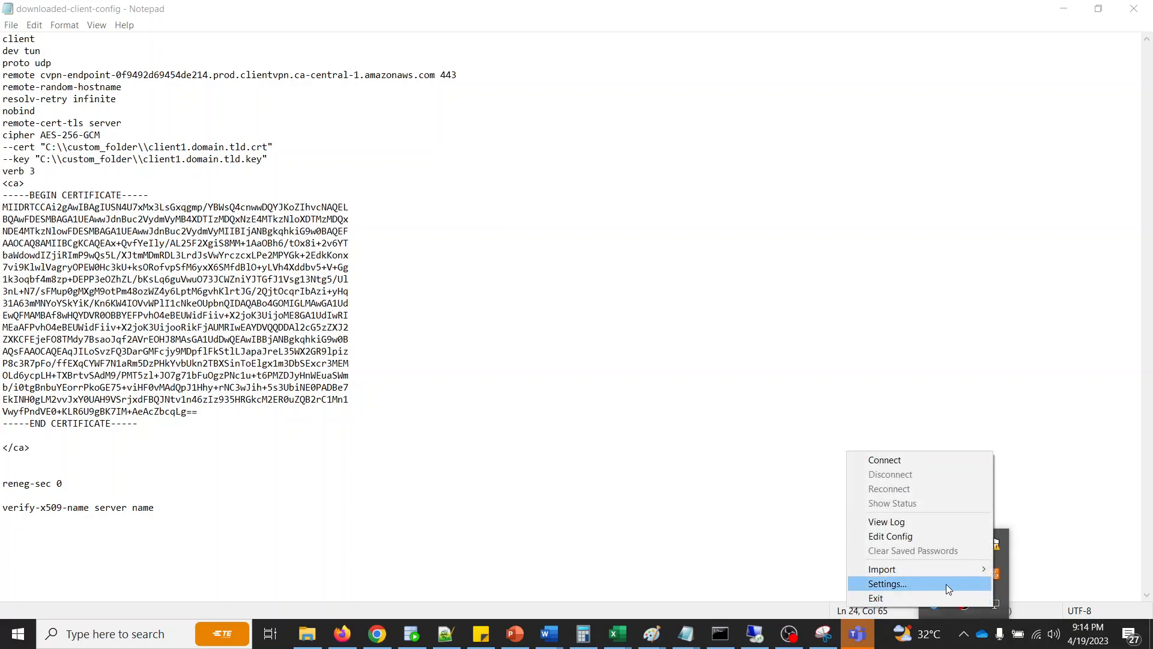
mouse_move(932, 570)
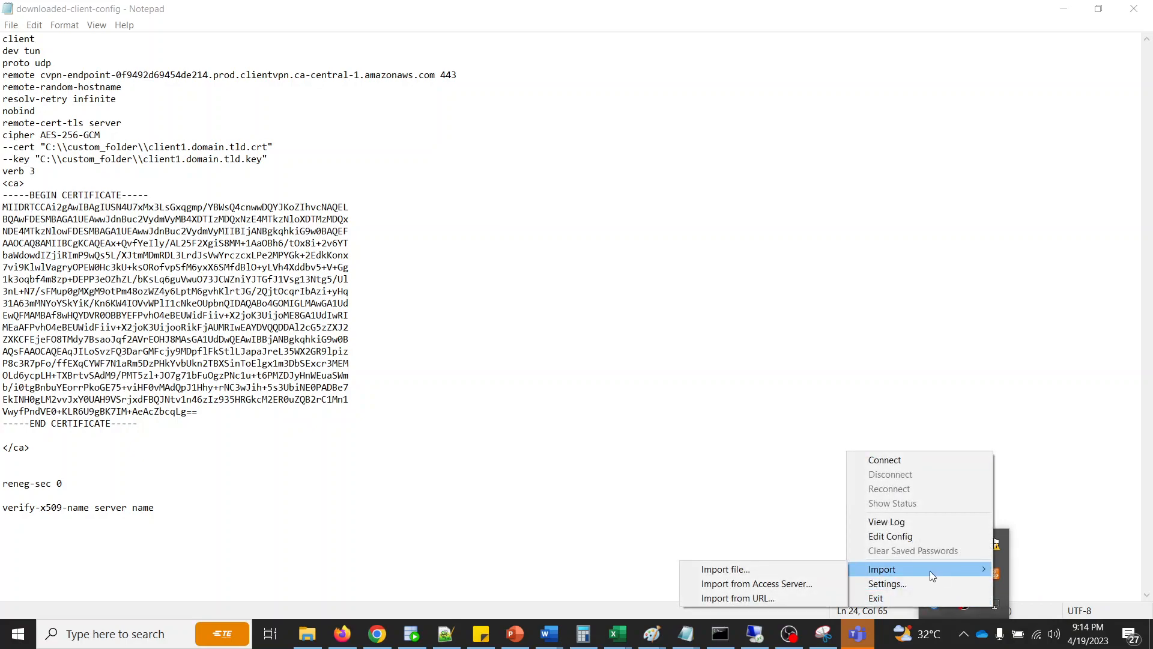
left_click(746, 567)
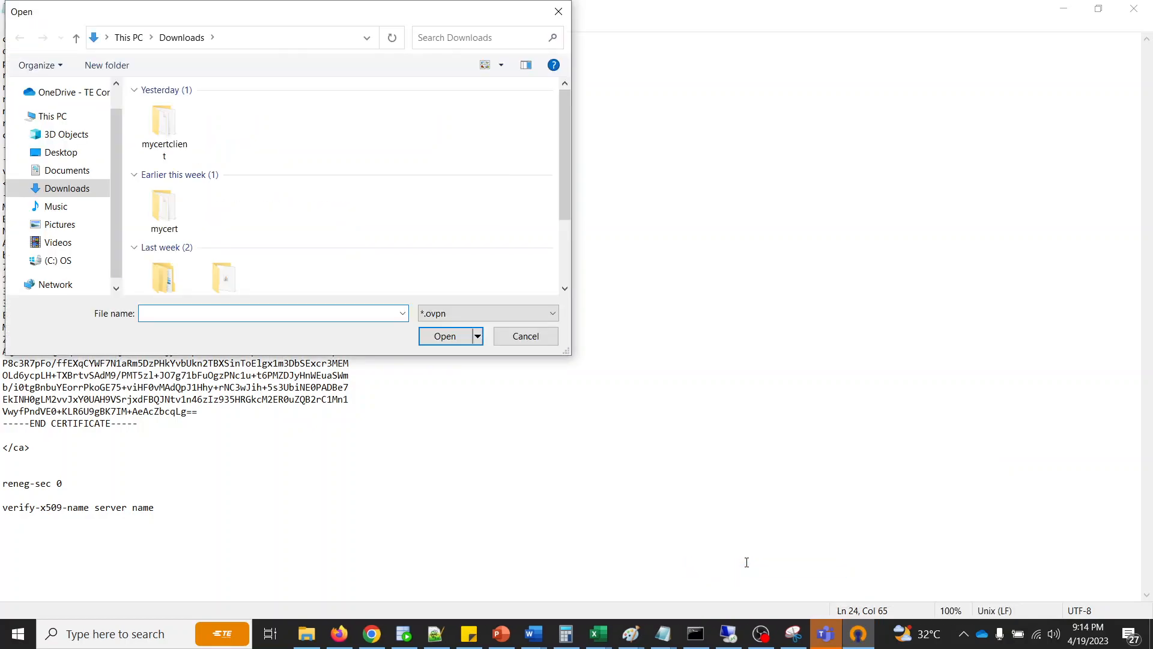
left_click(66, 269)
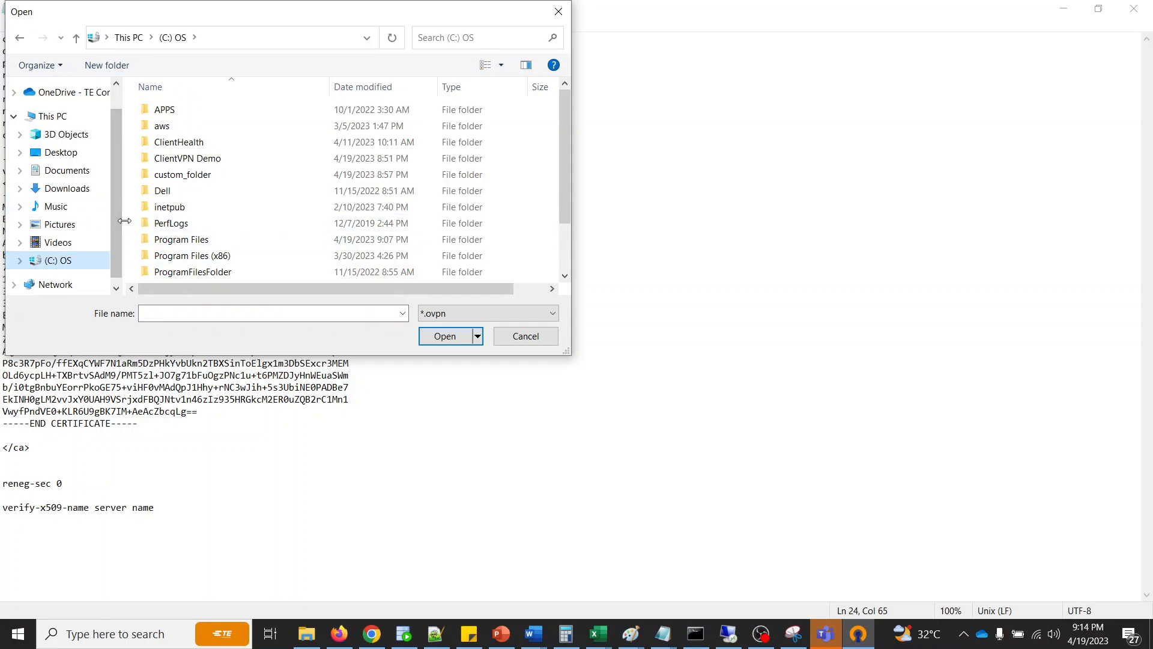
left_click_drag(121, 219, 101, 224)
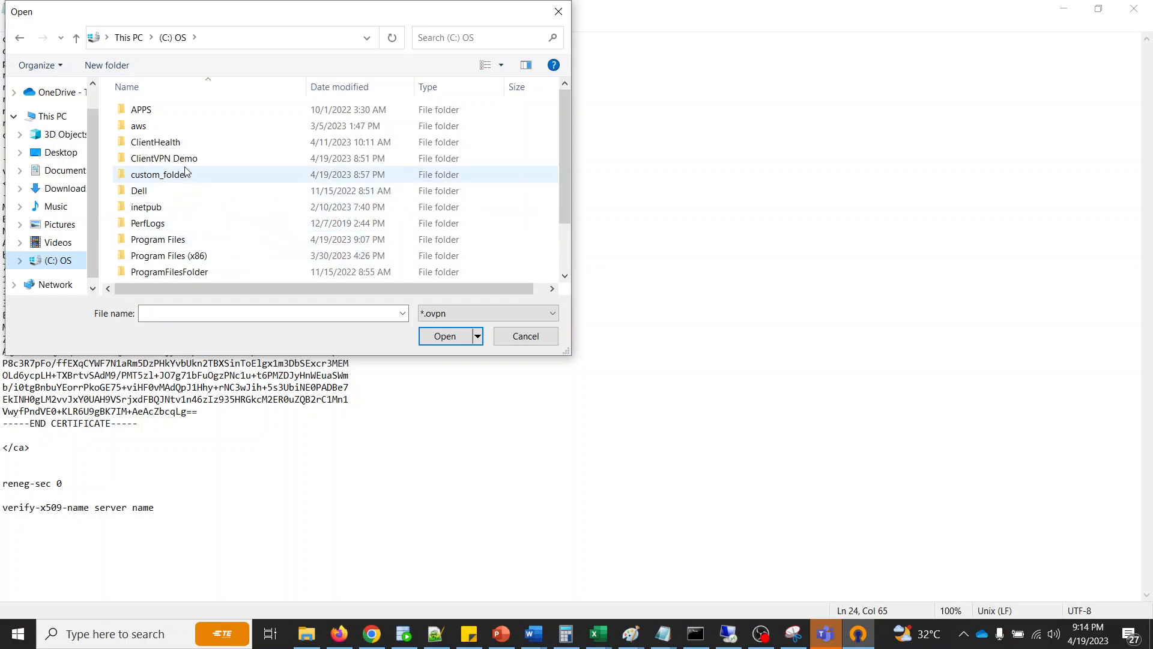
double_click(187, 159)
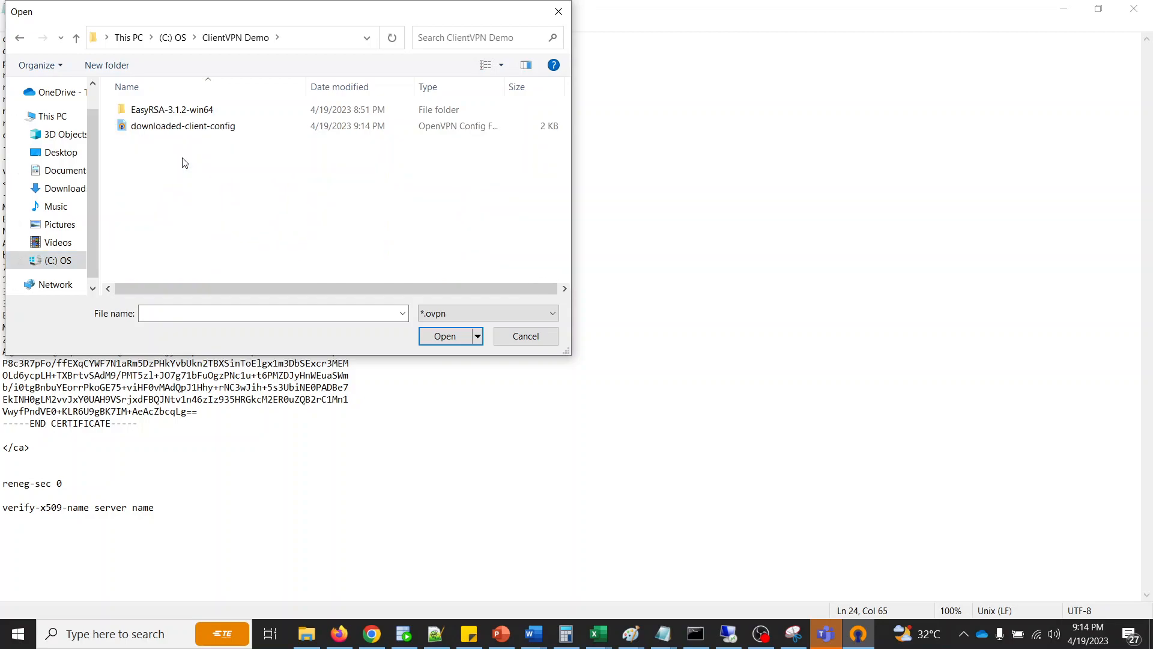
double_click(186, 126)
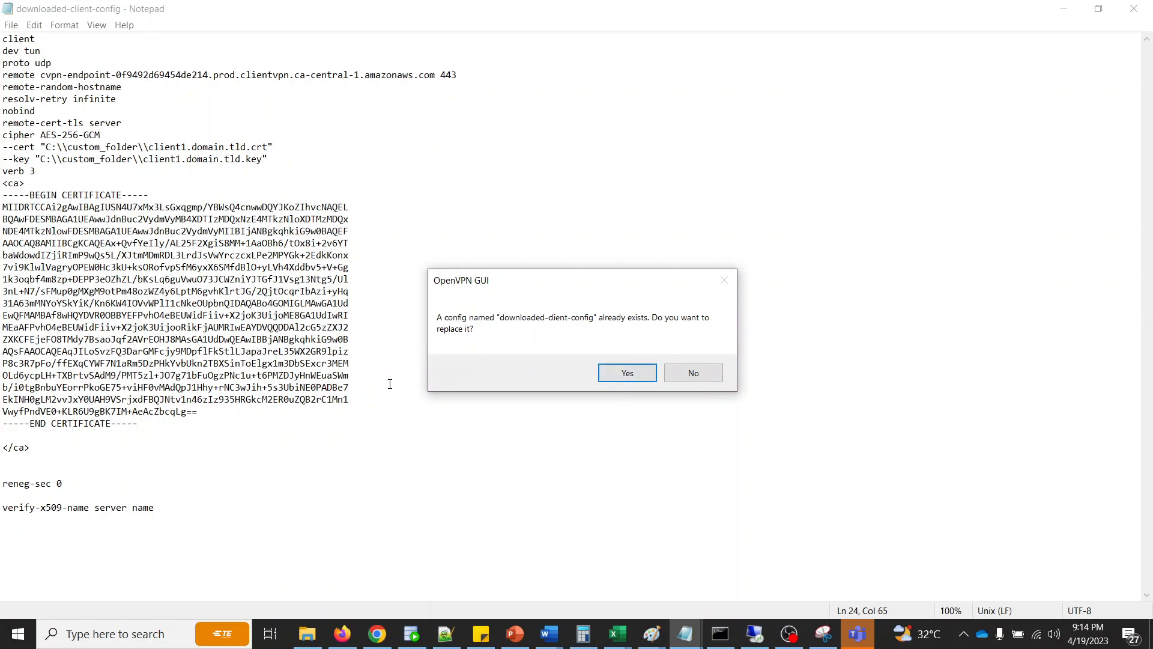
left_click(627, 374)
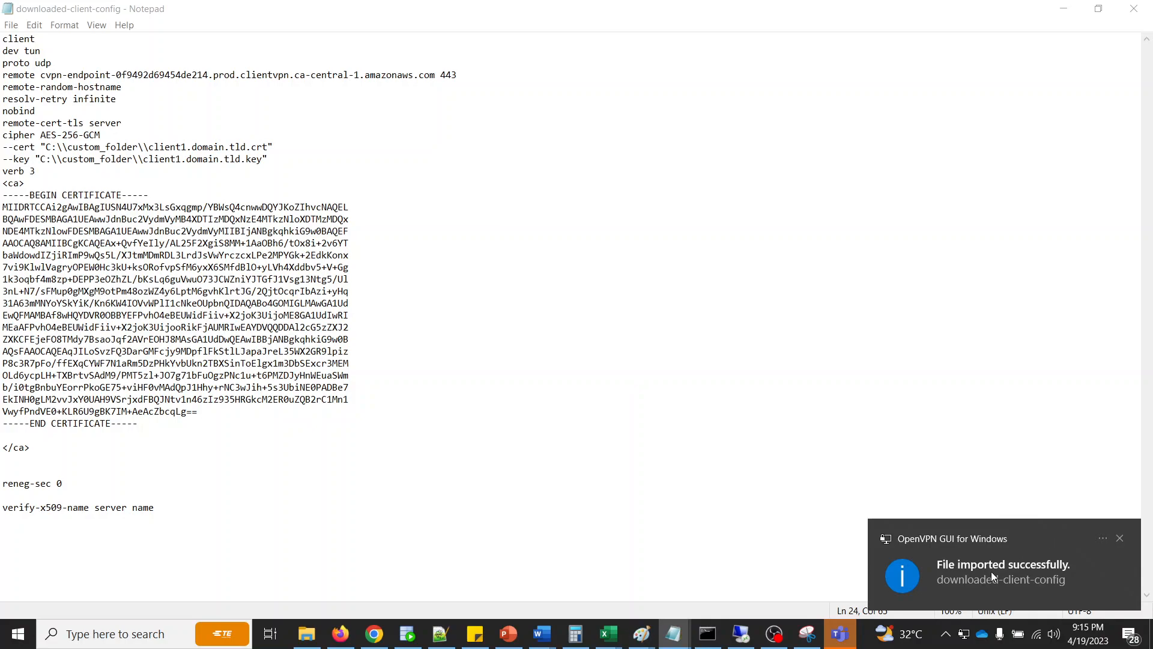
- Open the imported downloaded-client-config from OpenVPN GUI for editing, check its remote endpoint, --cert and --key lines, and close it
right_click(962, 634)
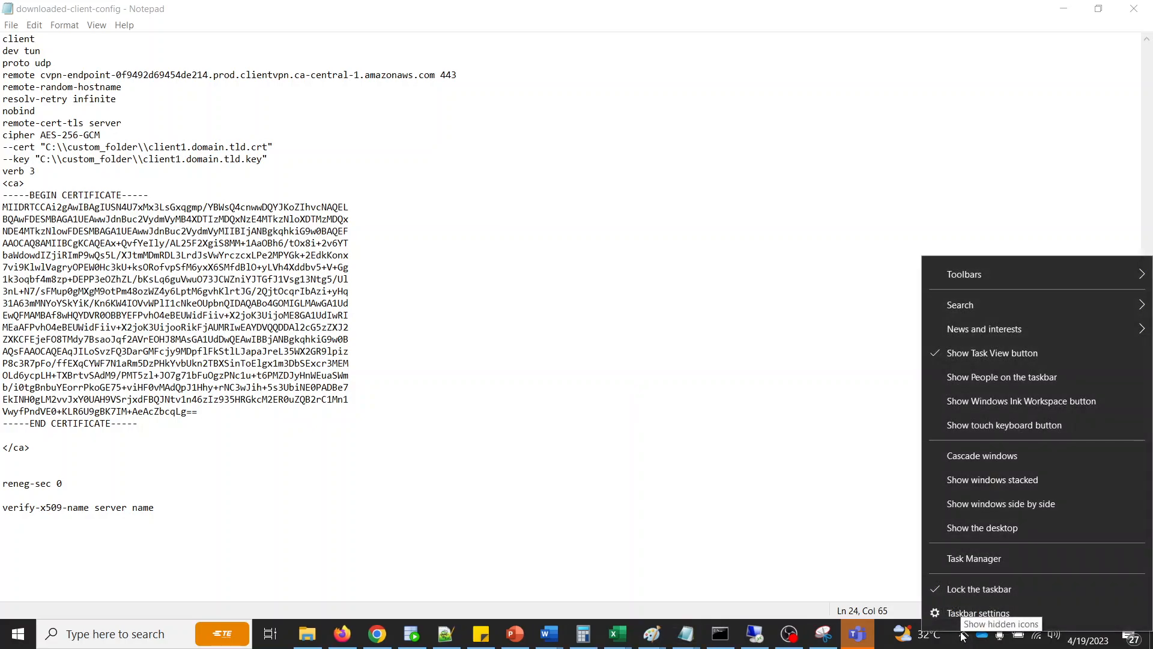
key("Escape")
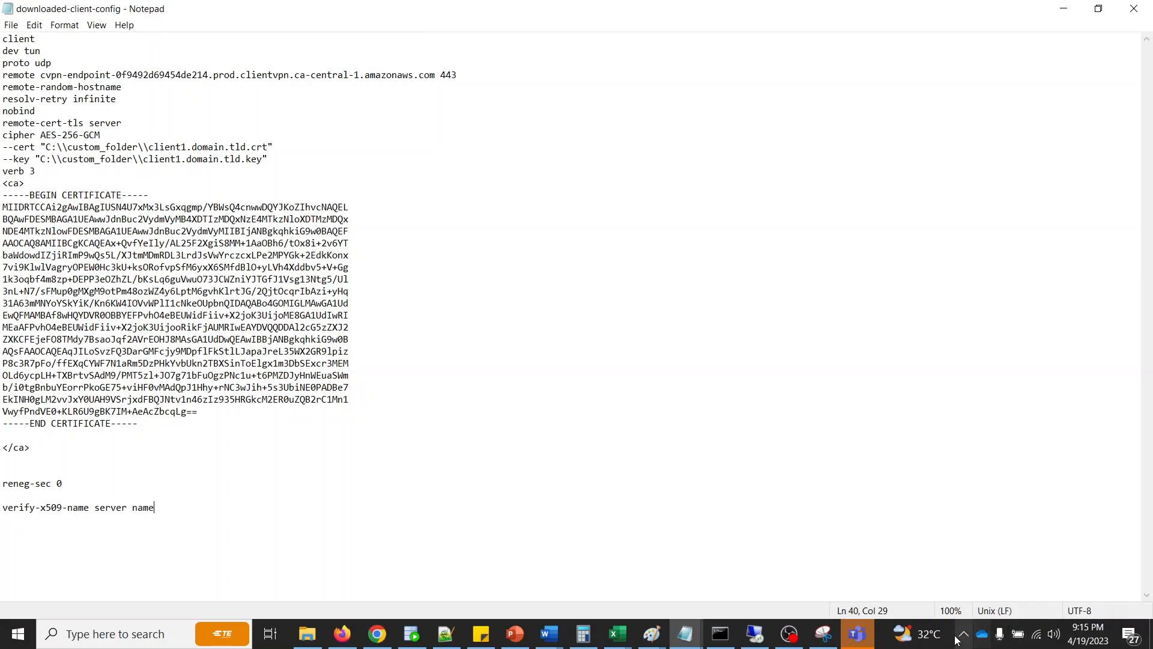
left_click(962, 635)
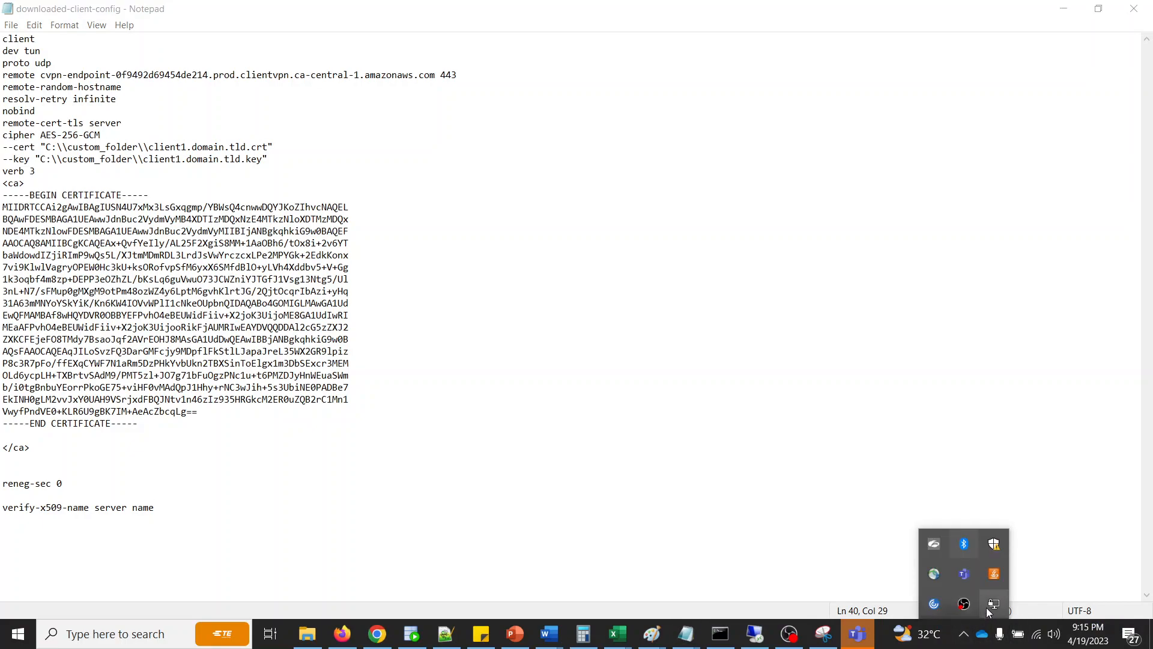
right_click(988, 607)
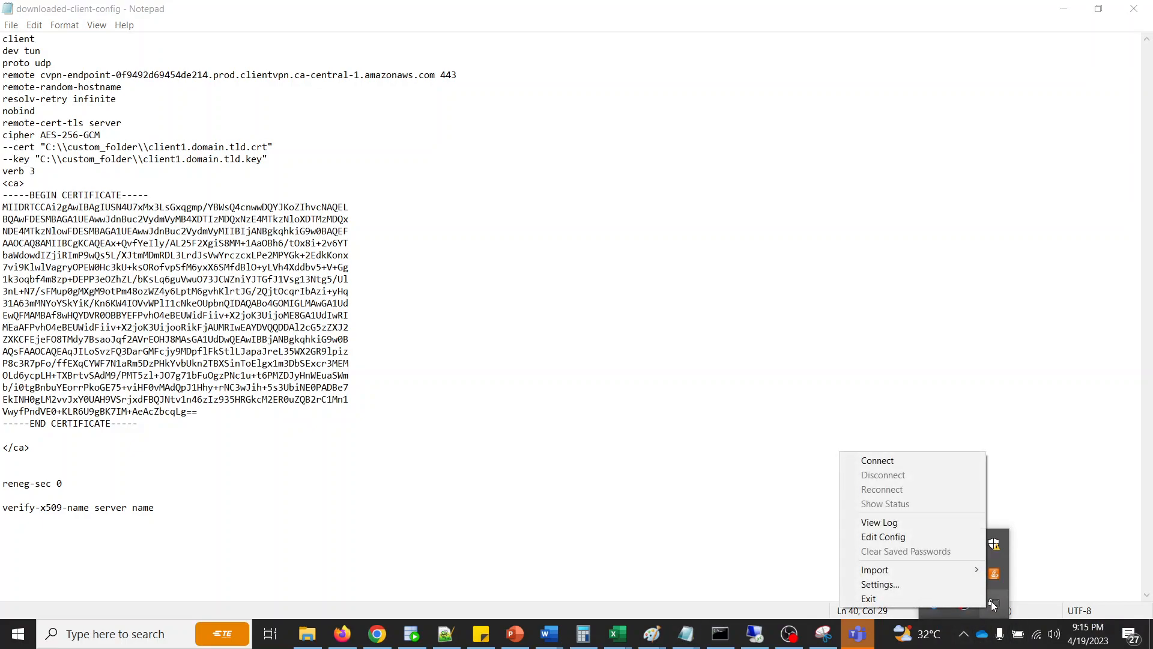
left_click(928, 535)
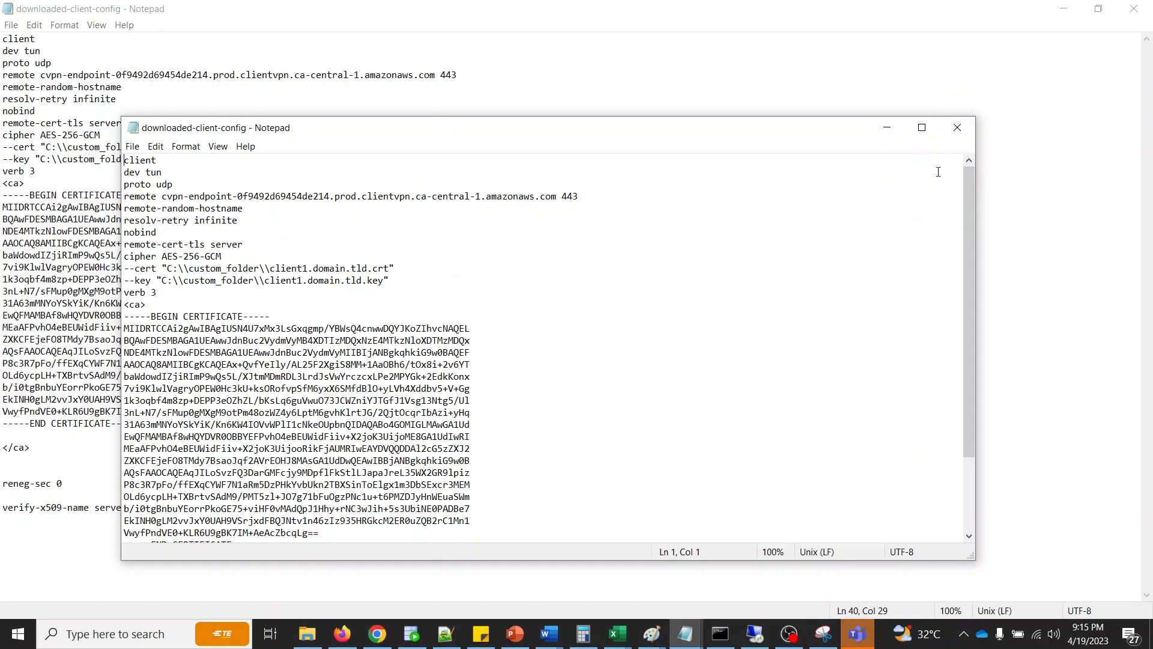
left_click(956, 134)
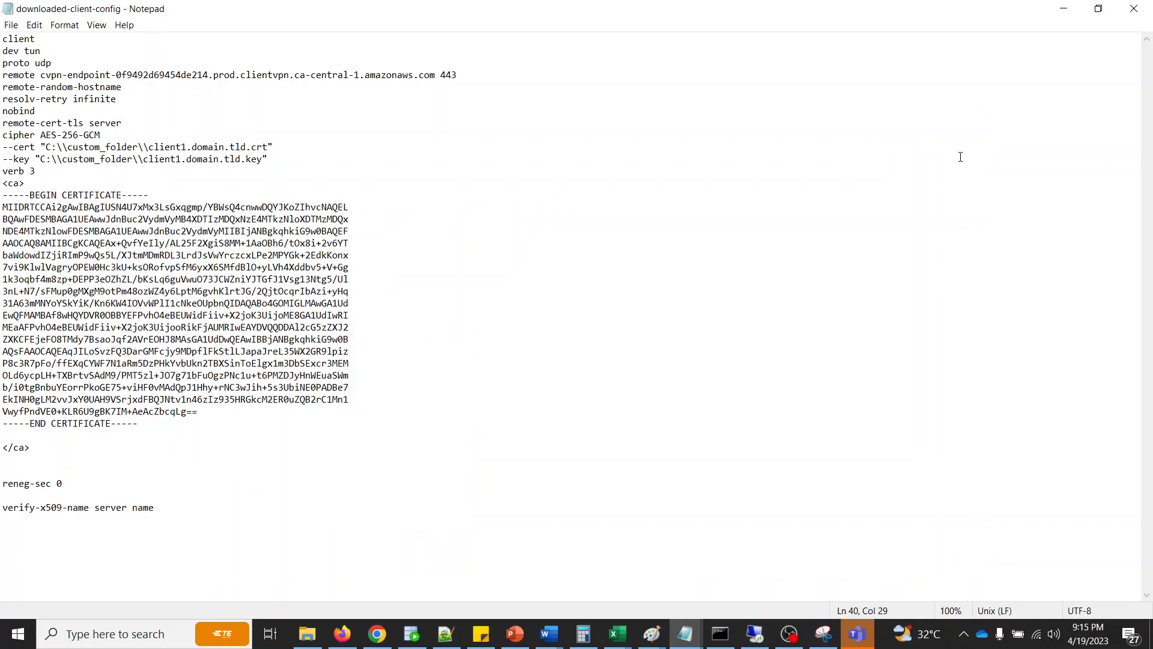
- Switch to the AWS console in Firefox and download the client configuration for the cp-vpn-endpoint Client VPN endpoint
key("alt+Tab")
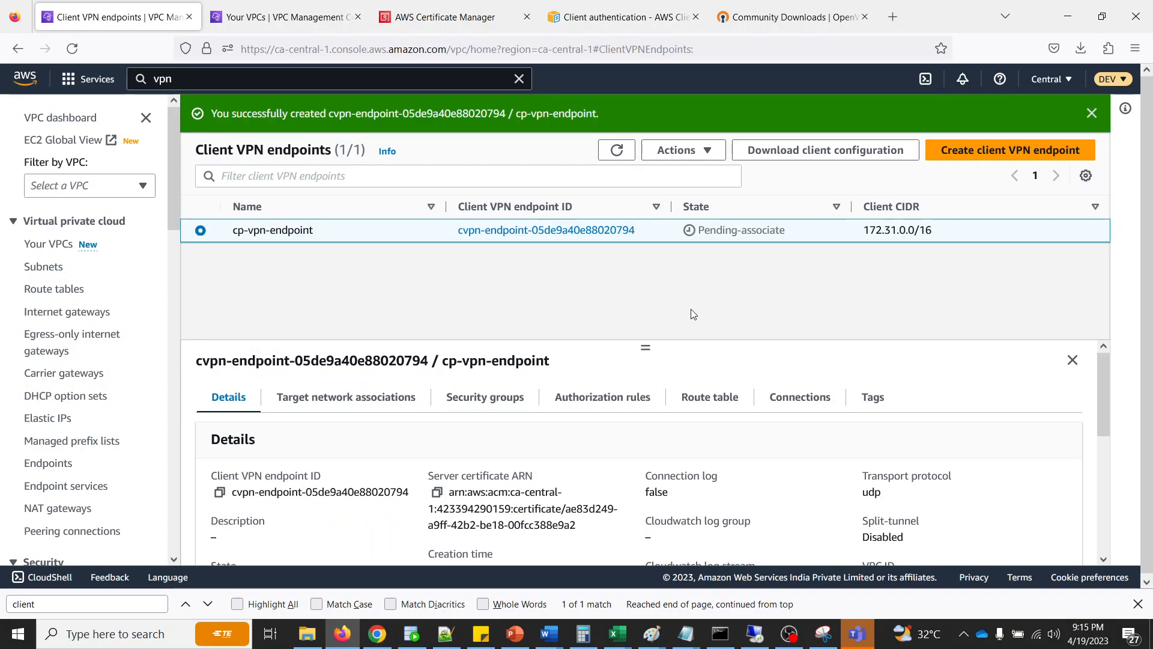
left_click(825, 150)
left_click(838, 394)
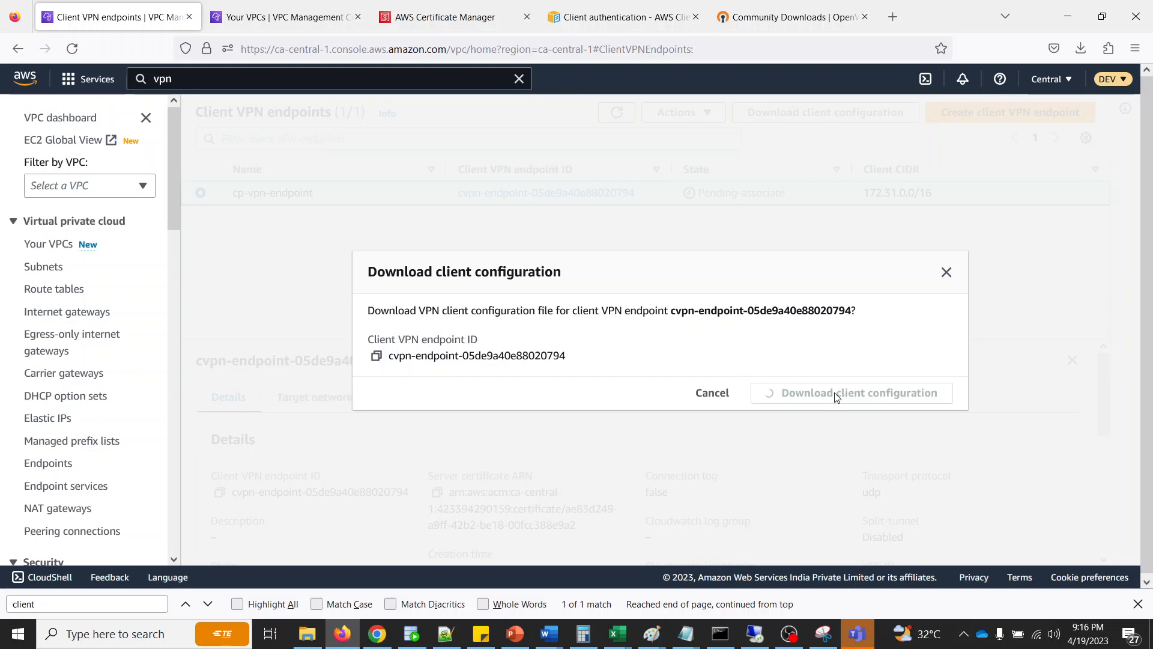
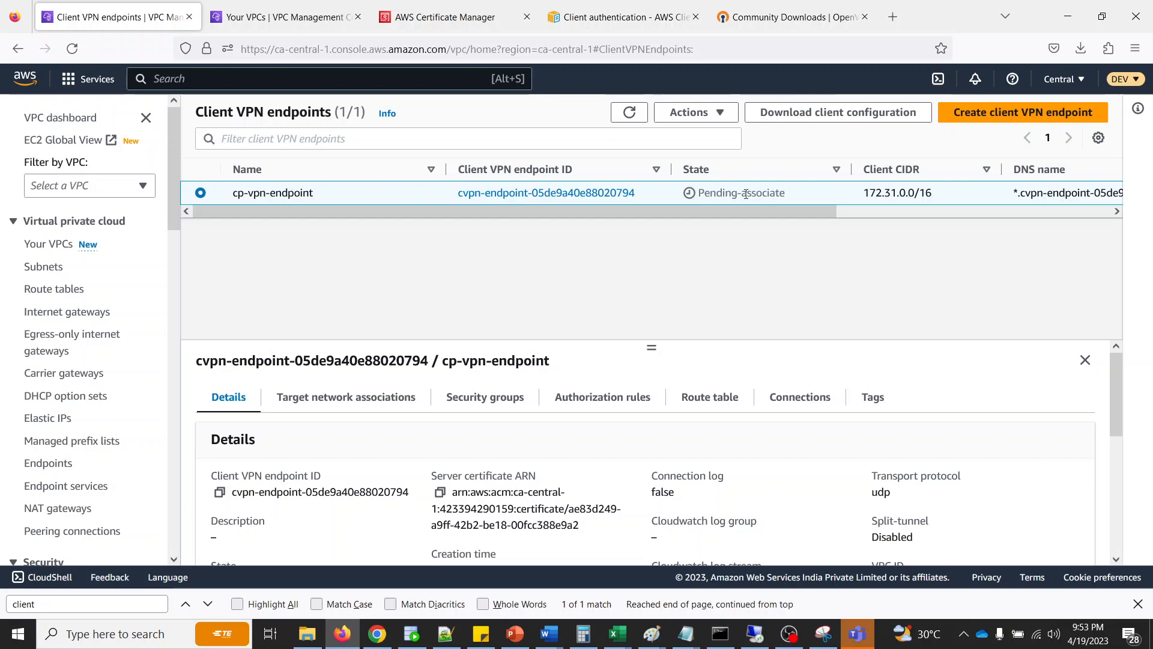
- Try to associate subnet-029c0ca8953e6ccc8 (ca-central-1a) of VPC vpc-07699f7bc5ce2039e as a target network with cp-vpn-endpoint
left_click(314, 407)
scroll(337, 405, "down", 2)
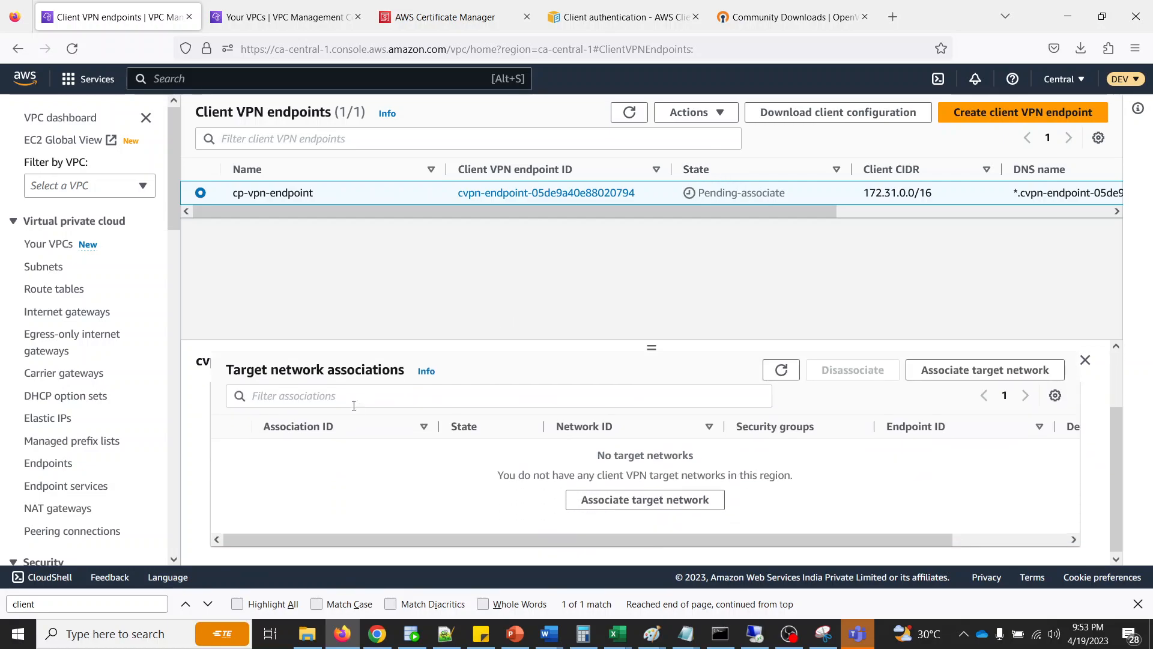
left_click(610, 500)
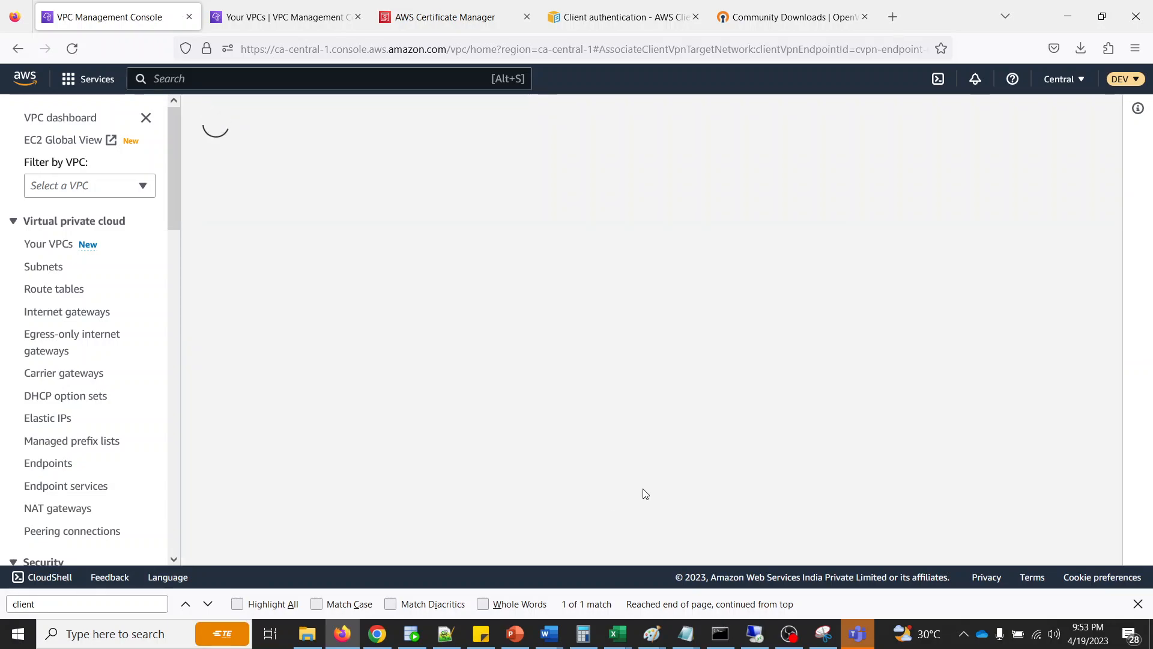
left_click(144, 322)
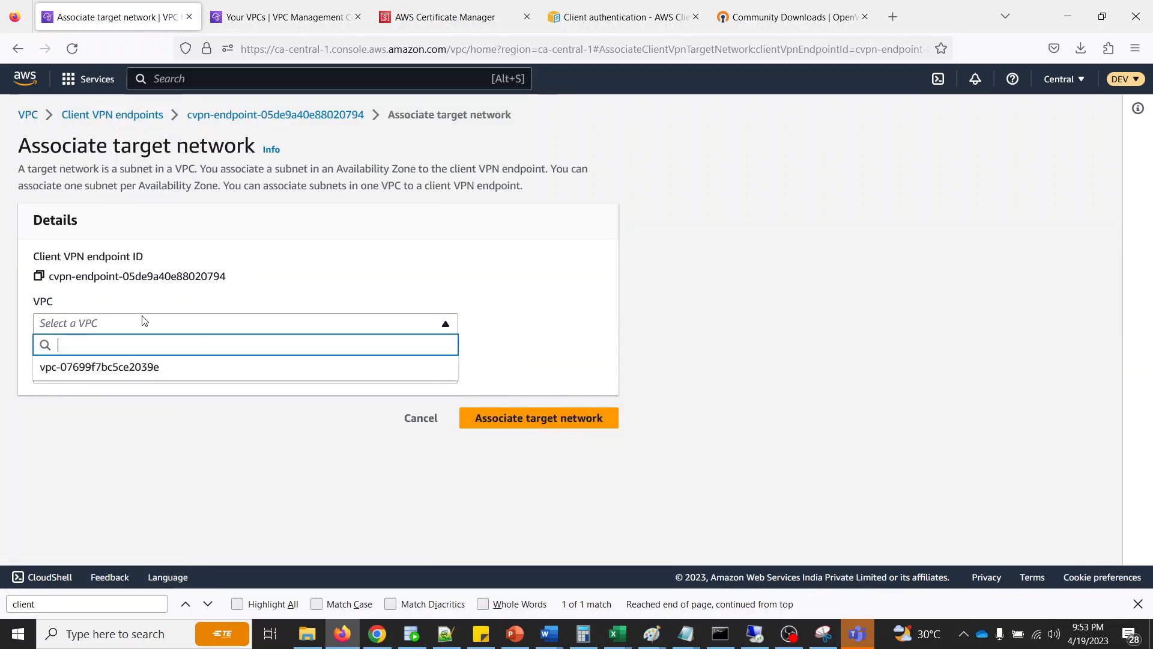
left_click(137, 366)
left_click(174, 374)
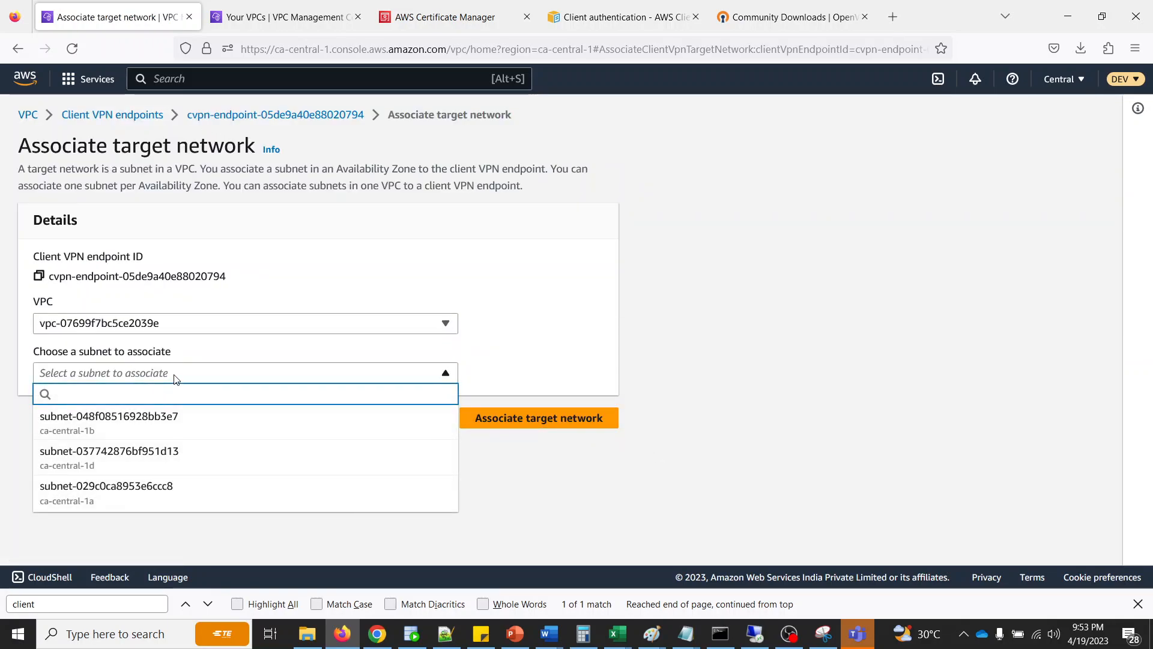
left_click(91, 508)
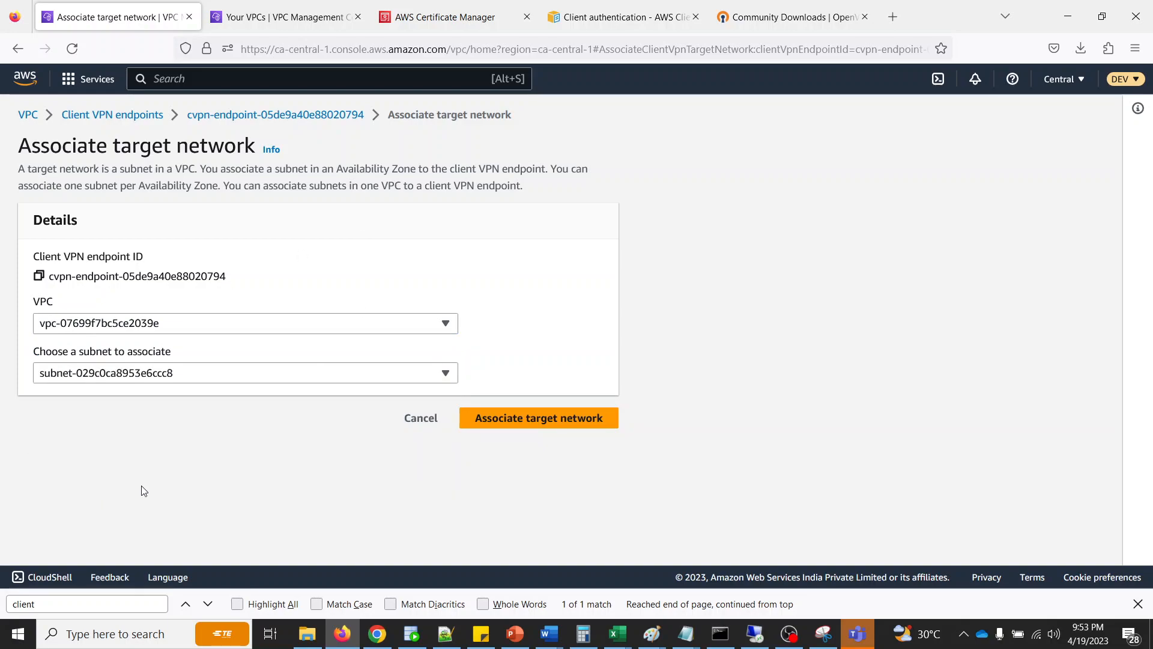
left_click(519, 420)
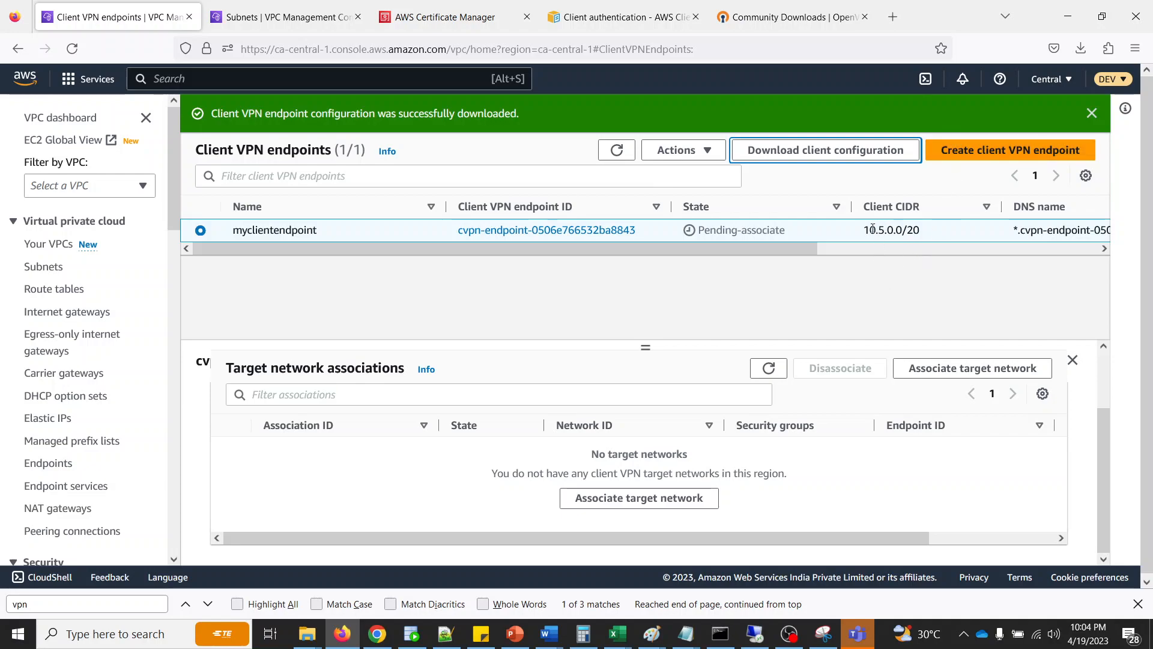
- Check myclientendpoint's client CIDR and details, and view the Client IPv4 CIDR setting in the endpoint creation form without creating an endpoint
left_click_drag(868, 227, 940, 232)
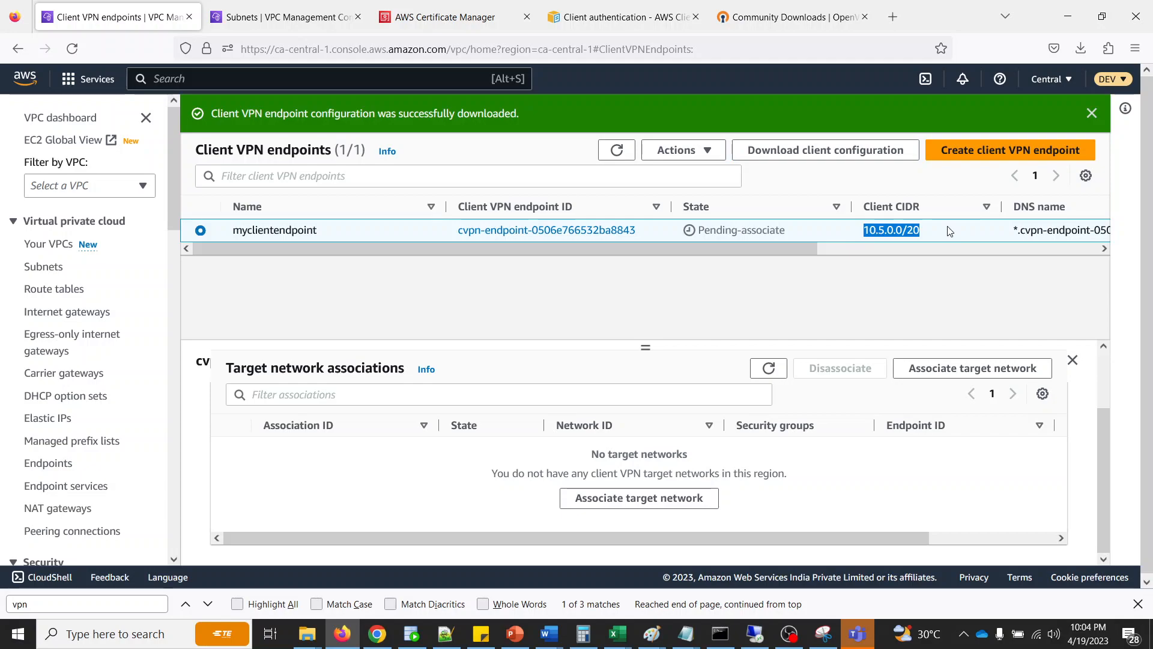
left_click(856, 307)
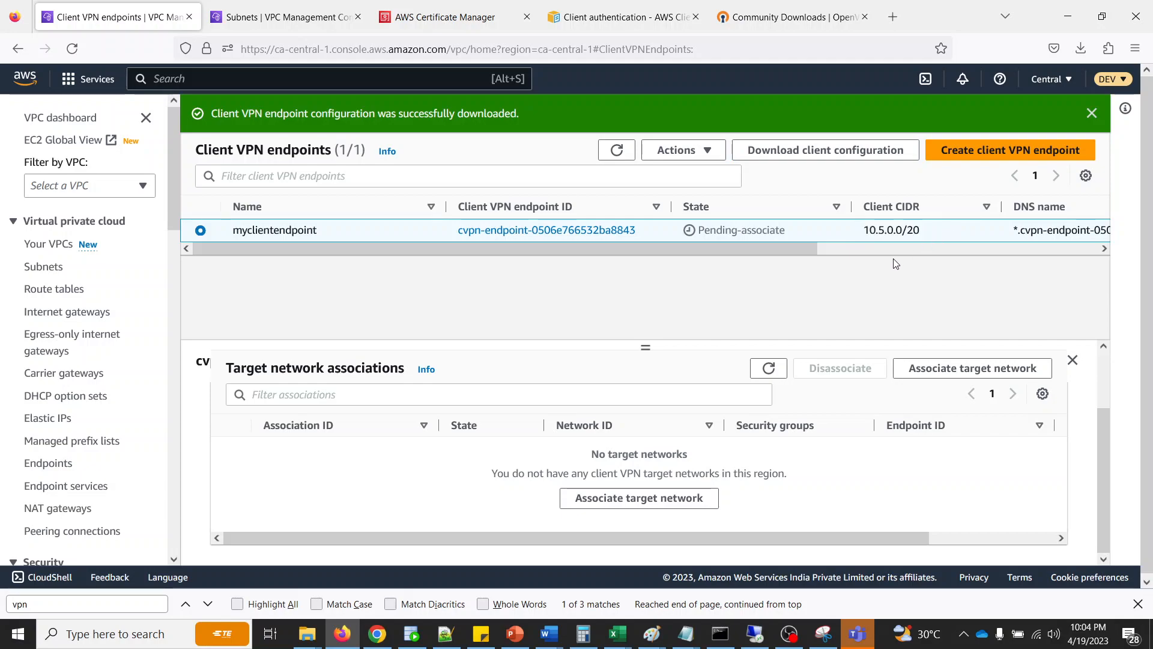
left_click(1010, 150)
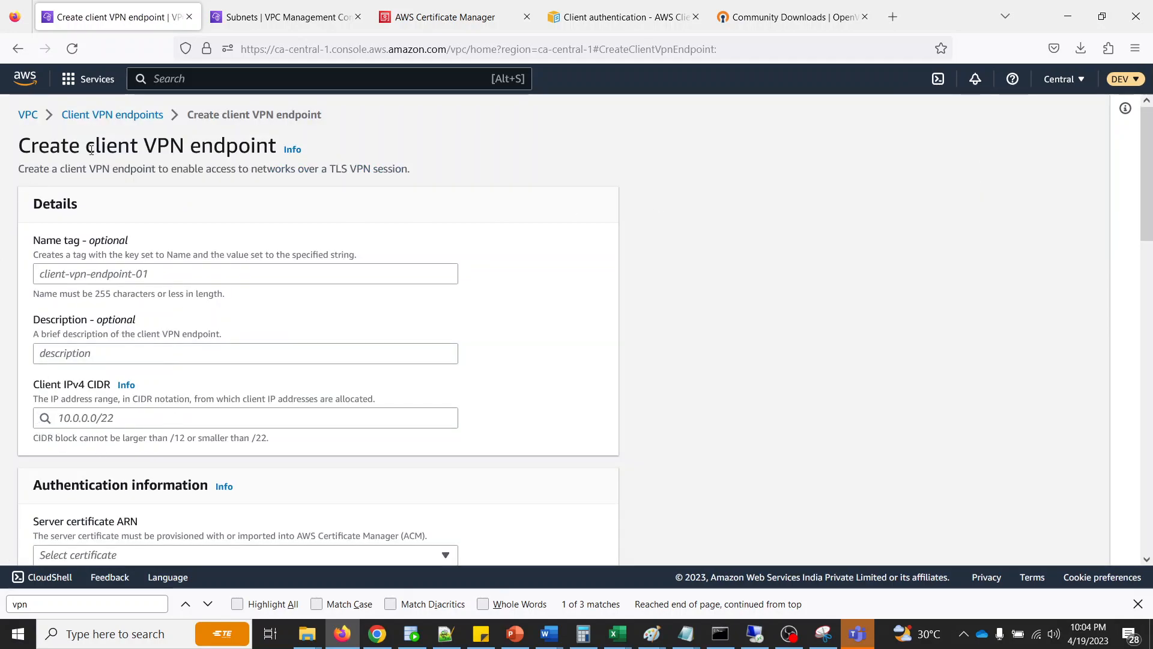
left_click(107, 418)
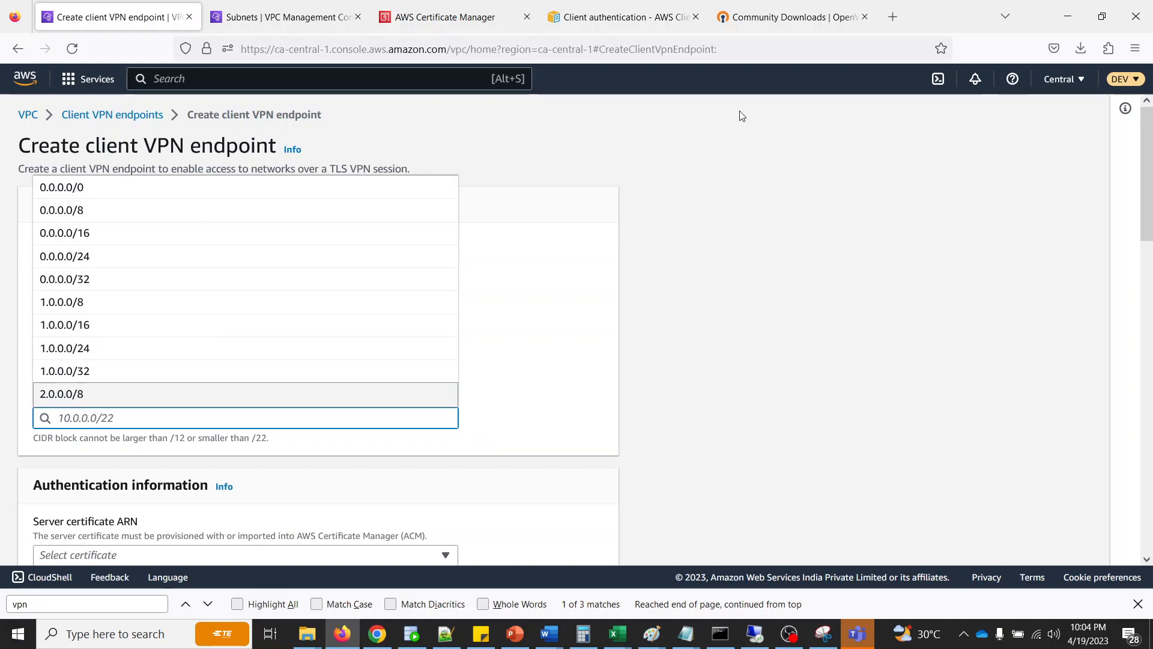
left_click(664, 198)
left_click(78, 114)
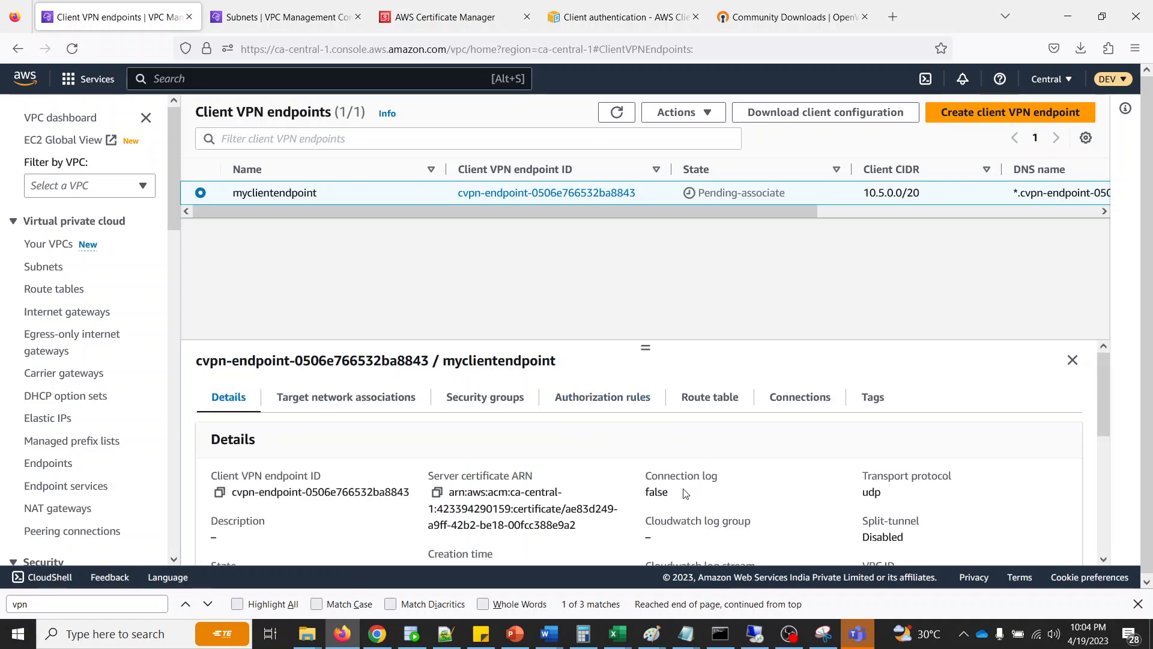
scroll(688, 474, "down", 1)
scroll(690, 460, "down", 1)
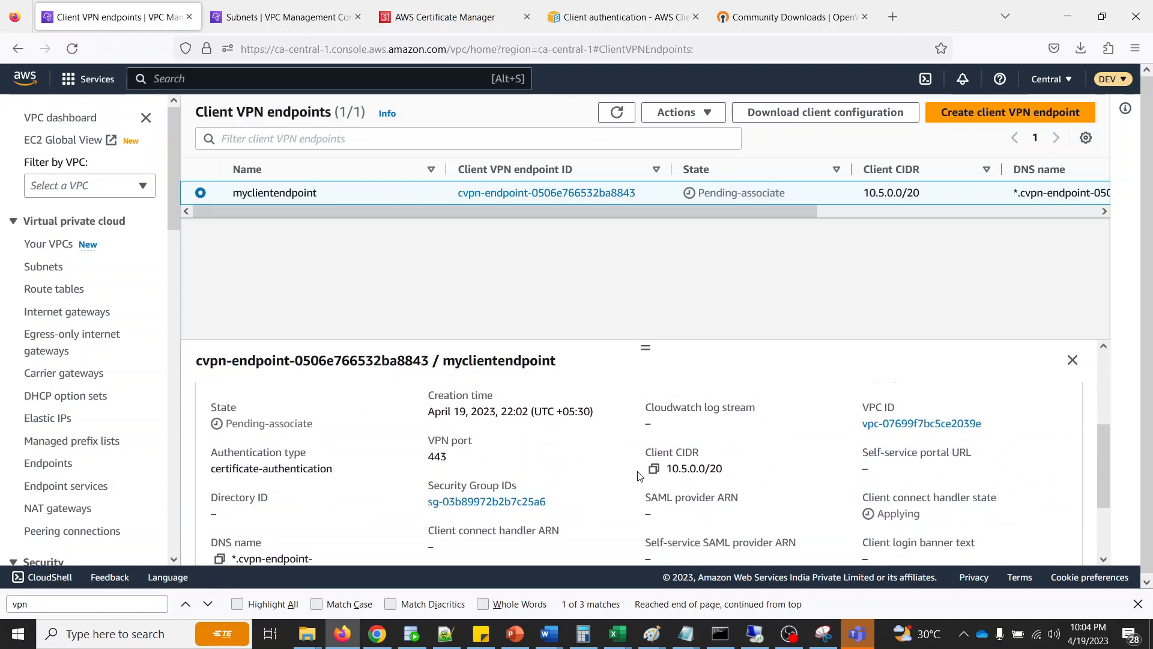
scroll(792, 501, "down", 1)
scroll(792, 501, "up", 3)
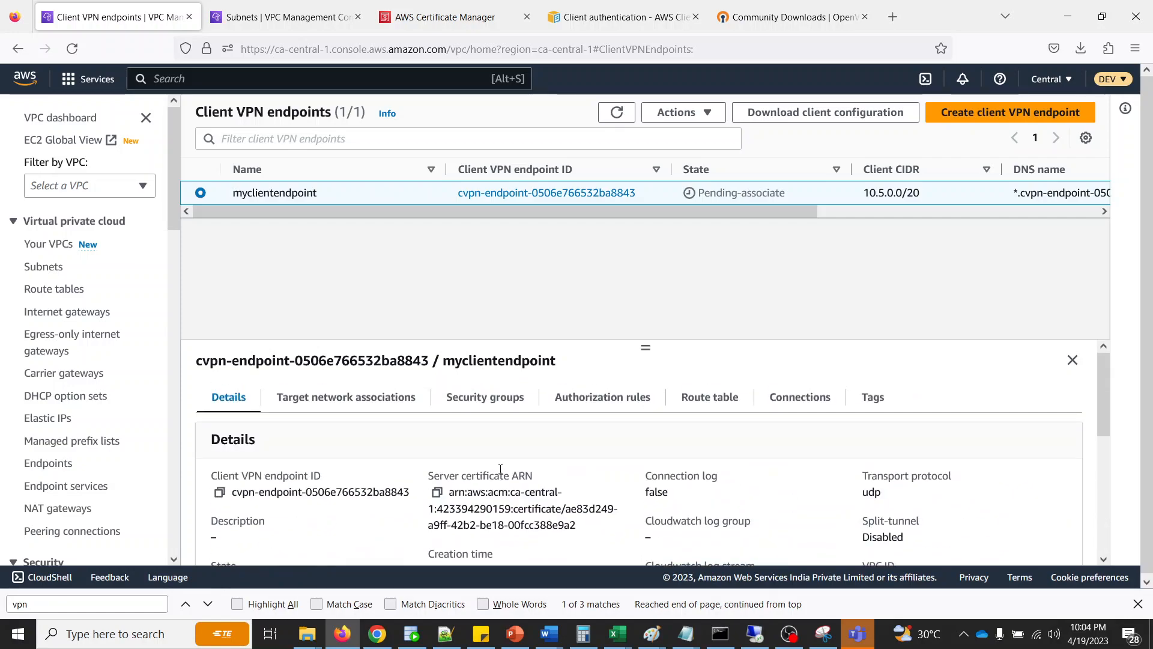
- Associate subnet-029c0ca8953e6ccc8 (ca-central-1a) of VPC vpc-07699f7bc5ce2039e as a target network with myclientendpoint
left_click(334, 413)
scroll(394, 458, "down", 1)
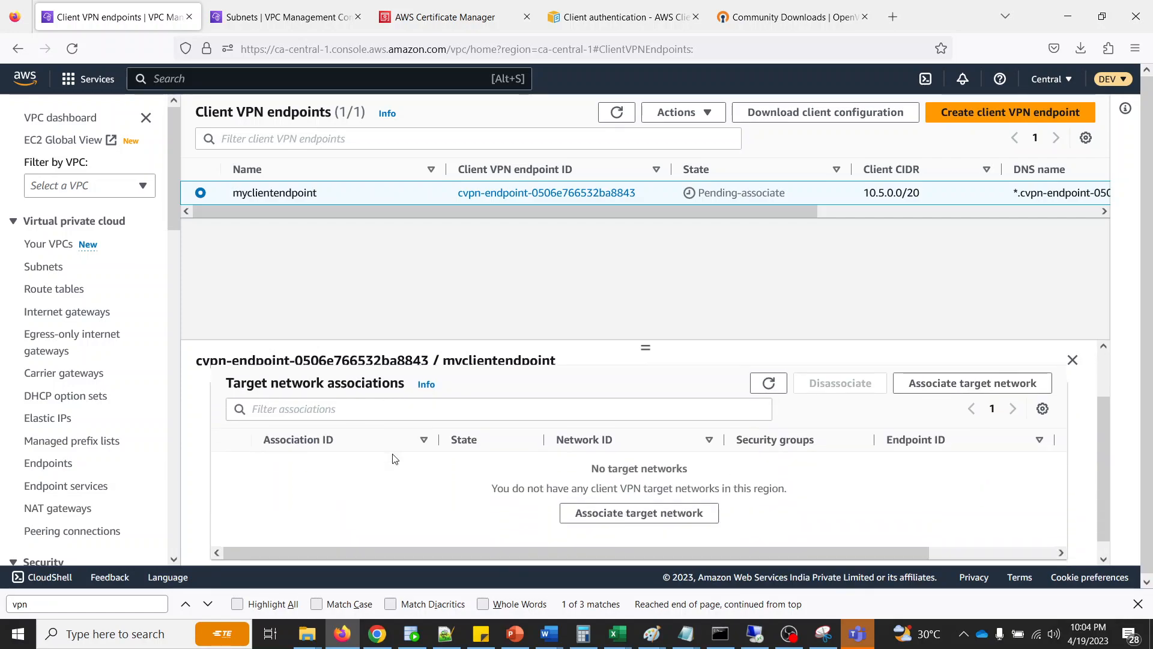
left_click(611, 506)
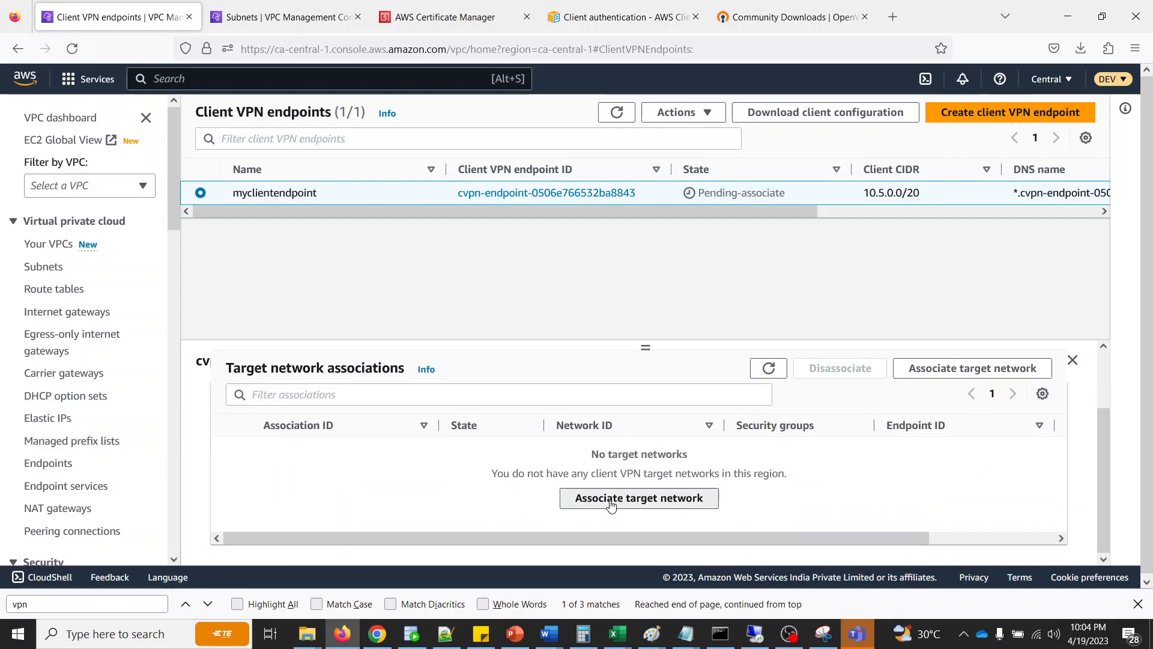
left_click(165, 325)
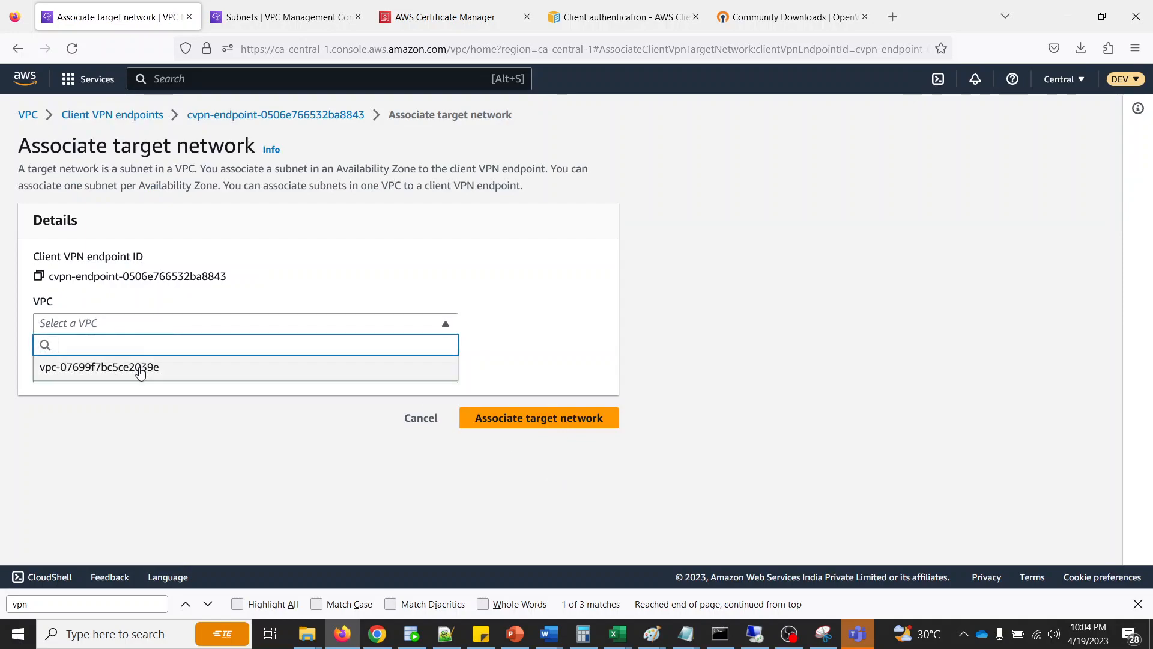
left_click(148, 367)
left_click(159, 375)
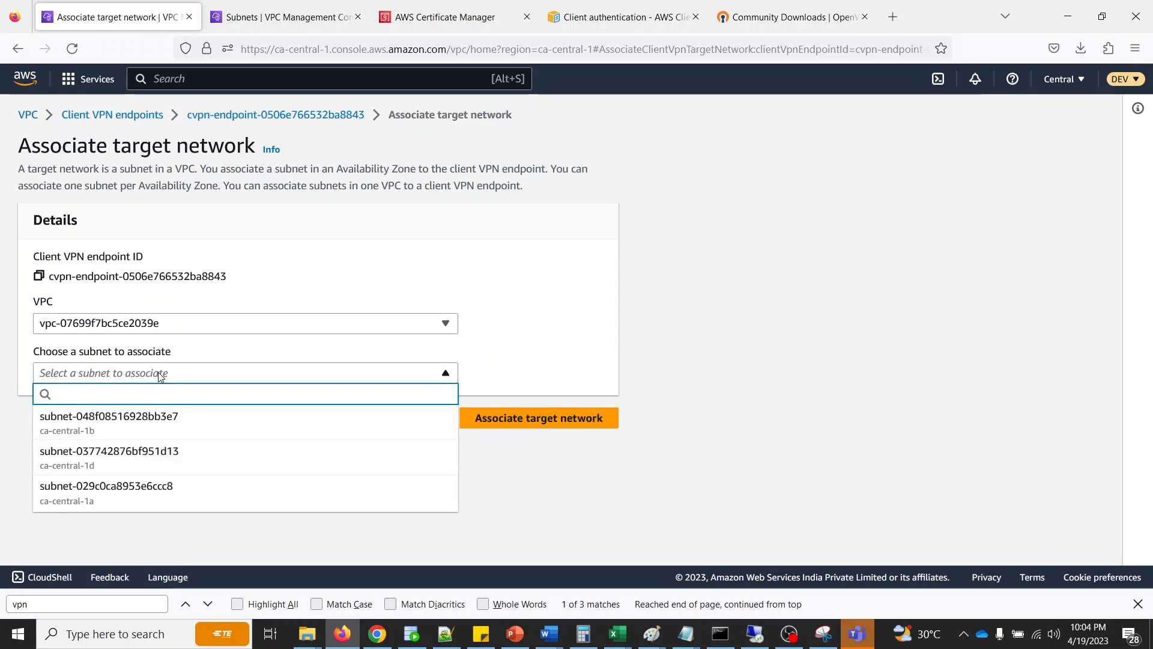
left_click(98, 501)
left_click(527, 422)
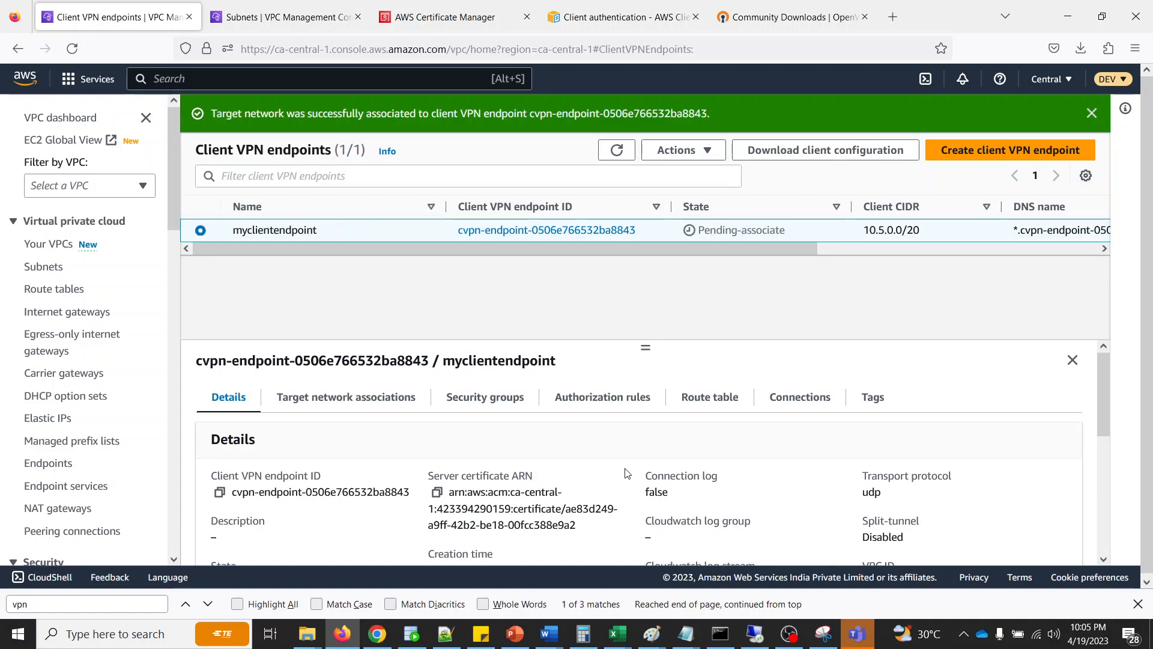
- Refresh the Client VPN endpoints and check the target network association and security group of myclientendpoint
left_click(616, 148)
left_click(619, 150)
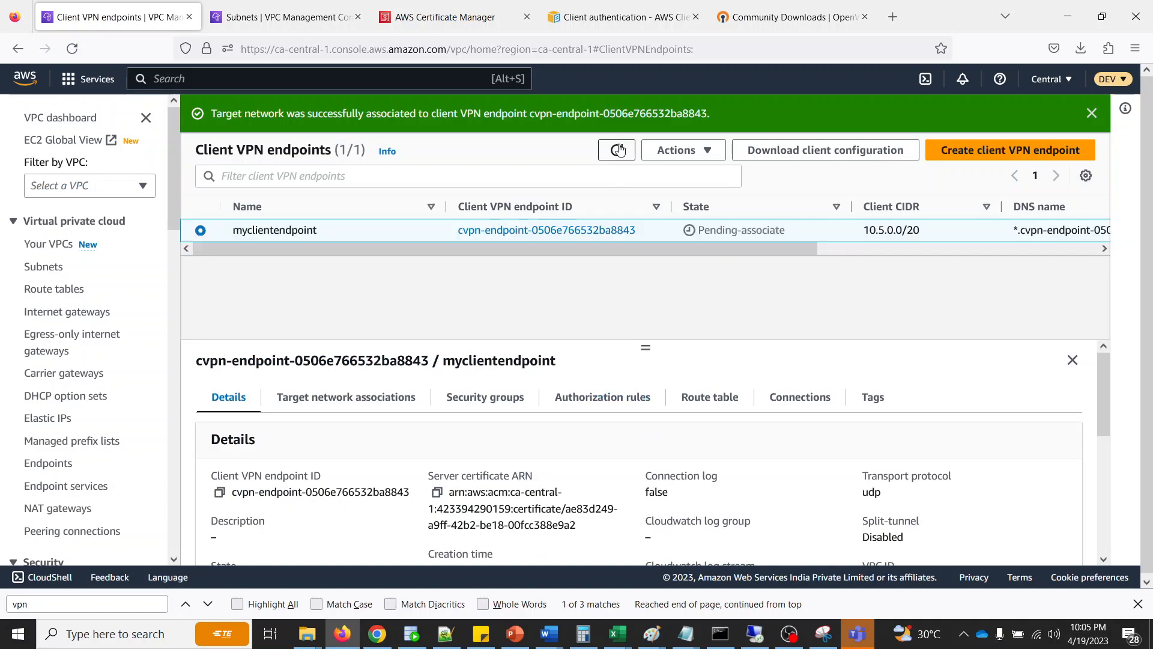
left_click(337, 397)
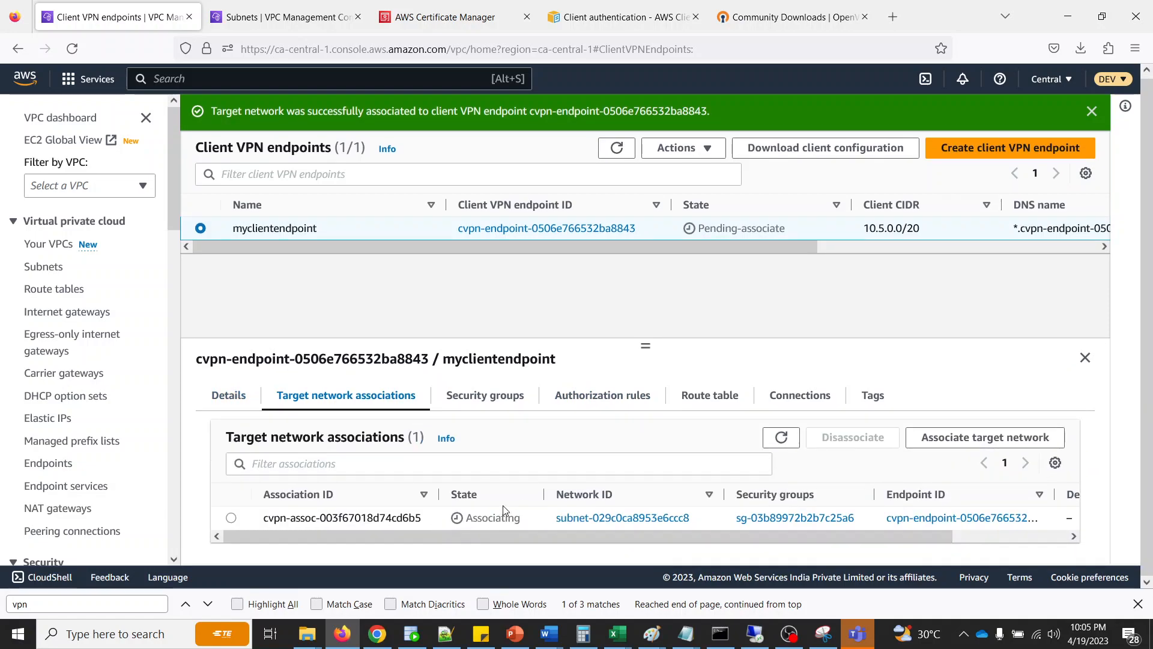
left_click(488, 397)
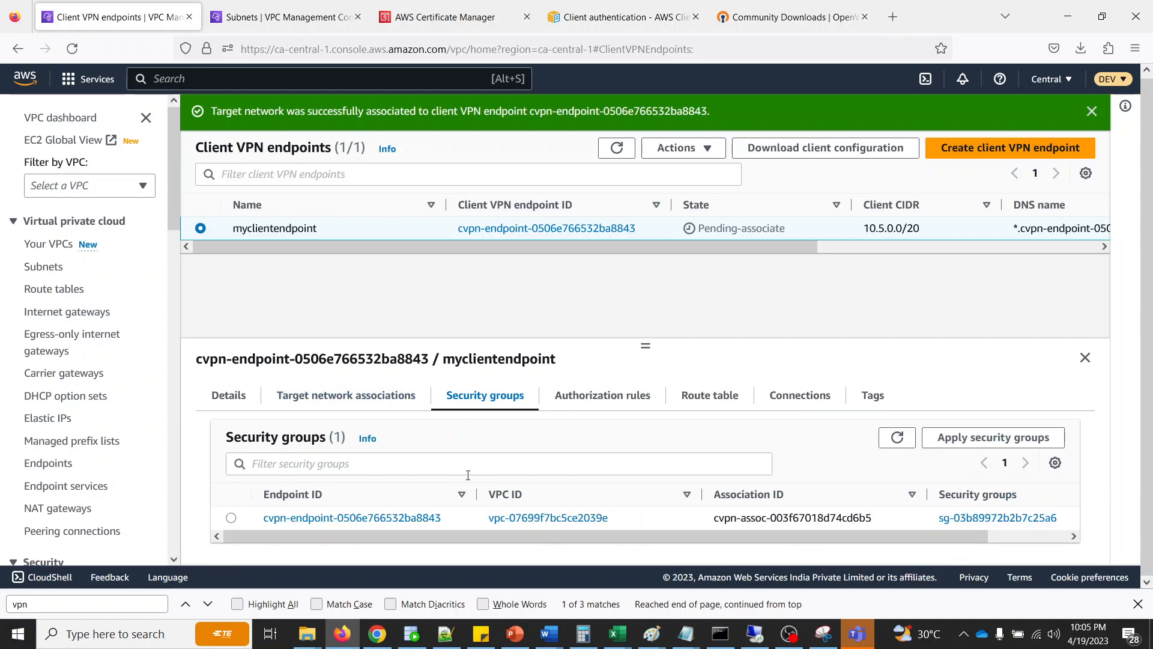
left_click(231, 518)
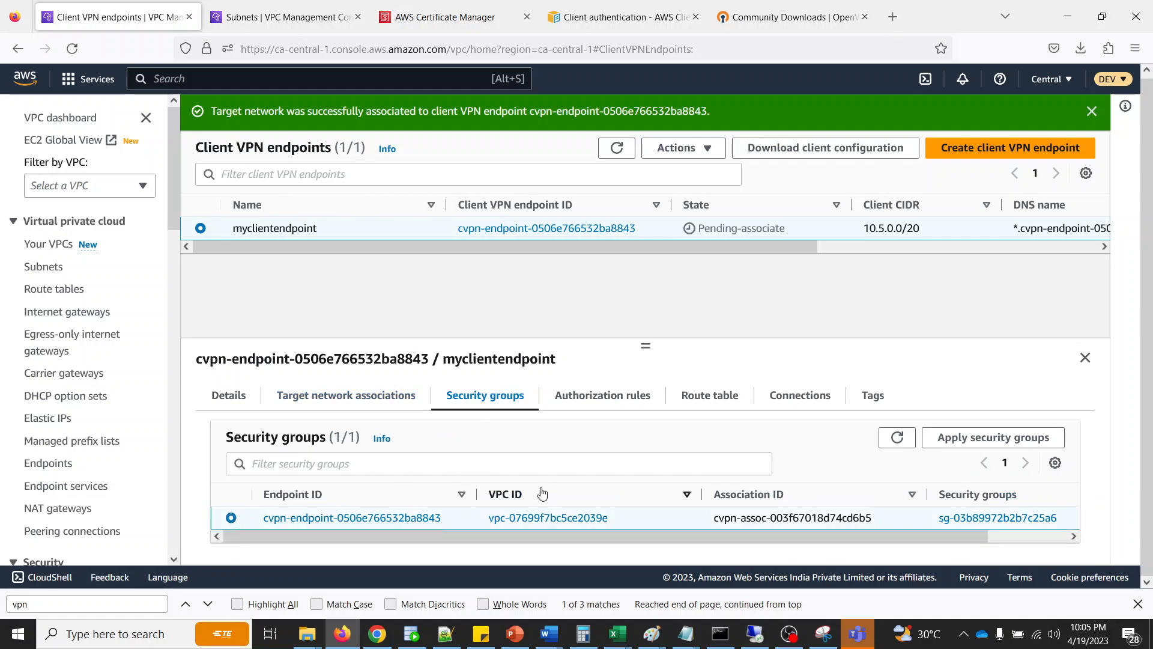
- Add an authorization rule to myclientendpoint with destination network 0.0.0.0/0, allowing access to all users
left_click(574, 395)
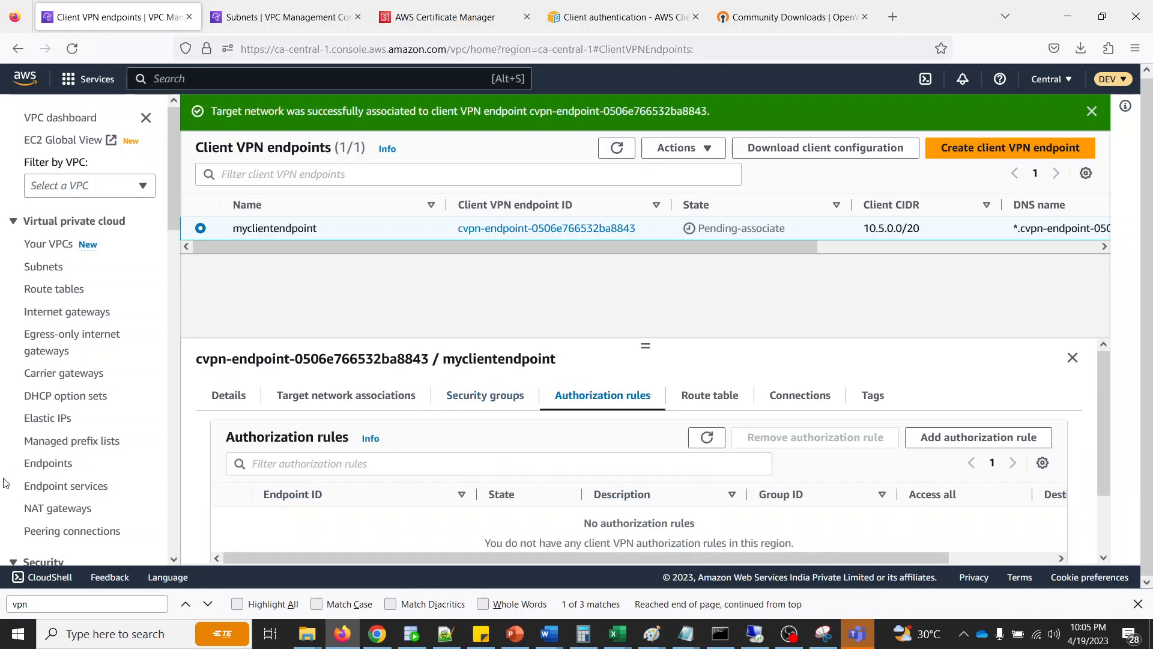
left_click(949, 437)
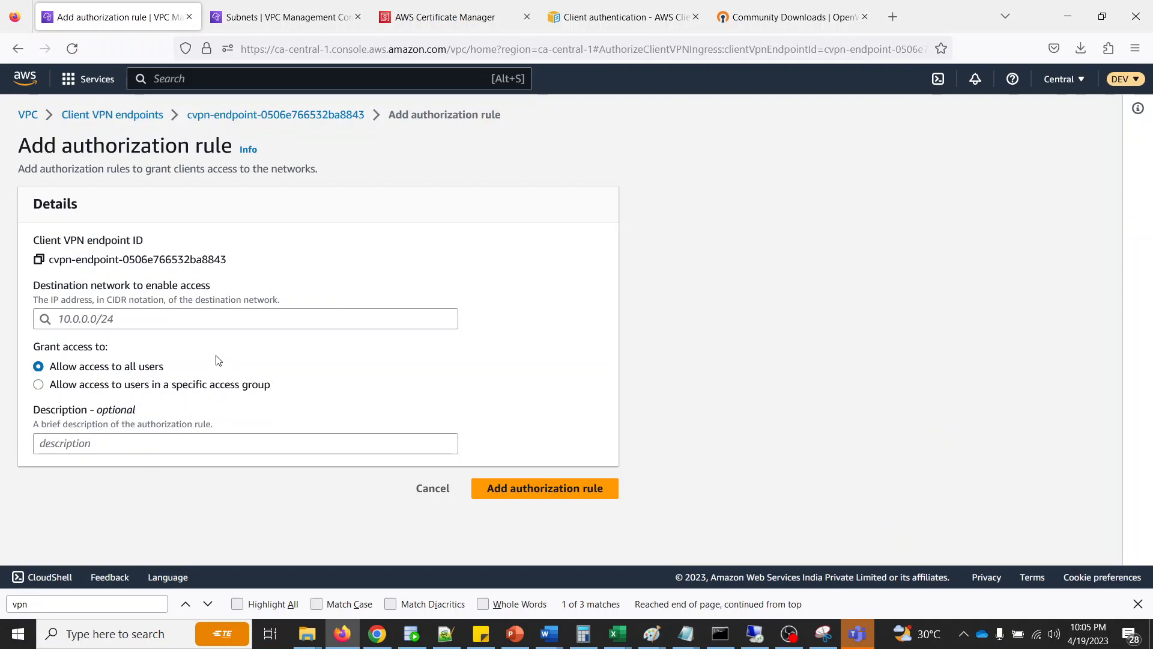
left_click(106, 314)
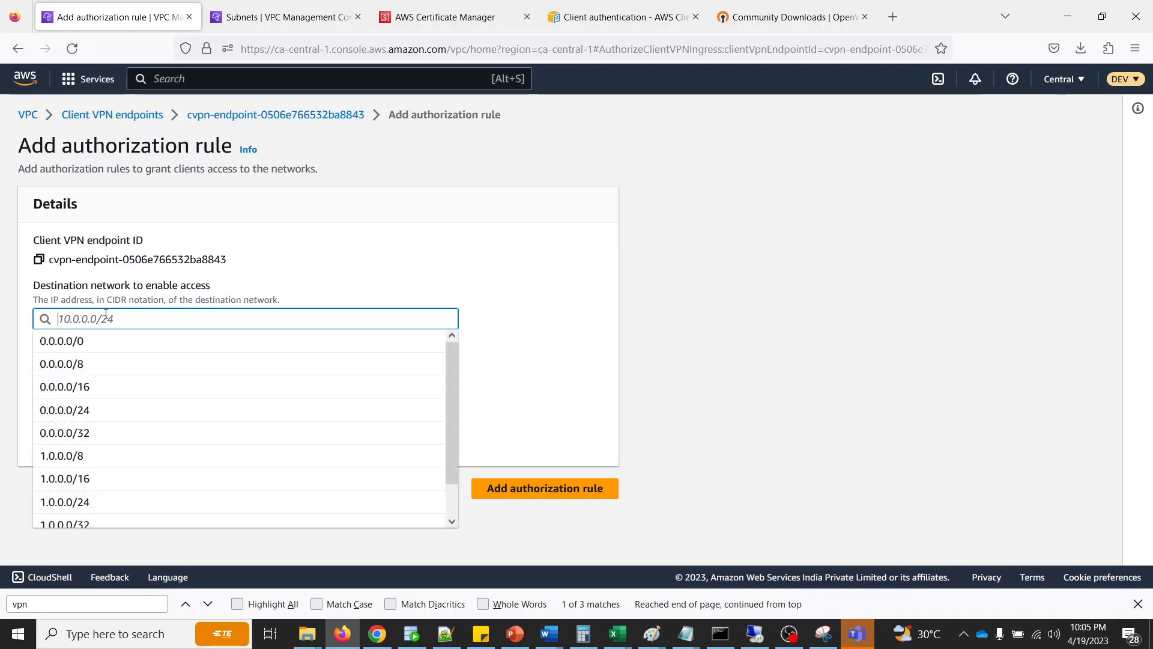
left_click(481, 278)
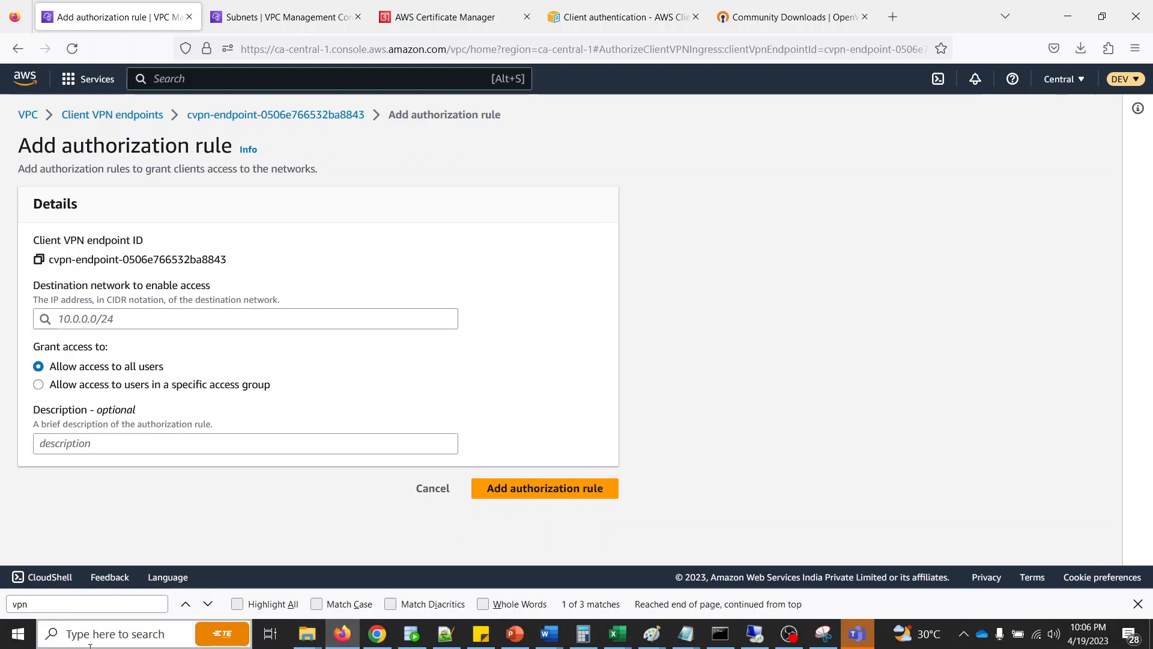
left_click(160, 316)
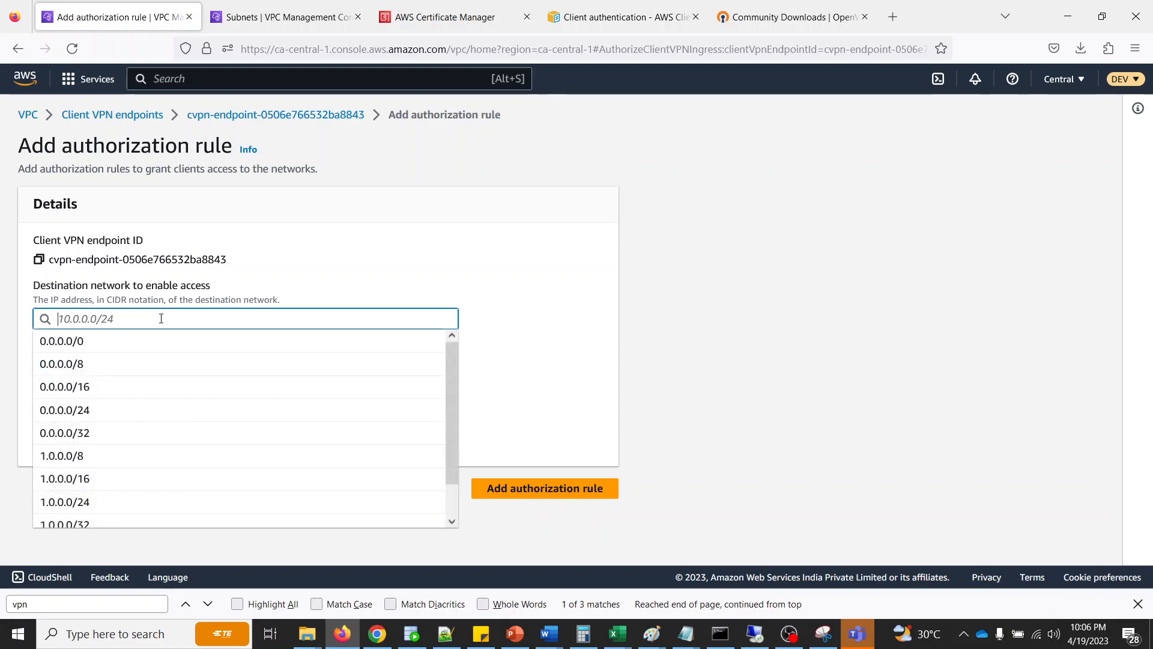
left_click(117, 352)
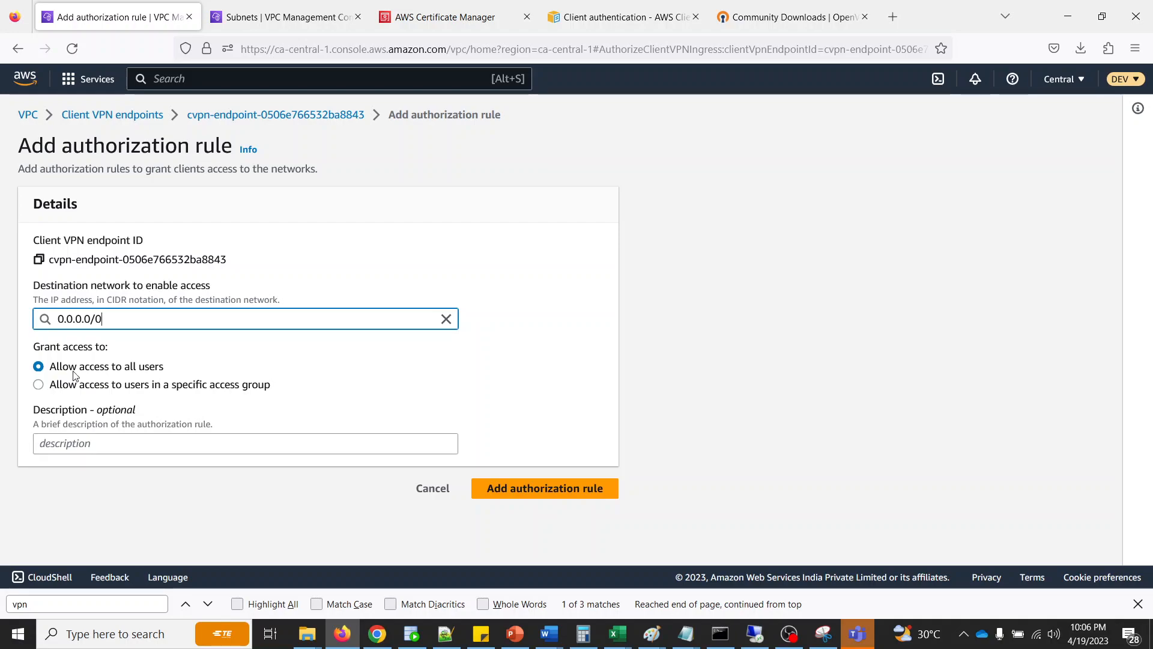
left_click(79, 385)
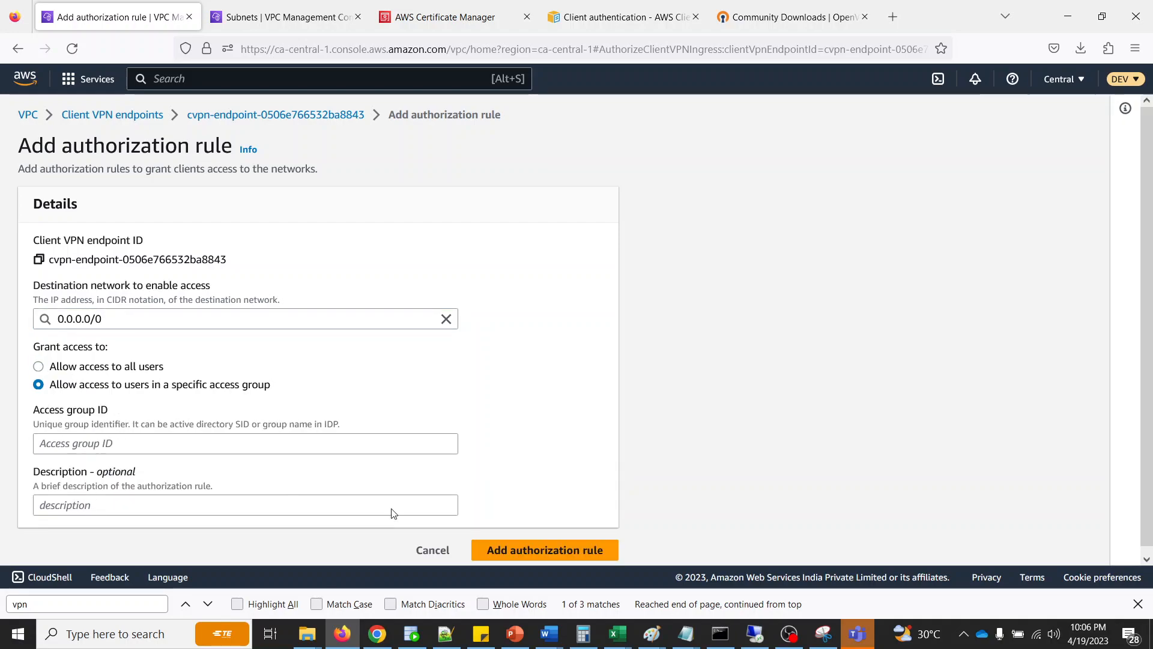
left_click(71, 367)
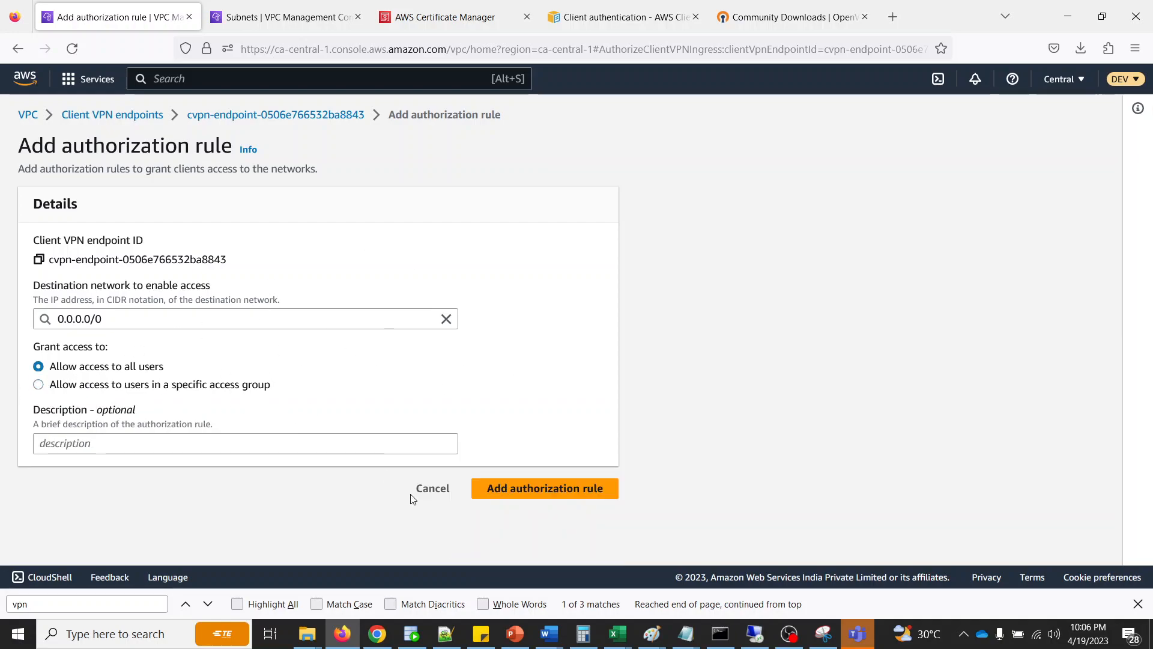
left_click(531, 490)
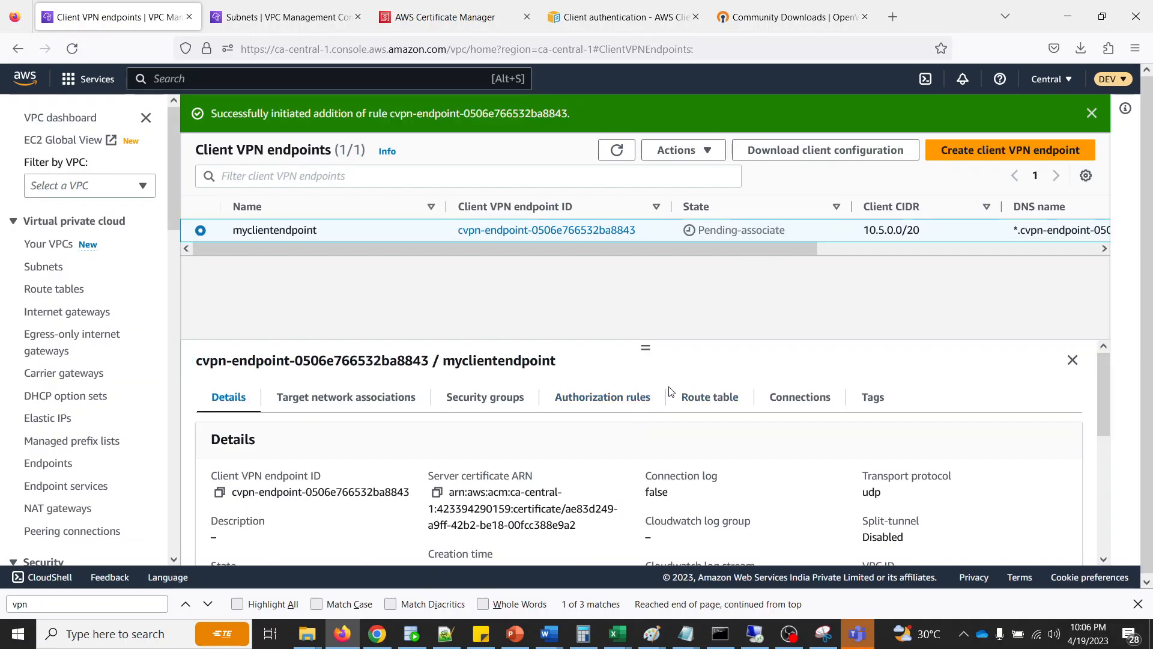
- Refresh myclientendpoint and its target network associations to check the association state and the client CIDR
scroll(619, 469, "down", 5)
scroll(604, 478, "up", 5)
left_click(336, 402)
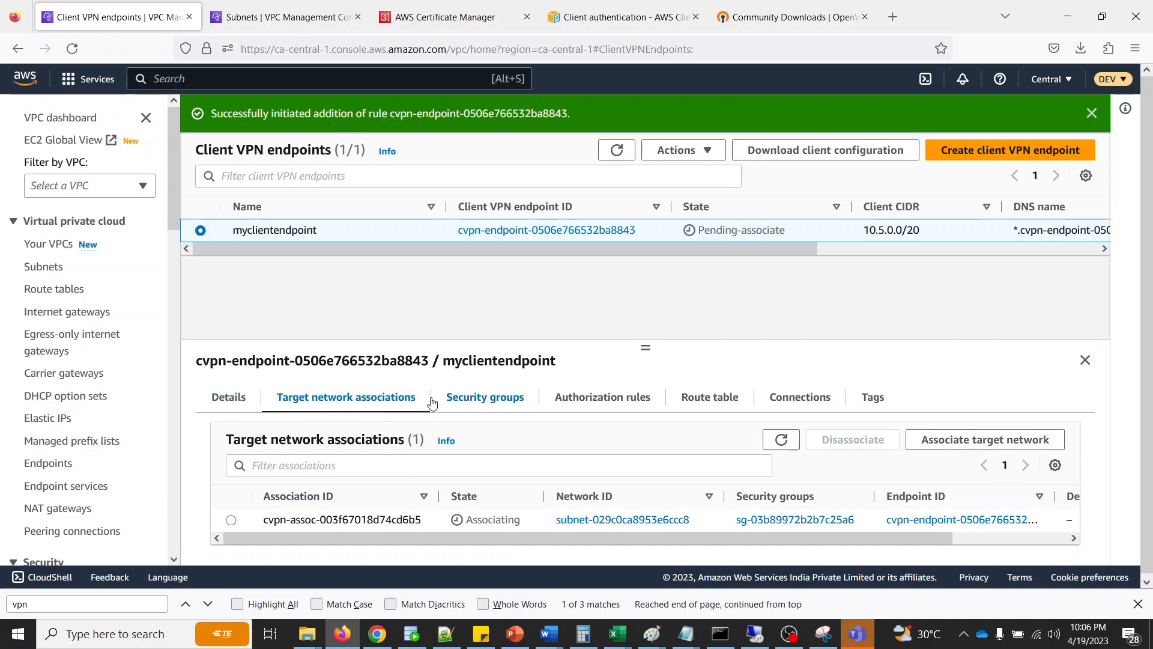
left_click(780, 439)
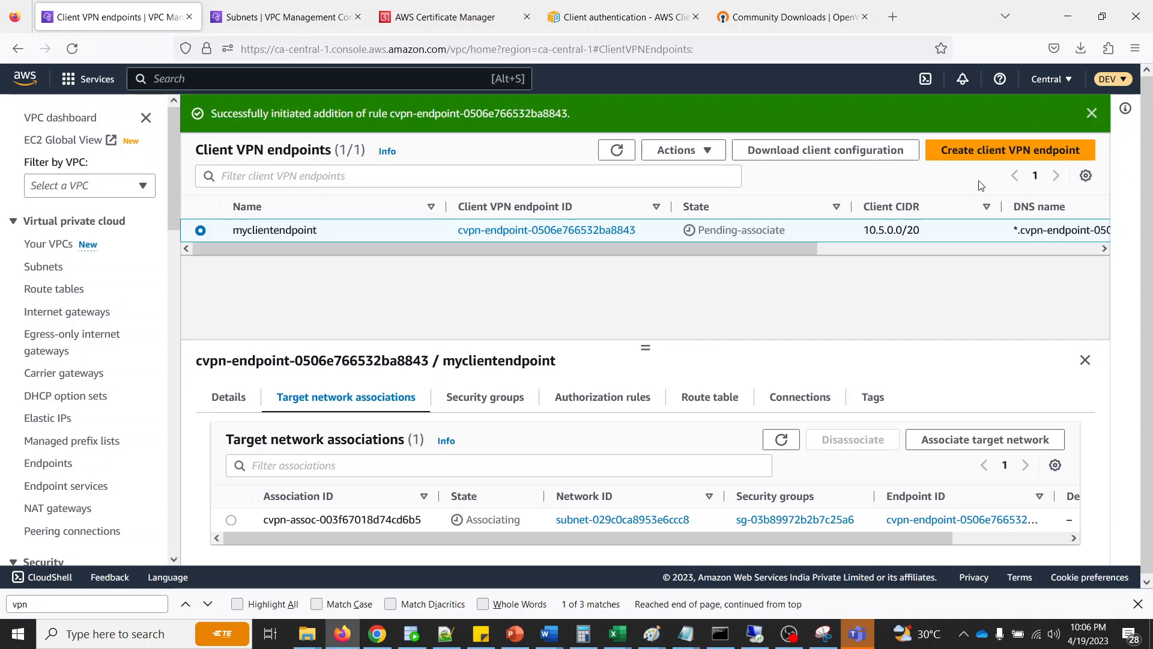
left_click_drag(862, 234, 959, 233)
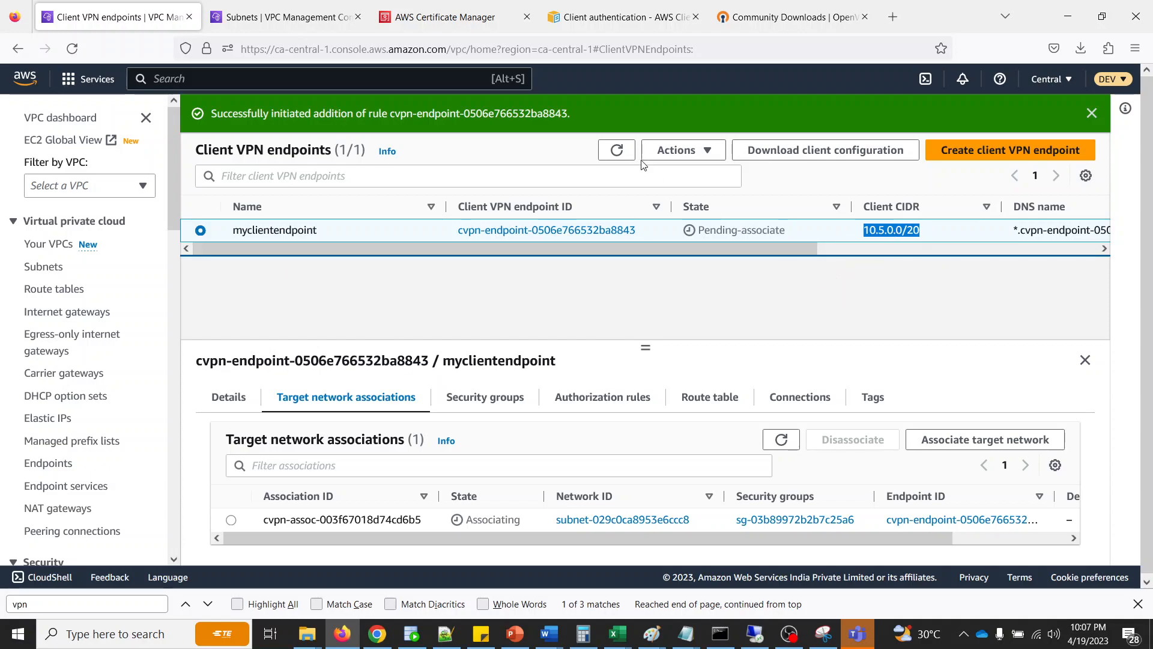
left_click(616, 154)
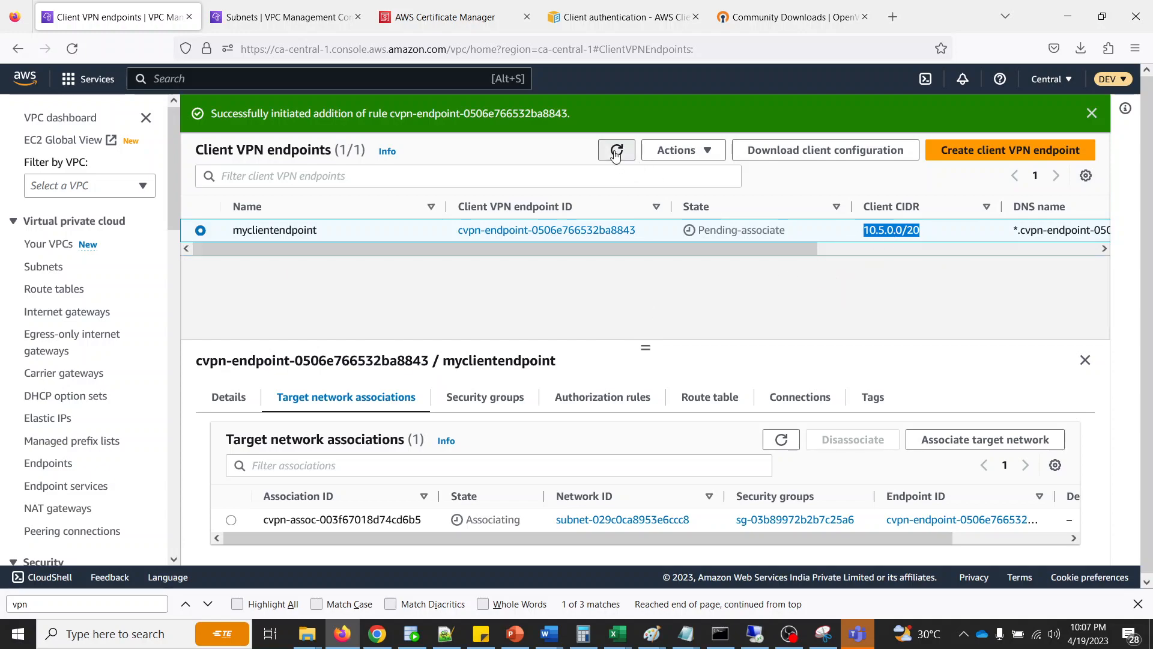
- Search the AWS services for ec2 and open the EC2 console in a separate browser tab
left_click(264, 76)
type("ec")
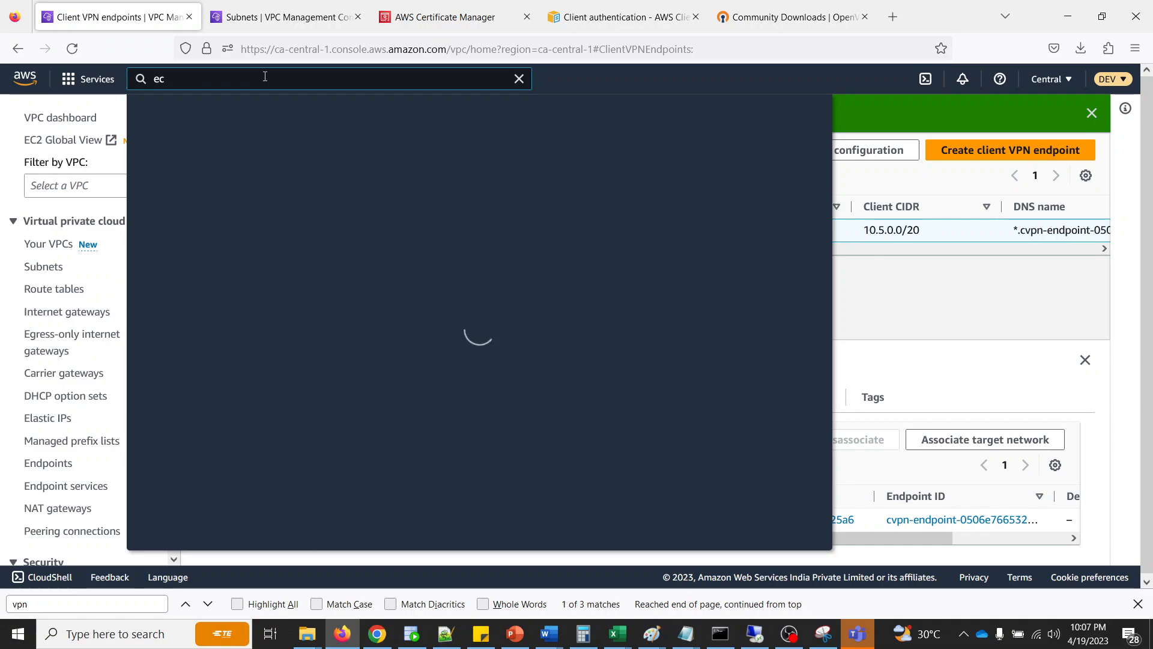
type("2")
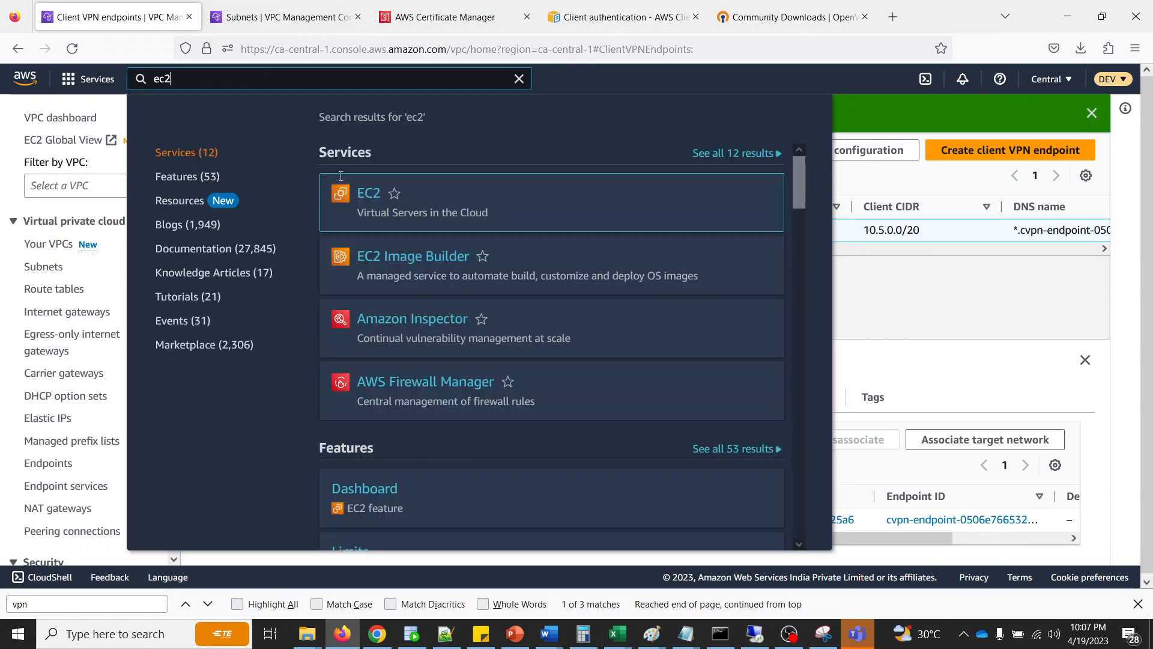
right_click(368, 199)
left_click(383, 204)
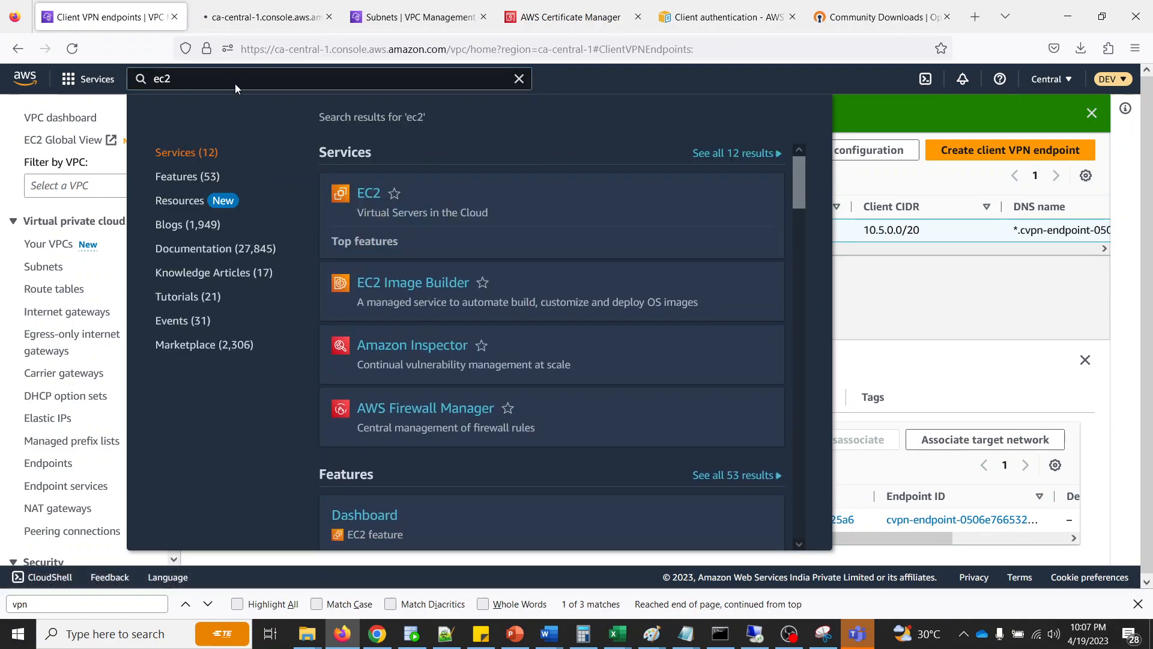
left_click(928, 289)
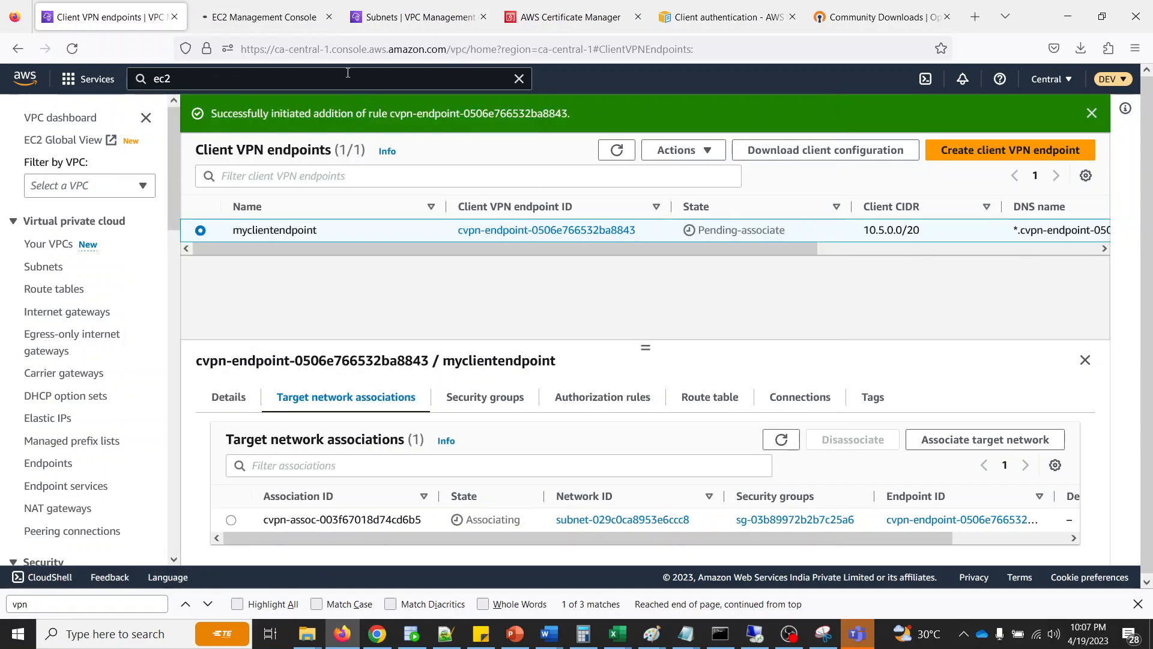
left_click(258, 21)
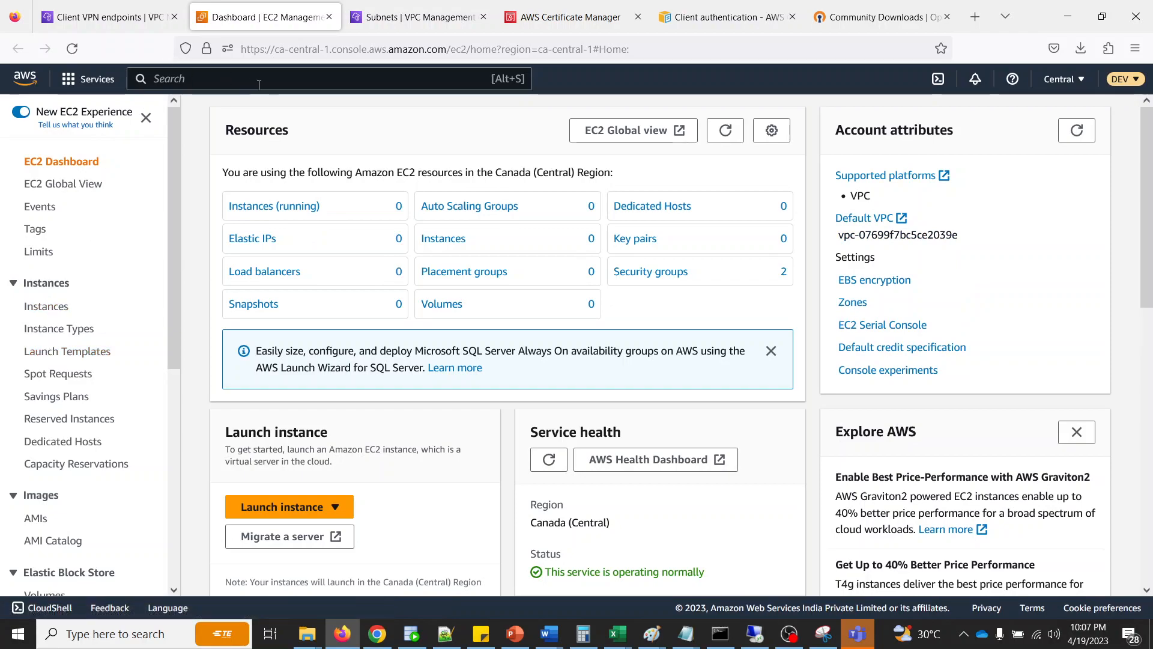
- Check the routes in the route table of subnet-029c0ca8953e6ccc8 on the VPC Subnets page
left_click(379, 18)
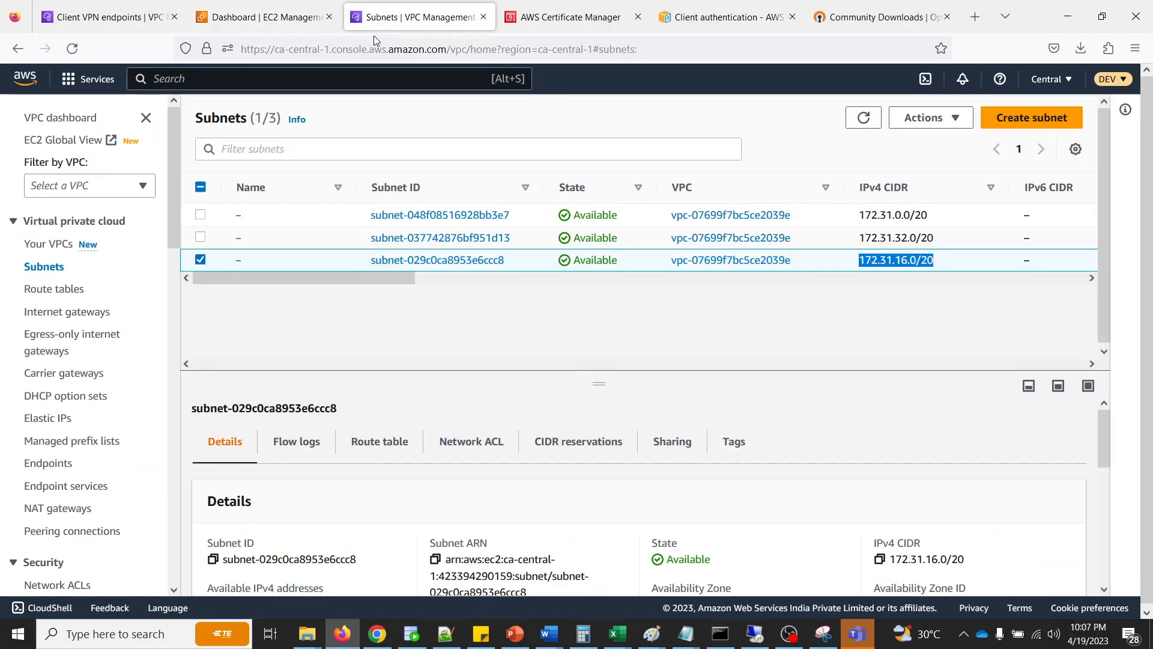
left_click(201, 261)
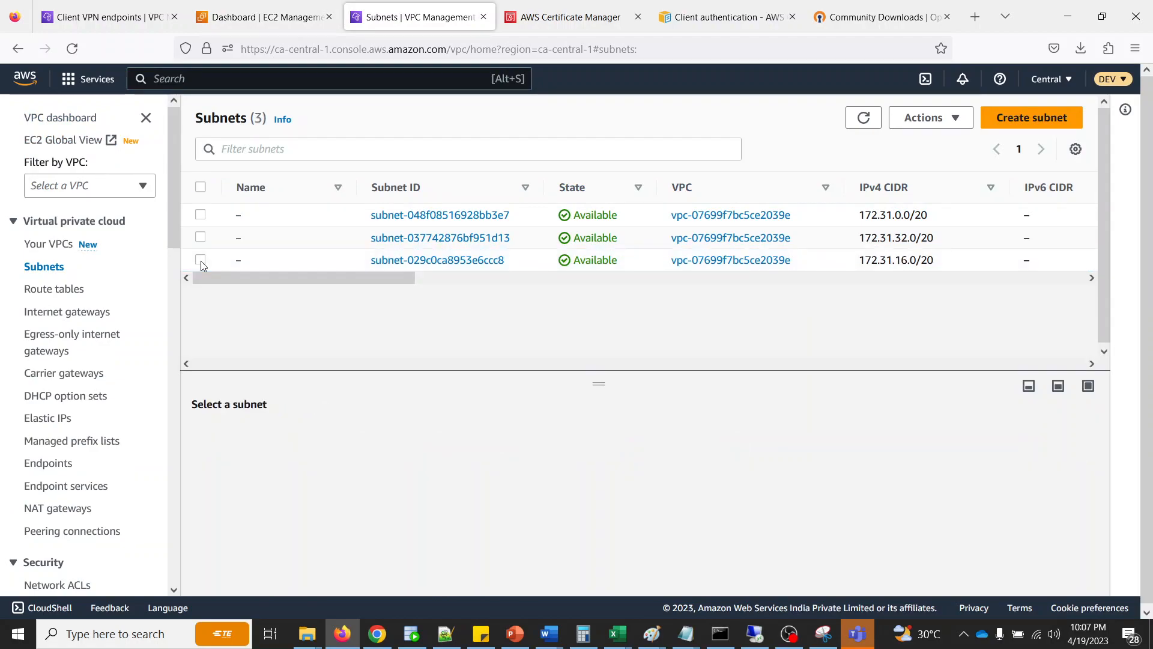
left_click(201, 262)
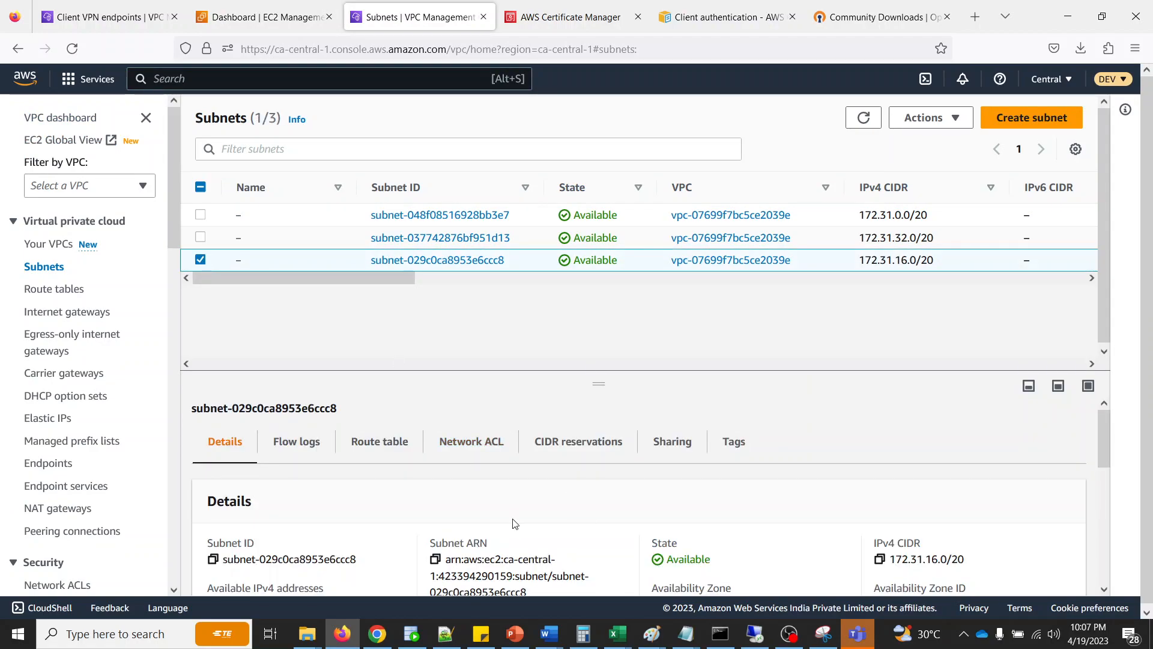
left_click(391, 442)
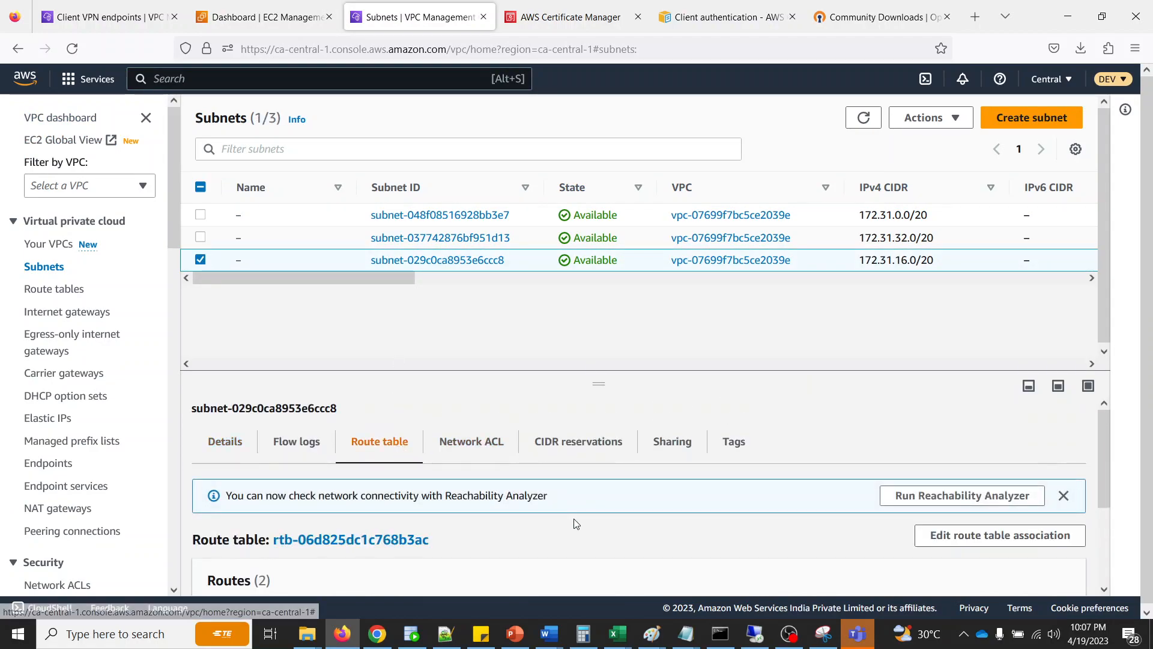
scroll(573, 519, "down", 3)
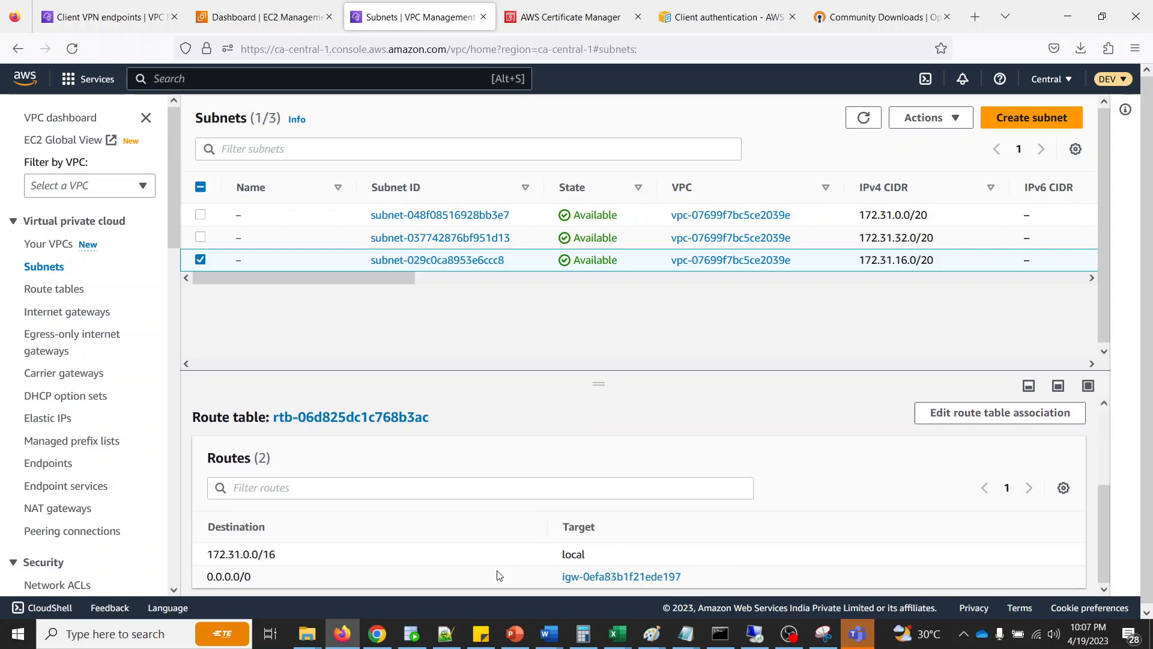
- Check the route tables of subnet-037742876bf951d13 and subnet-048f08516928bb3e7, one subnet at a time
left_click(203, 258)
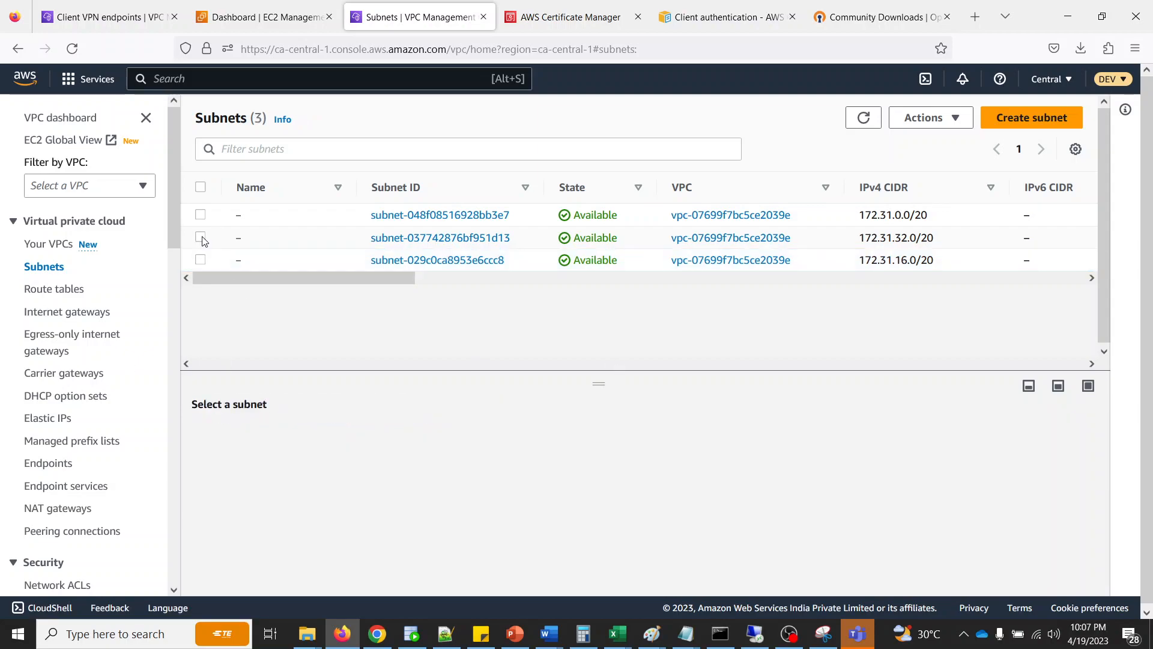
left_click(201, 237)
left_click(386, 446)
scroll(575, 550, "down", 3)
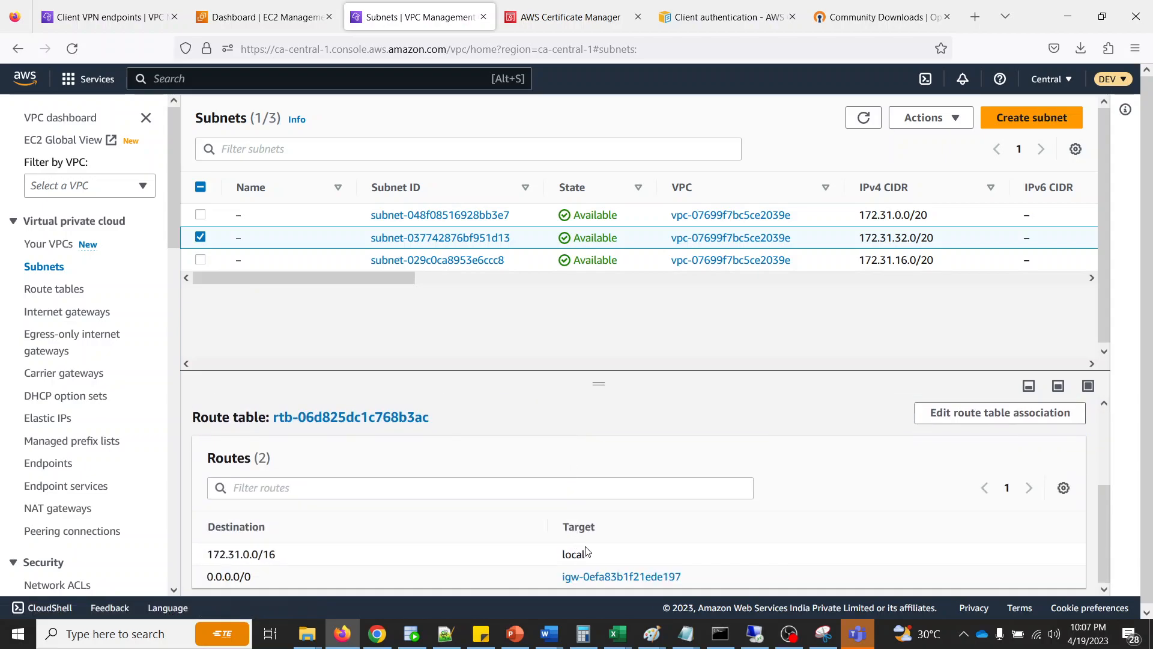
left_click(201, 236)
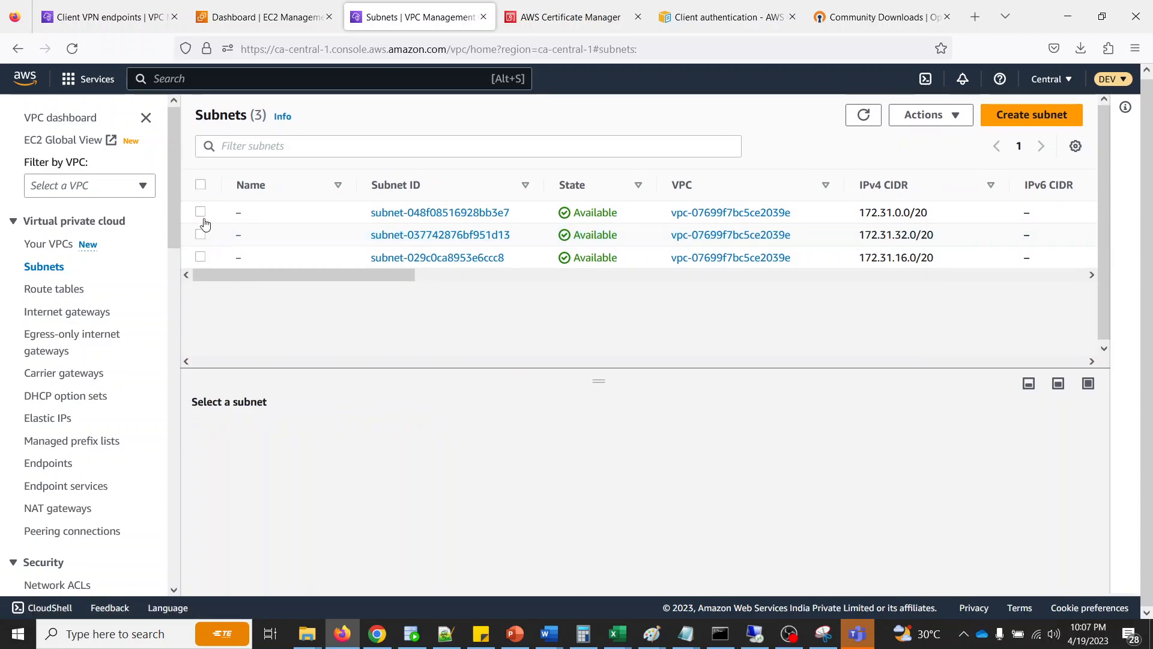
left_click(200, 213)
left_click(368, 449)
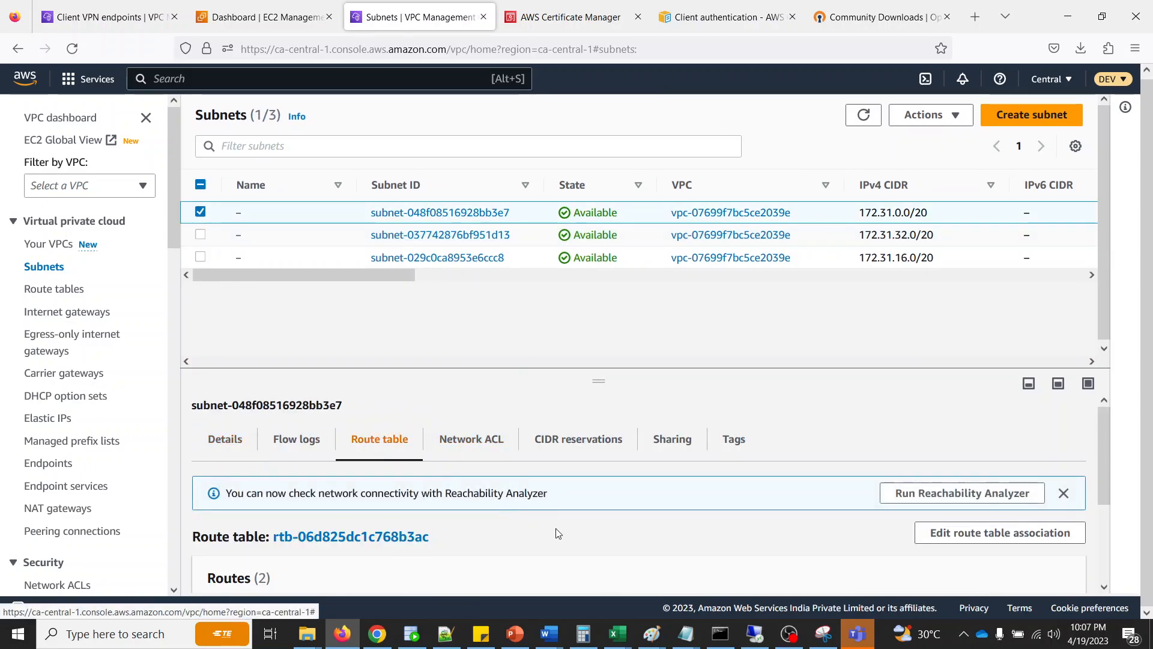
scroll(559, 534, "down", 3)
scroll(580, 534, "up", 3)
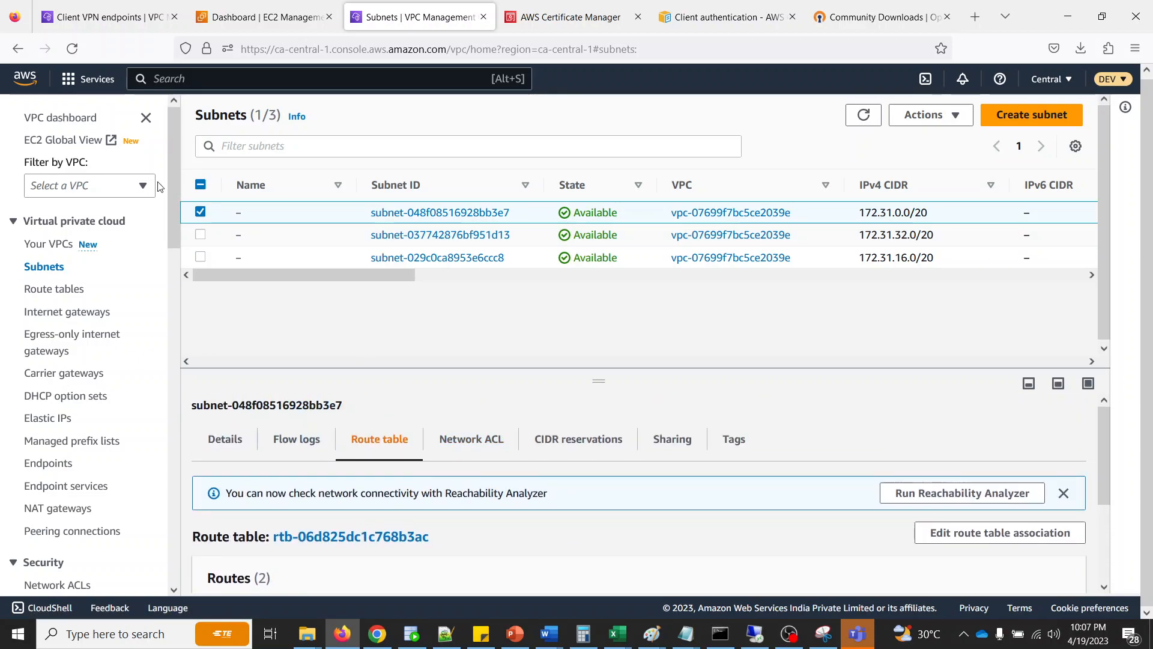
left_click(200, 212)
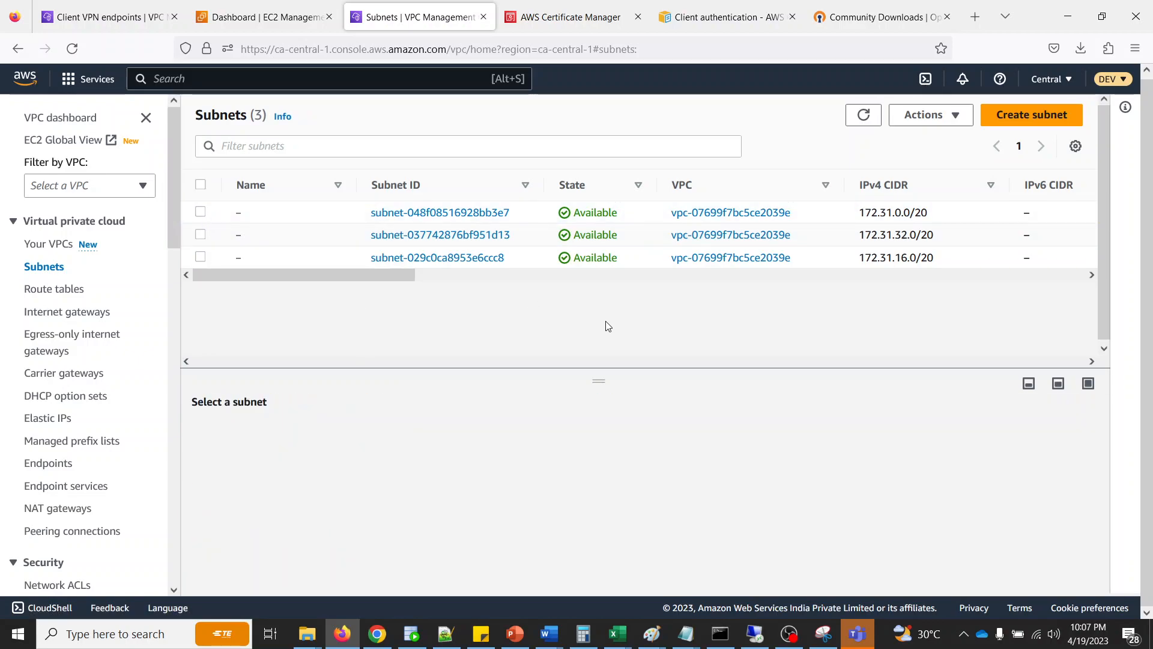
- Review the routes of subnet-029c0ca8953e6ccc8 once more and deselect the subnet
left_click_drag(348, 274, 222, 269)
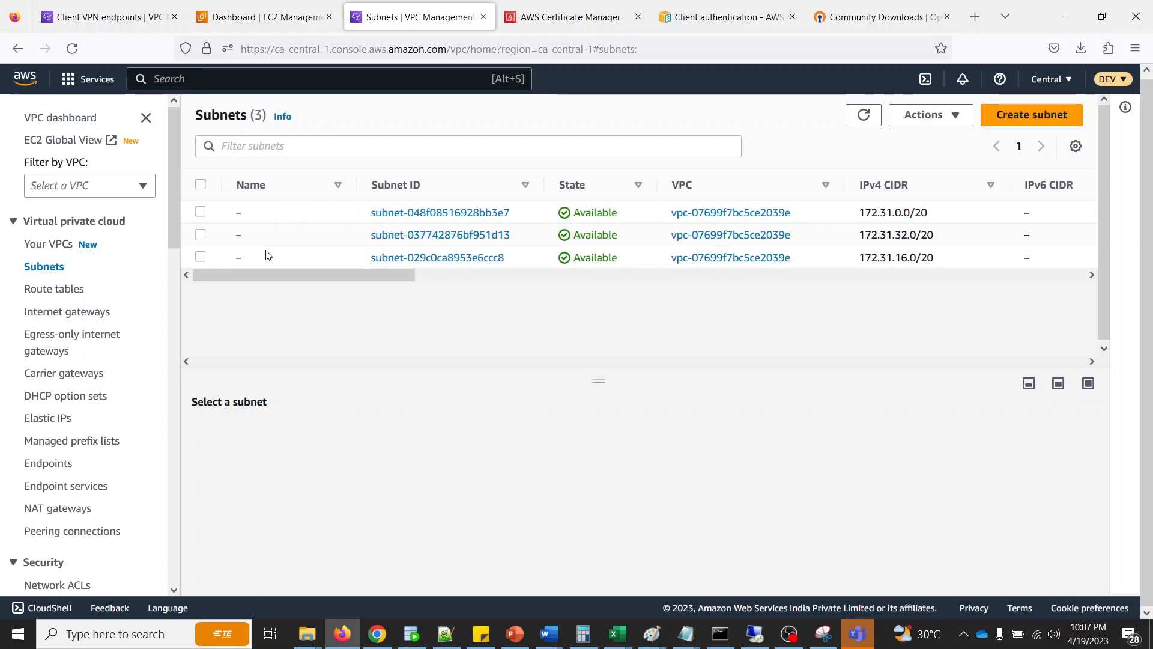
left_click_drag(404, 274, 198, 295)
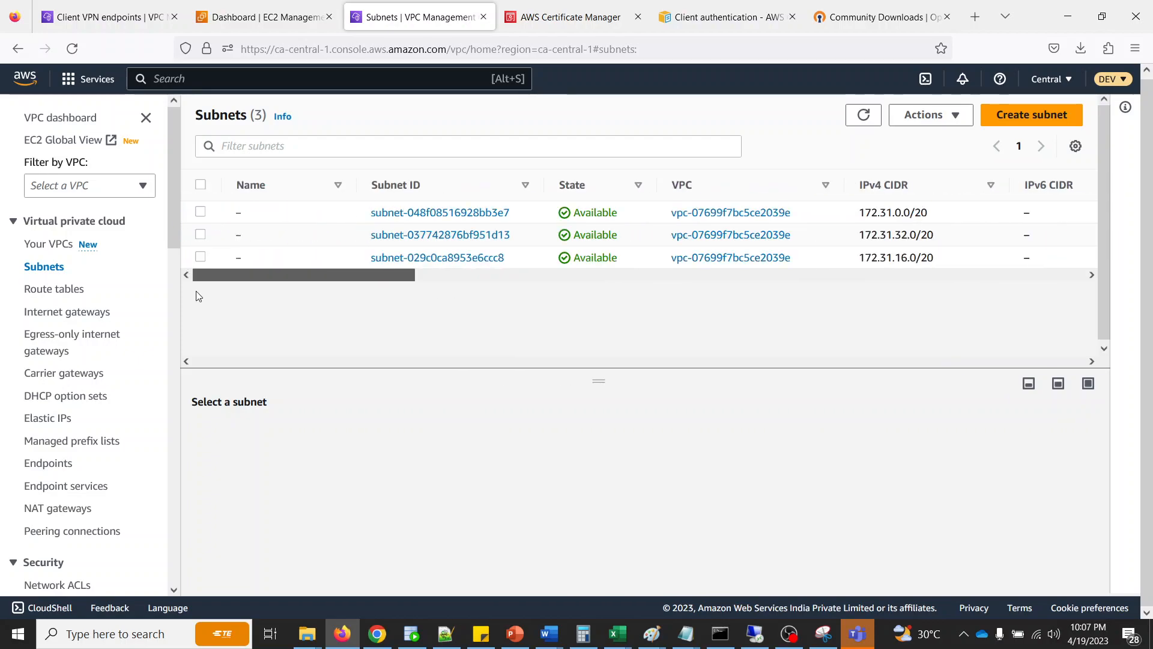
left_click(199, 258)
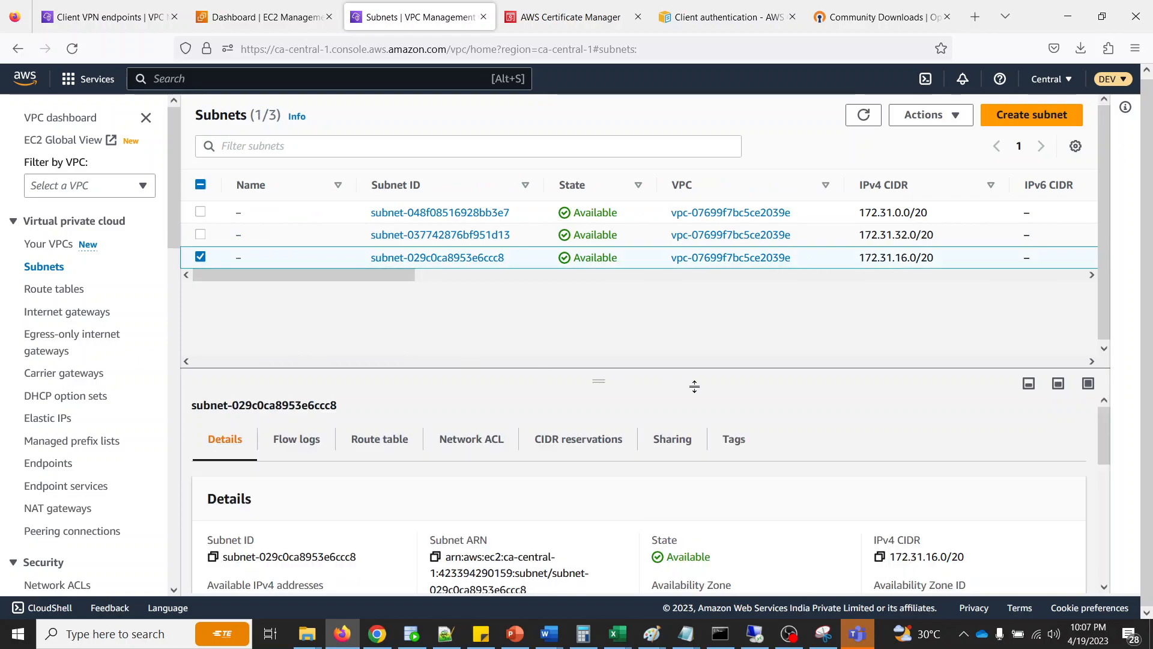
left_click(354, 442)
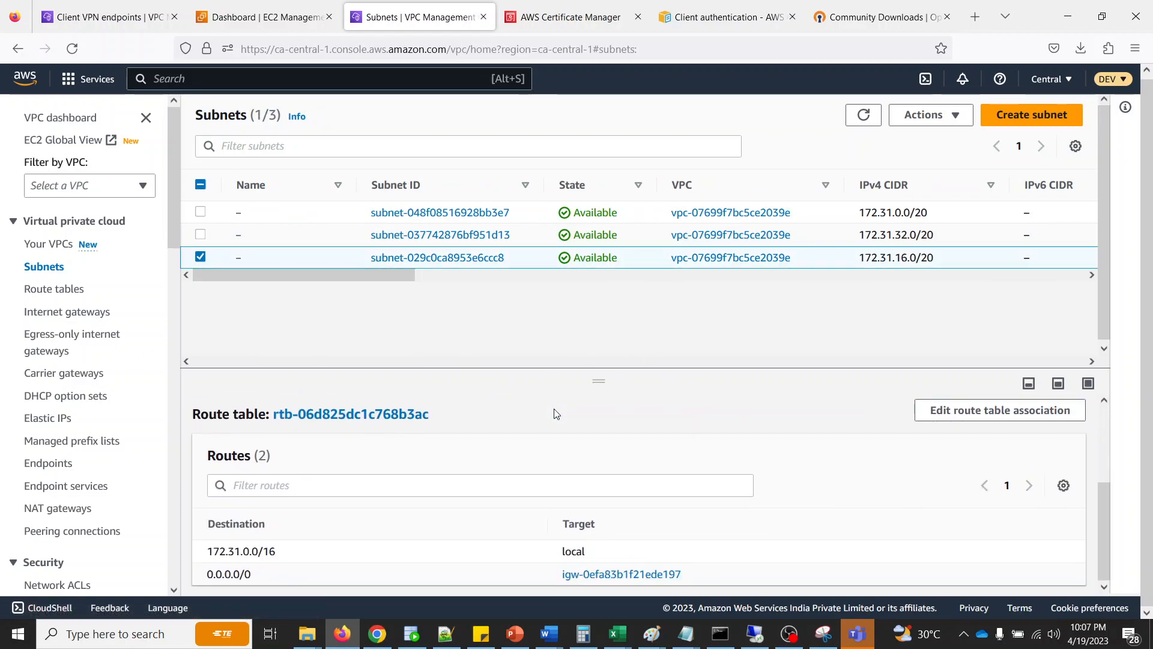
scroll(555, 413, "up", 2)
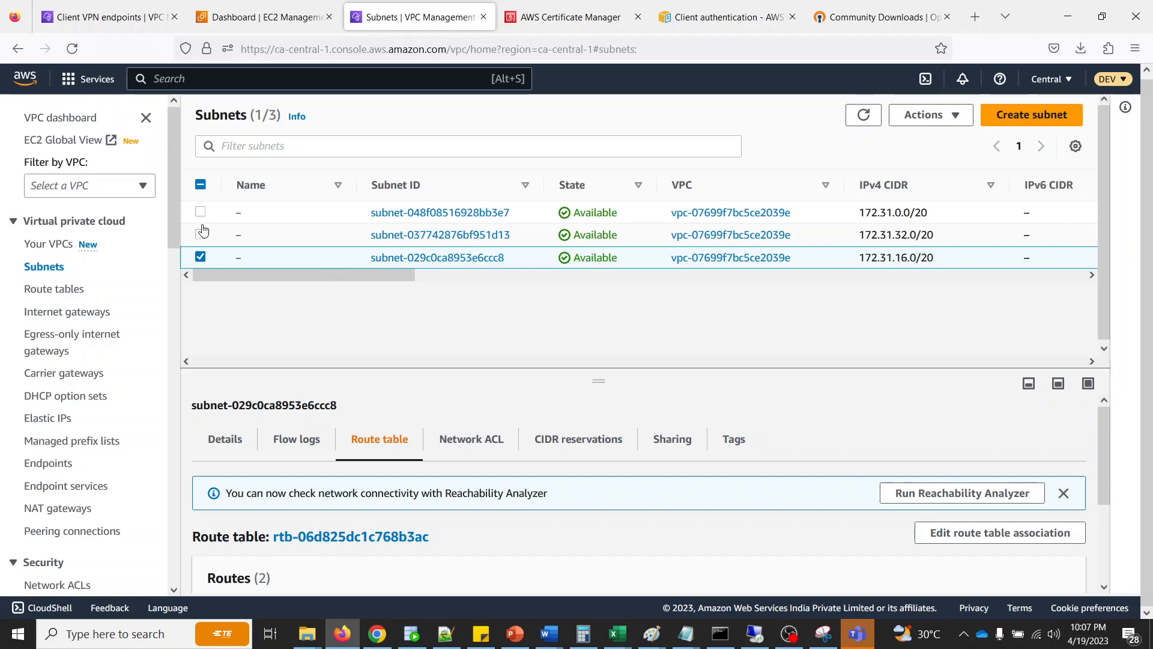
left_click(201, 258)
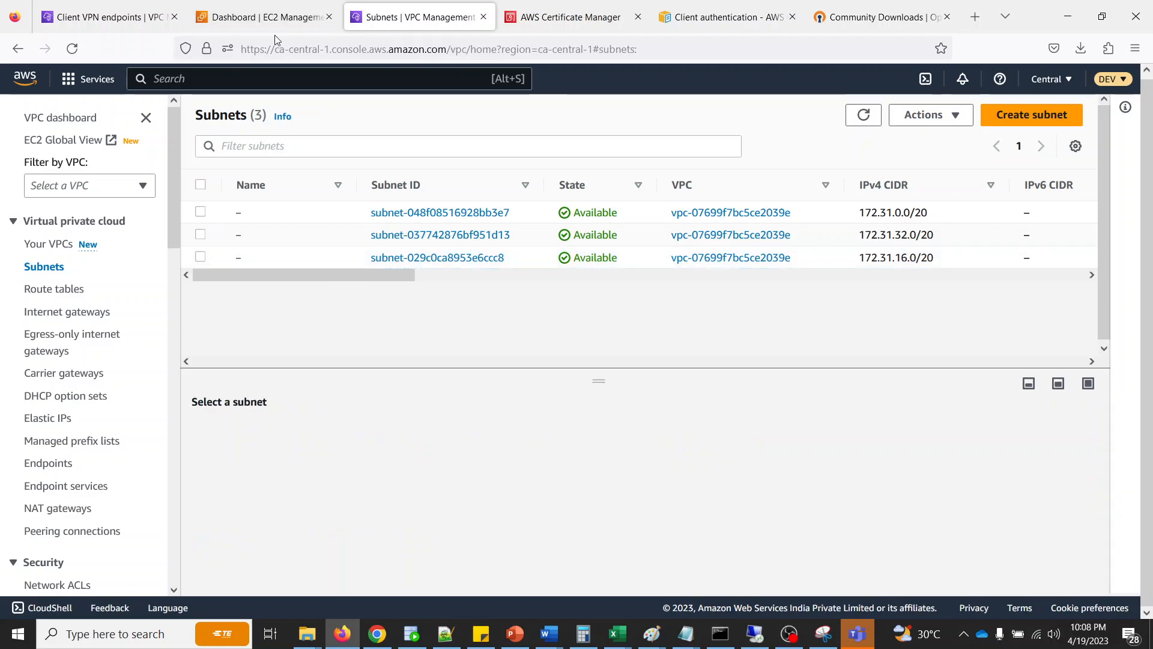
- Start launching a new EC2 instance from the EC2 dashboard and name it mysimple2
left_click(270, 17)
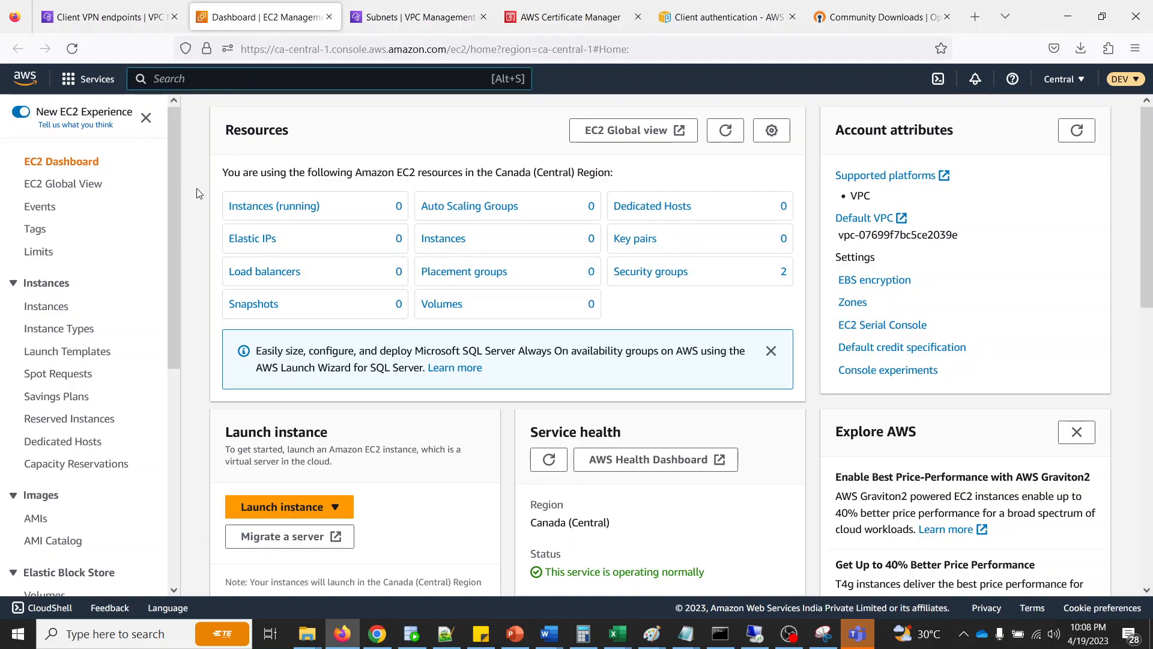
left_click(279, 507)
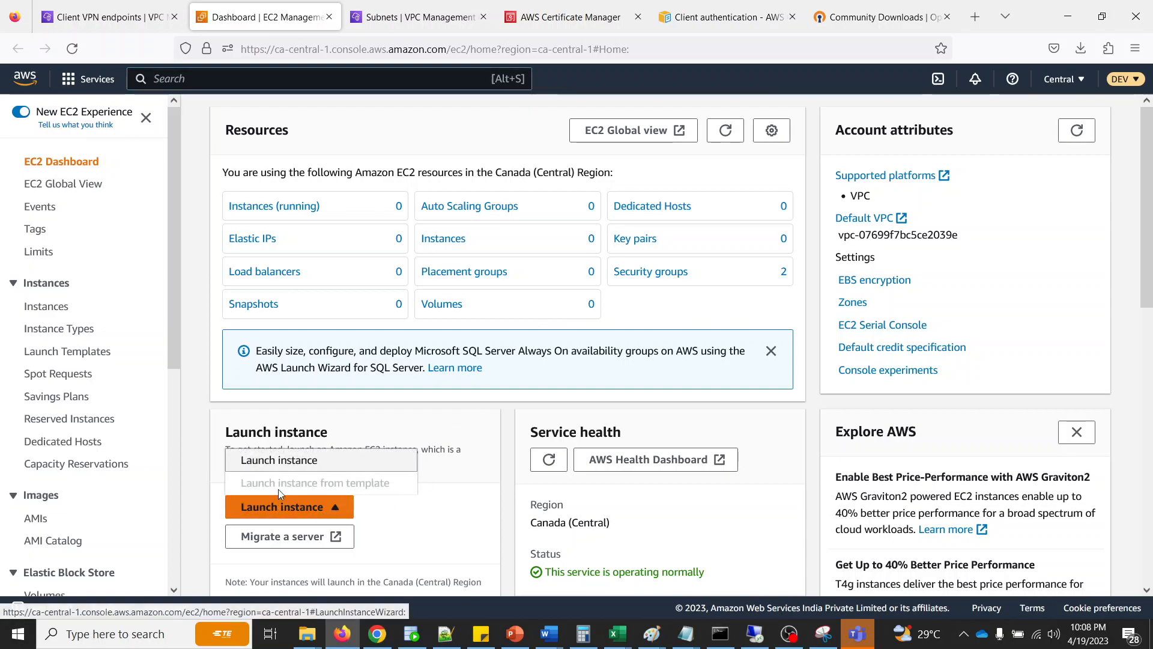
left_click(280, 462)
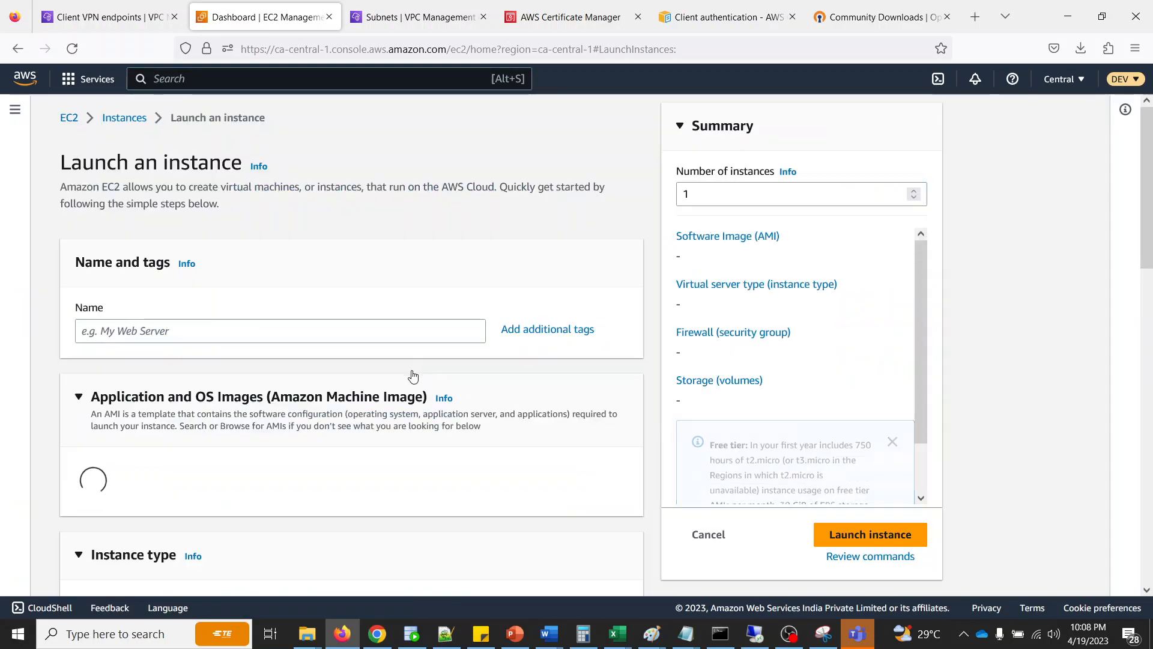
left_click(239, 328)
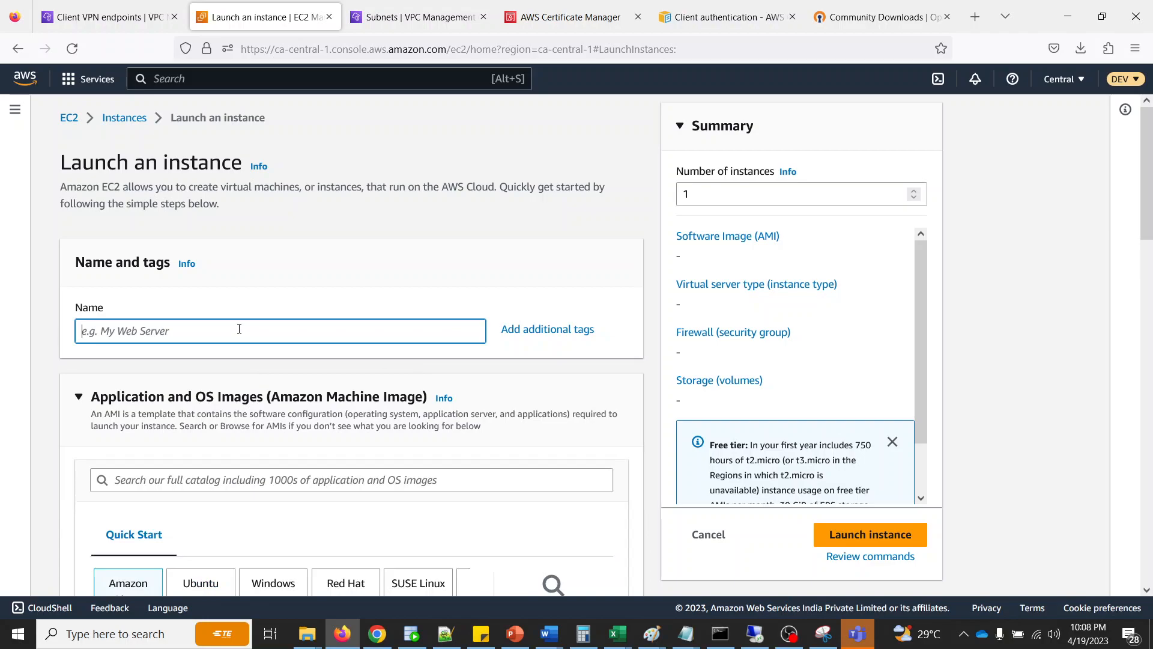
type("mysimple")
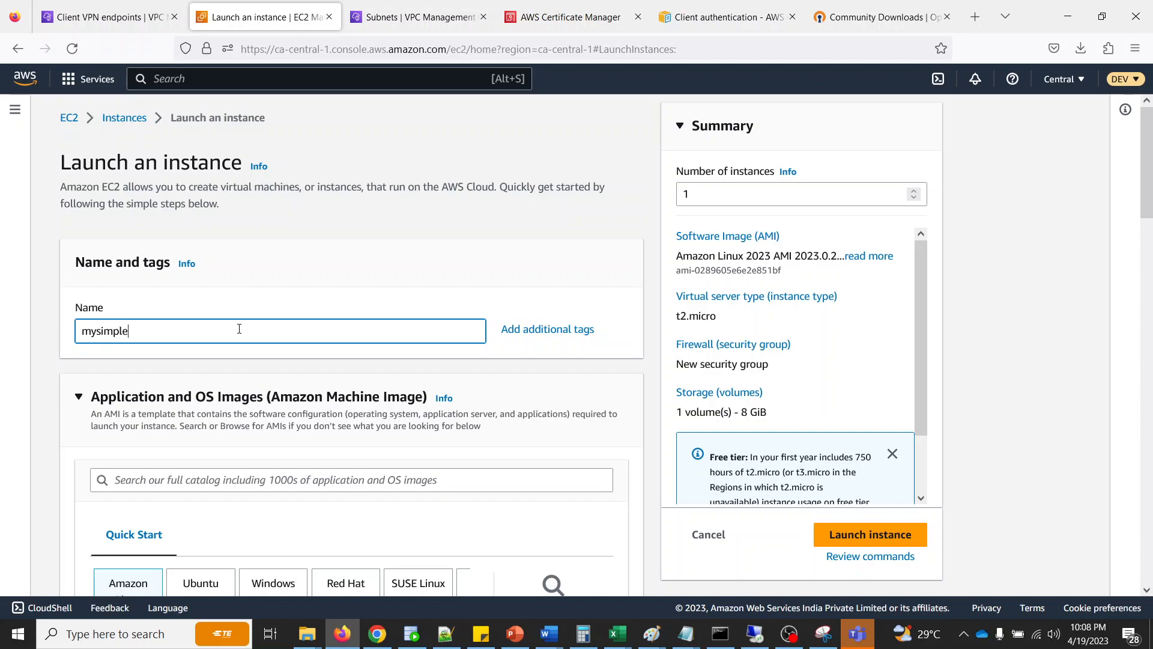
type("2")
- Choose the Amazon Linux 2 AMI (HVM) - Kernel 5.10, SSD Volume Type as the instance's machine image
scroll(239, 328, "down", 6)
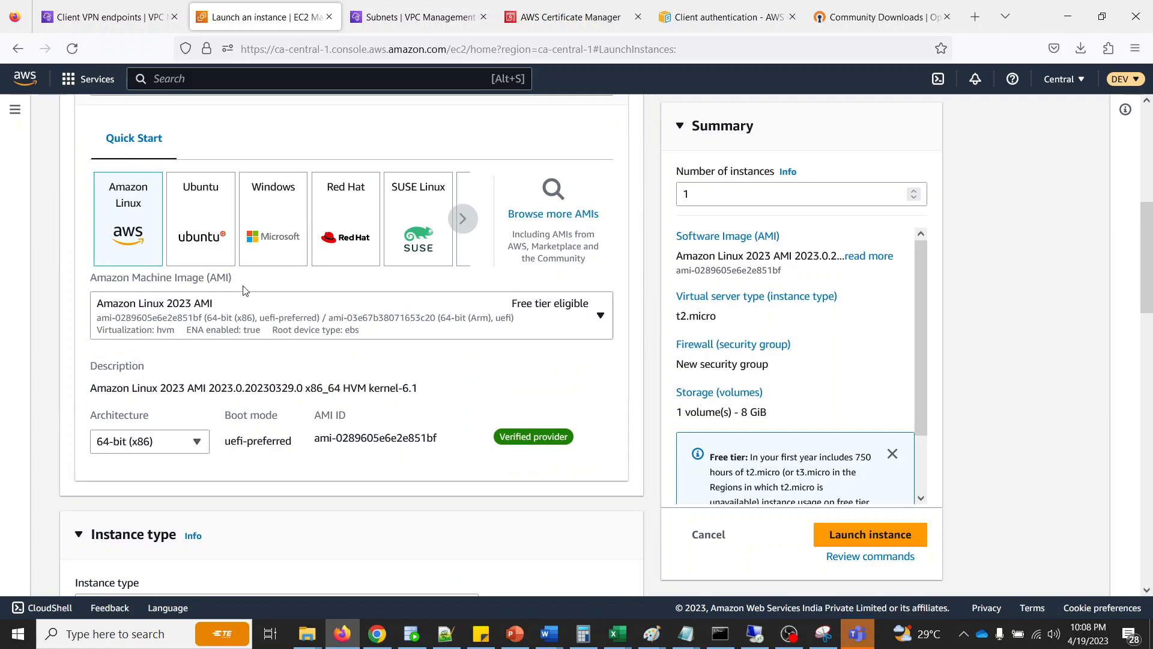
left_click(255, 307)
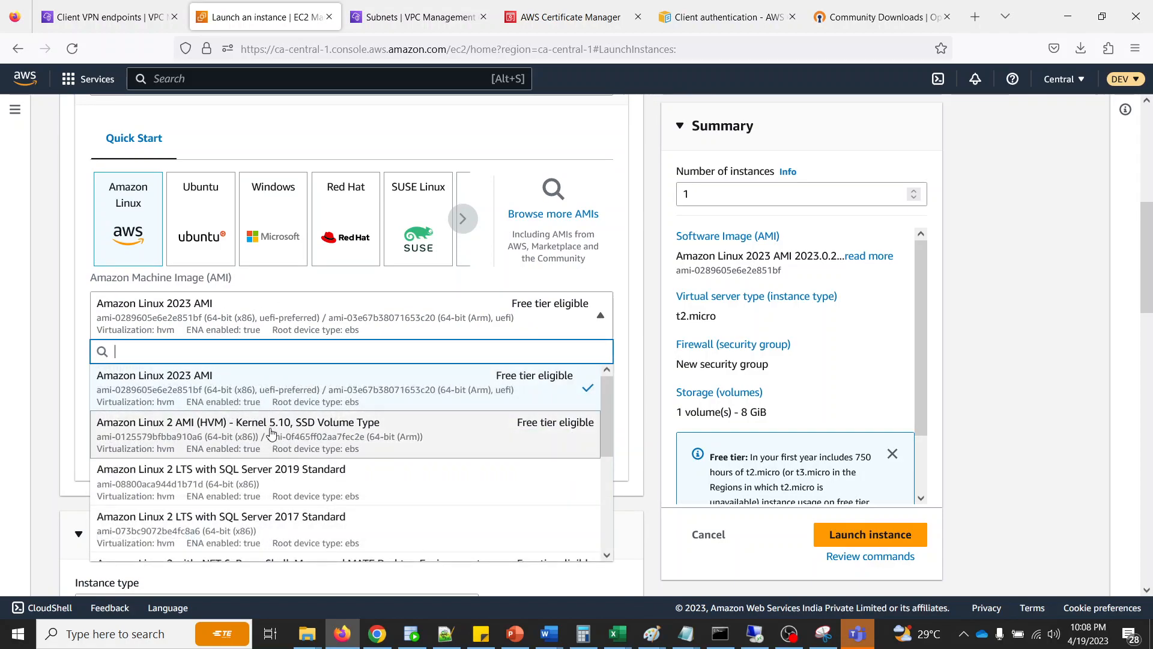
left_click(401, 420)
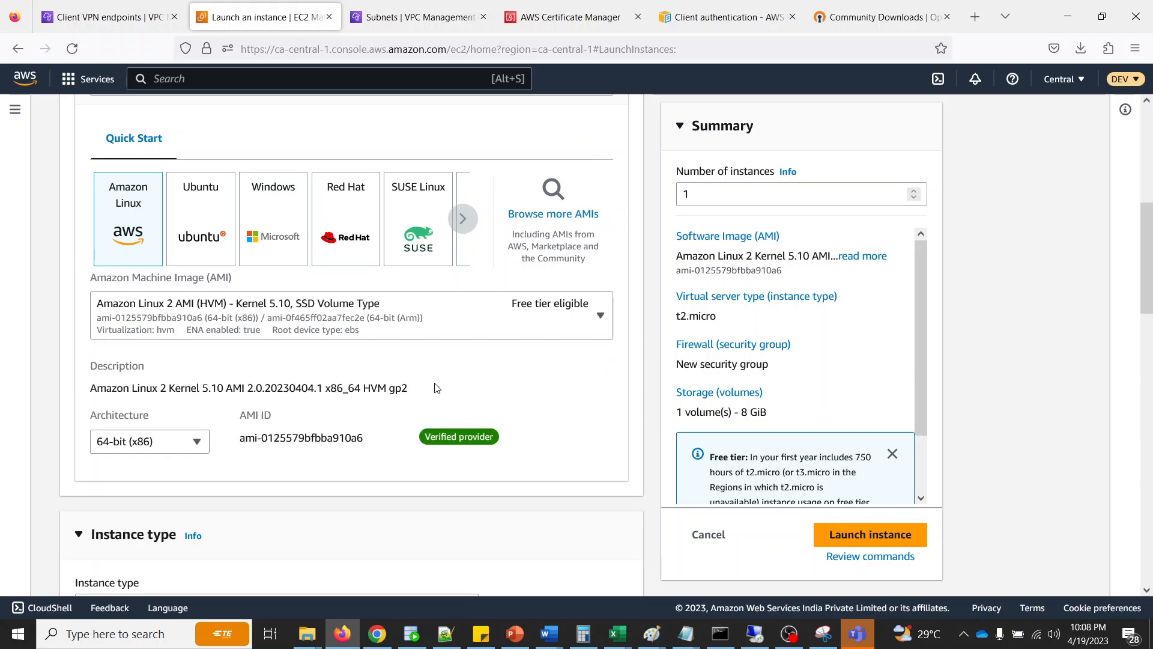
- Try to launch the instance with the default t2.micro type and choose to proceed without a key pair
scroll(253, 443, "down", 5)
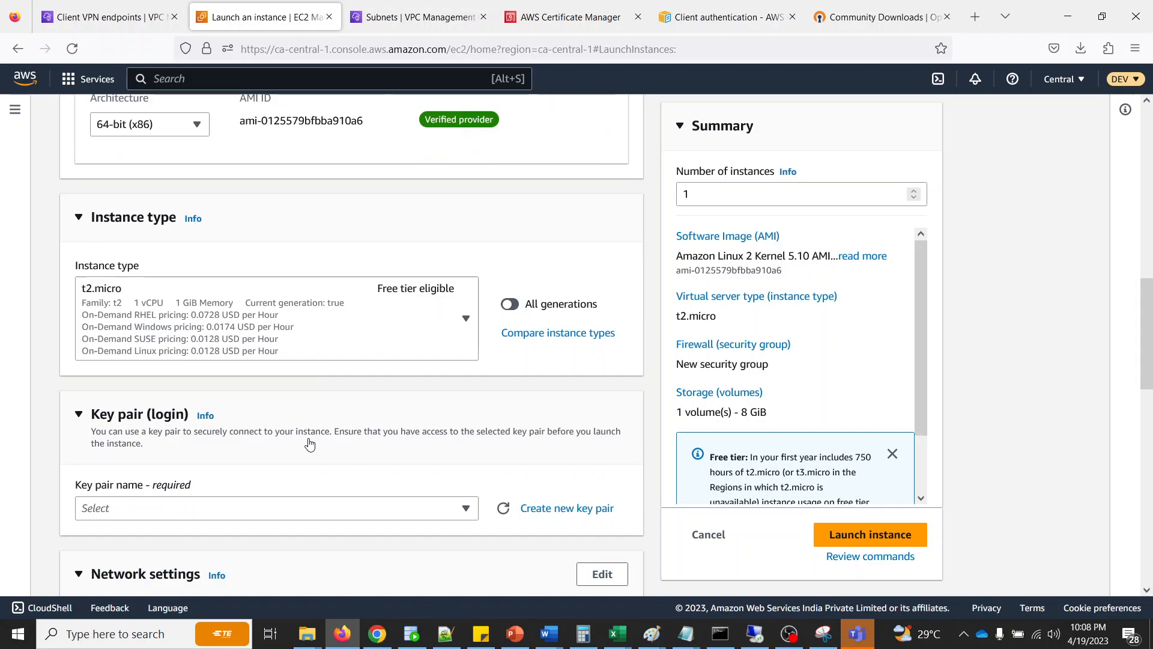
scroll(274, 412, "down", 1)
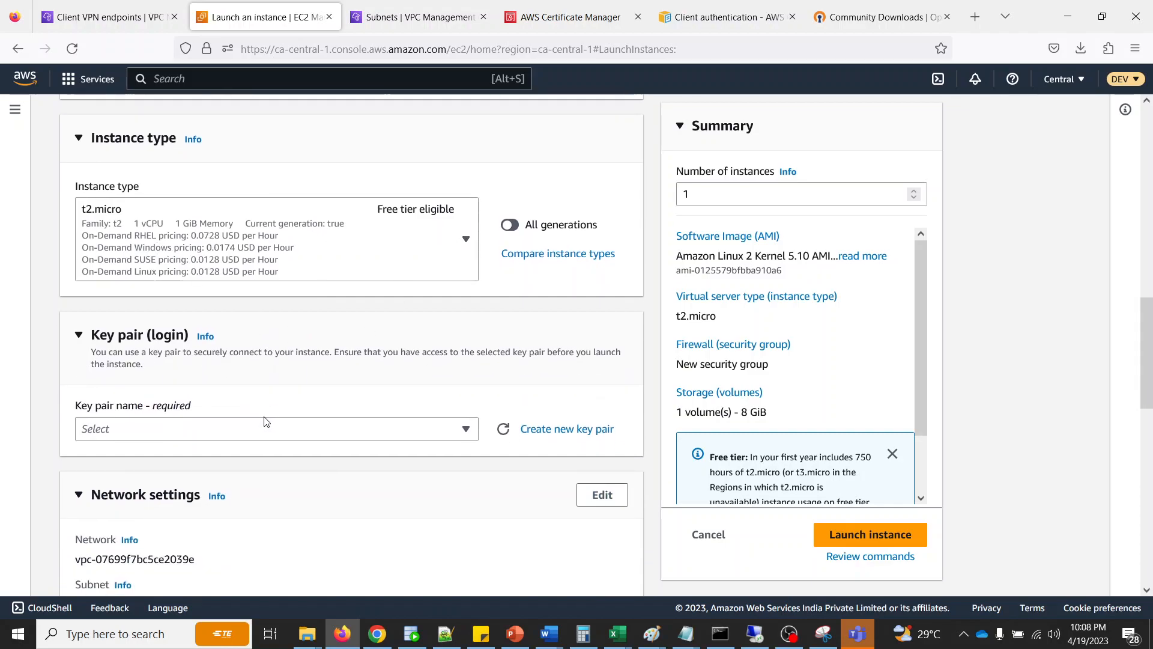
scroll(240, 480, "down", 6)
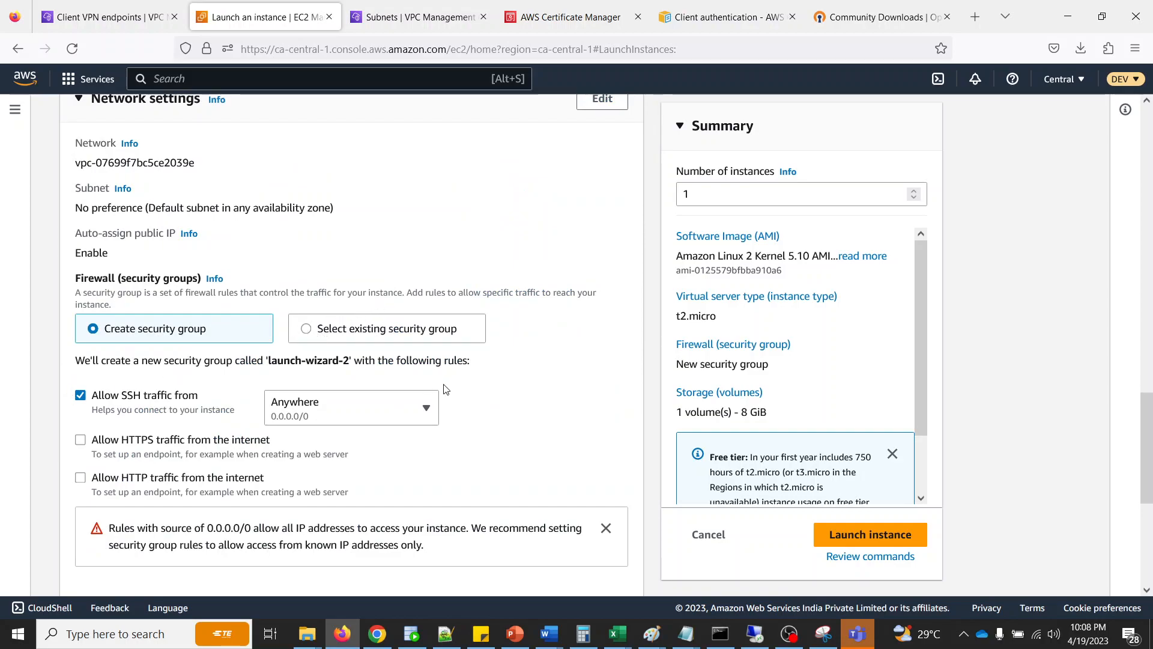
scroll(372, 424, "down", 5)
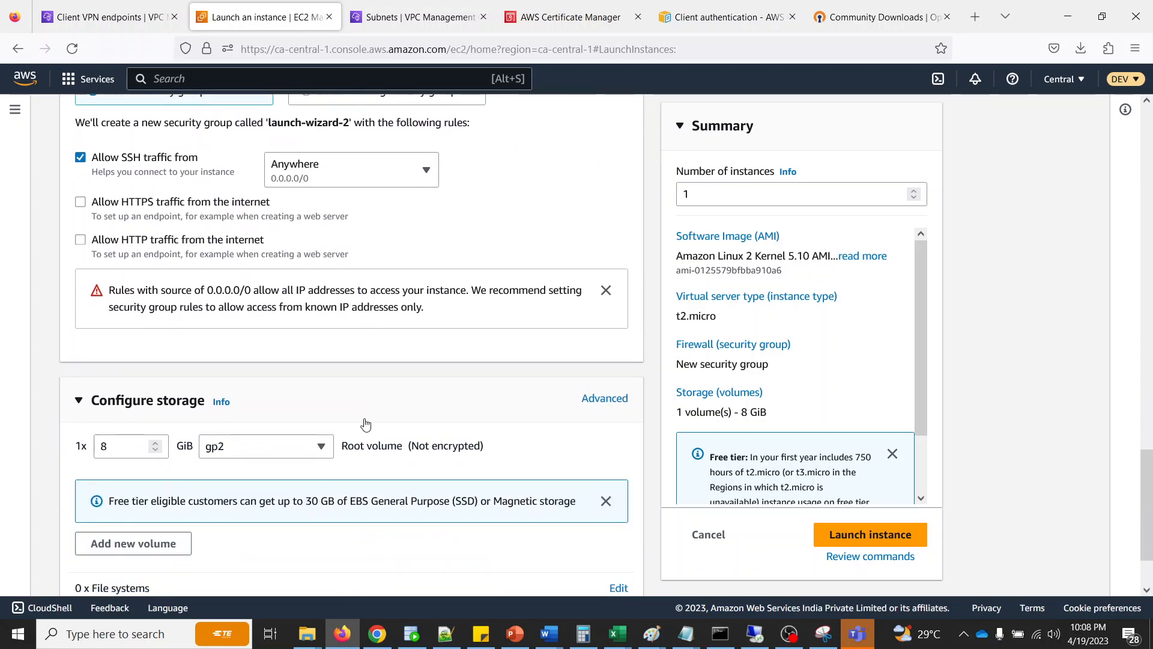
left_click(848, 535)
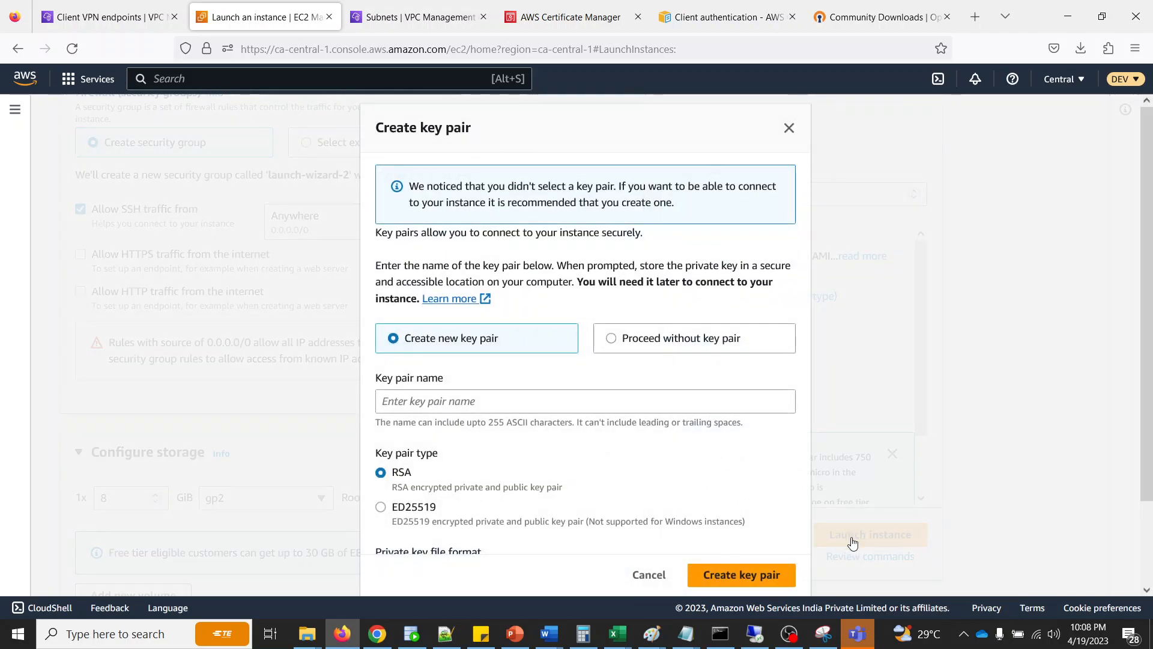
left_click(671, 347)
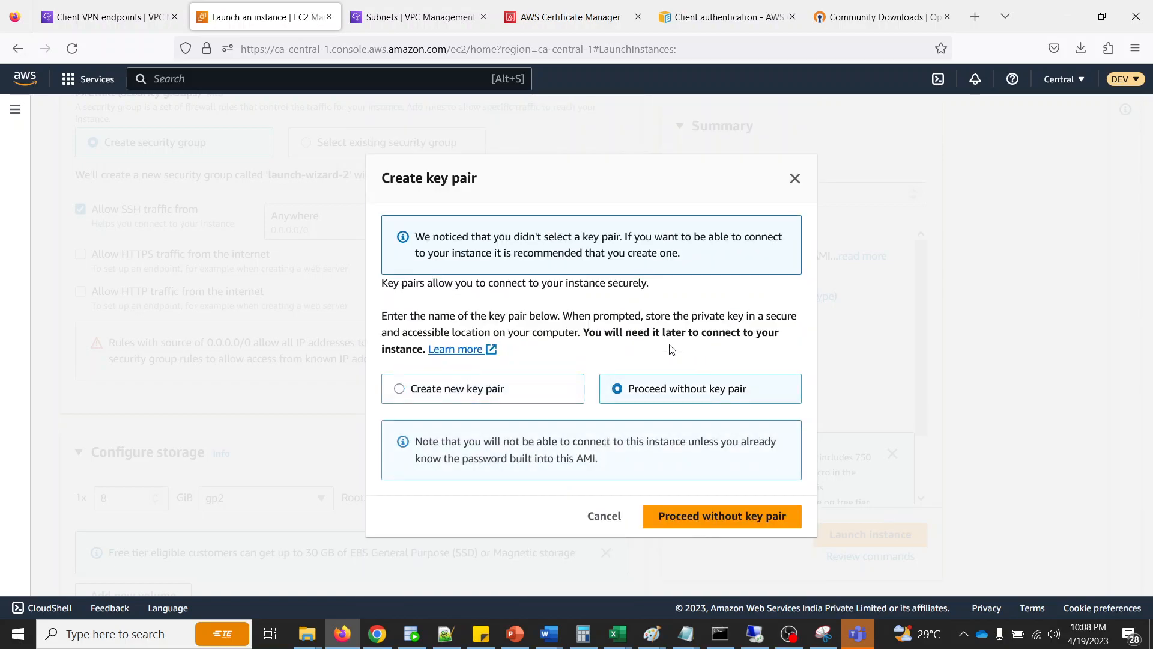
left_click(688, 528)
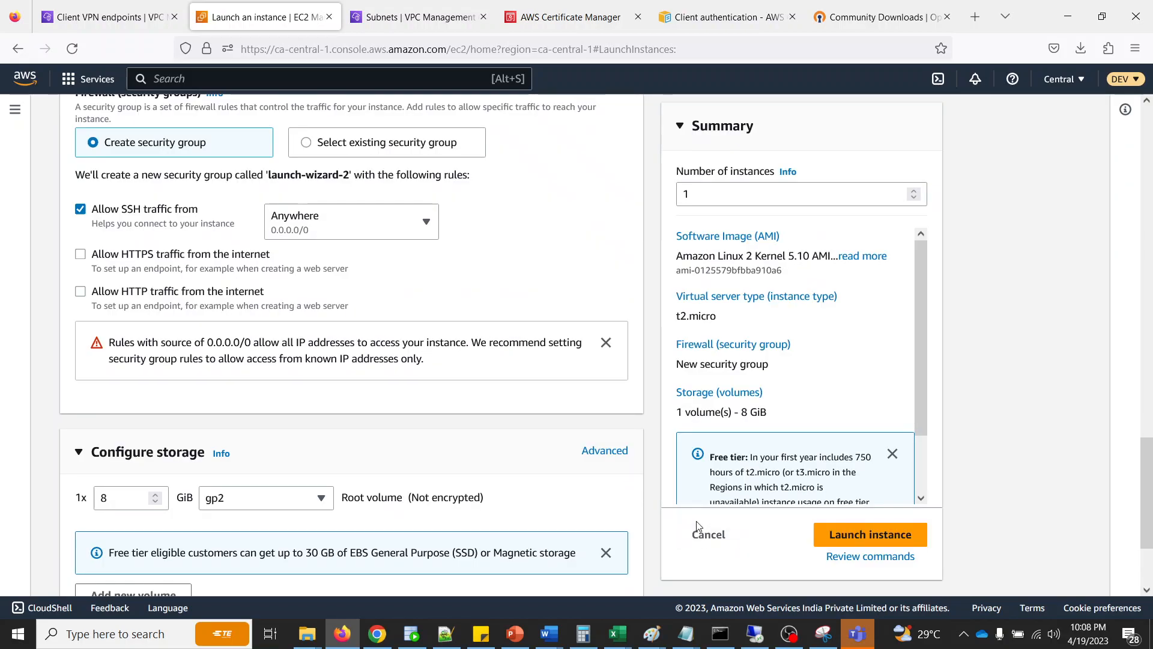
- Edit the instance's network settings and select subnet-029c0ca8953e6ccc8 as its subnet
scroll(544, 428, "up", 3)
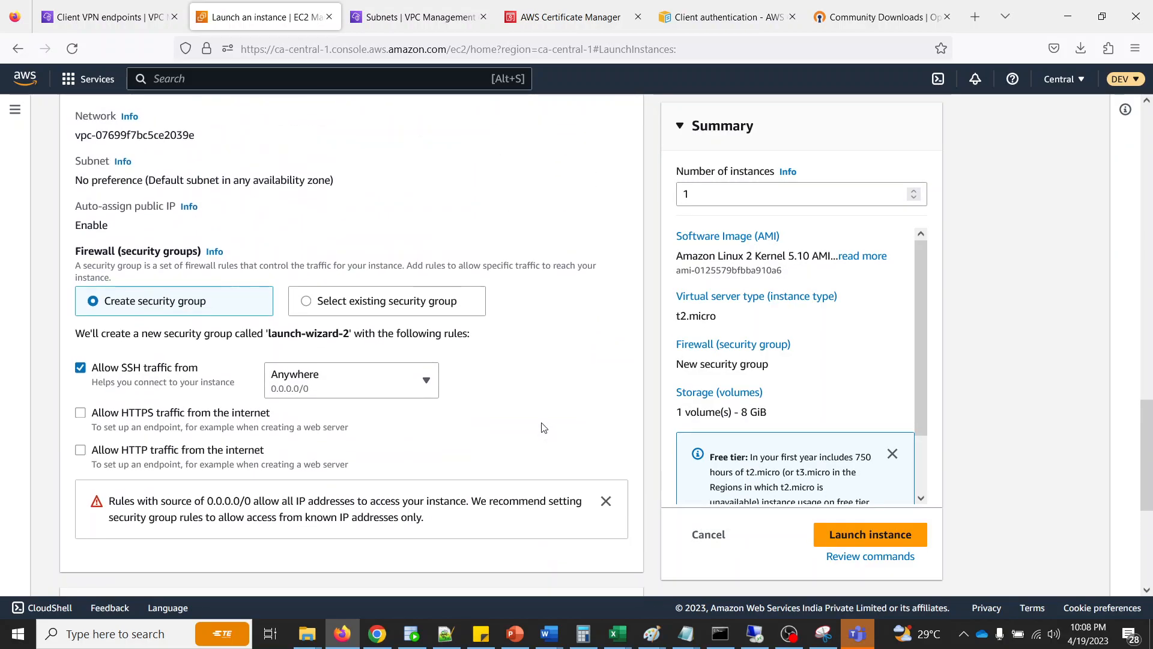
scroll(544, 428, "down", 5)
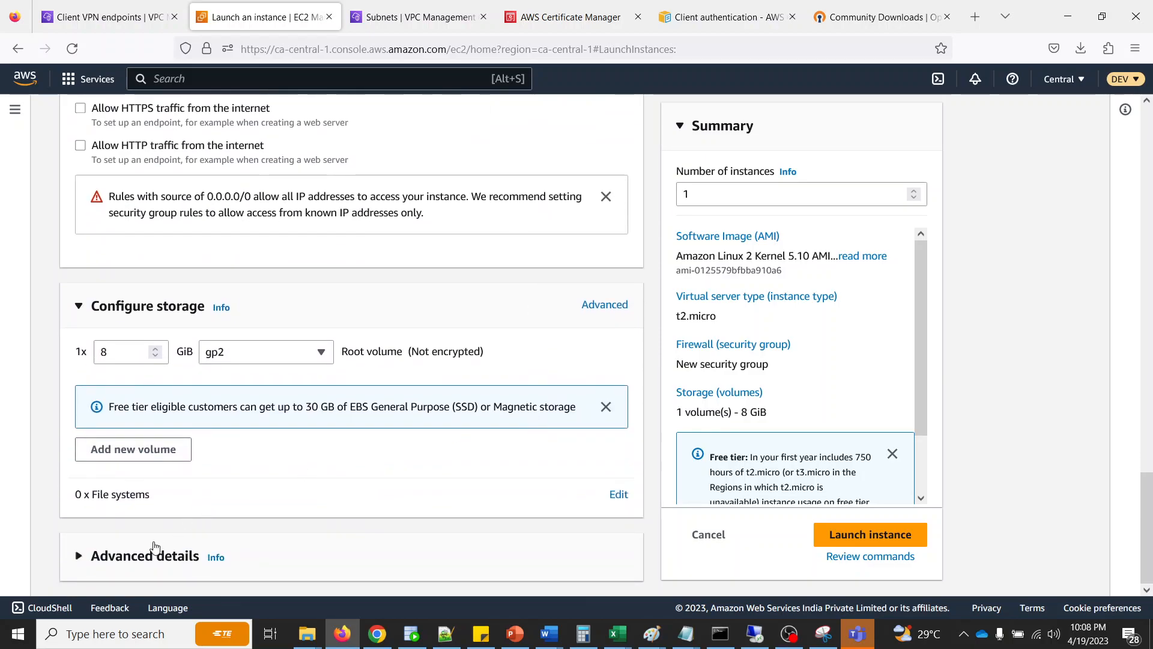
scroll(294, 481, "up", 15)
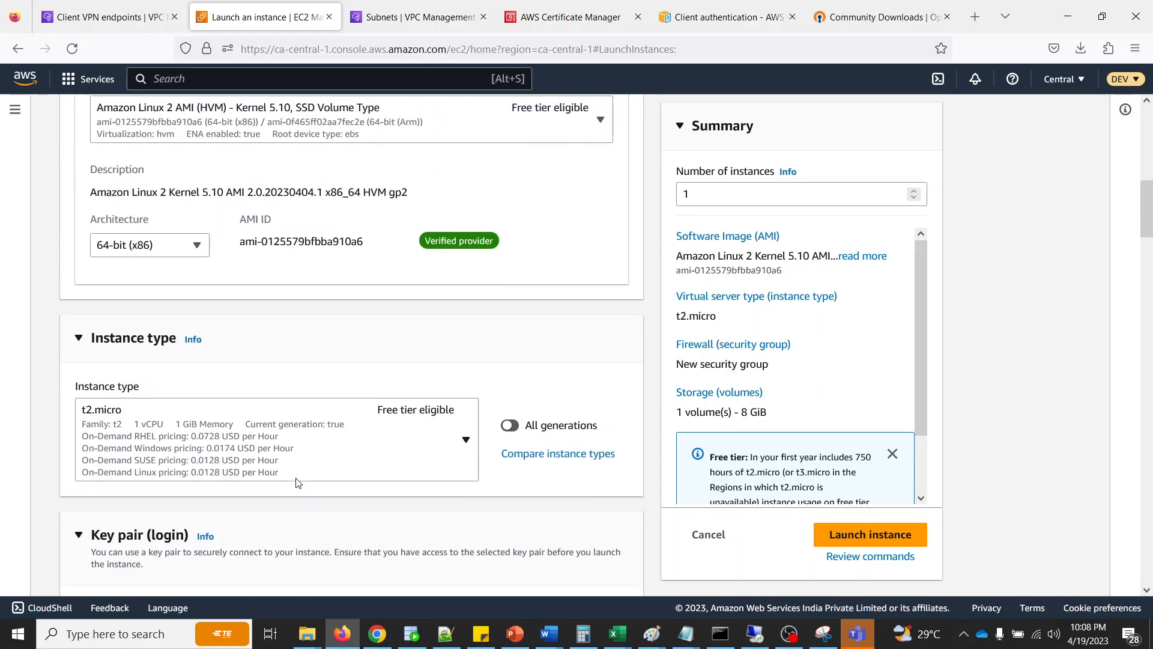
scroll(230, 482, "down", 6)
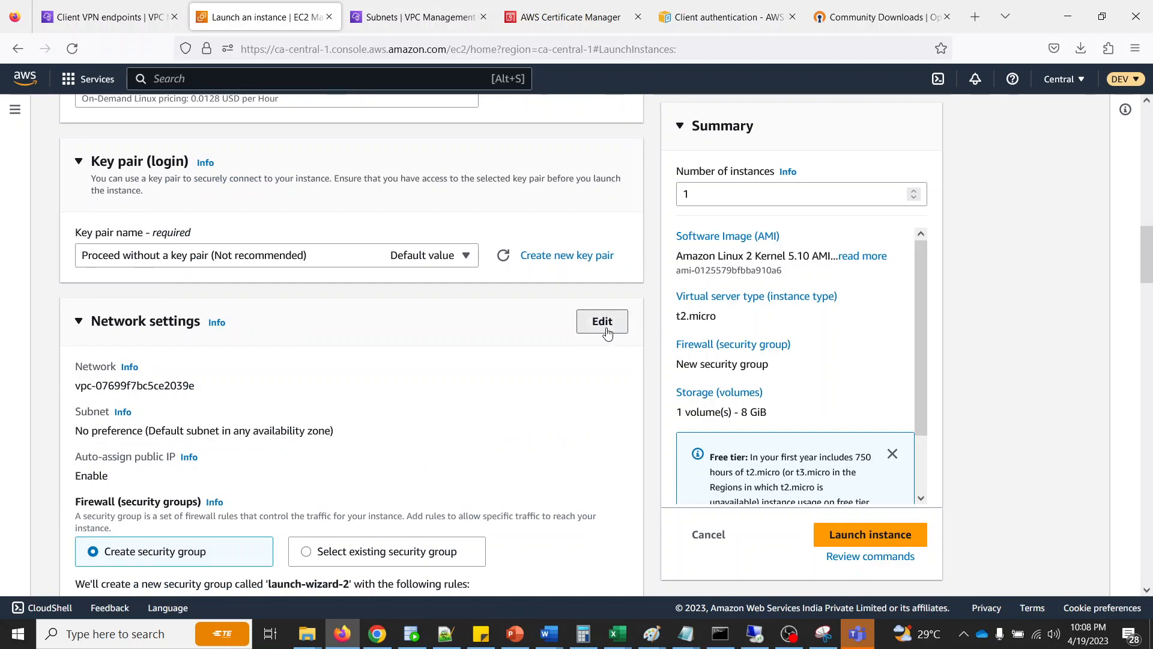
left_click(602, 324)
left_click(222, 461)
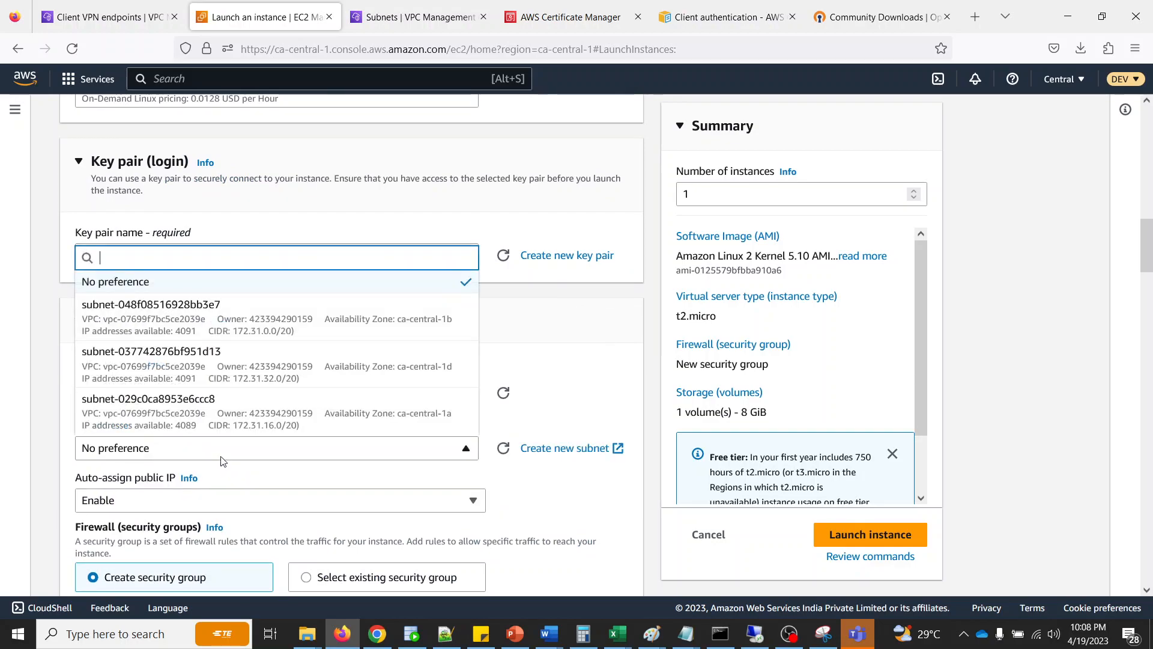
left_click(234, 424)
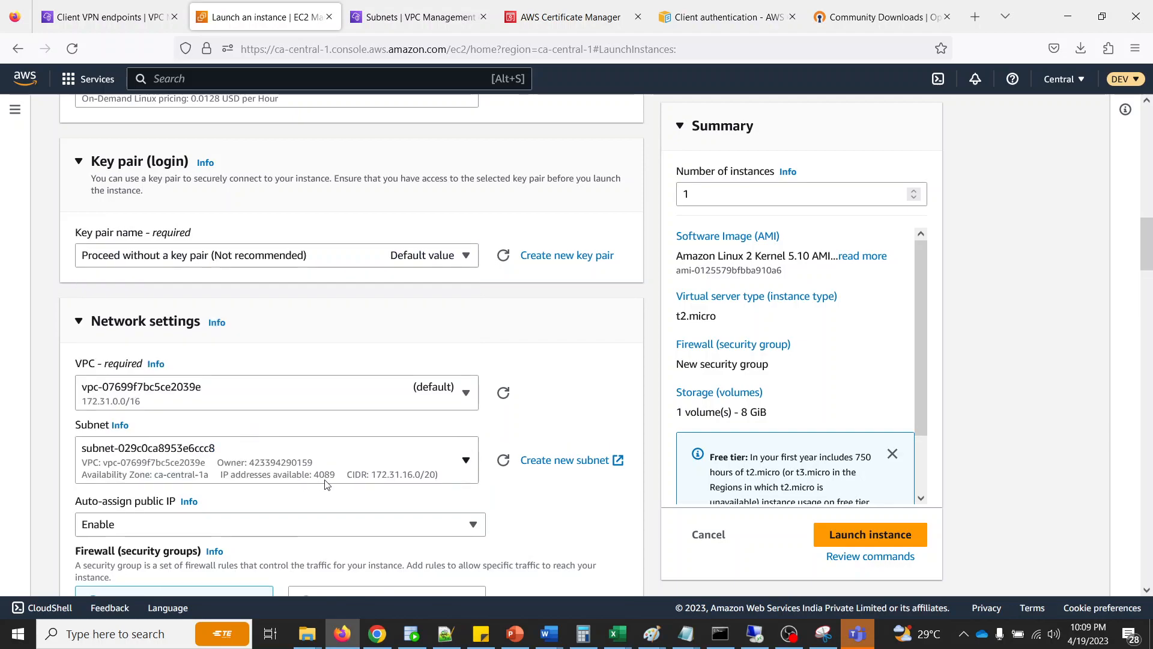
- Keep the remaining security group, storage and advanced settings at their defaults and launch the instance
scroll(350, 496, "down", 3)
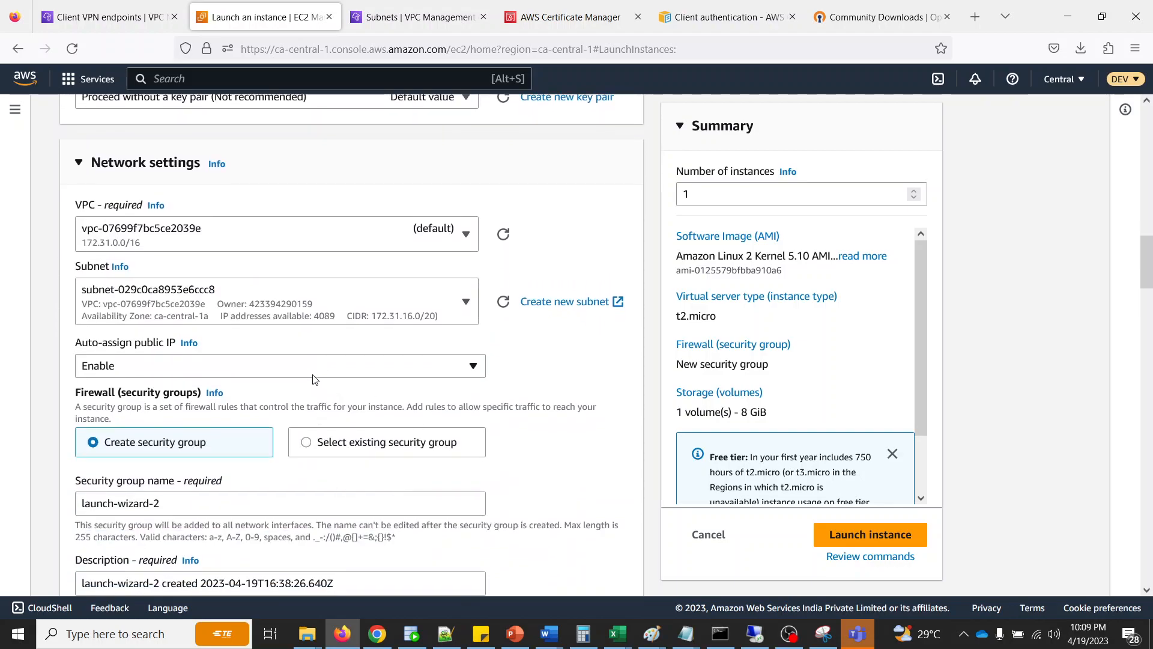
scroll(535, 448, "down", 20)
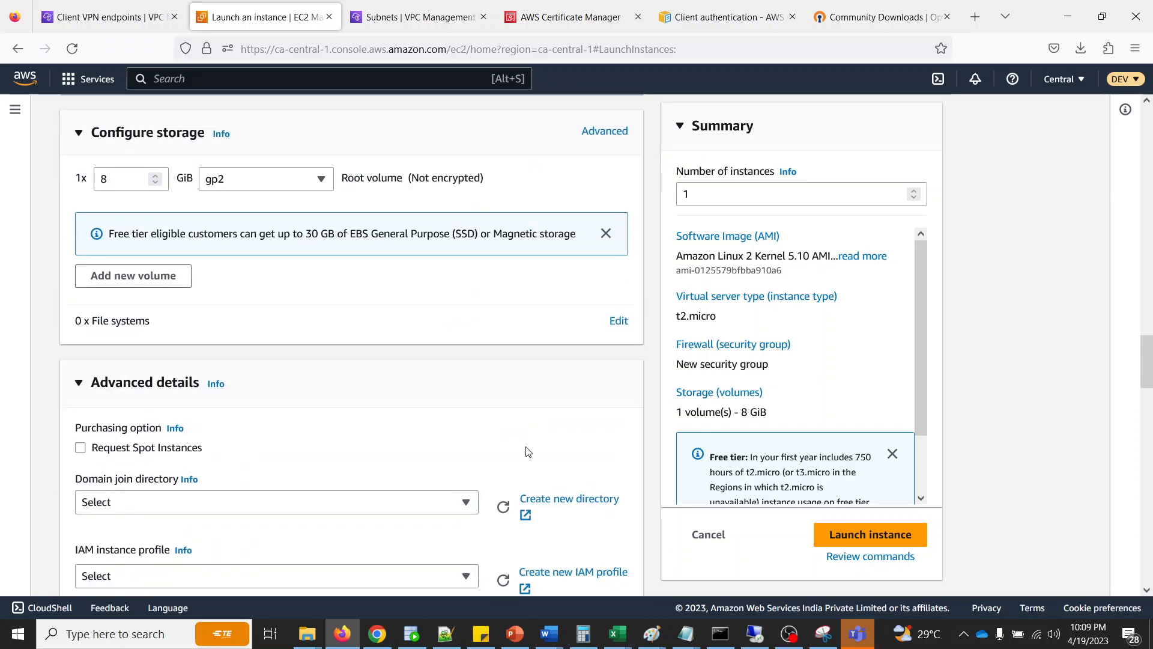
scroll(560, 501, "down", 10)
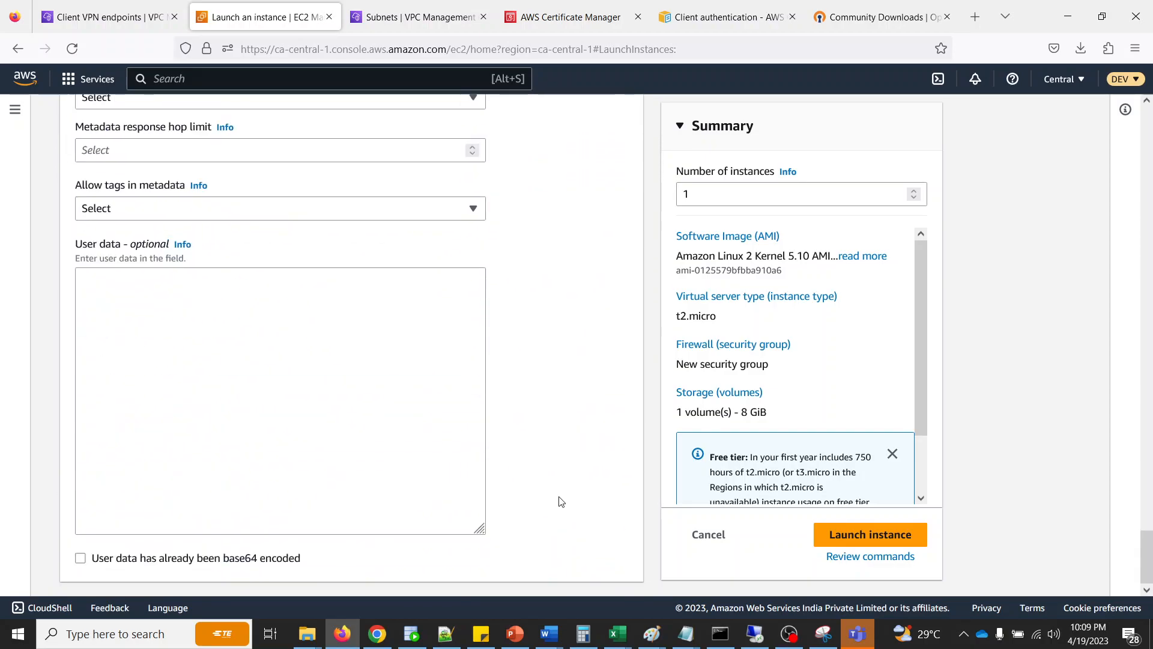
left_click(859, 536)
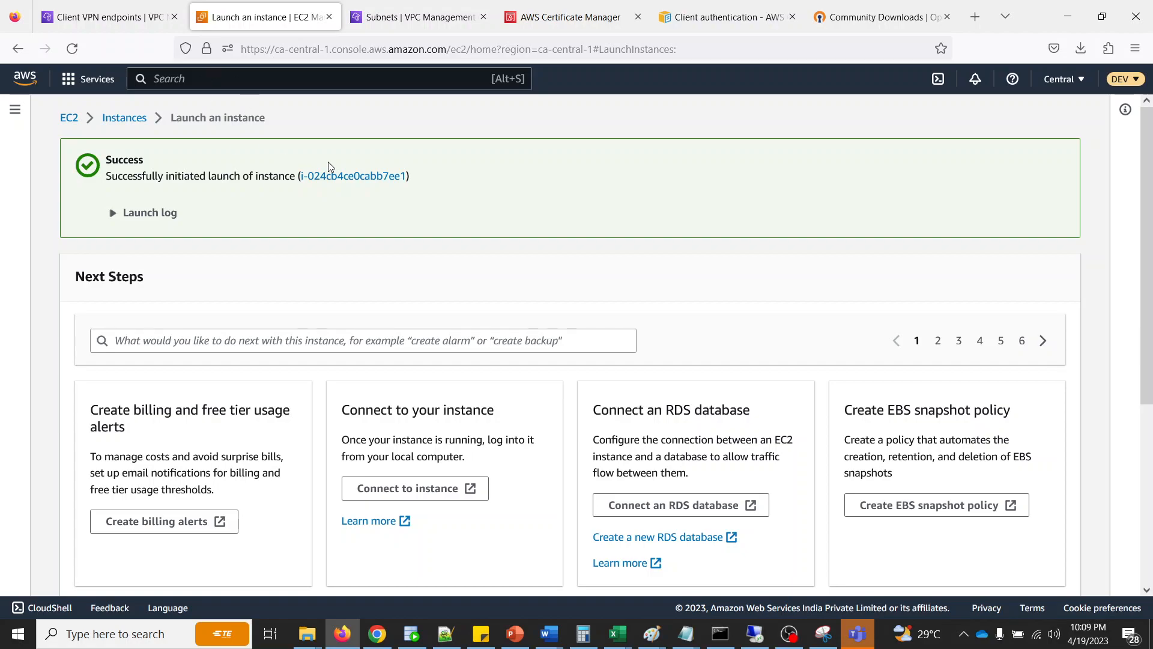
- Open the newly launched instance in the instances list, select it and copy its private IPv4 address
left_click(355, 177)
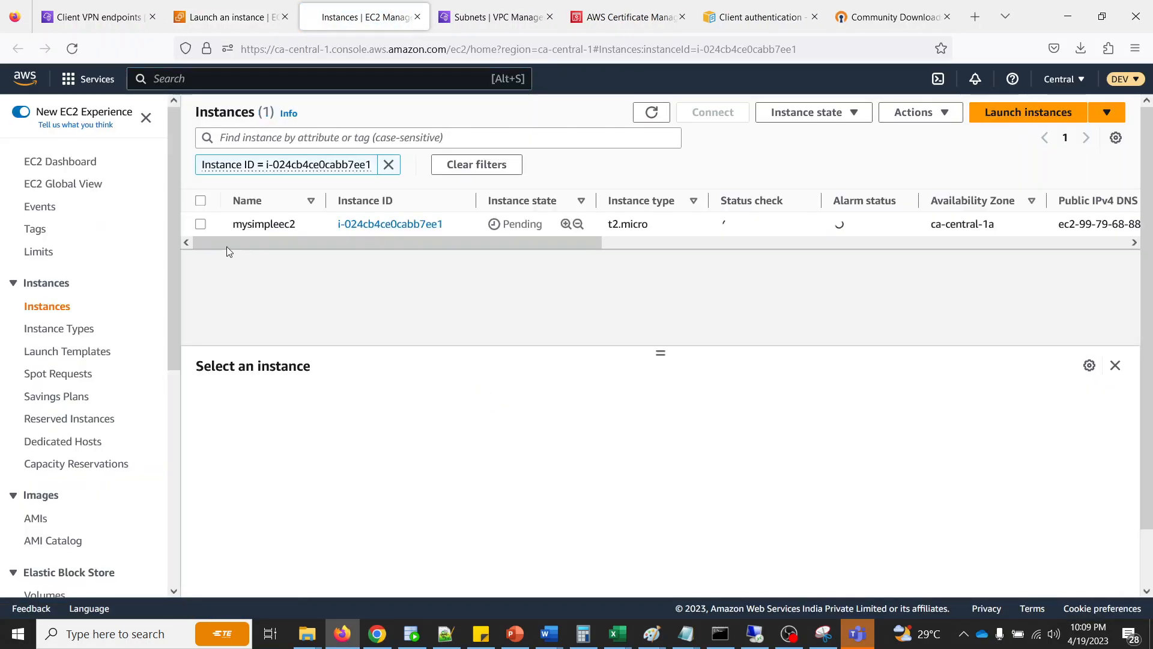
left_click(202, 224)
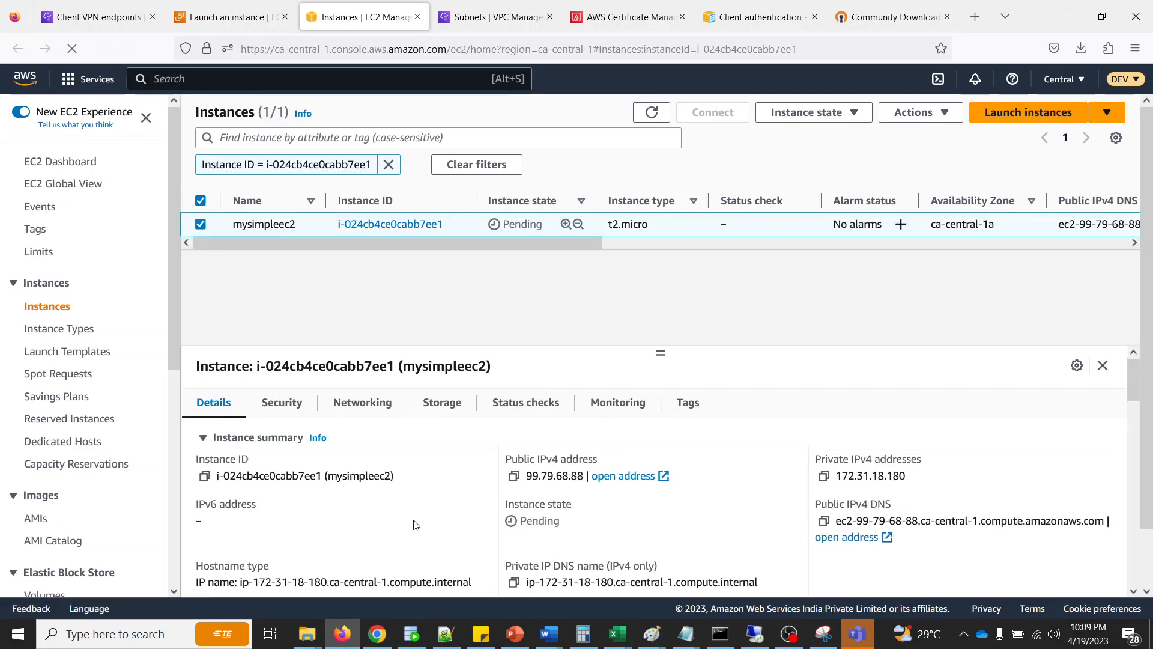
left_click(824, 475)
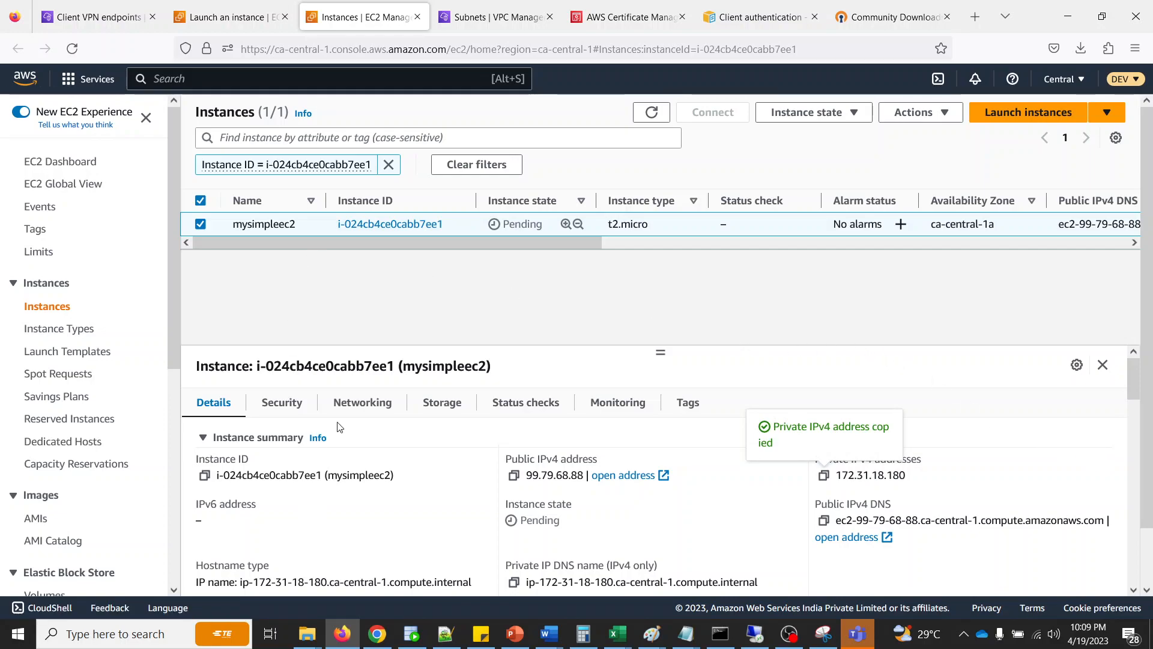
- Open the inbound rules of the instance's launch-wizard-2 security group for editing
left_click(286, 409)
scroll(336, 504, "down", 2)
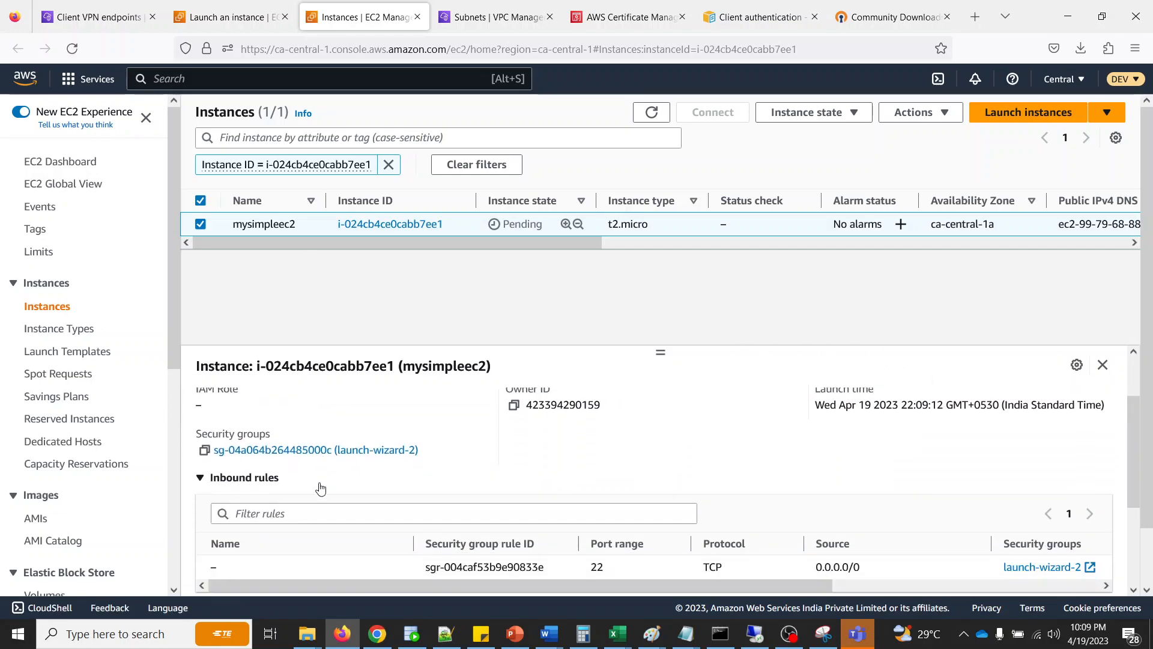
left_click(300, 447)
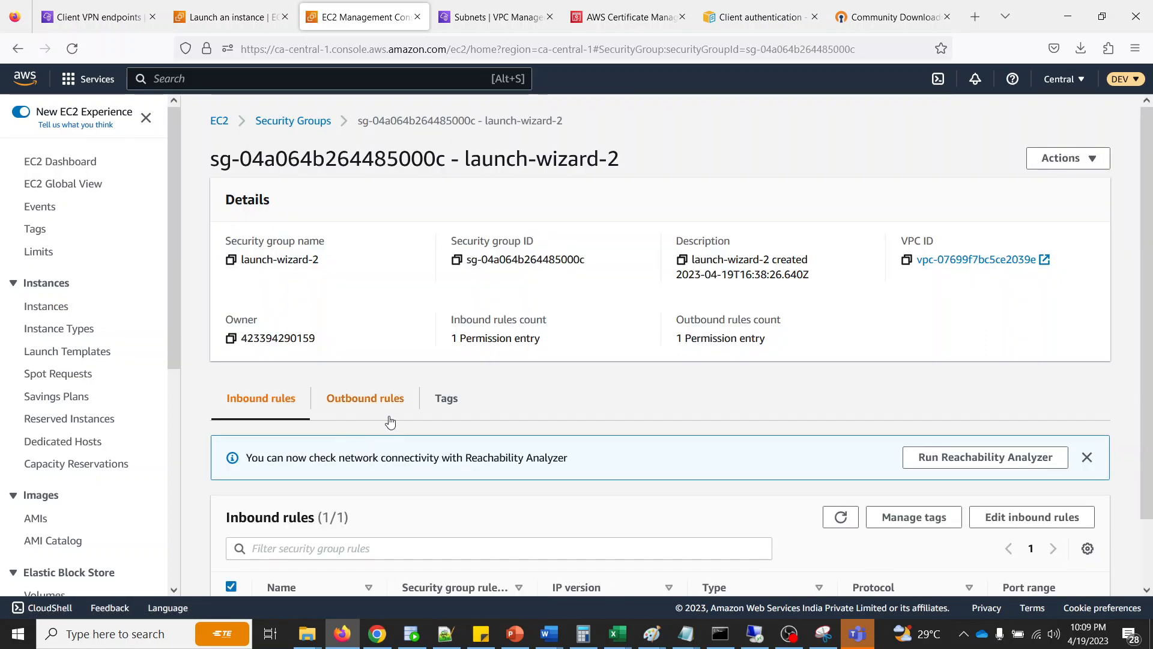
scroll(357, 515, "down", 2)
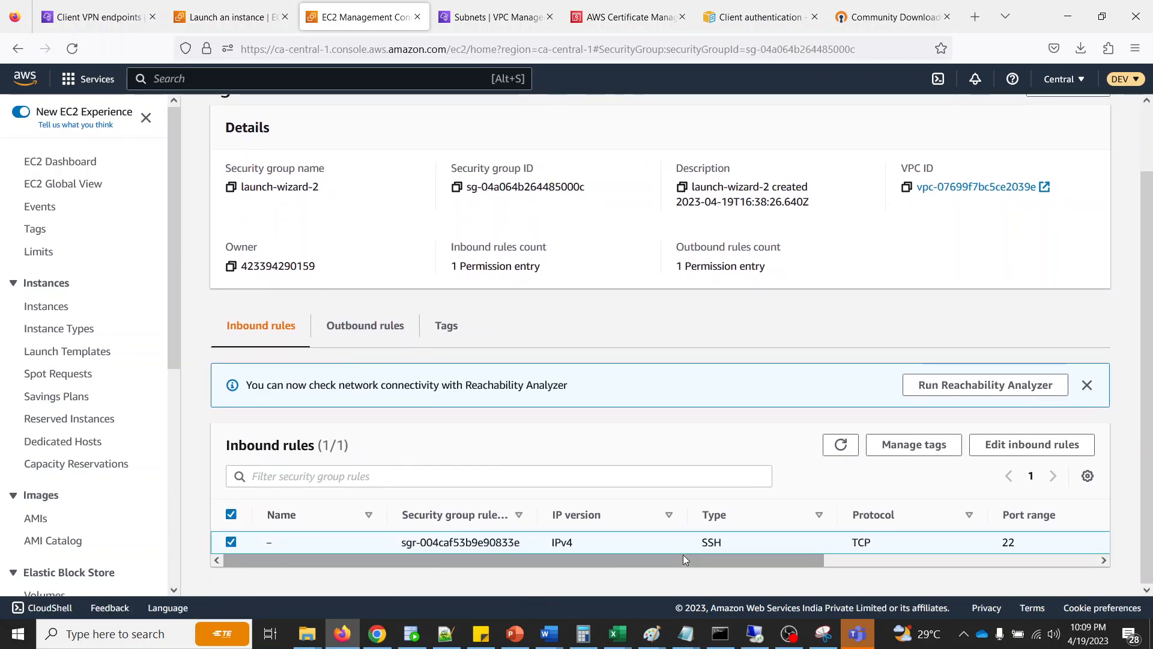
left_click(1000, 447)
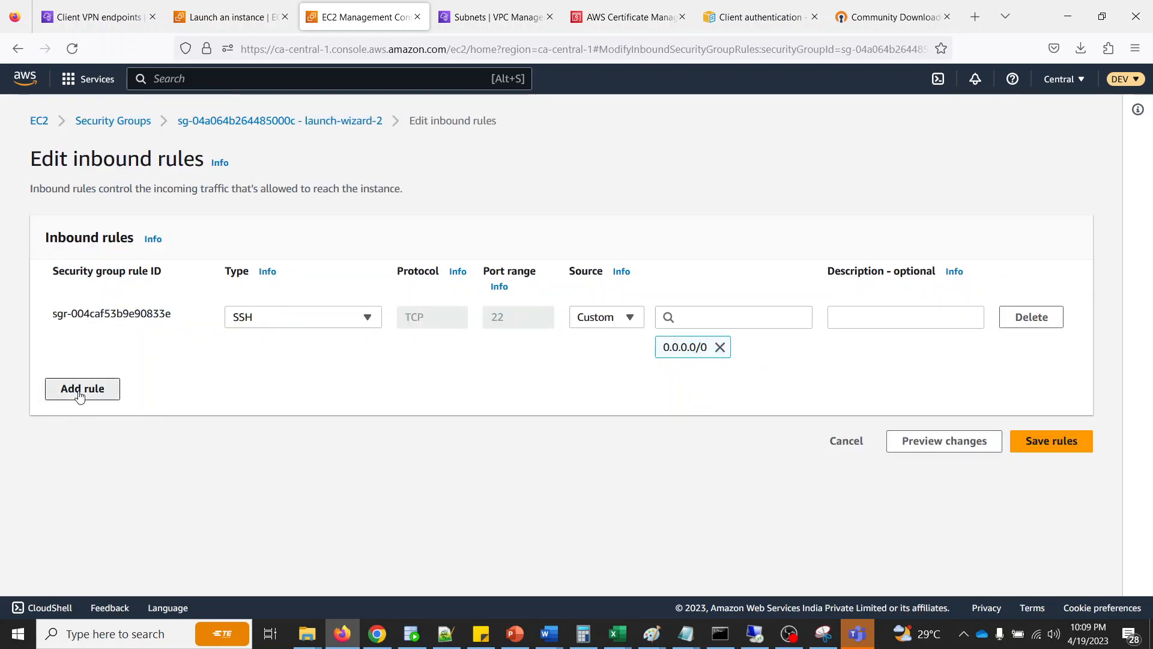
- Add an All ICMP - IPv4 inbound rule with source 0.0.0.0/0 and save the security group rules
left_click(79, 391)
left_click(296, 381)
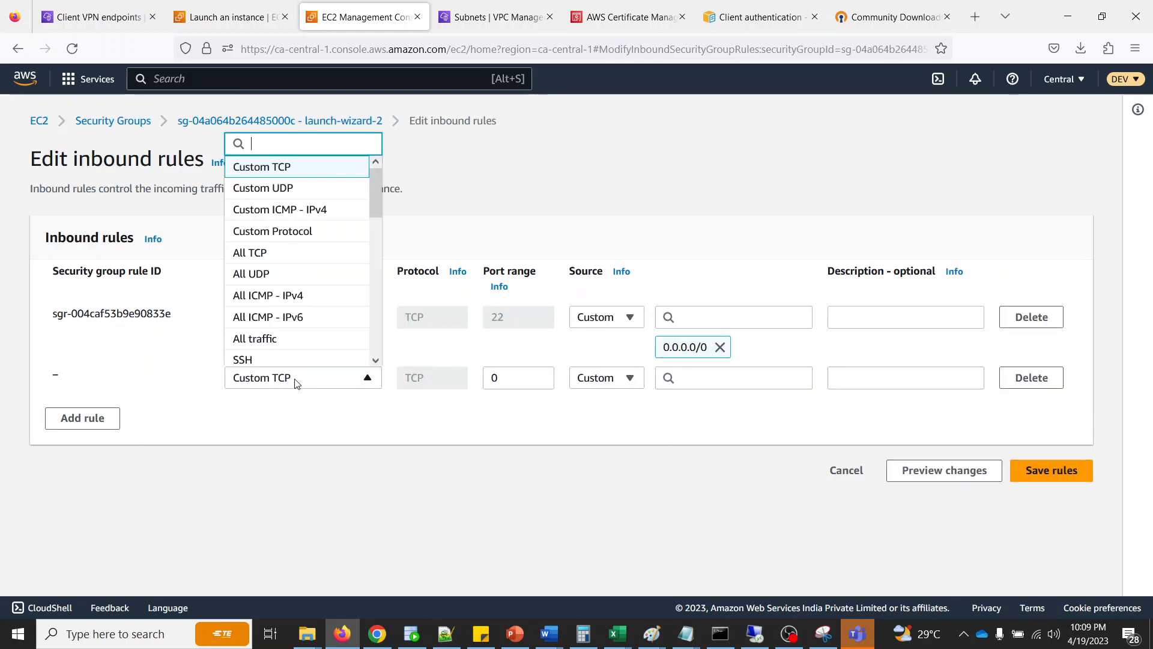
left_click(296, 304)
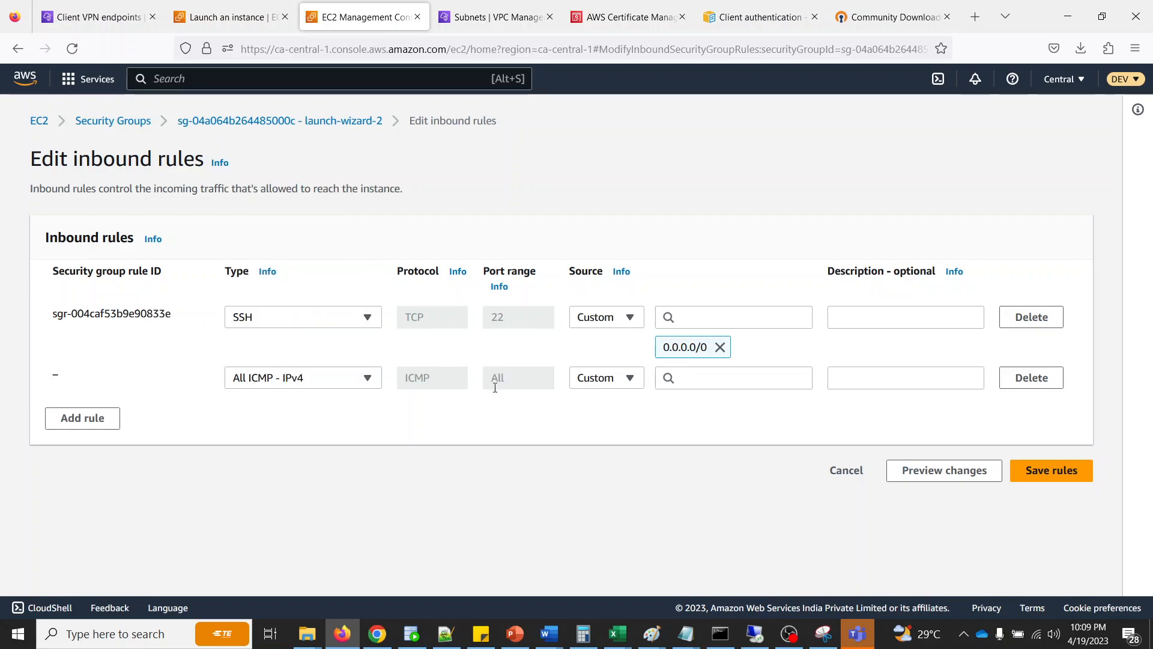
left_click(696, 374)
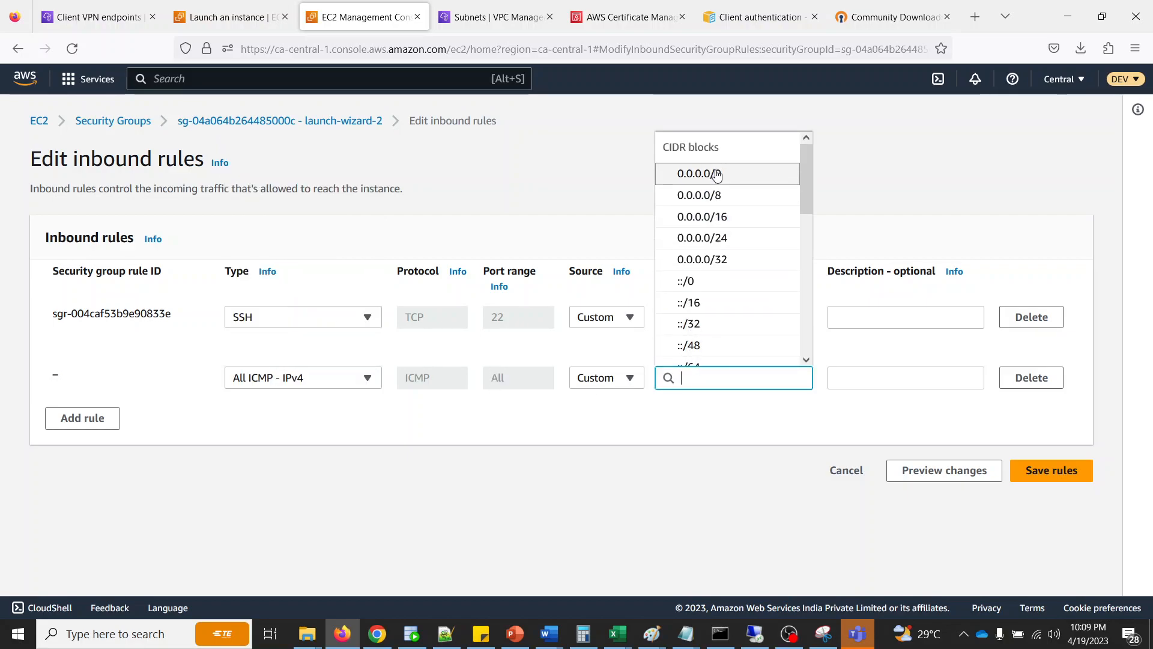
left_click(716, 174)
left_click(1057, 502)
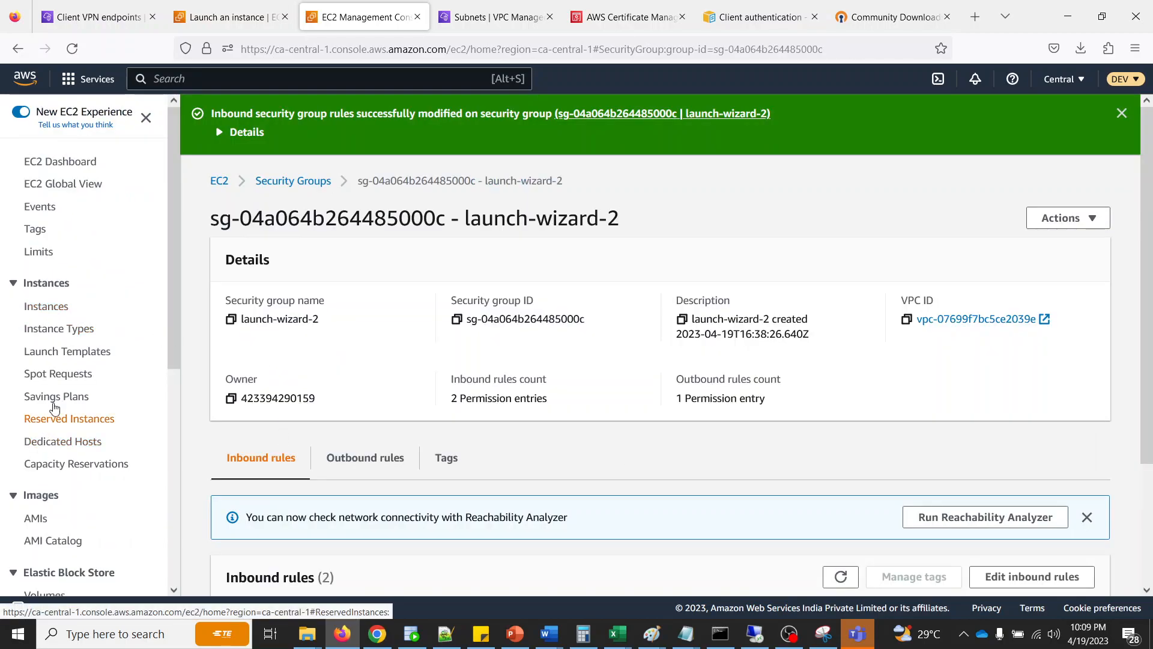
- Review the network ACL's inbound and outbound rules for subnet-029c0ca8953e6ccc8 and return to the subnet's details
left_click(492, 21)
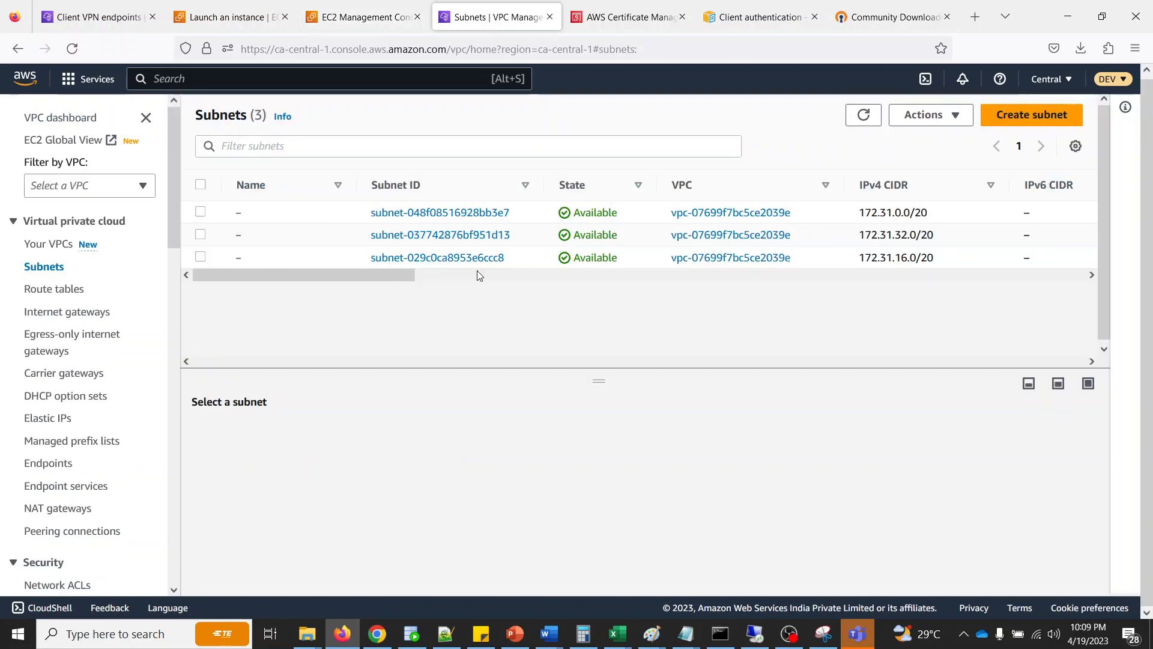
left_click_drag(381, 272, 17, 292)
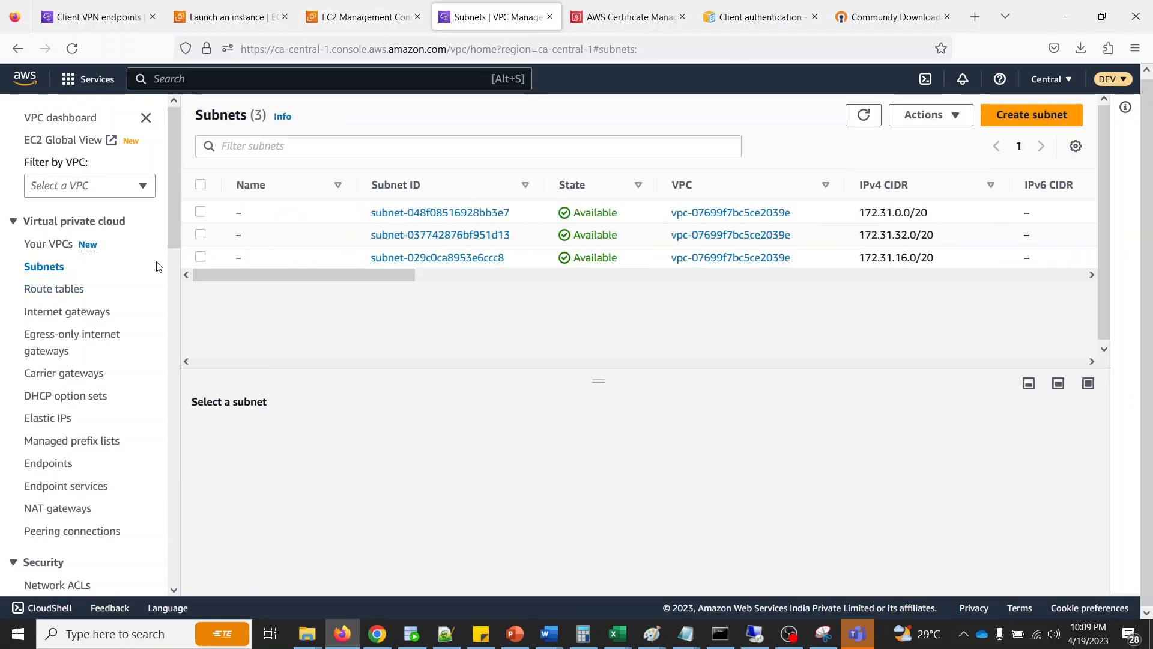
left_click(200, 257)
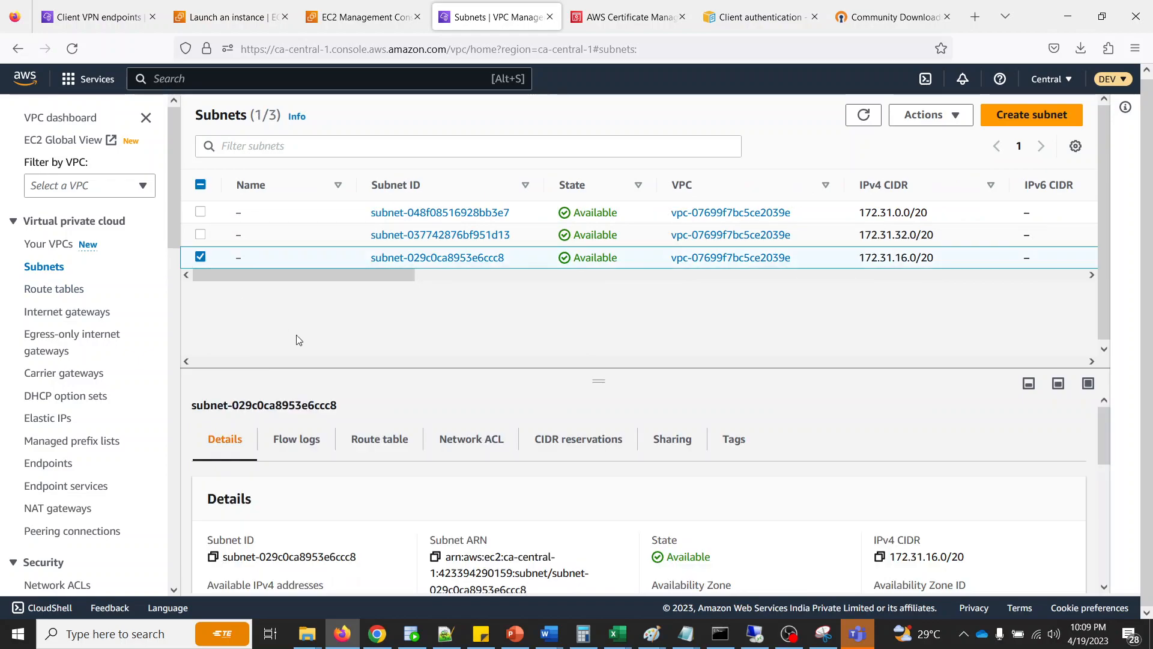
left_click(461, 445)
scroll(456, 480, "down", 3)
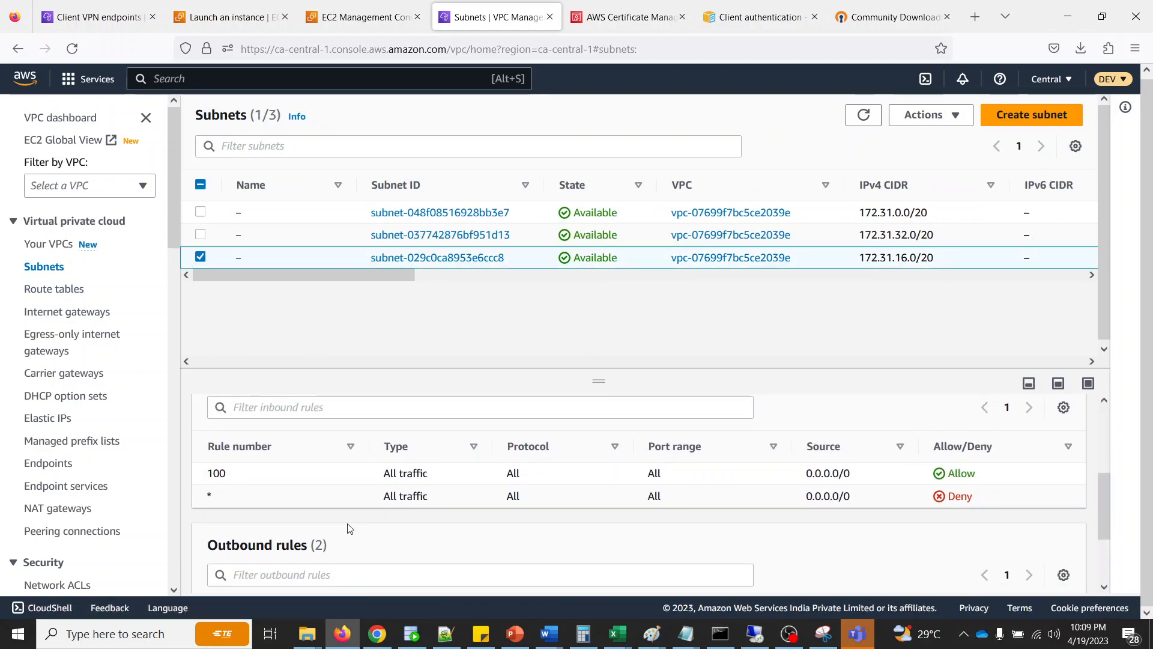
scroll(322, 566, "down", 2)
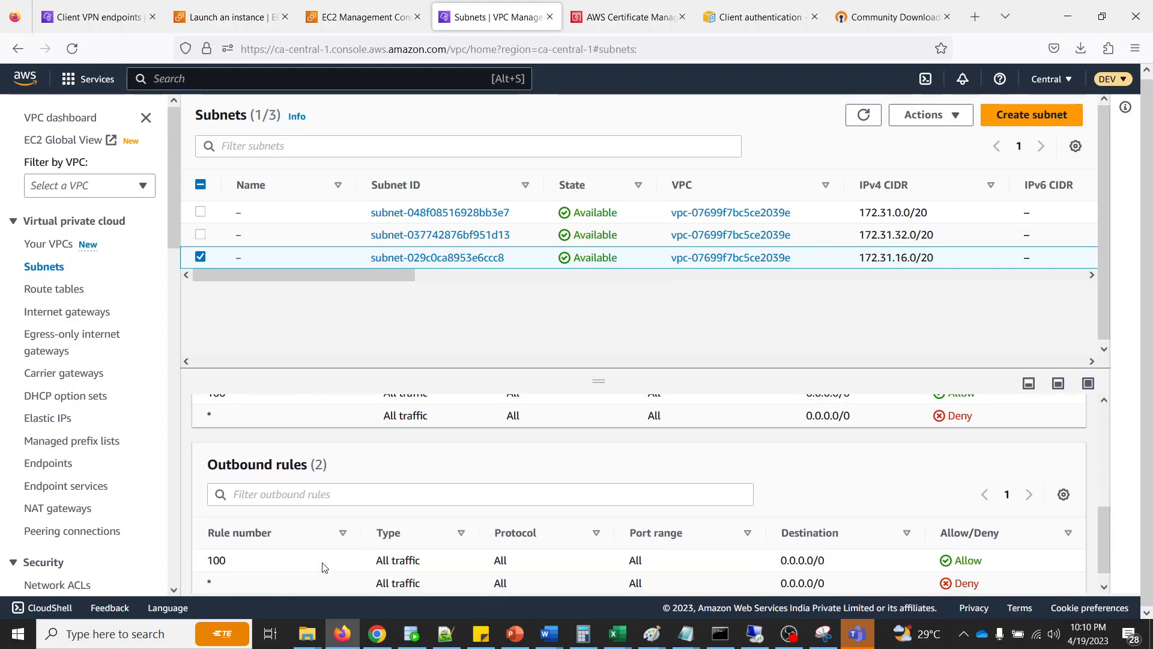
scroll(325, 565, "up", 5)
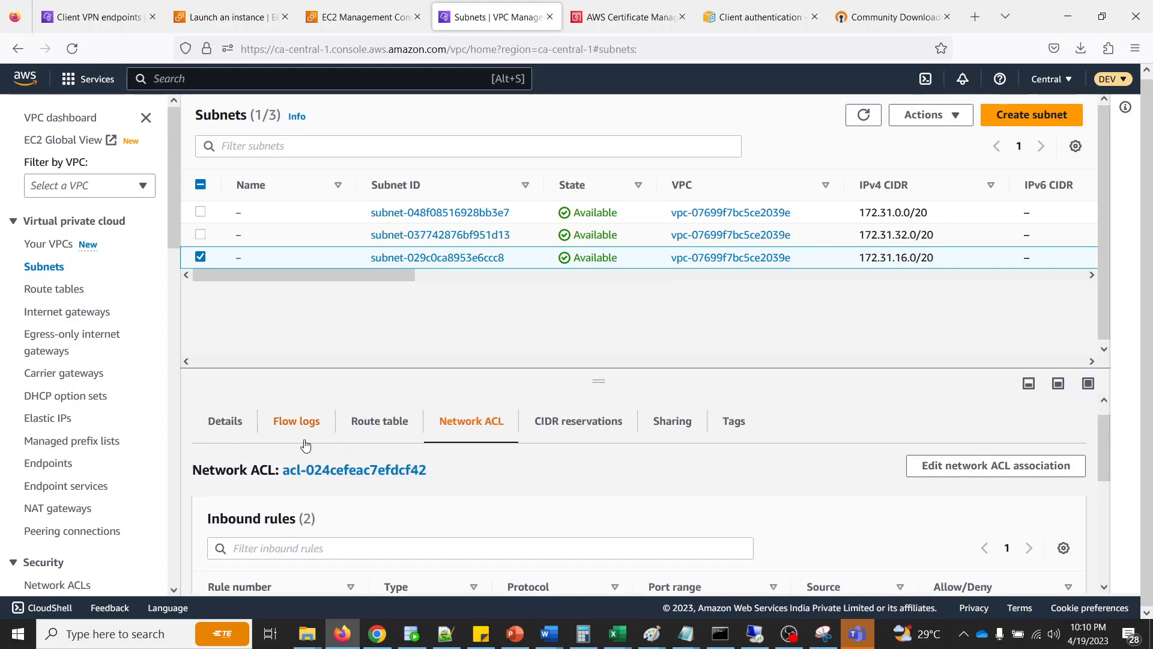
left_click(226, 420)
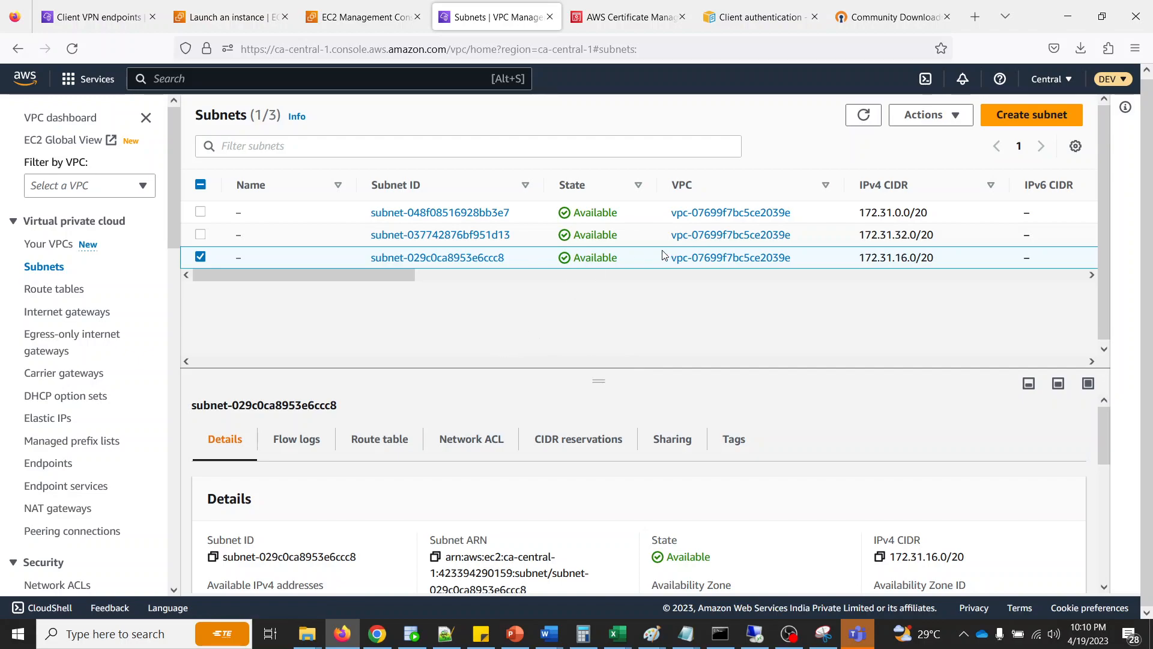
- Refresh the Client VPN endpoints list and check myclientendpoint's target network association and authorization rules
left_click(119, 27)
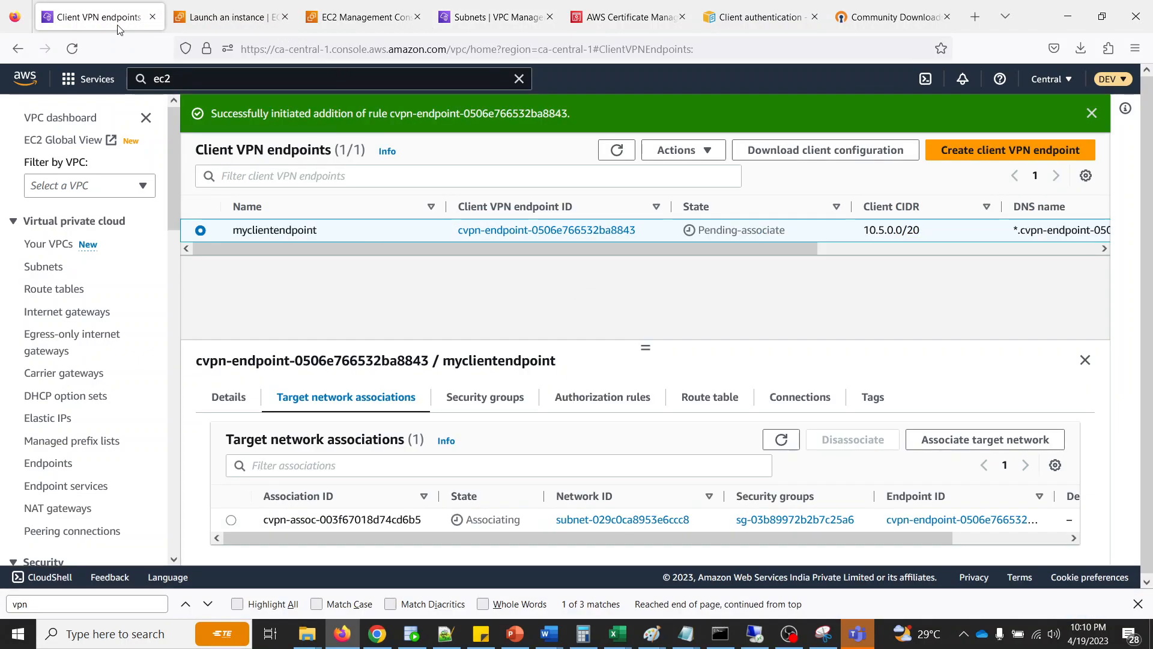
left_click(610, 150)
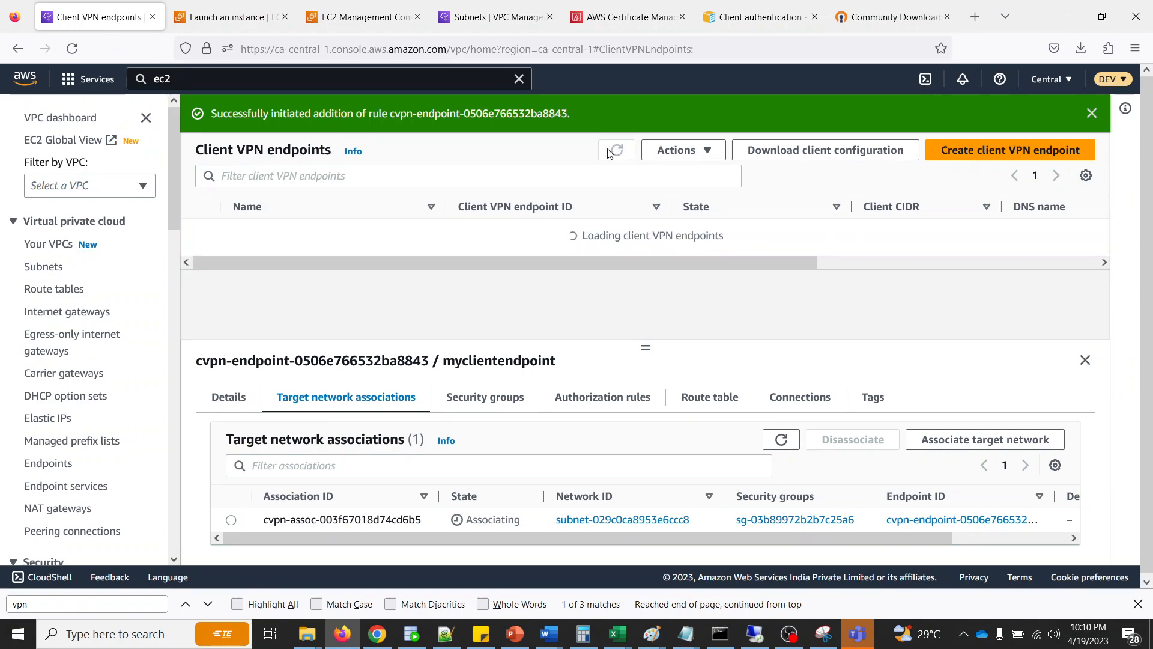
left_click(607, 151)
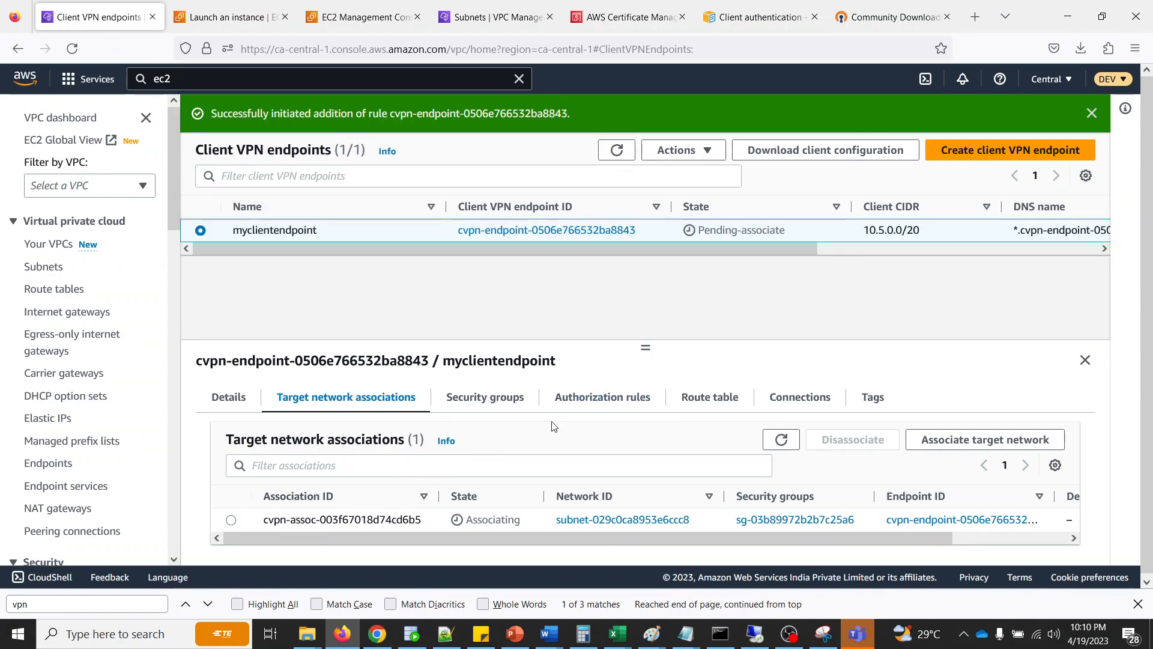
left_click(231, 520)
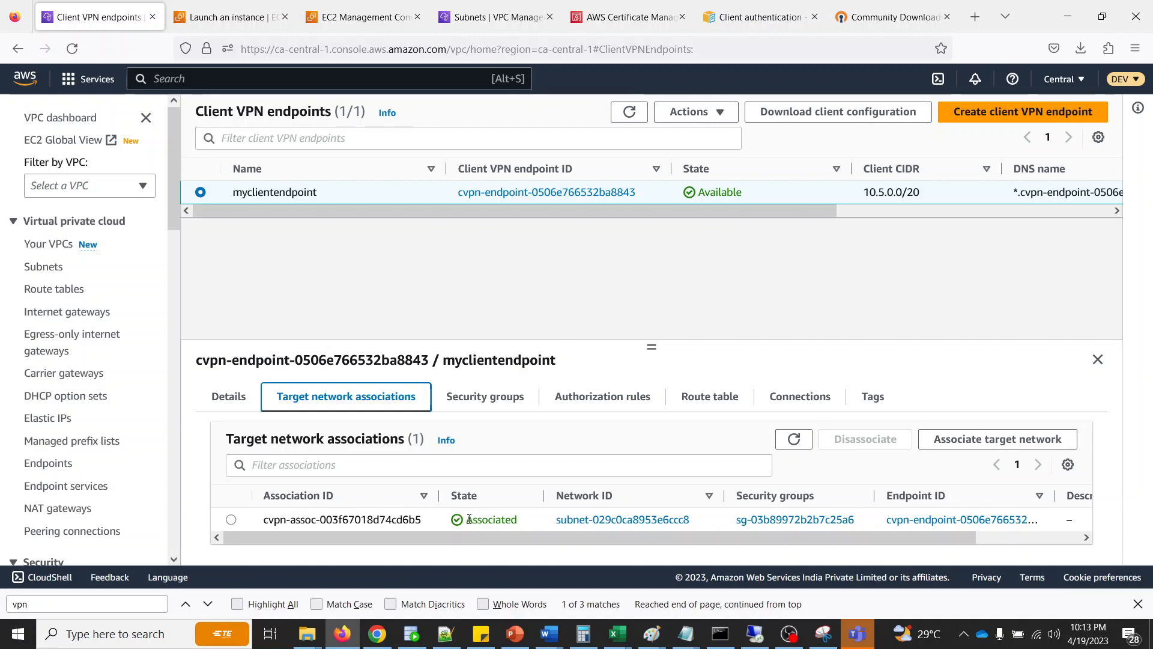
left_click(577, 395)
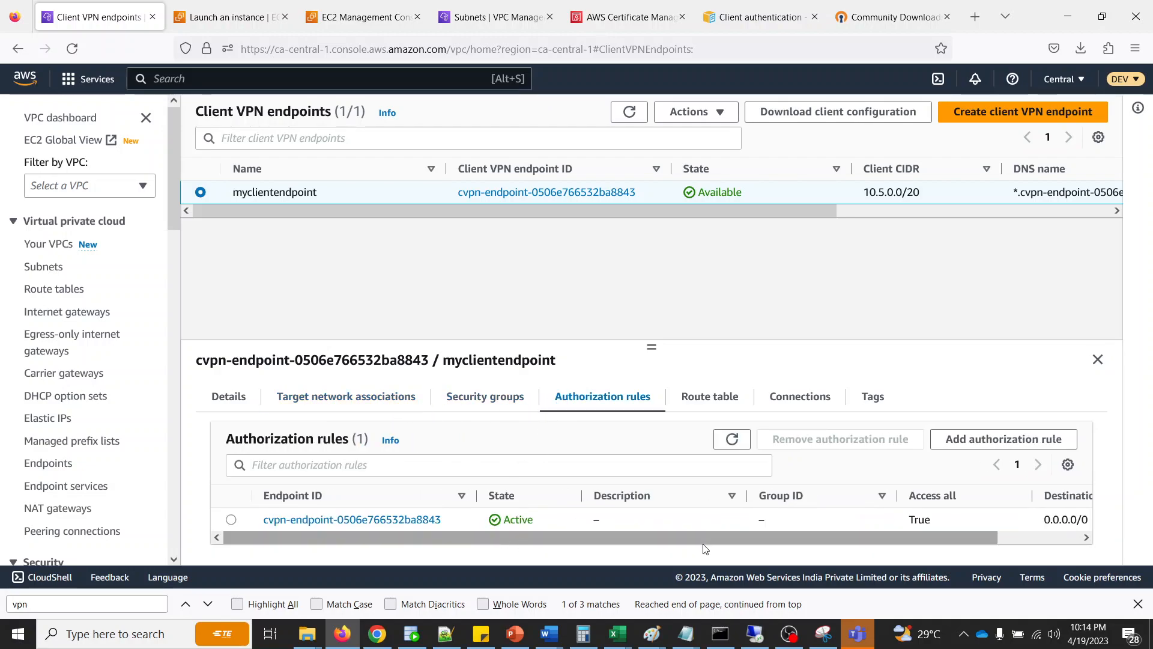
left_click_drag(809, 538, 830, 554)
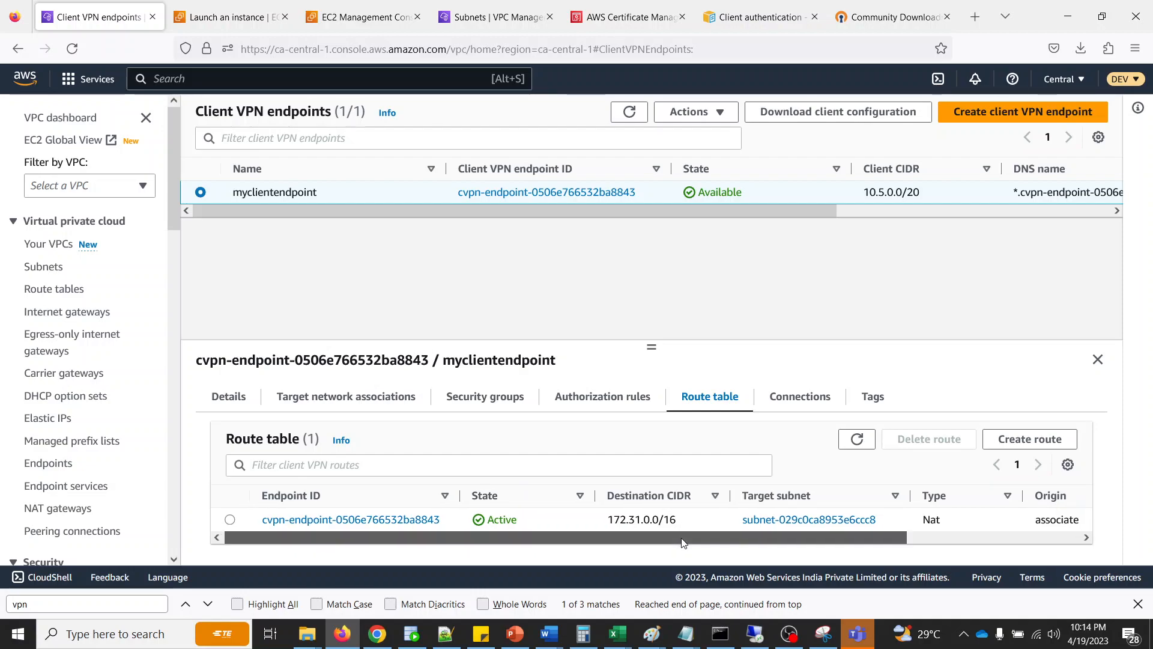
- Compare the destination CIDR in the Client VPN endpoint's route table with the IPv4 CIDR of the VPC
left_click_drag(608, 523, 680, 524)
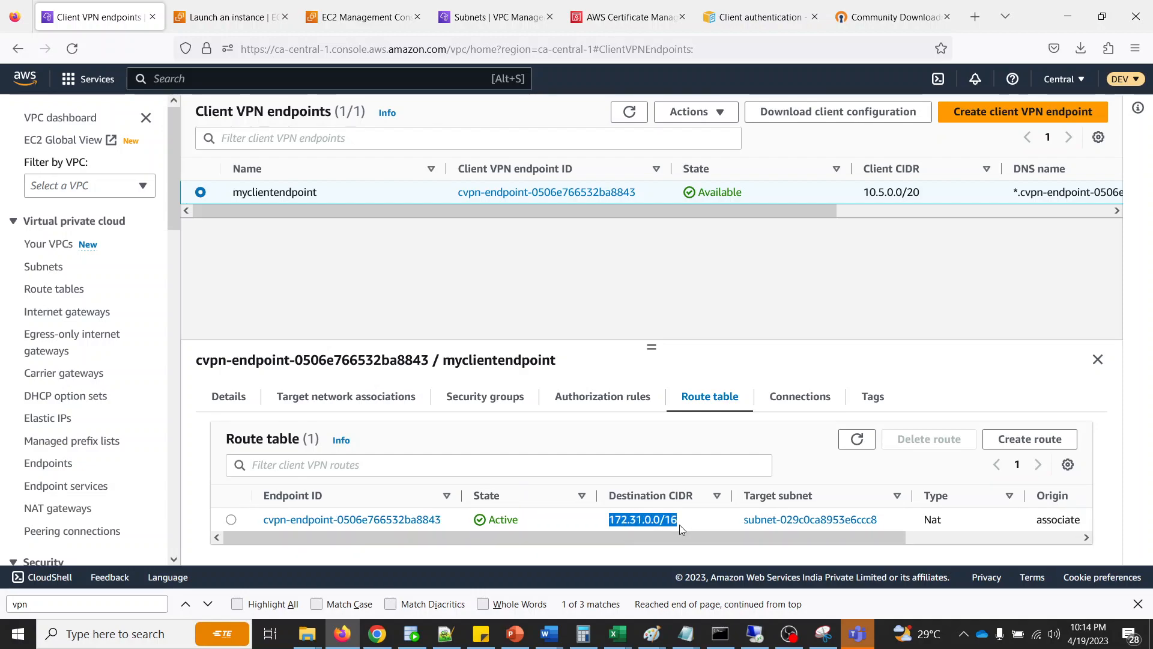
left_click(697, 525)
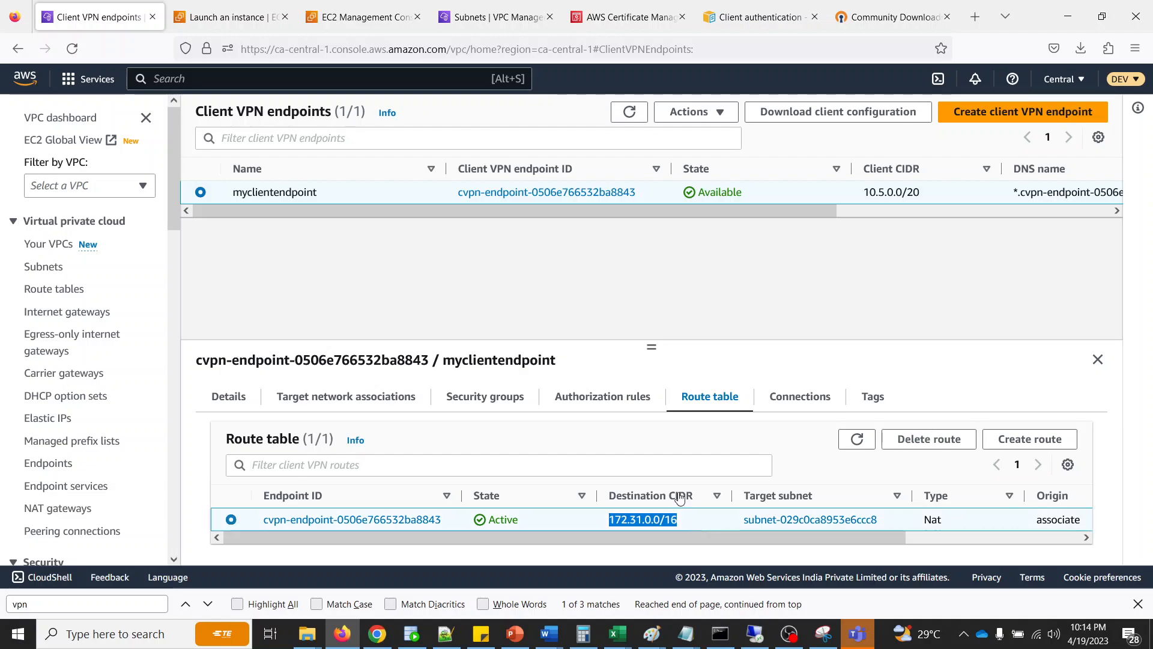
left_click(461, 18)
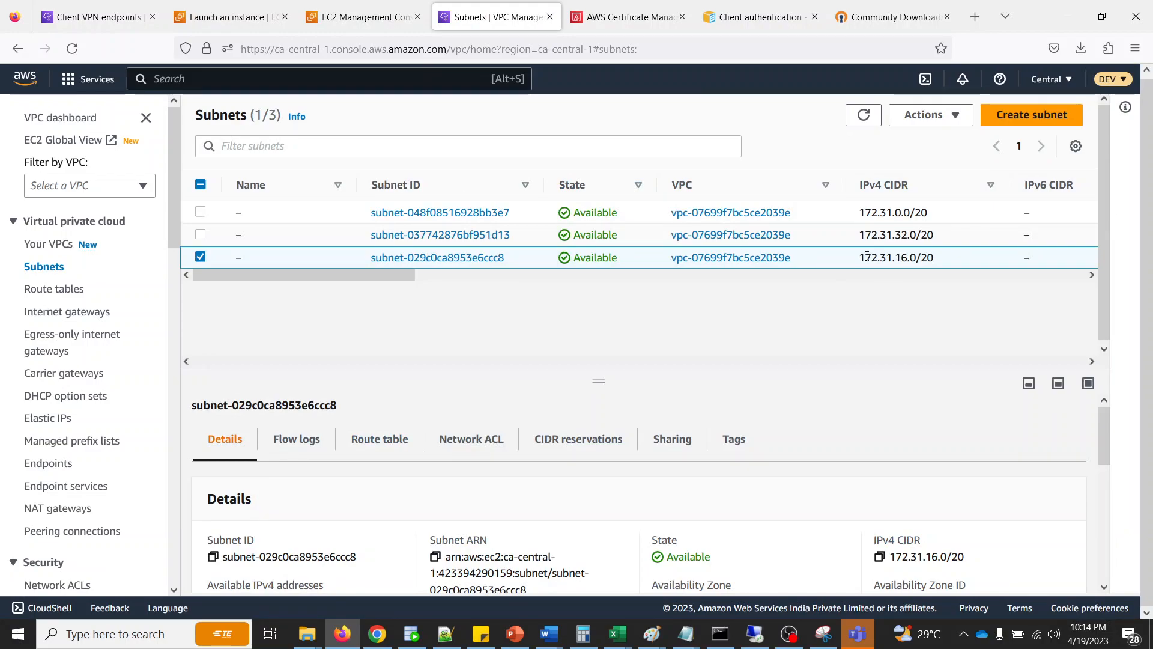
left_click(96, 17)
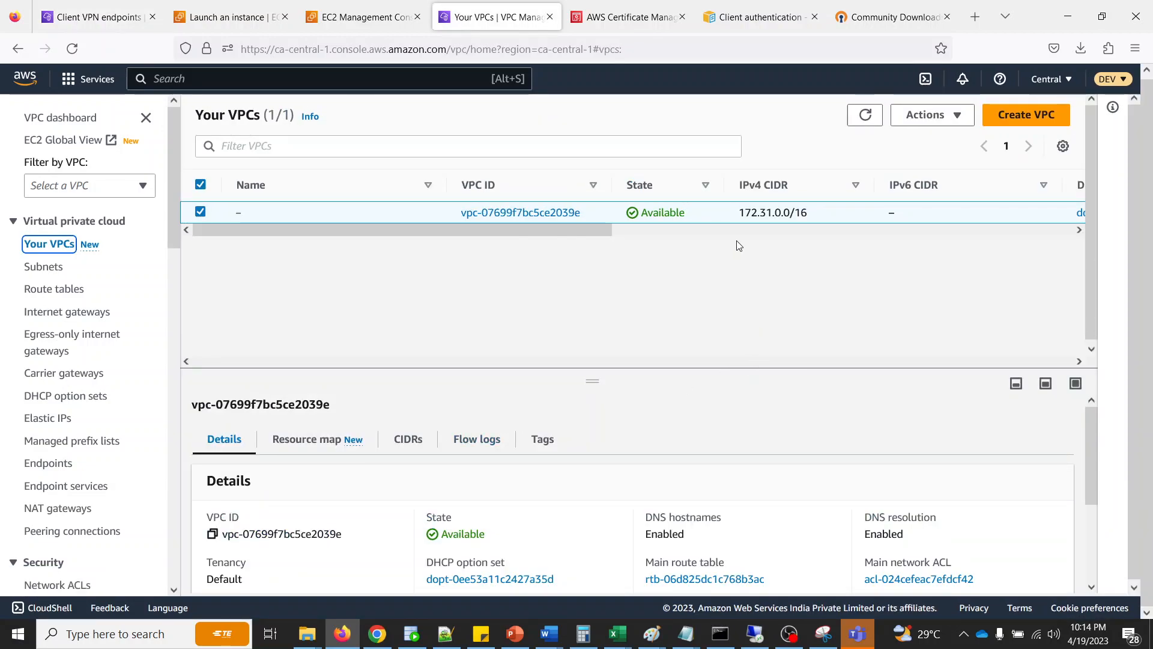
left_click_drag(742, 211, 878, 216)
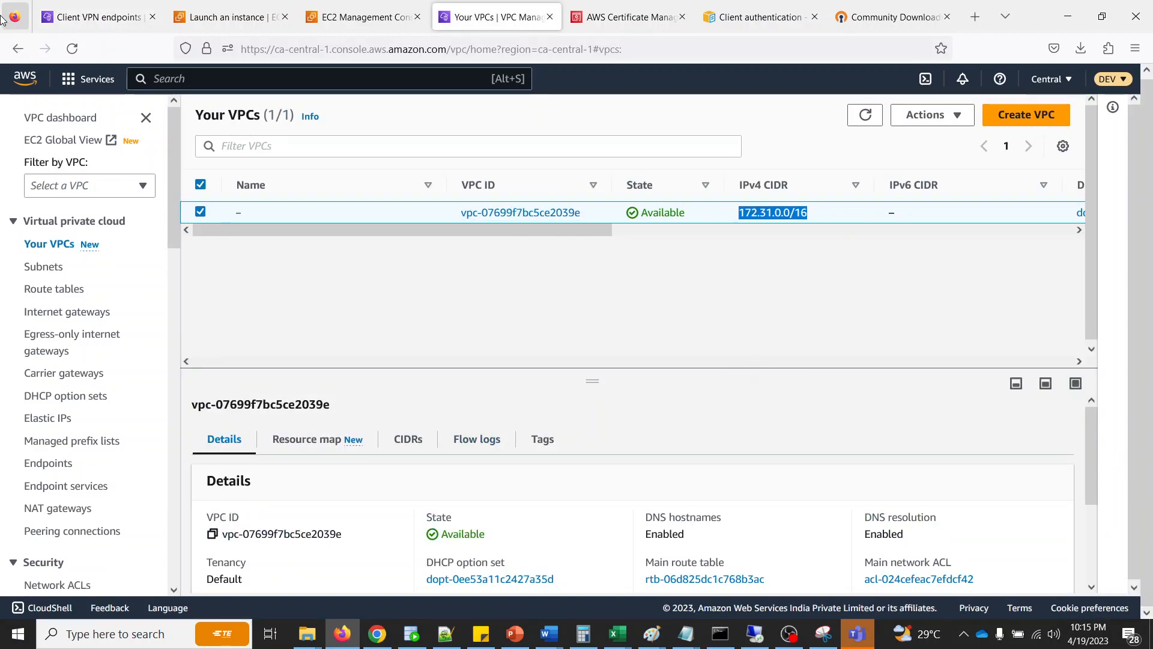
left_click(96, 17)
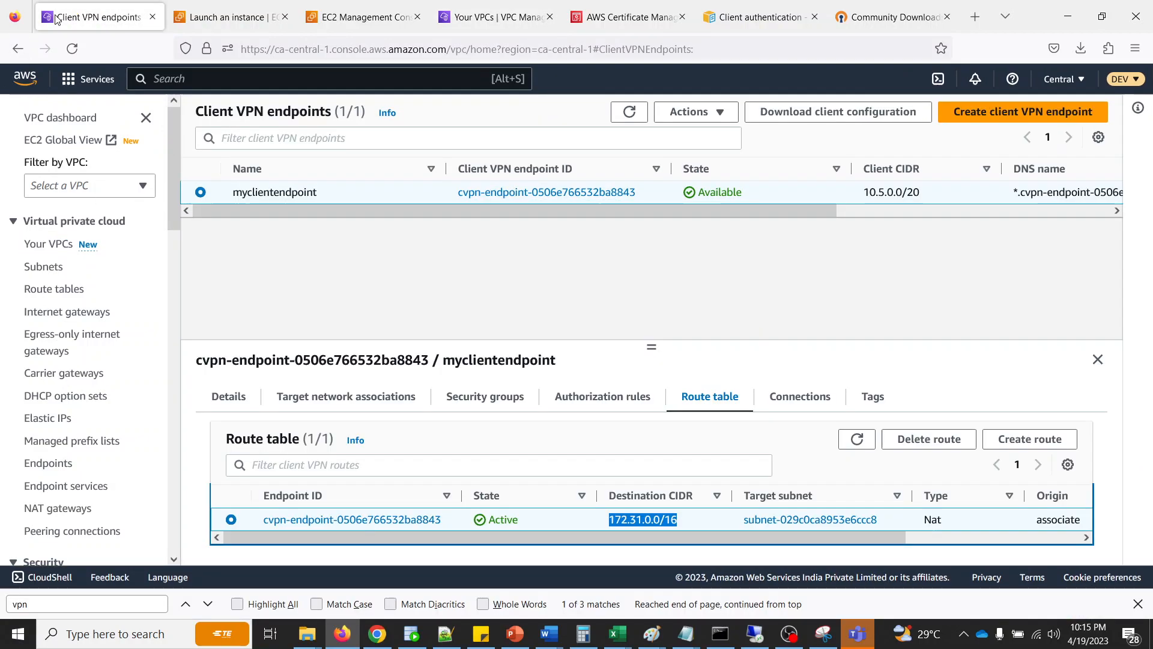
left_click(637, 521)
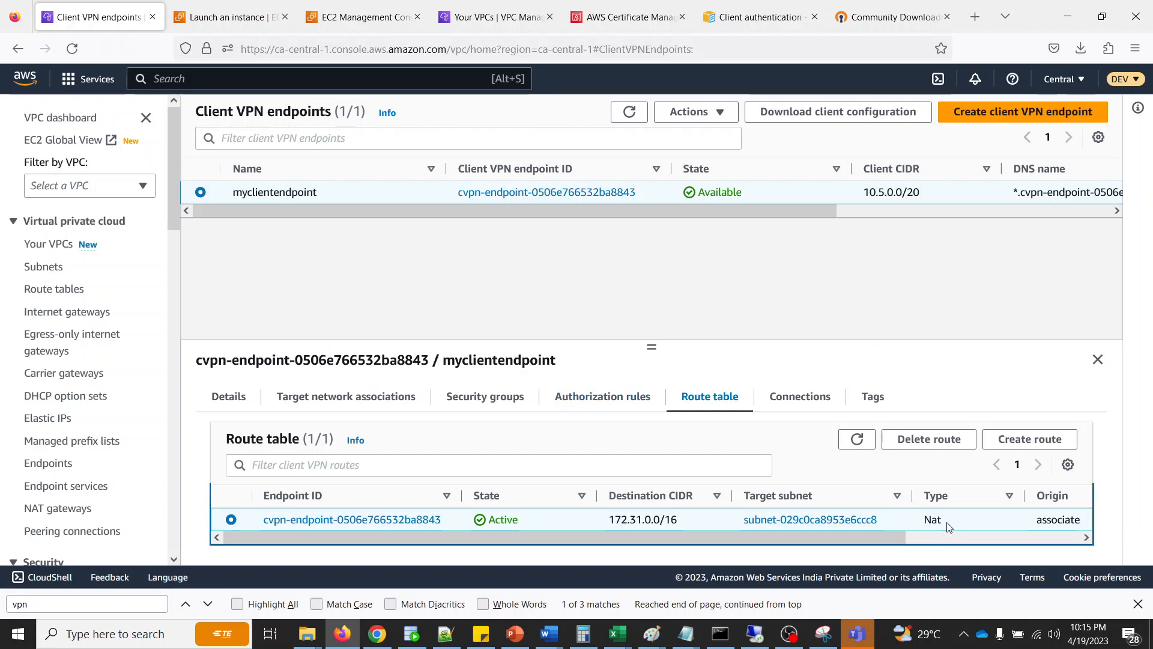
- Connect to the Client VPN endpoint from the OpenVPN client running in the background
left_click(964, 634)
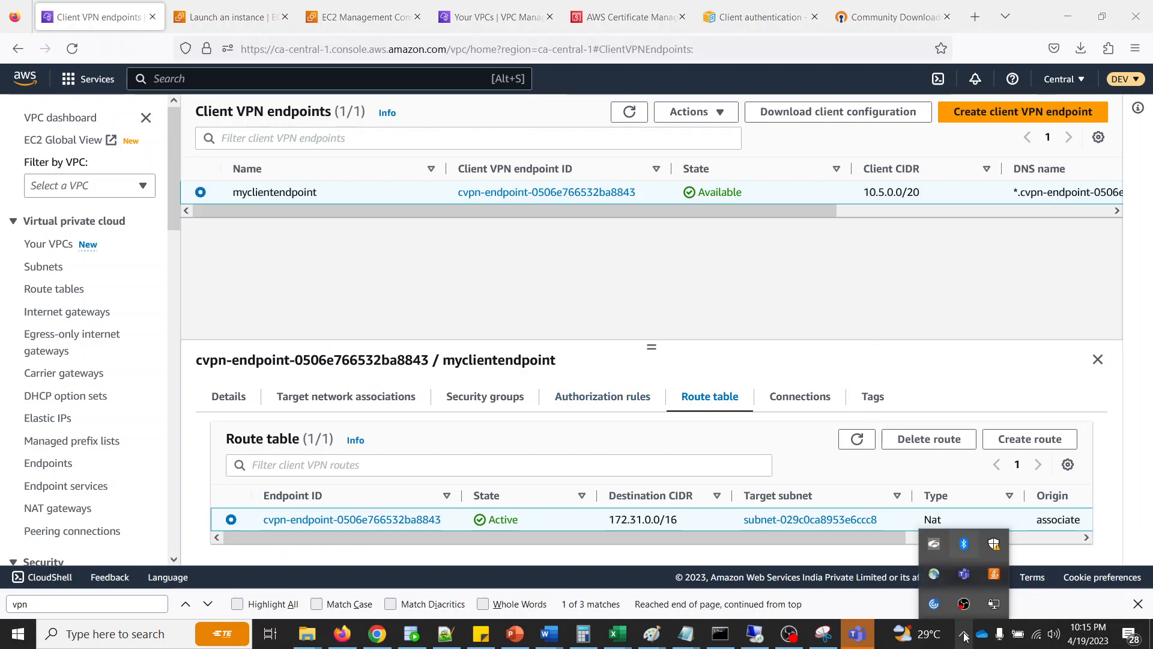
right_click(996, 609)
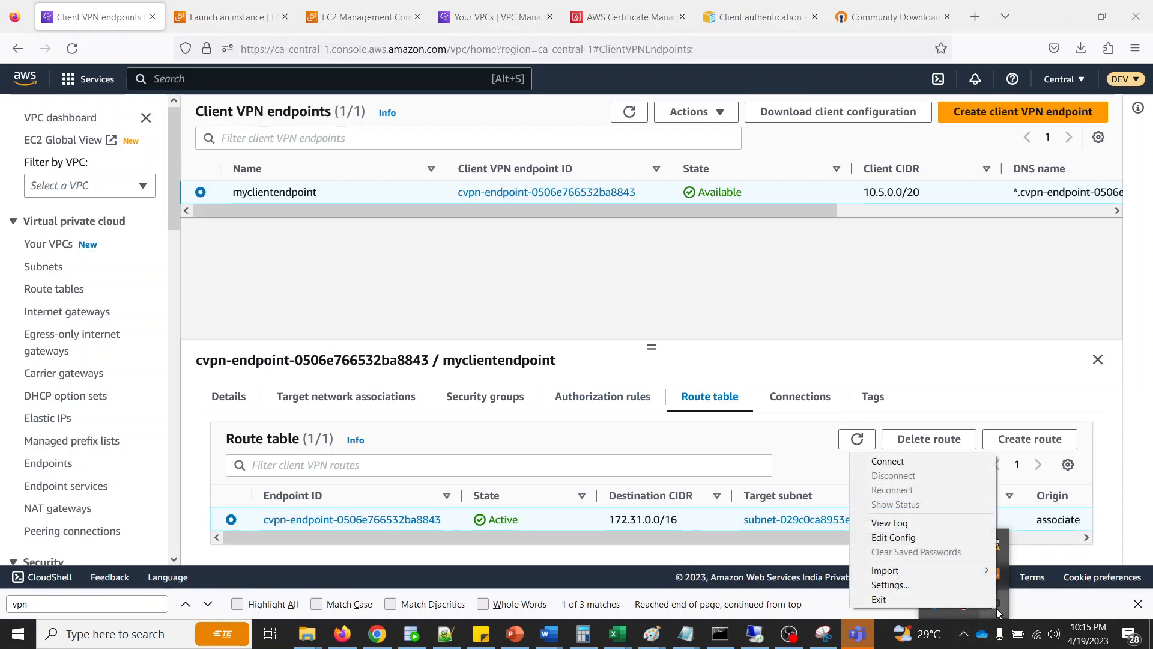
left_click(911, 463)
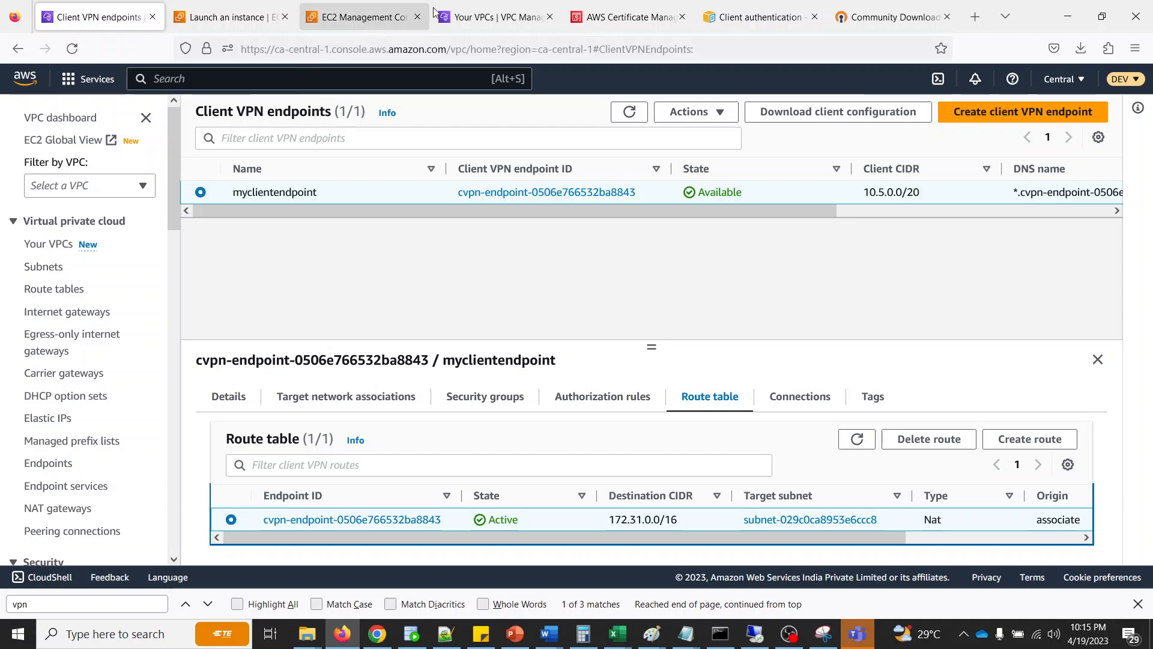
- Open the EC2 instances list, select mysimpleec2 and copy its private IPv4 address
left_click(334, 18)
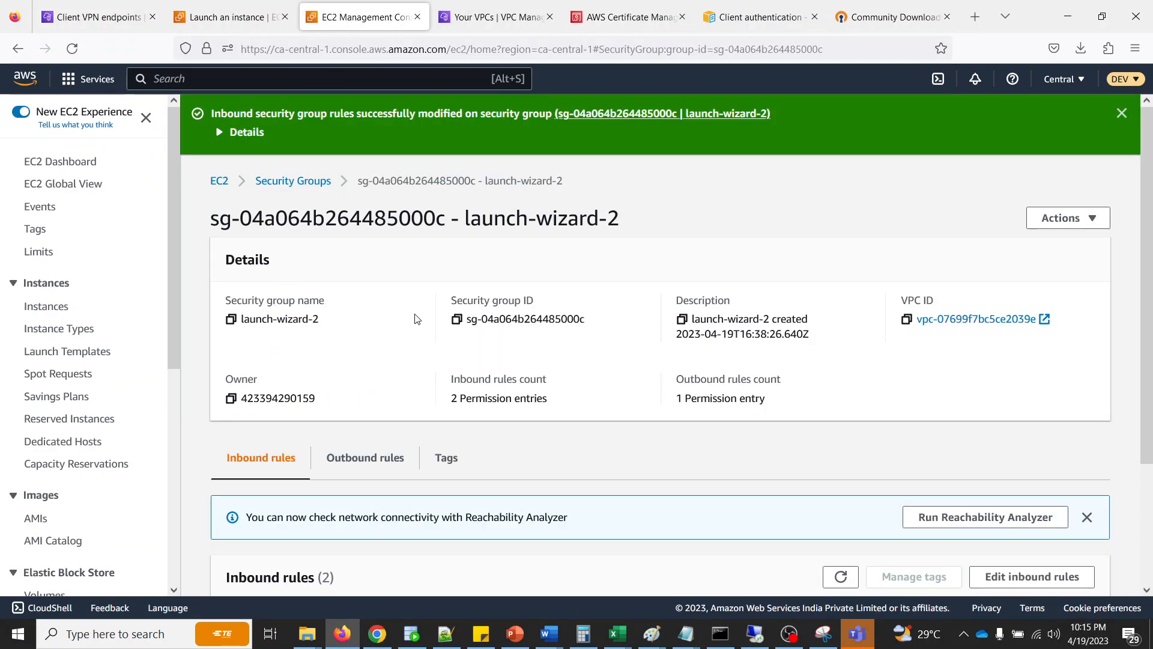
left_click(42, 306)
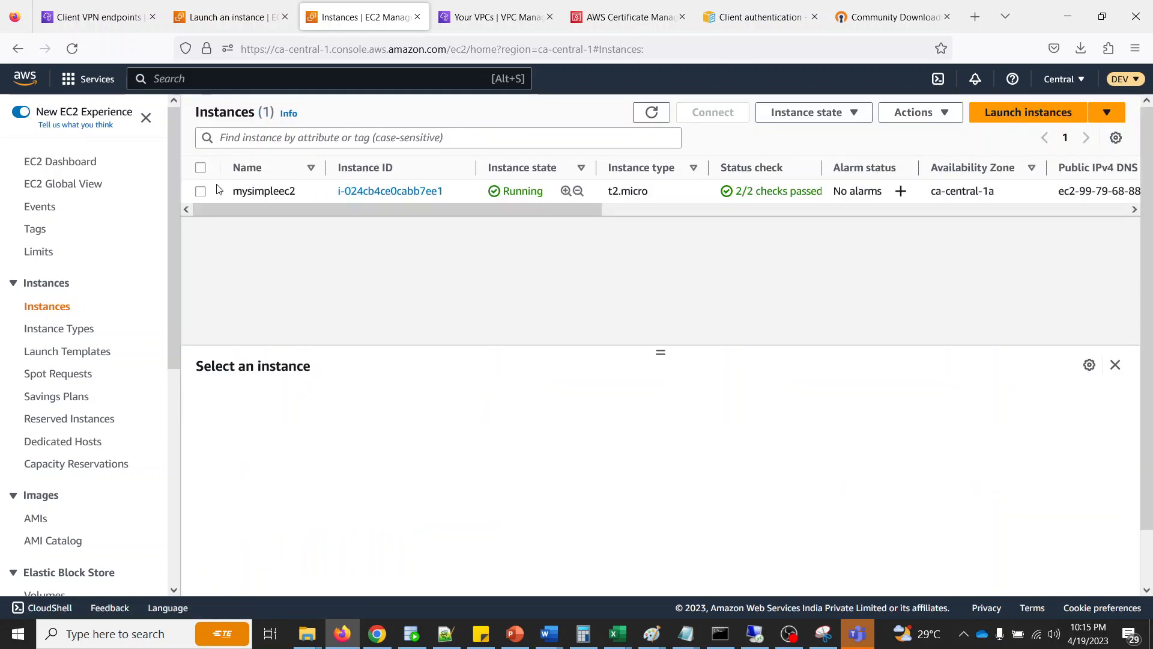
left_click(201, 191)
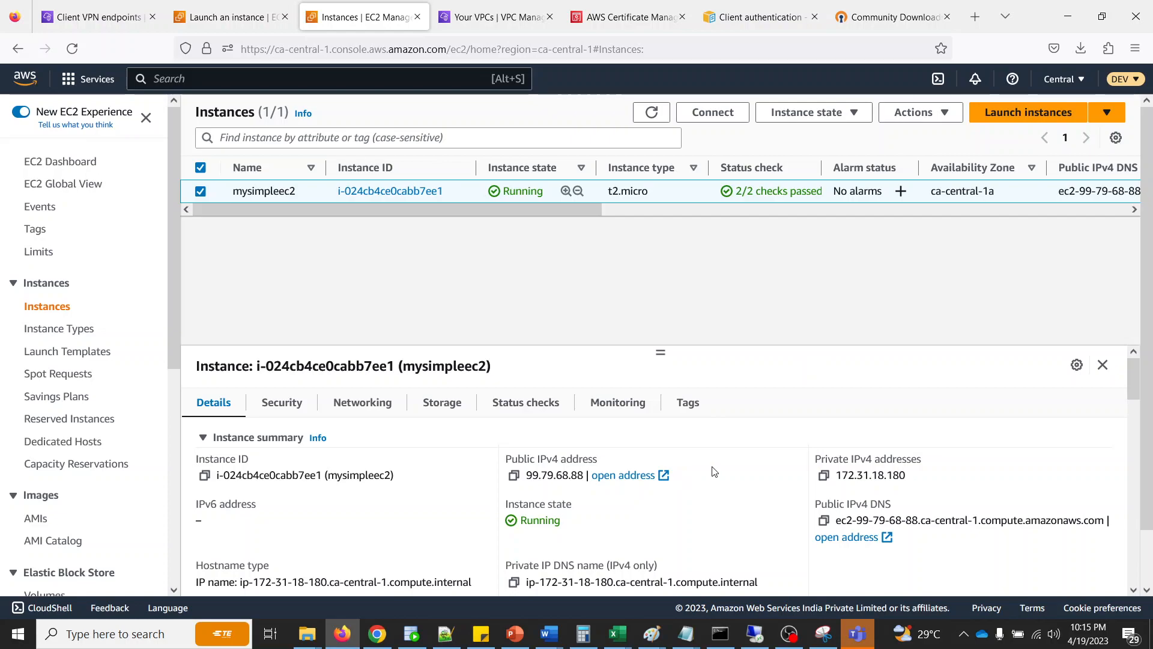
left_click(824, 475)
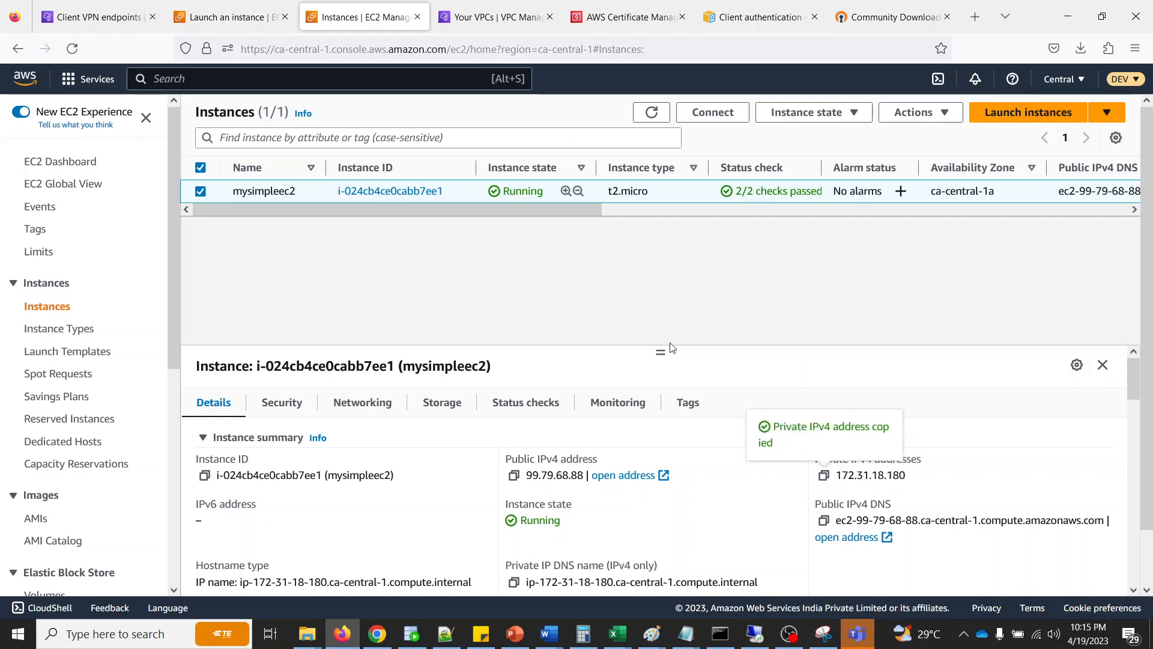
- Switch to Command Prompt, erase the pending cd command and run ping 172.31.18.180
left_click(720, 634)
left_click(726, 419)
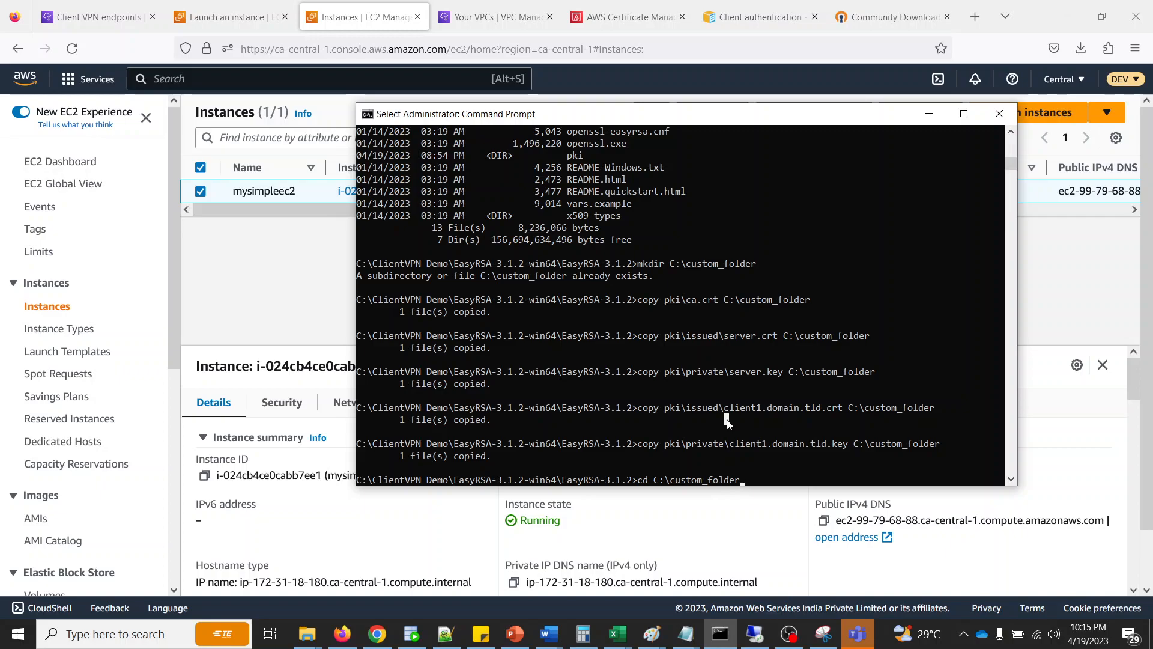
key("BackSpace")
key("BackSpace")
key("BackSpace")
key("BackSpace")
key("BackSpace")
key("BackSpace")
key("BackSpace")
key("BackSpace")
key("BackSpace")
key("BackSpace")
key("BackSpace")
key("BackSpace")
key("BackSpace")
key("BackSpace")
key("BackSpace")
key("BackSpace")
key("BackSpace")
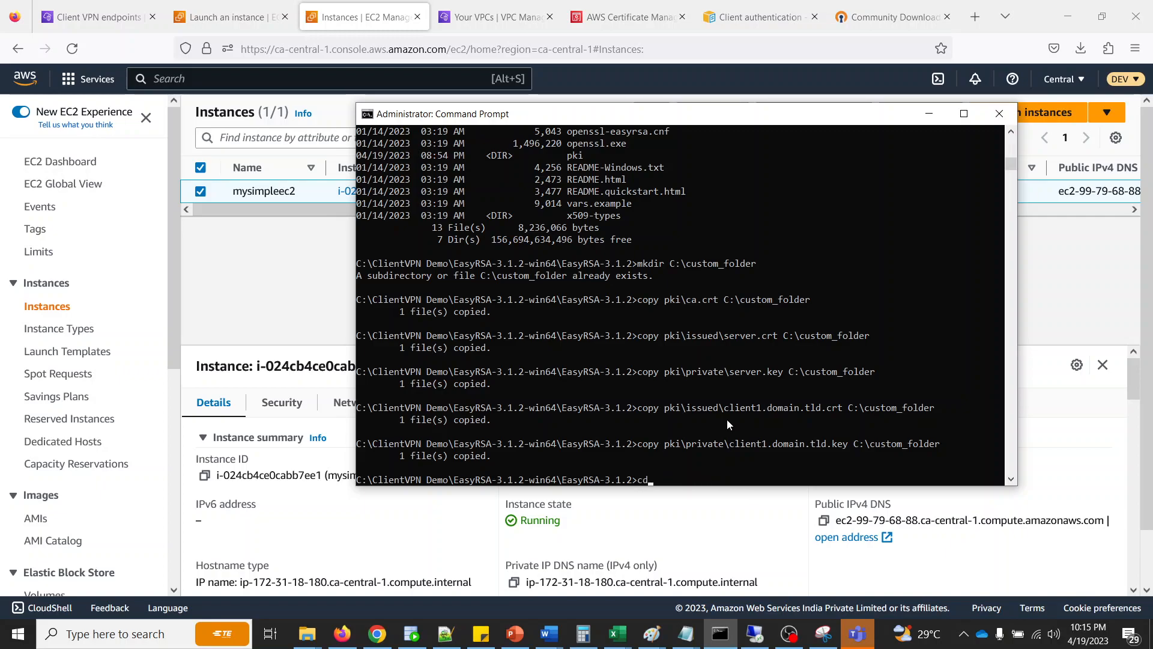
key("BackSpace")
key("BackSpace")
type("ping")
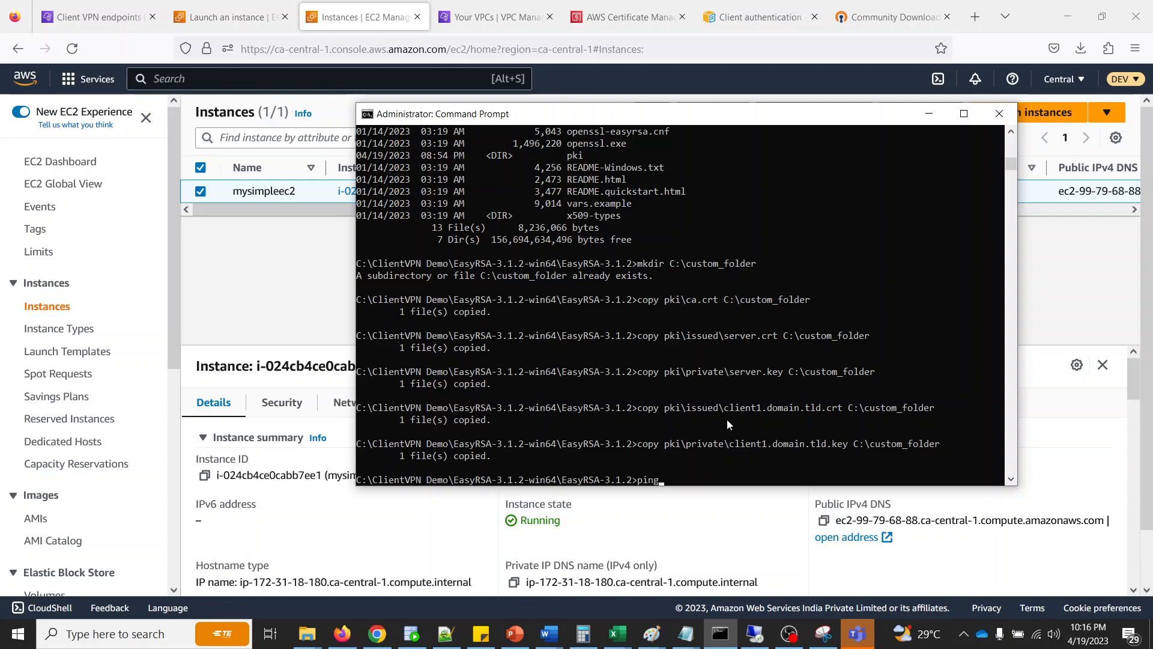
type(" 172.31.18.180")
key("Return")
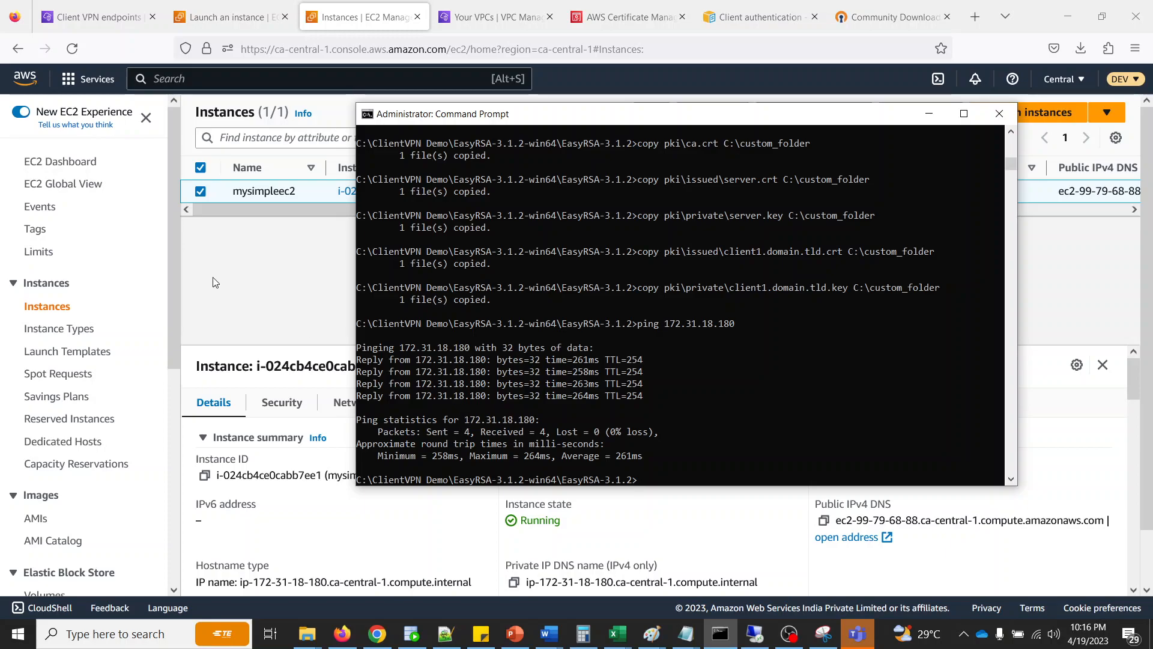
- Return to the AWS console in the browser and view the VPC's subnets list
left_click(244, 278)
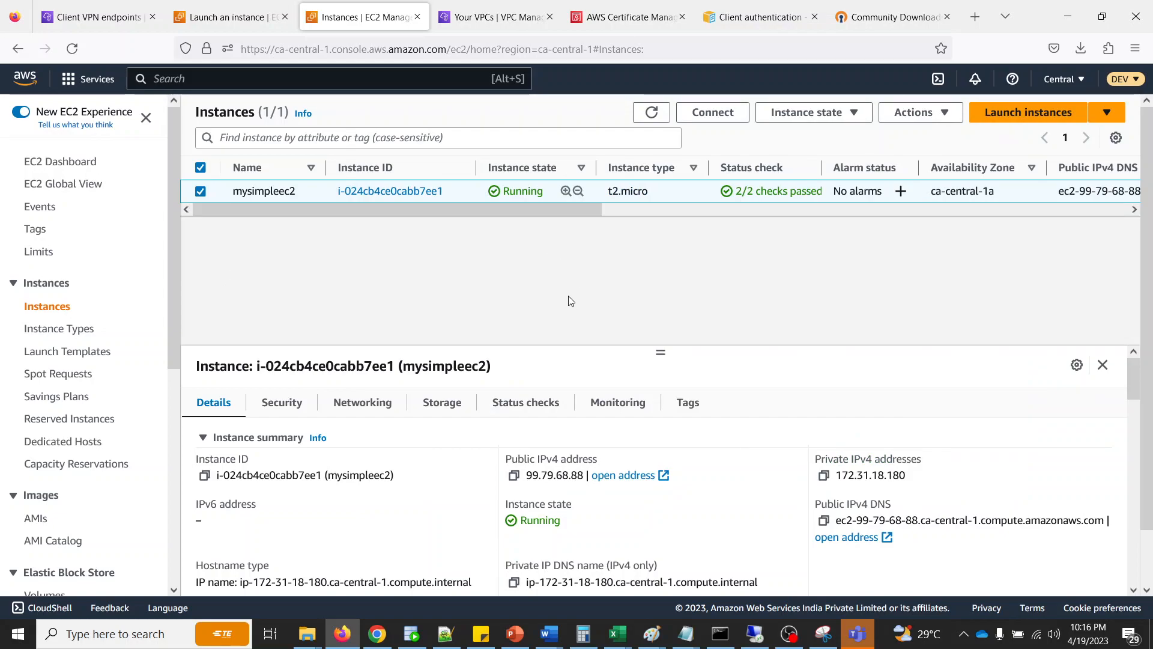
left_click(442, 18)
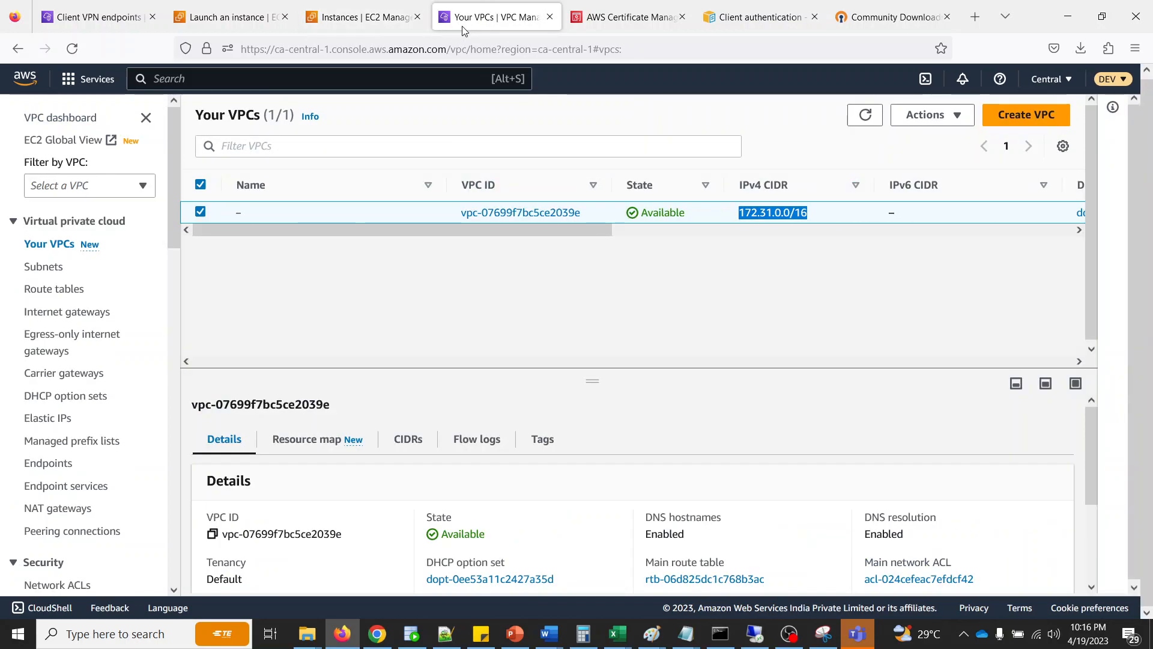
left_click(52, 266)
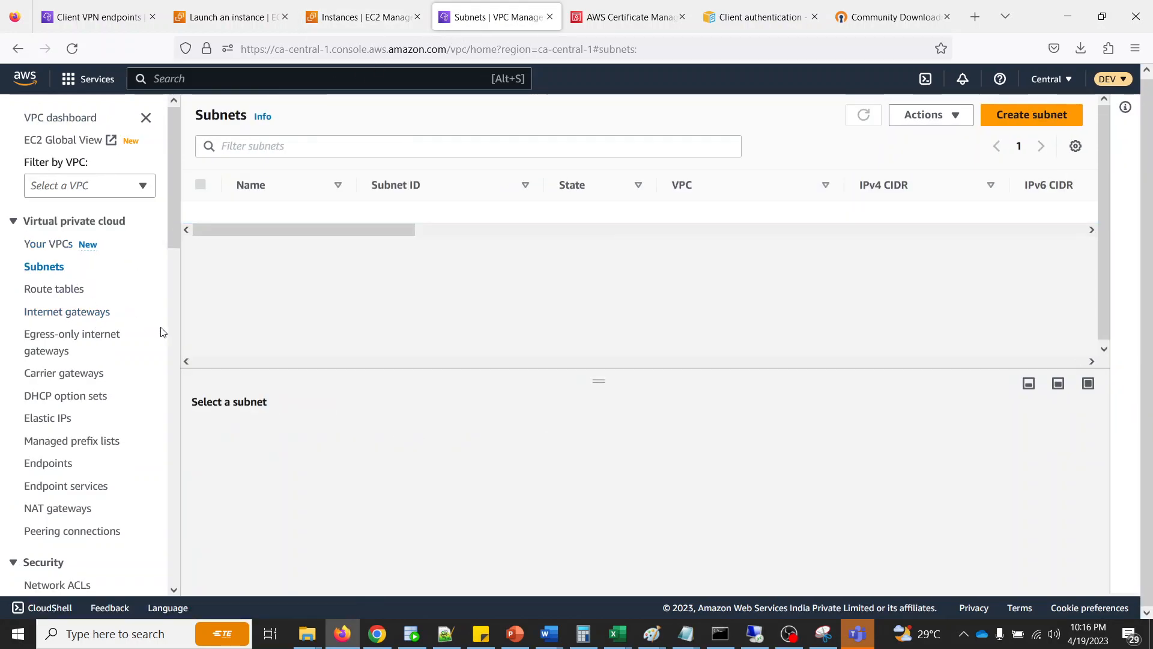
left_click(452, 251)
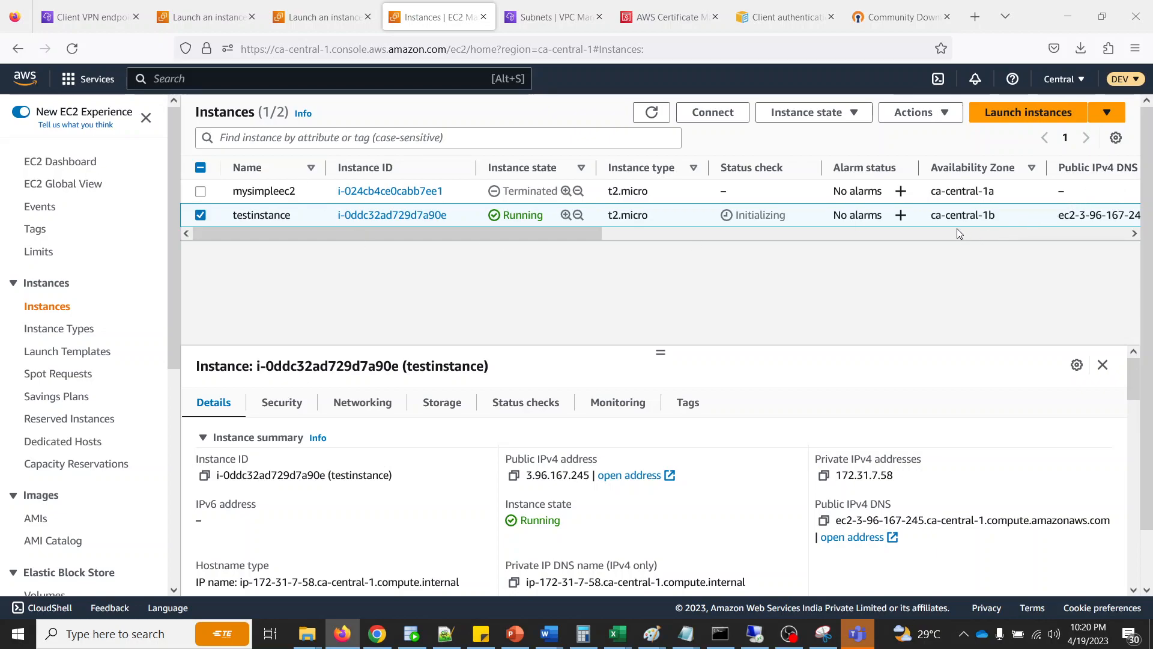
- Compare the availability zones of testinstance and mysimpleec2, and copy testinstance's private IPv4 address
left_click_drag(930, 215, 1011, 211)
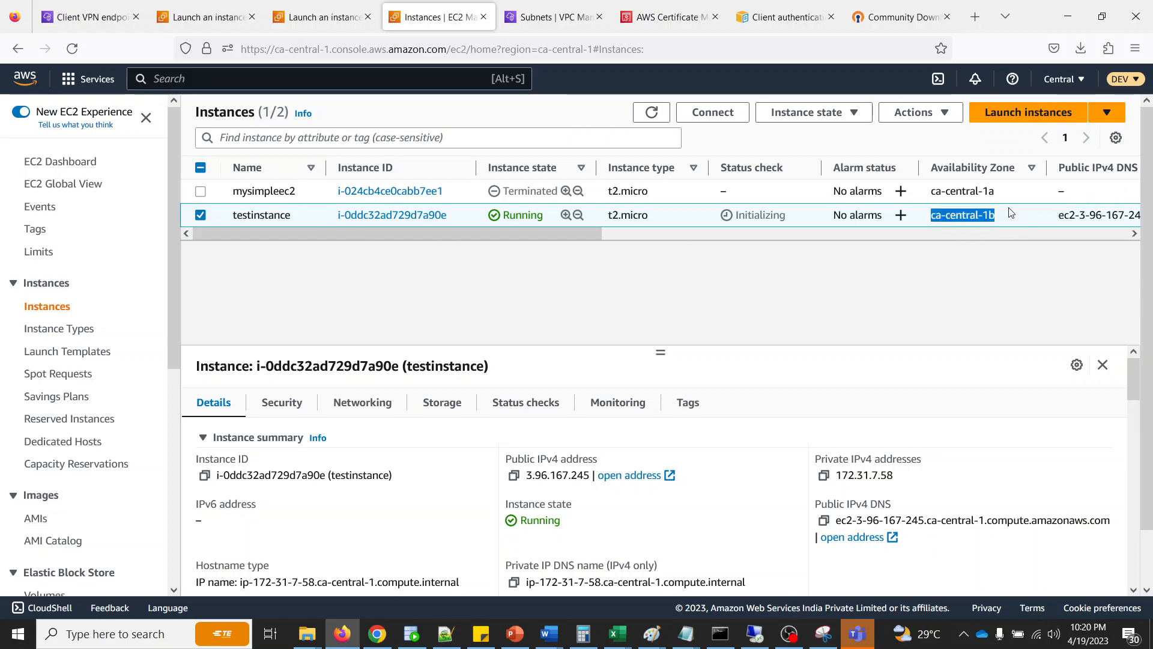
left_click(983, 255)
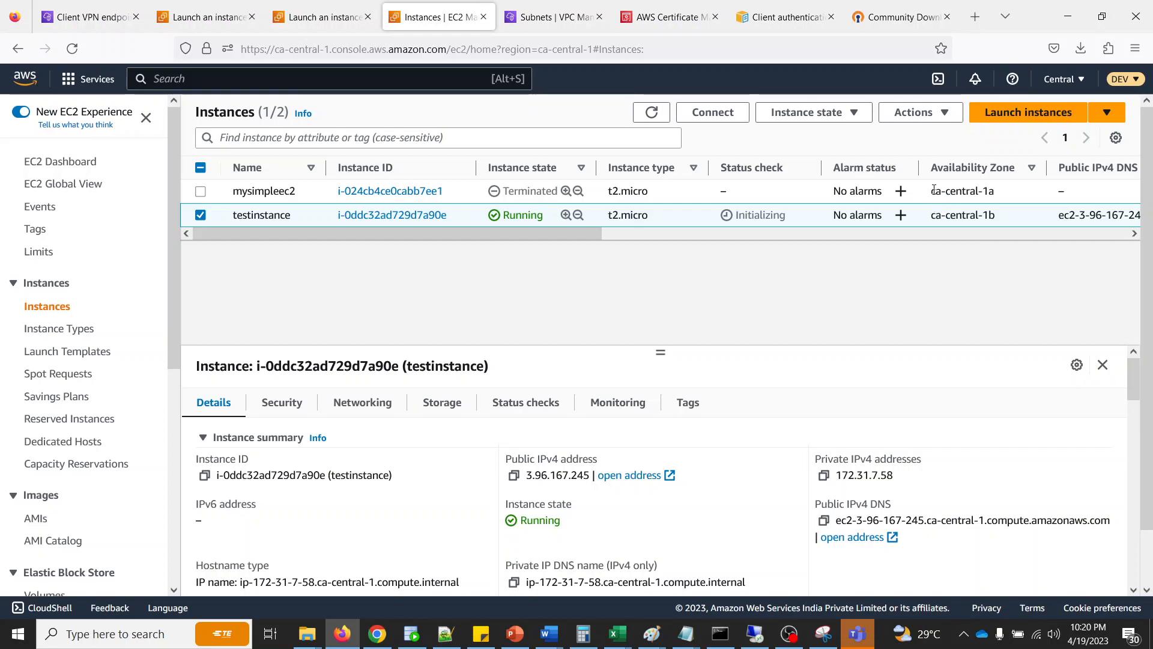
left_click_drag(933, 191, 994, 191)
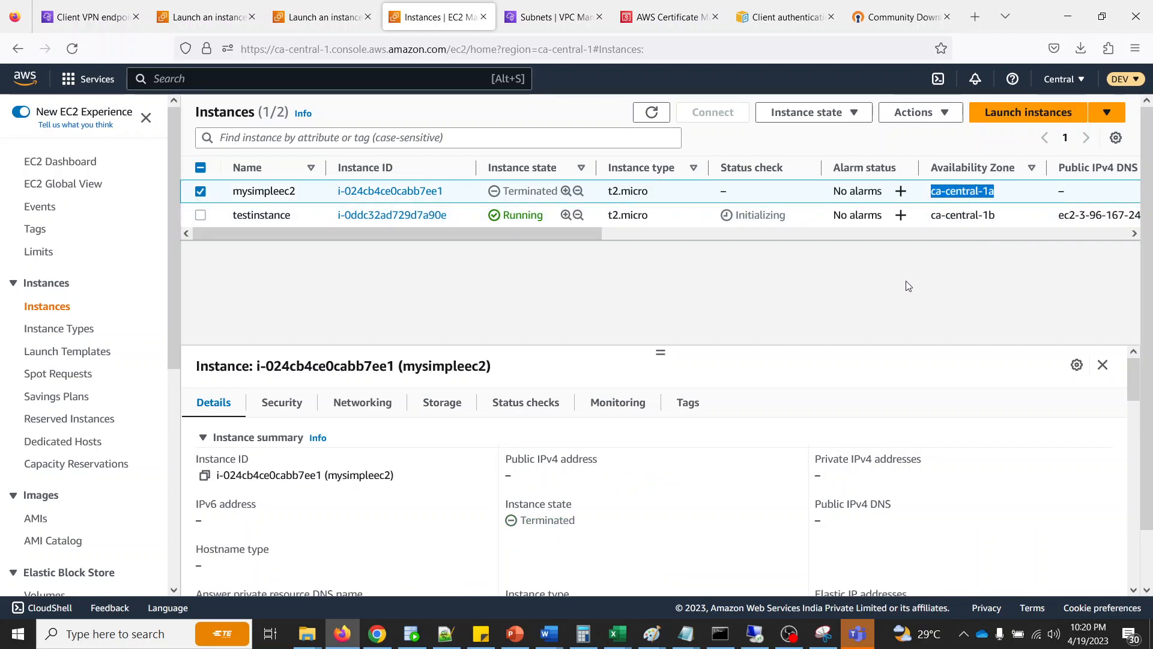
left_click(956, 216)
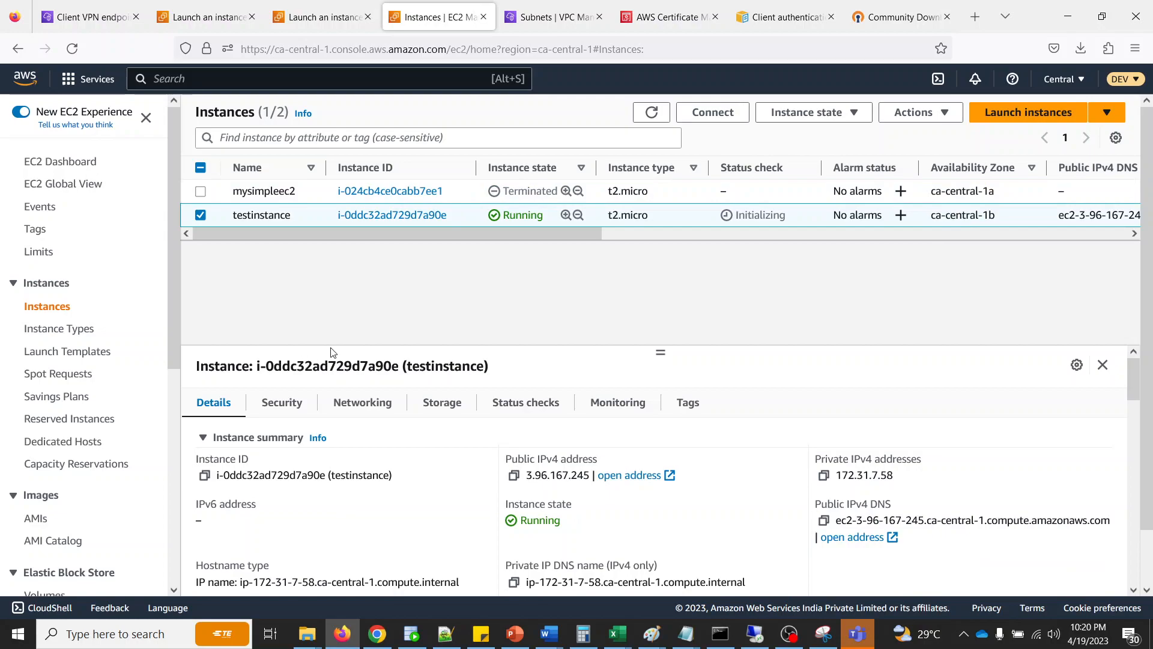
left_click(824, 475)
- Switch to Command Prompt, clear the screen and run ping 172.31.7.58
left_click(720, 634)
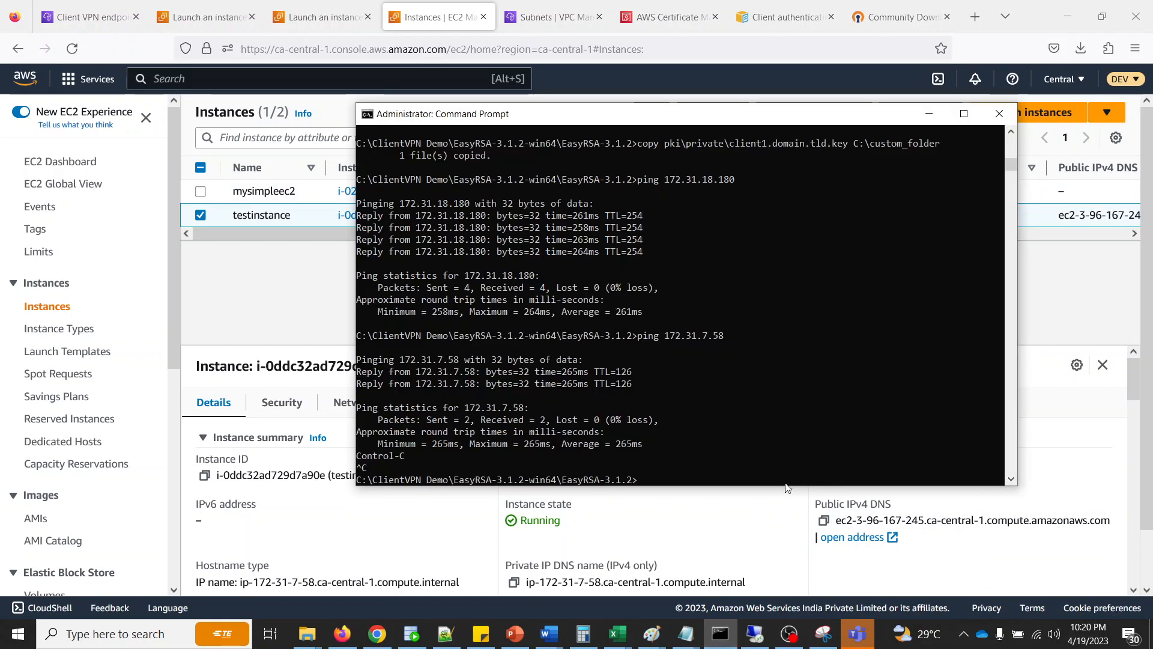
type("cls")
key("Return")
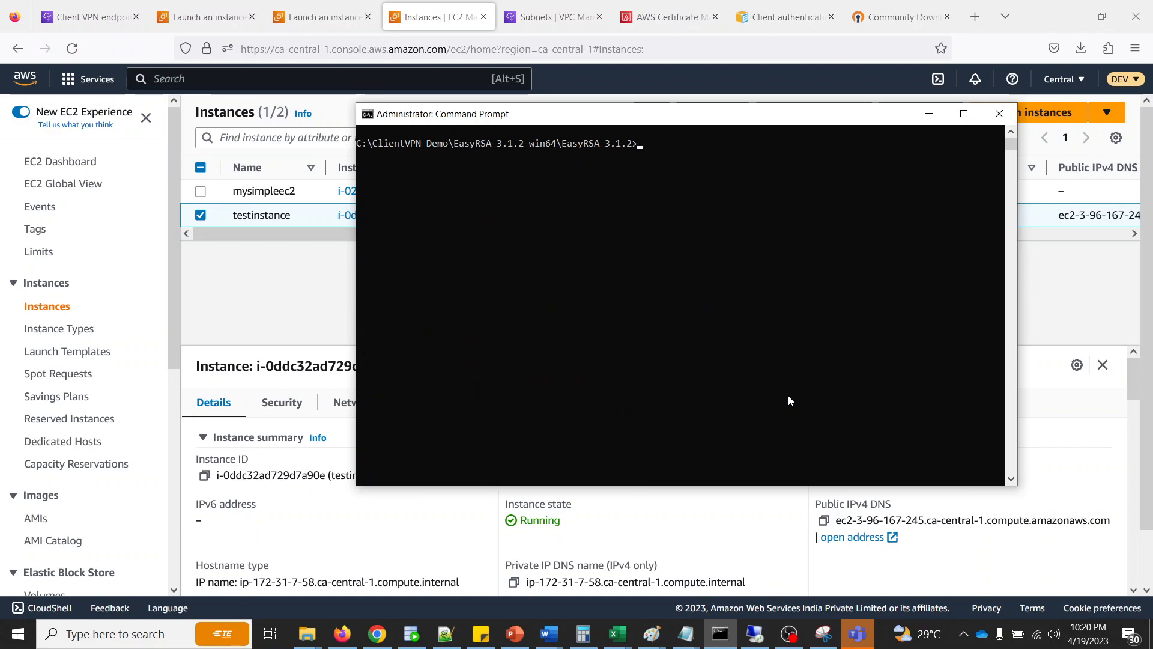
type("ping")
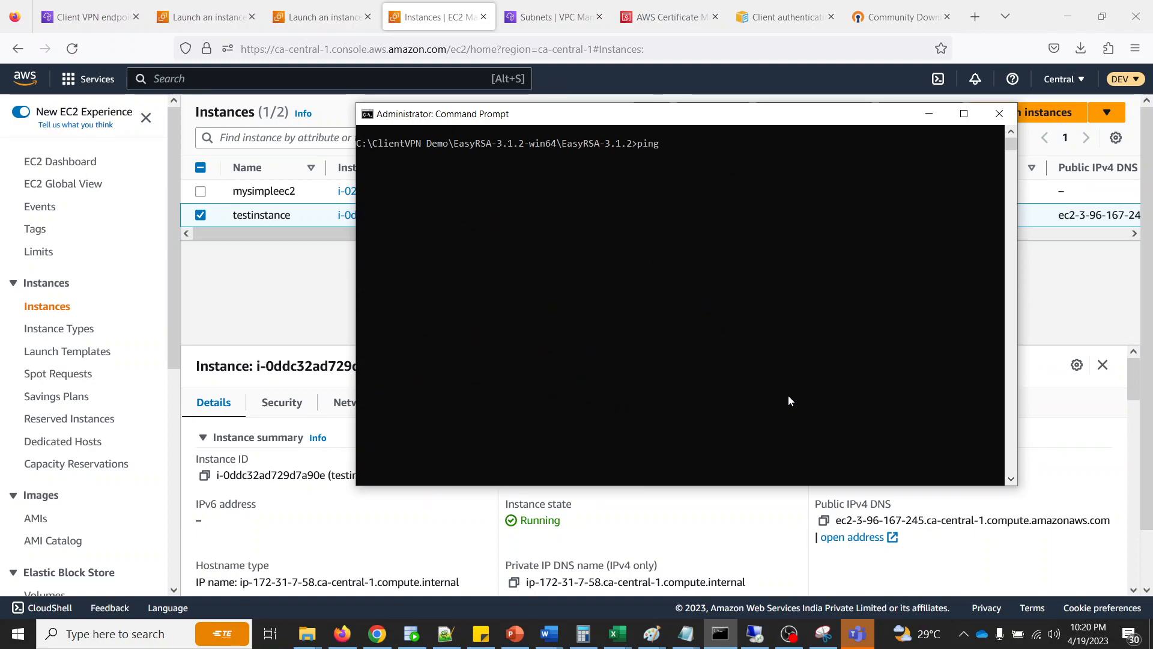
type(" 172.31.7.58")
key("Return")
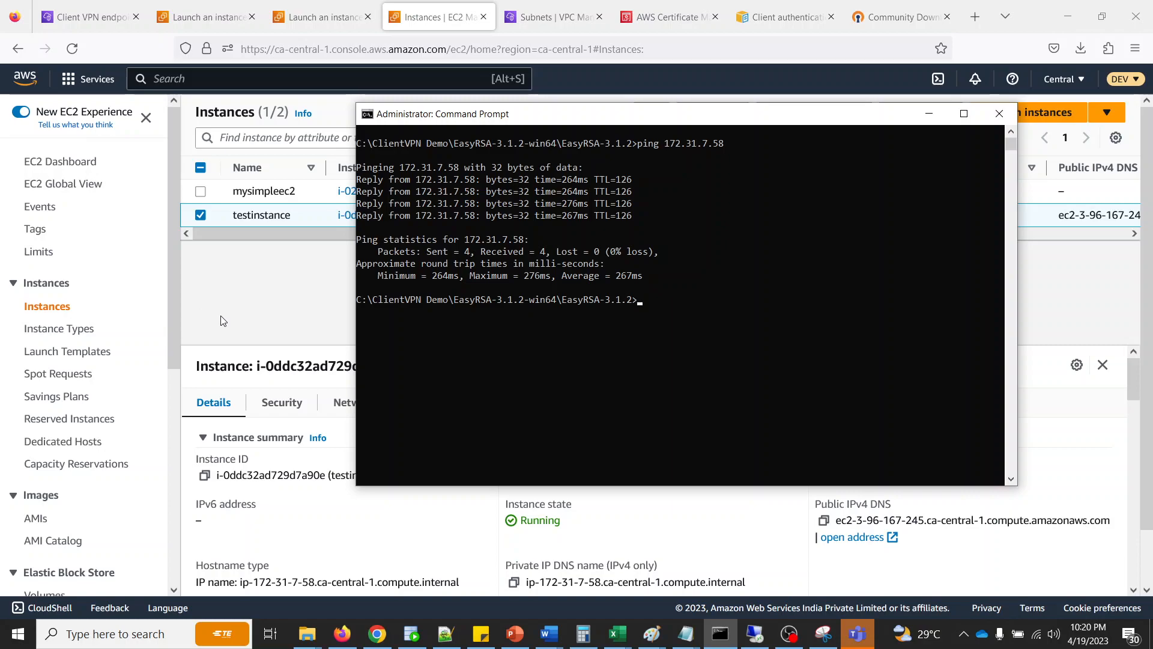
- Return to the AWS console in the browser and check the client IP and status of myclientendpoint's connections
left_click(270, 308)
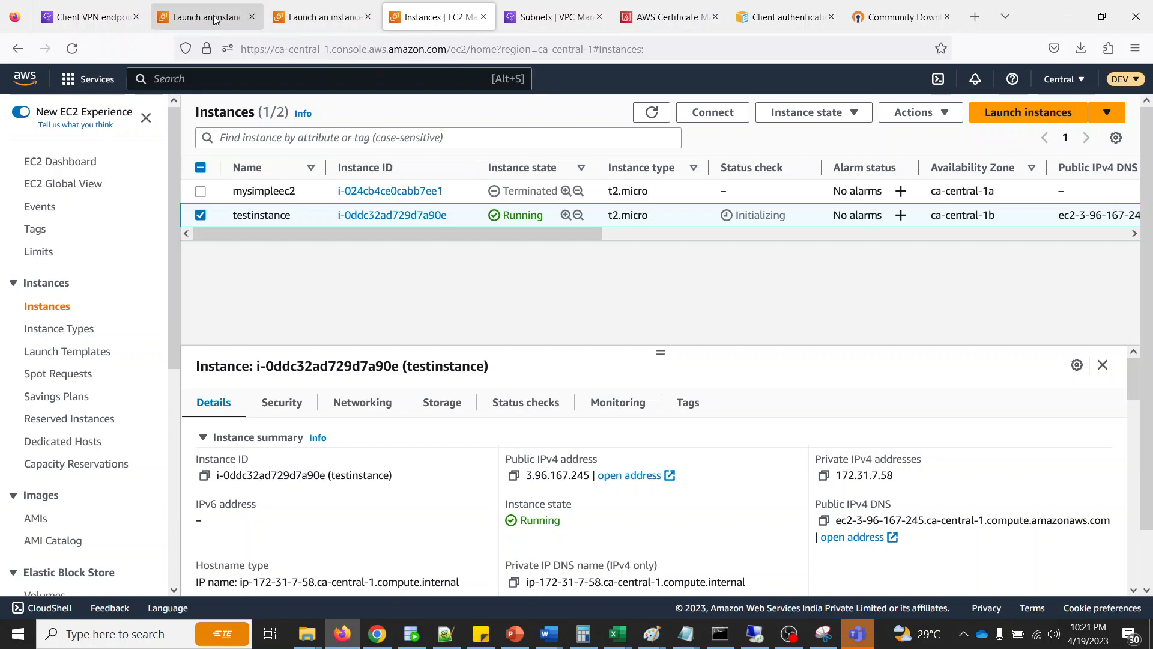
left_click(119, 20)
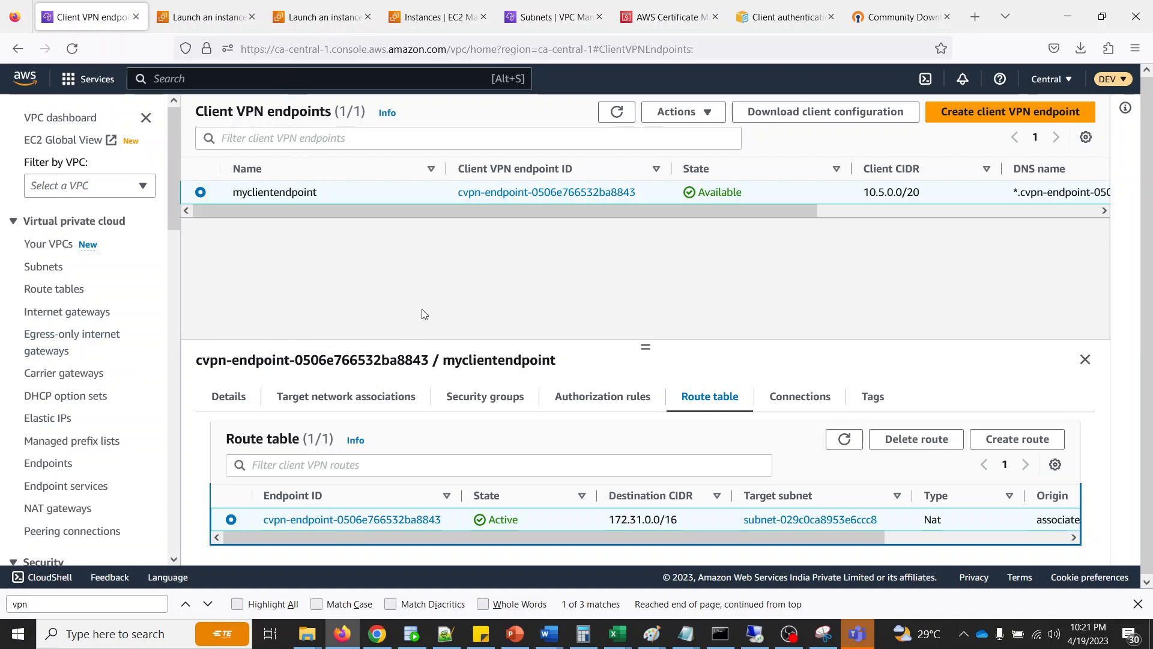
left_click(784, 399)
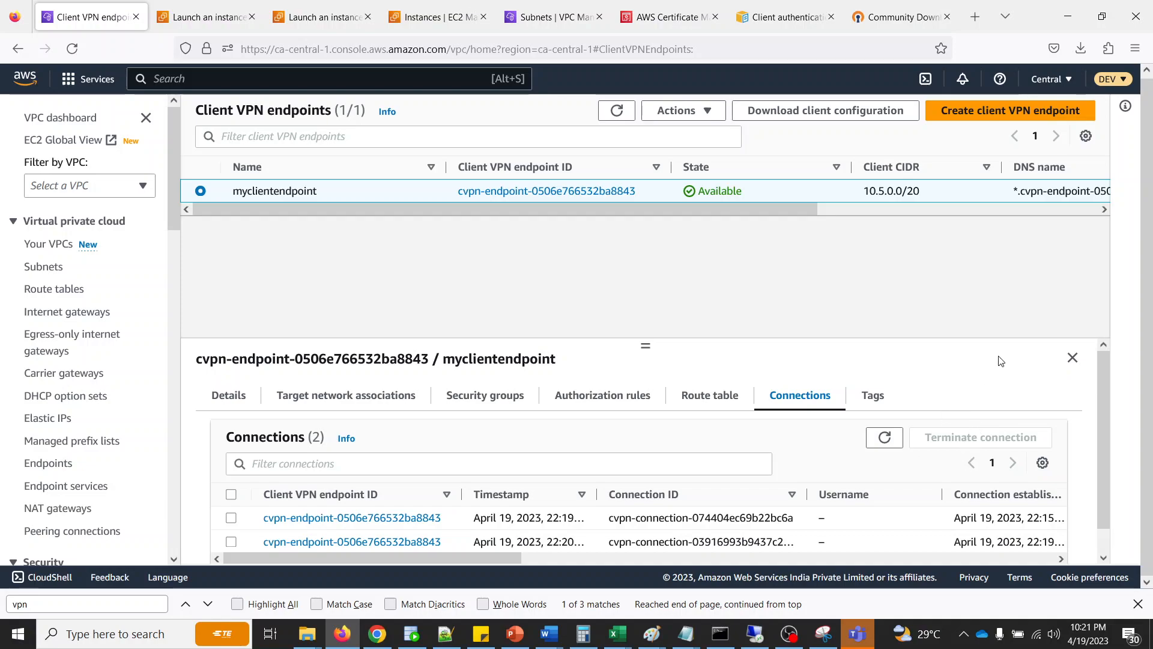
scroll(996, 367, "down", 1)
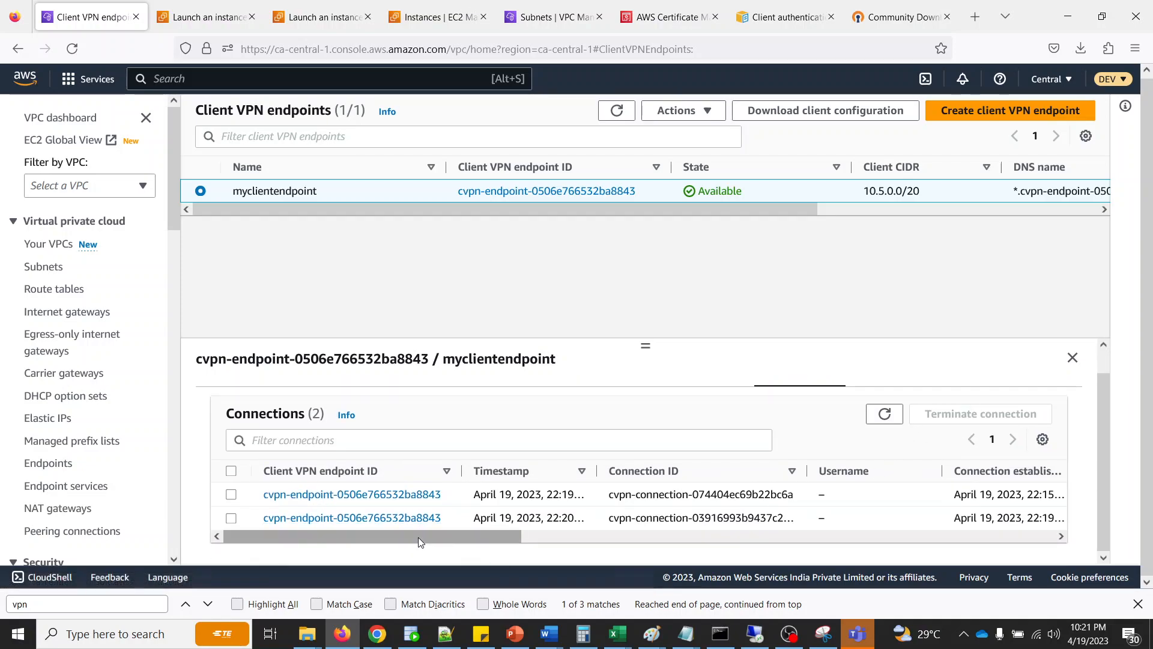
left_click_drag(417, 536, 971, 543)
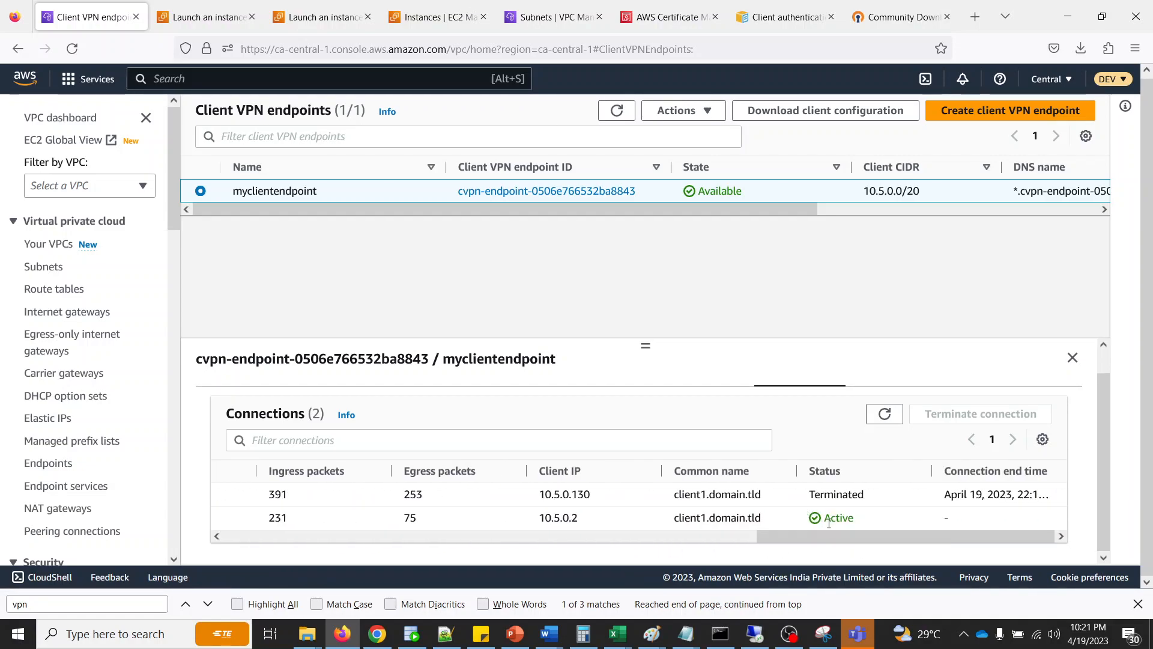
- Reconnect the VPN in OpenVPN GUI and refresh the endpoint's connections list in the browser
left_click(963, 633)
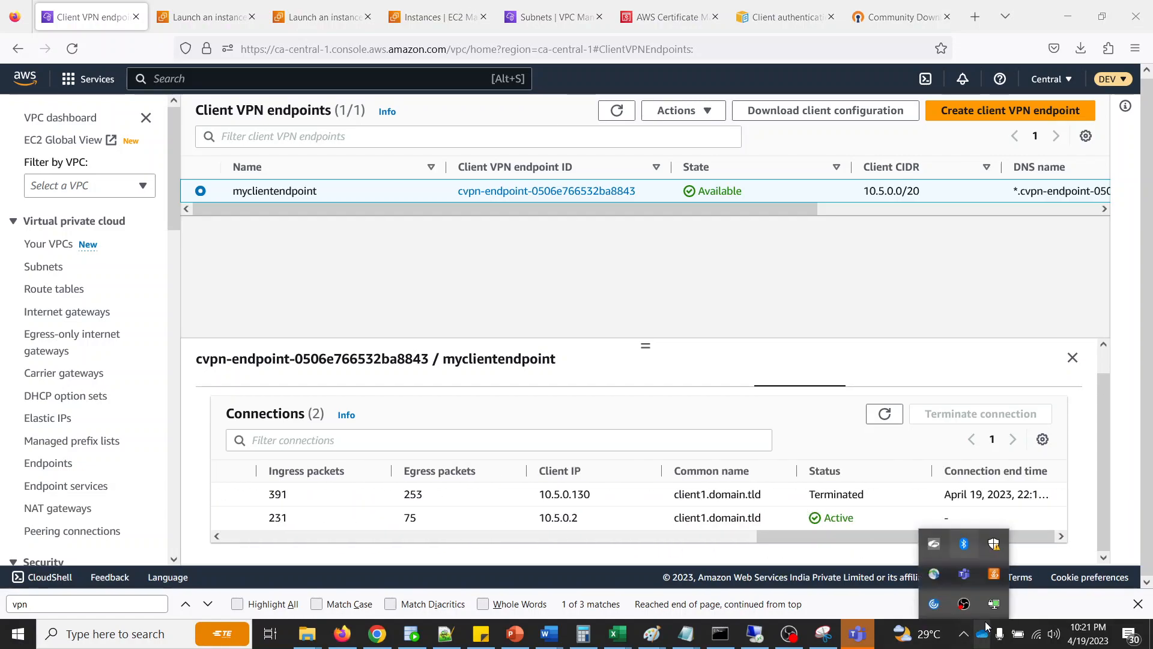
right_click(994, 603)
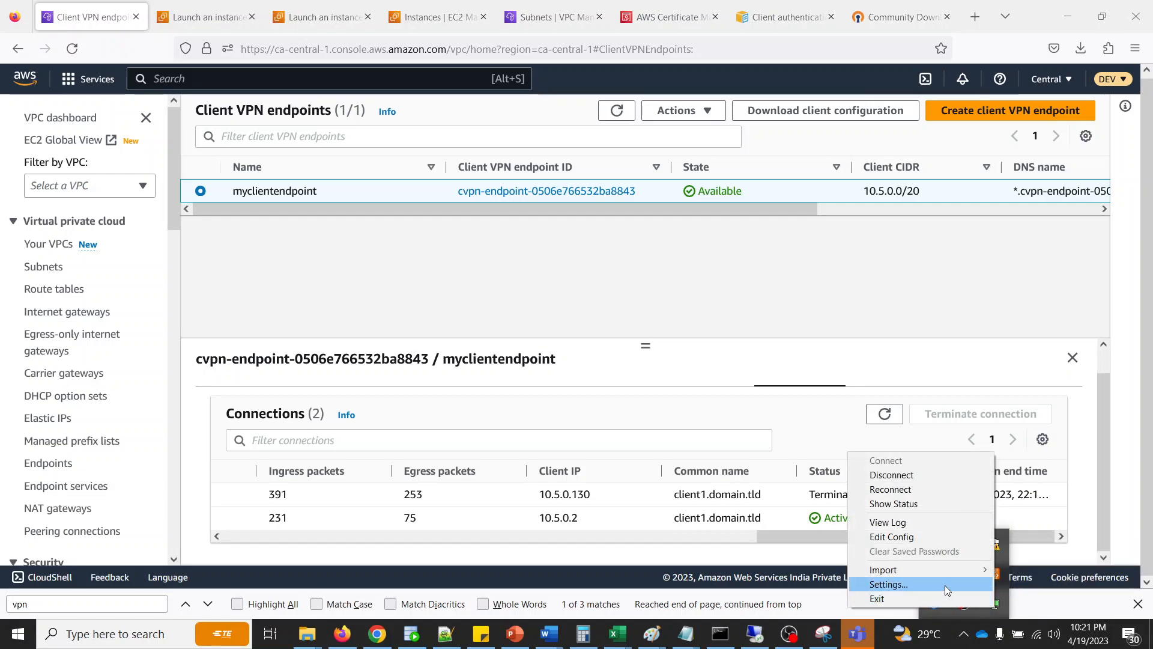
left_click(897, 490)
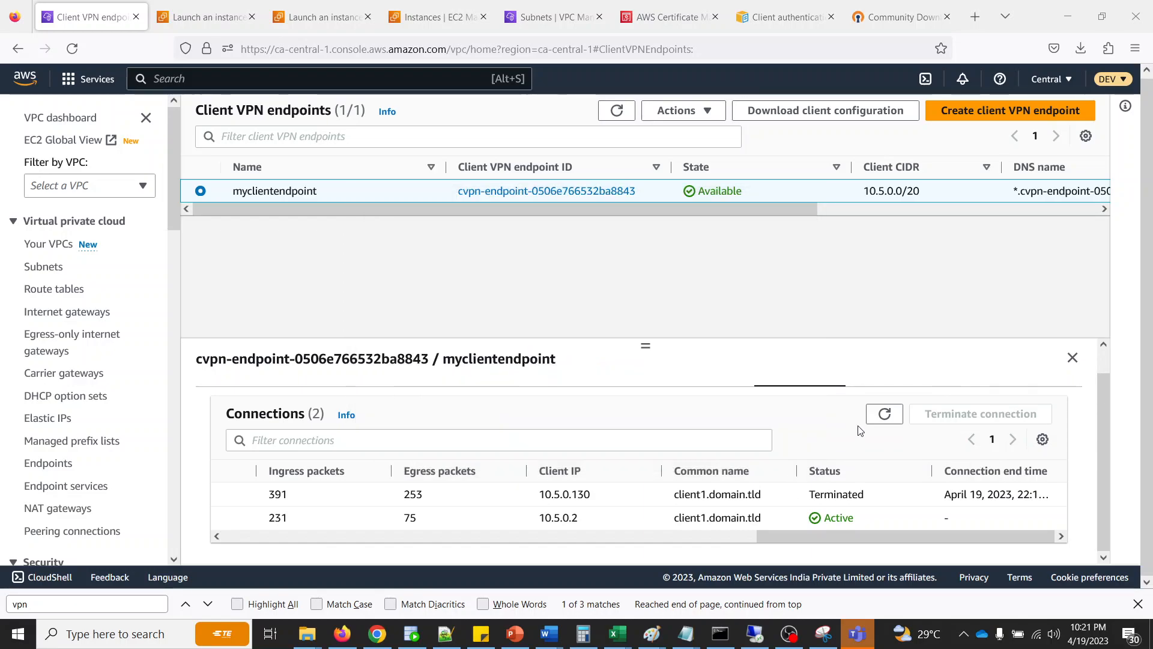
left_click(883, 416)
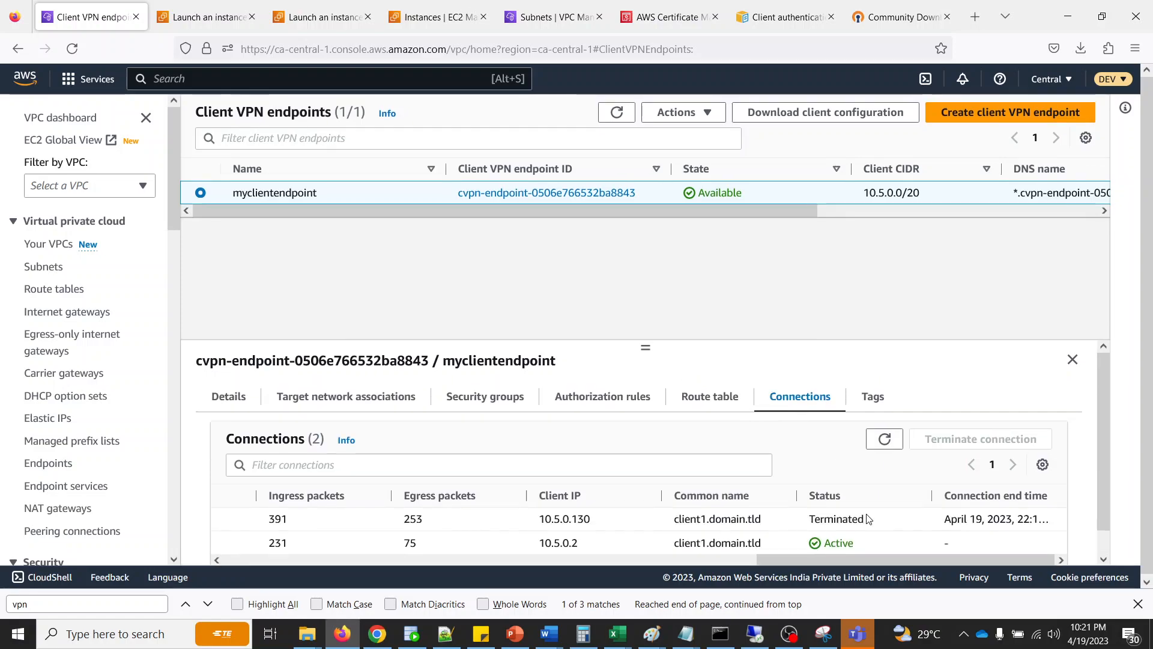
- Disconnect the active VPN session in OpenVPN GUI
left_click(964, 635)
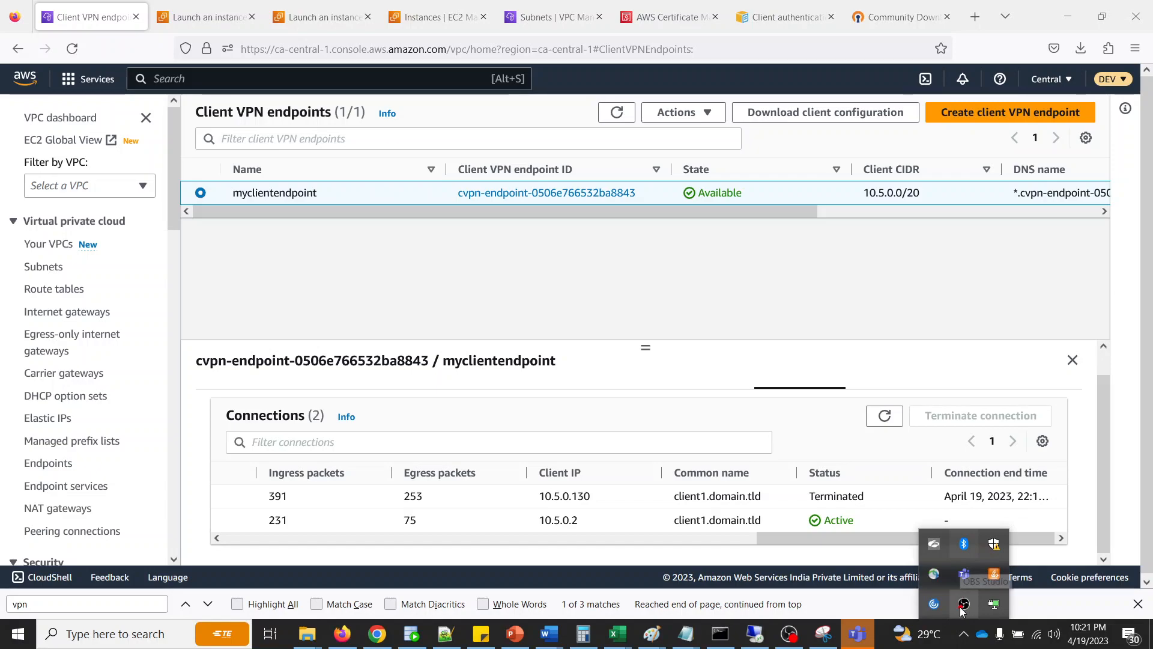
right_click(992, 604)
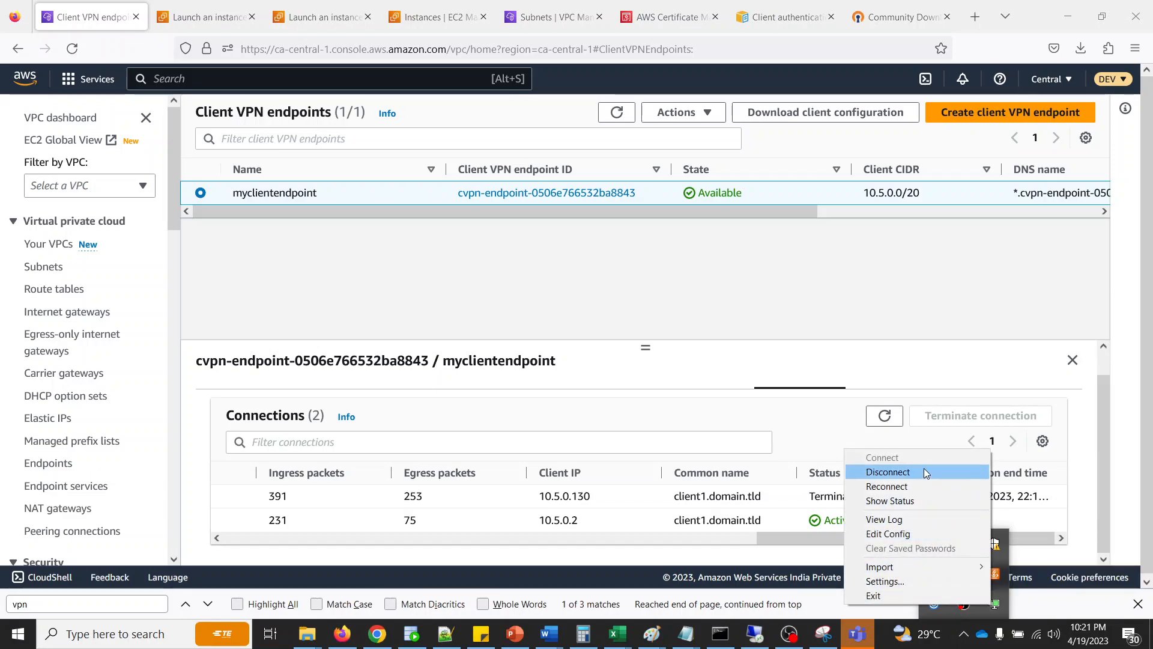
left_click(925, 469)
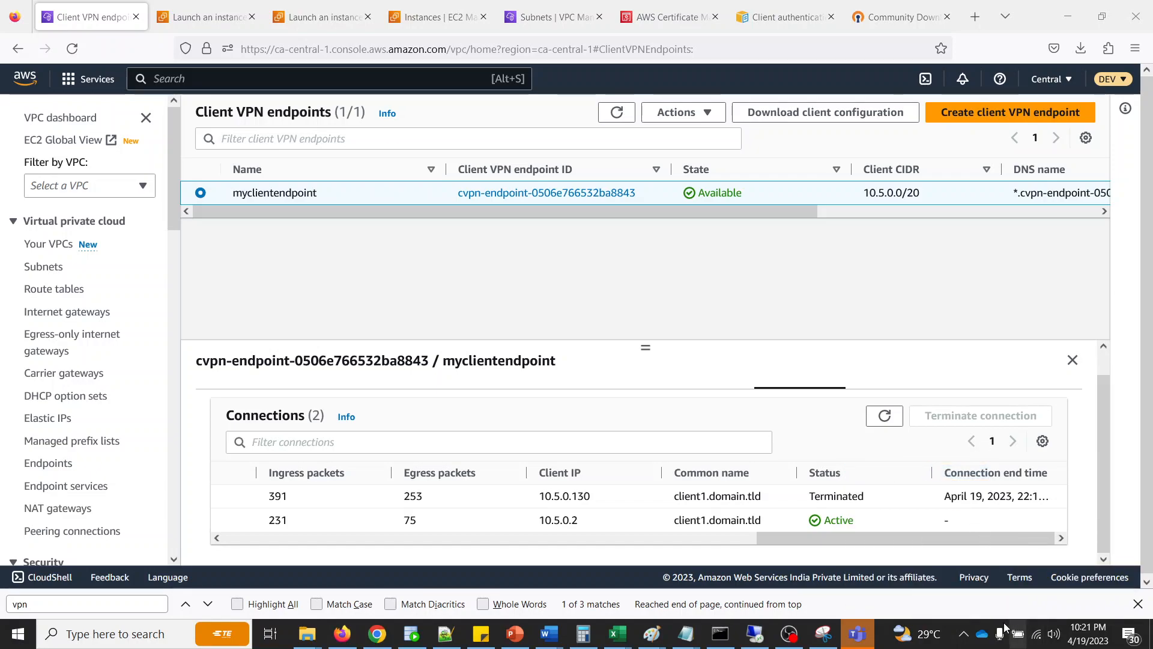
- Connect to the client VPN again with OpenVPN GUI
left_click(964, 635)
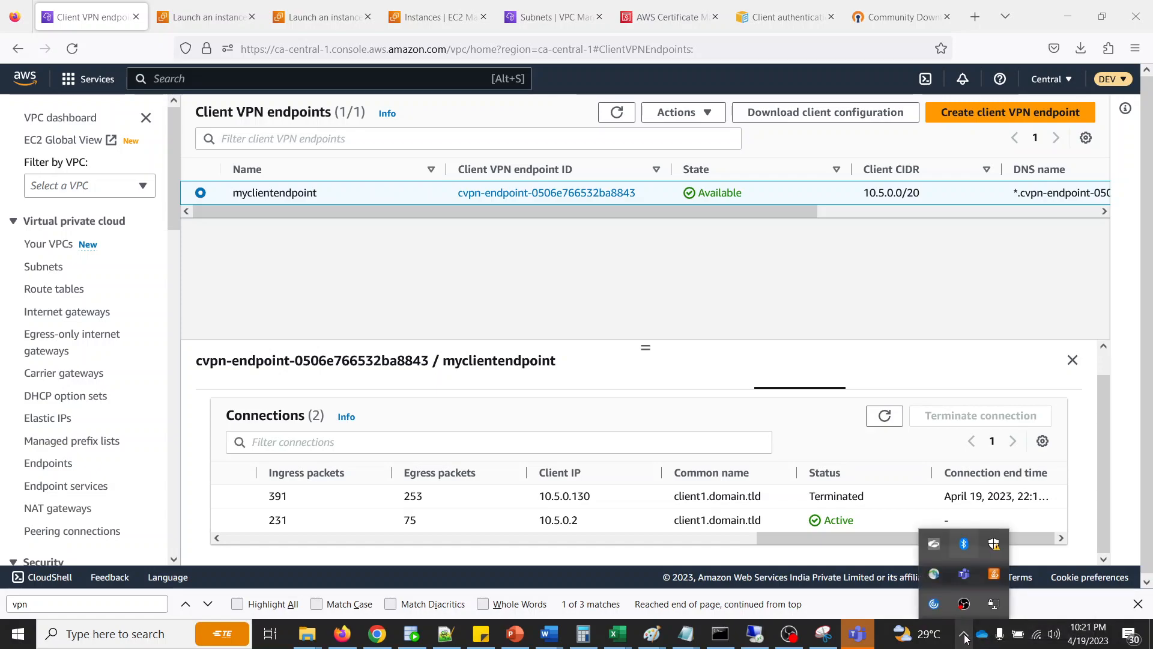
right_click(992, 606)
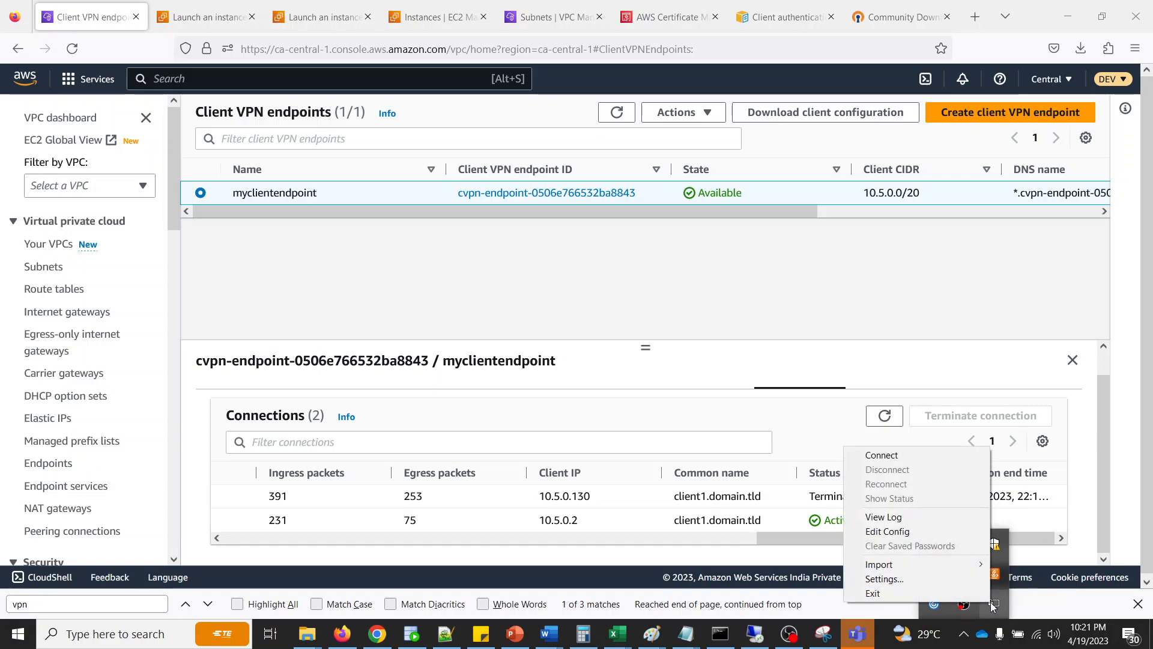
left_click(1001, 607)
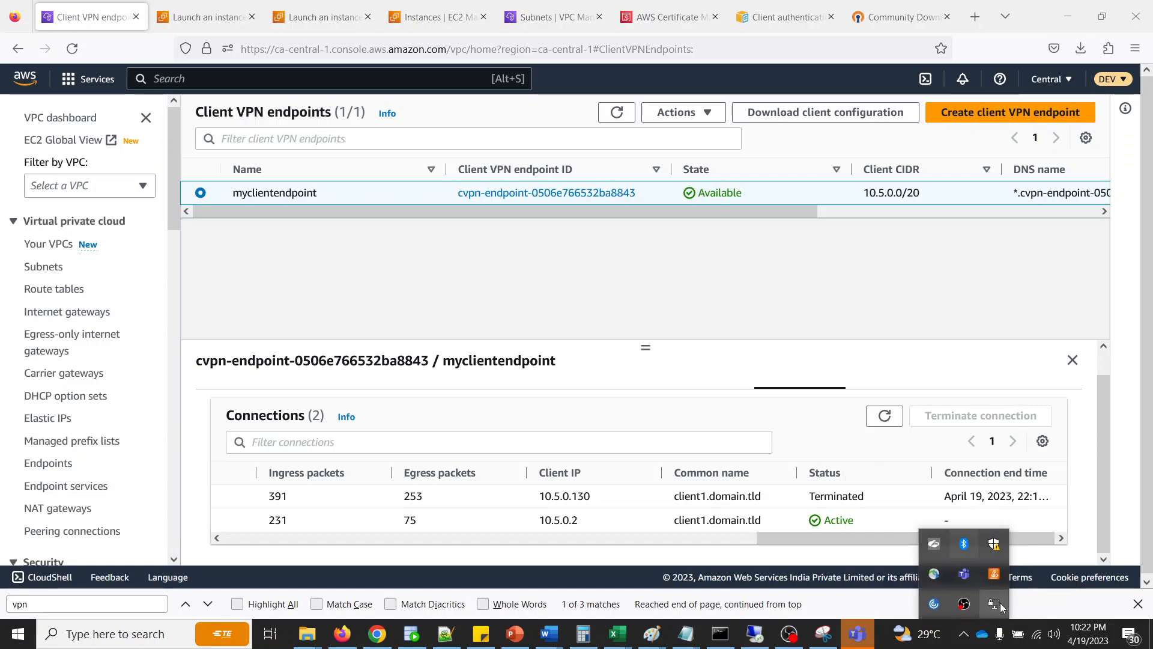
right_click(994, 604)
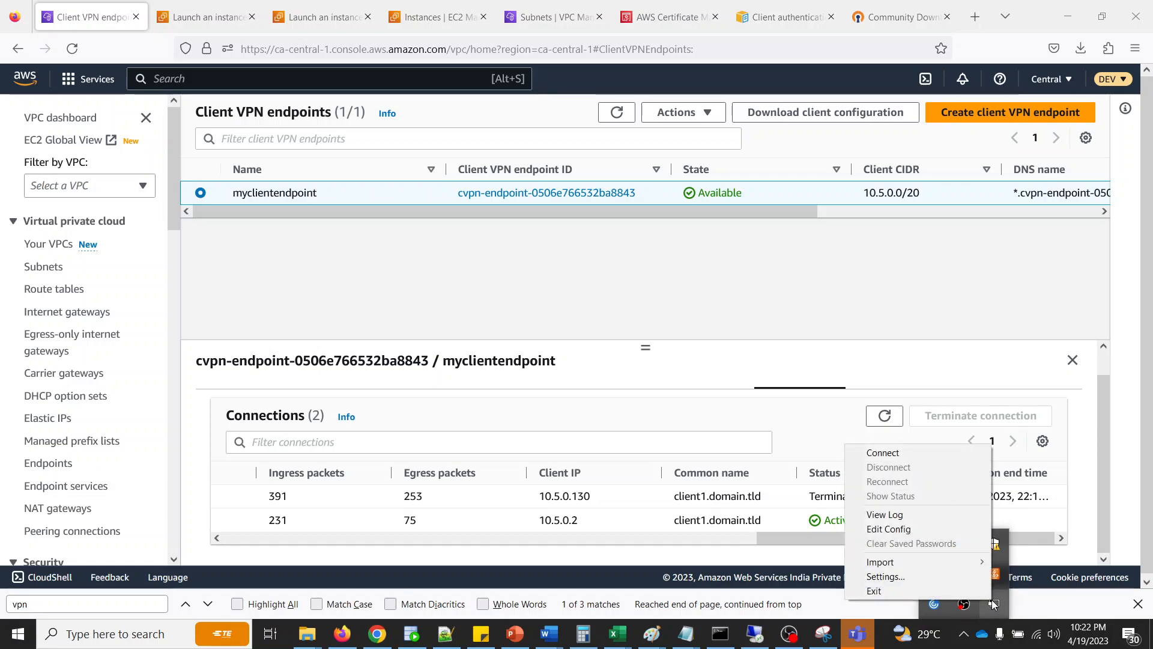
left_click(885, 453)
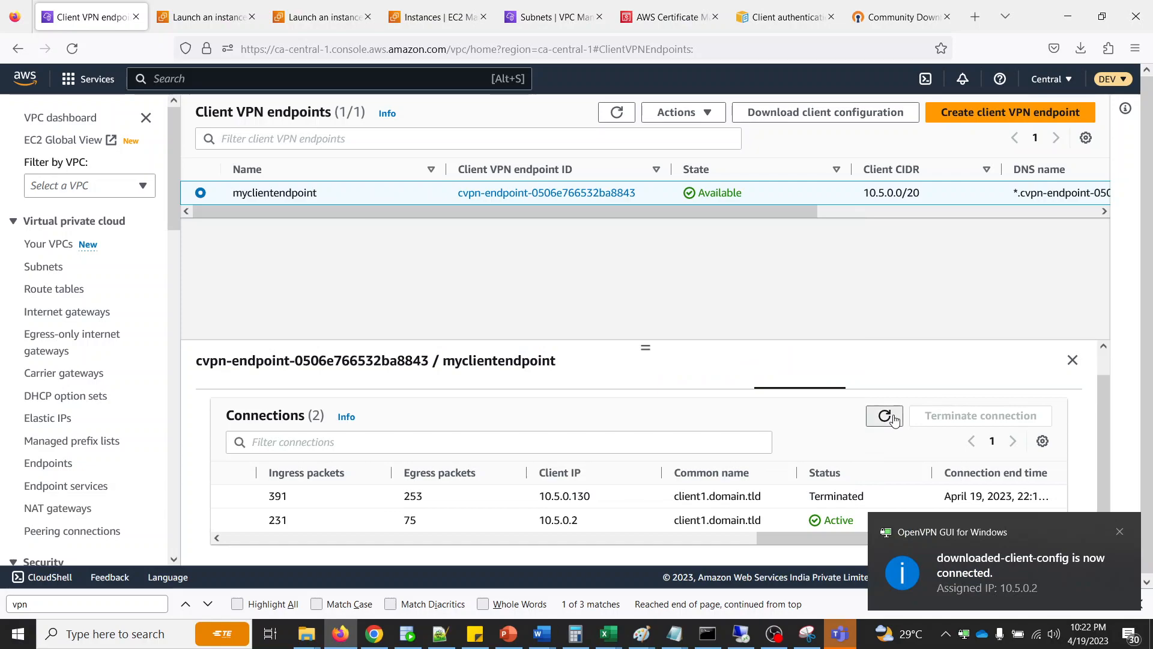
- Refresh the endpoint's connections list repeatedly and compare the statuses, client IPs and connection IDs of its entries
left_click(884, 416)
scroll(813, 511, "down", 1)
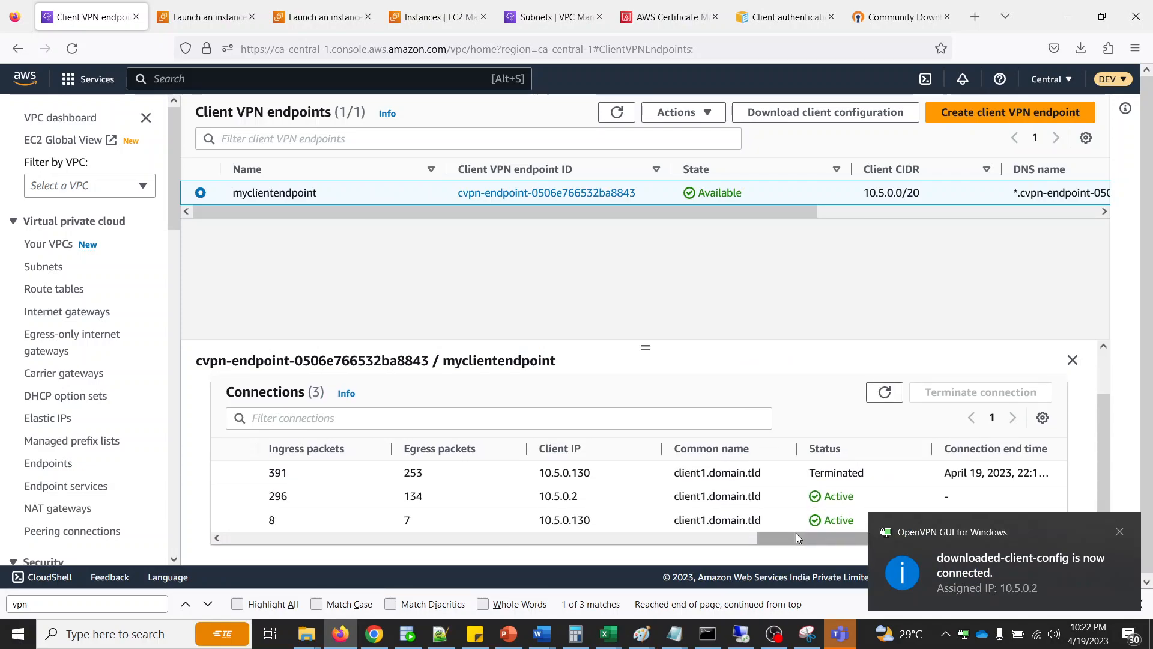
left_click_drag(811, 536, 877, 520)
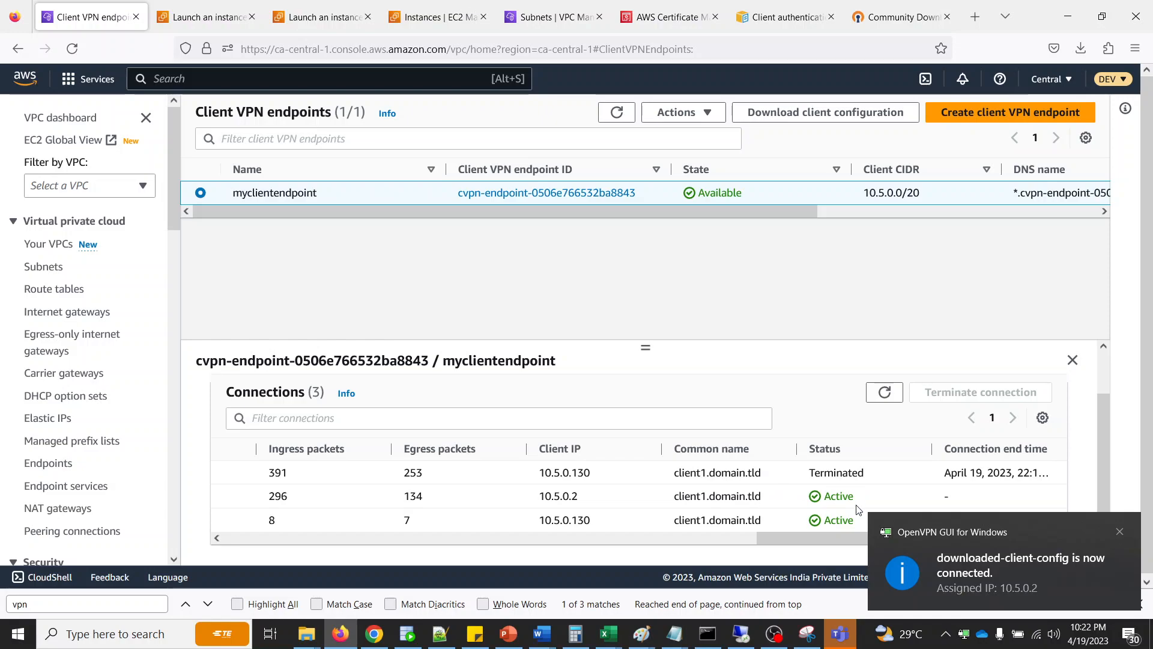
left_click(885, 392)
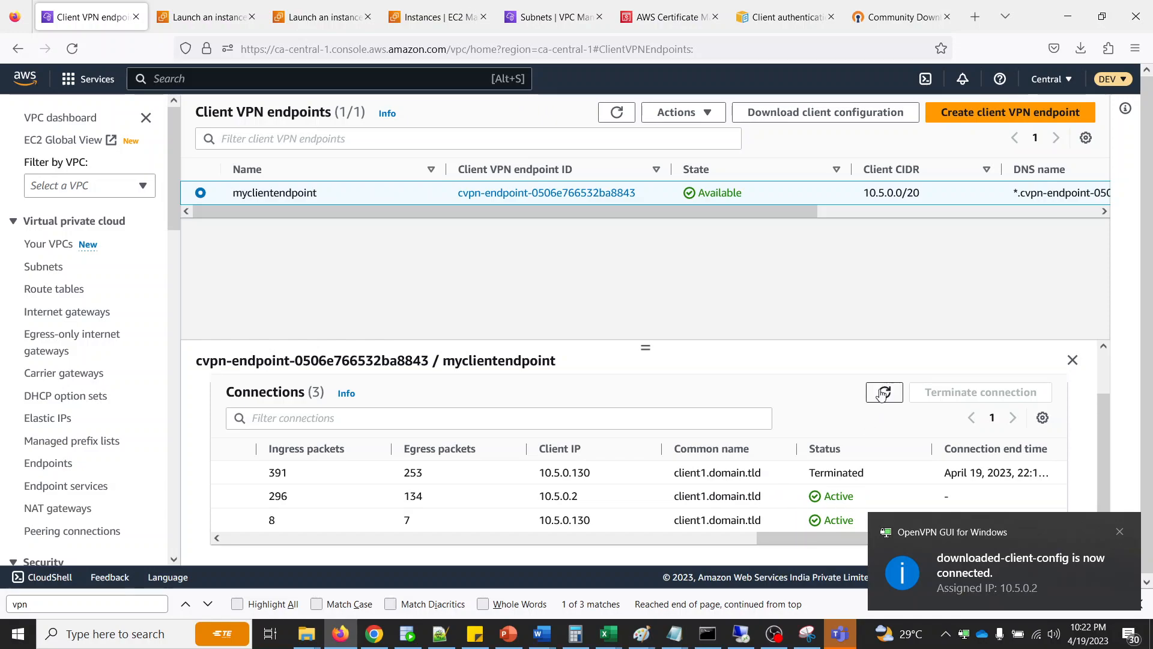
scroll(803, 514, "down", 2)
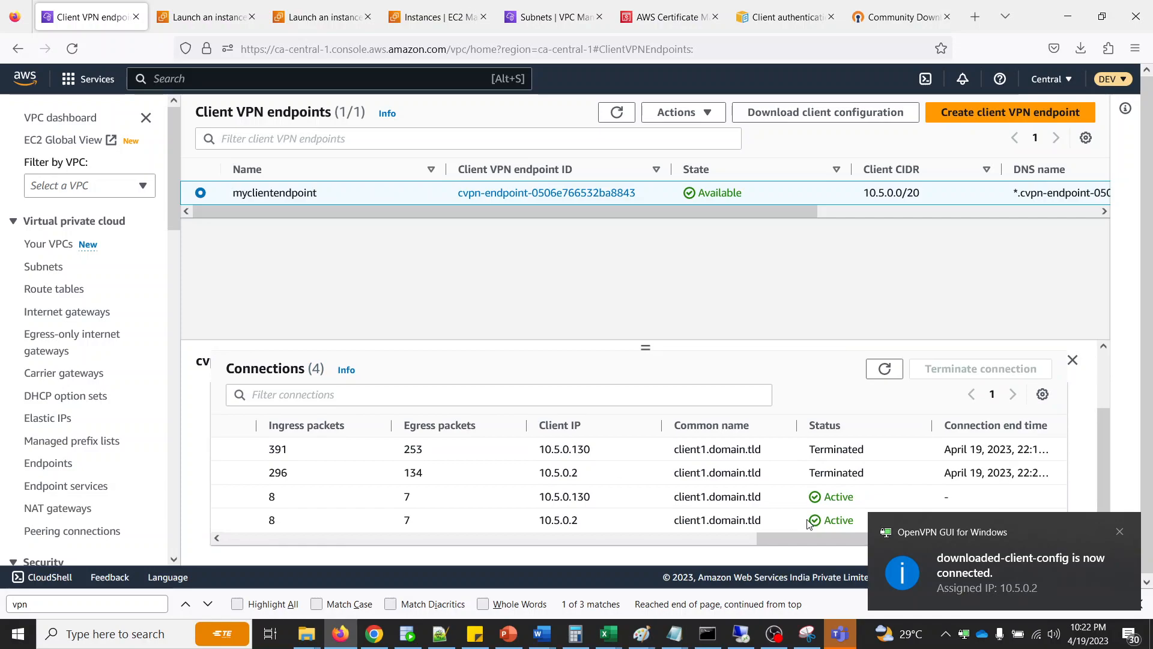
left_click(895, 370)
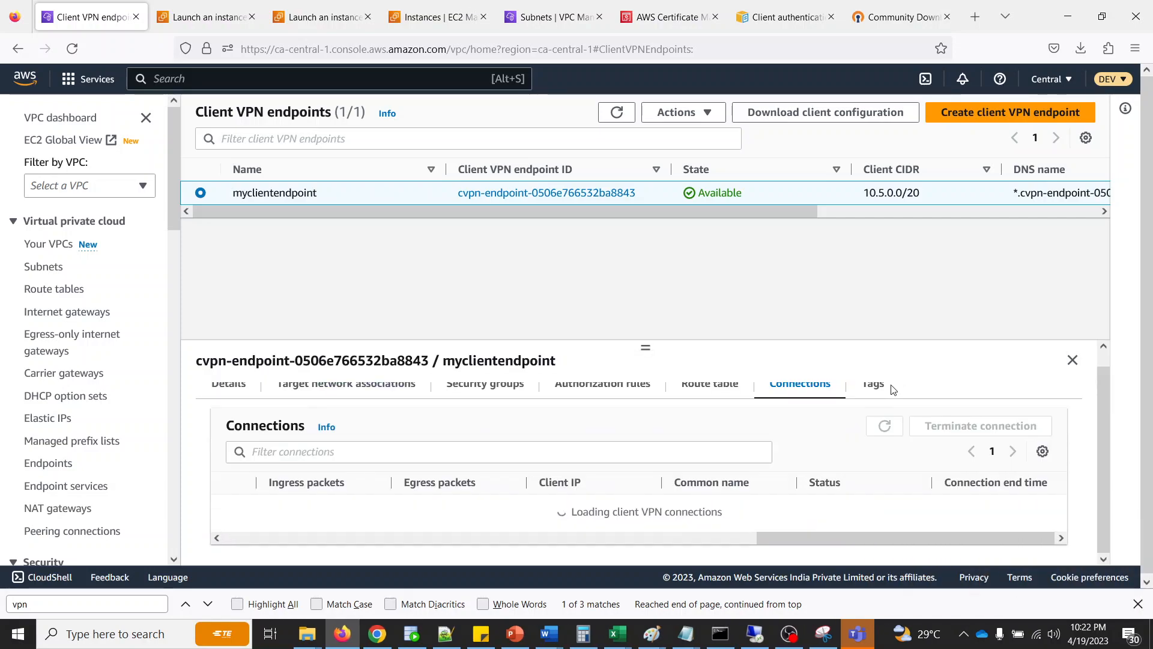
scroll(863, 529, "down", 2)
left_click_drag(871, 537, 280, 567)
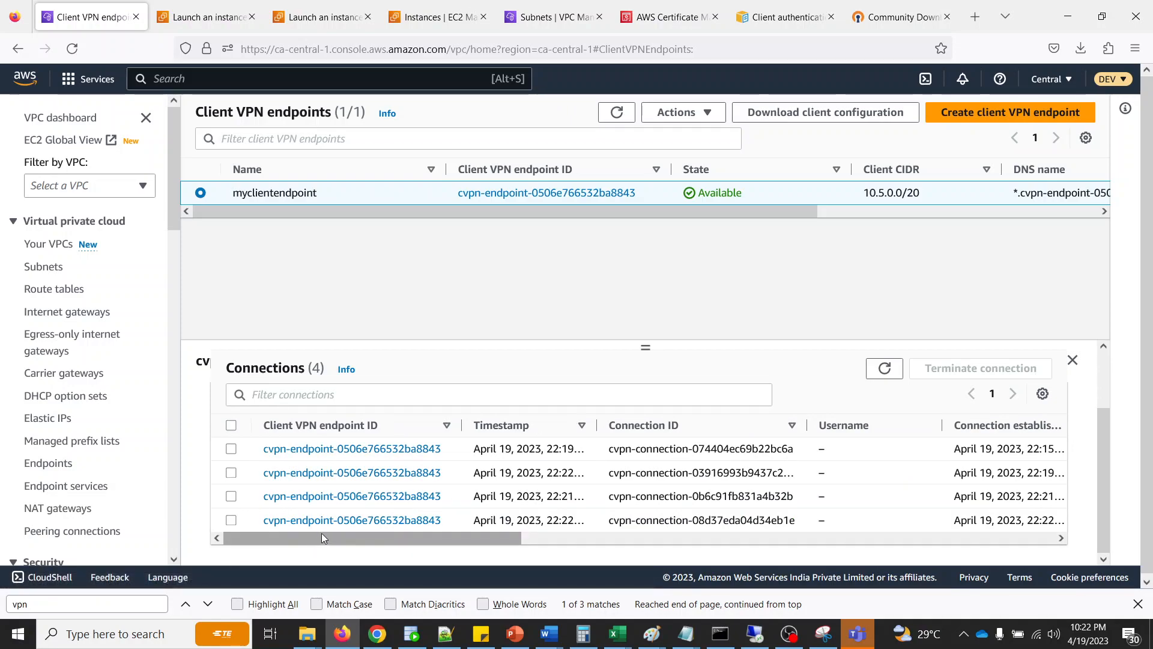
mouse_move(322, 533)
left_mouse_down()
mouse_move(728, 553)
mouse_move(324, 540)
left_mouse_up()
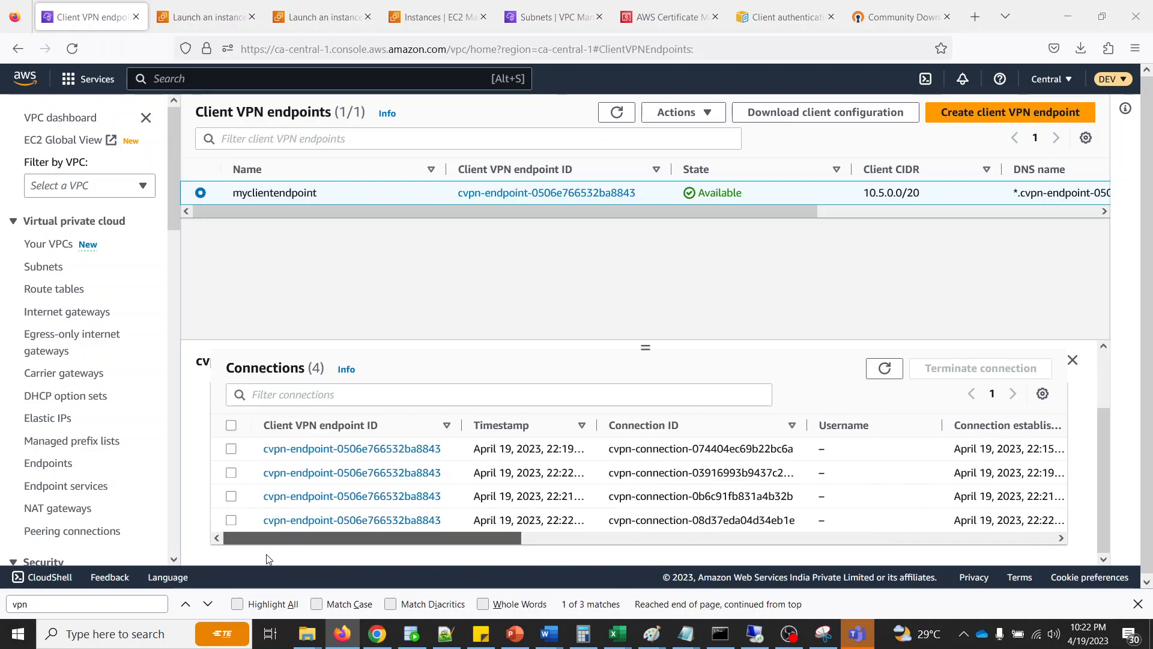
- Terminate the last listed client connection, cvpn-connection-08d37eda04d34eb1e, from the endpoint
left_click(231, 520)
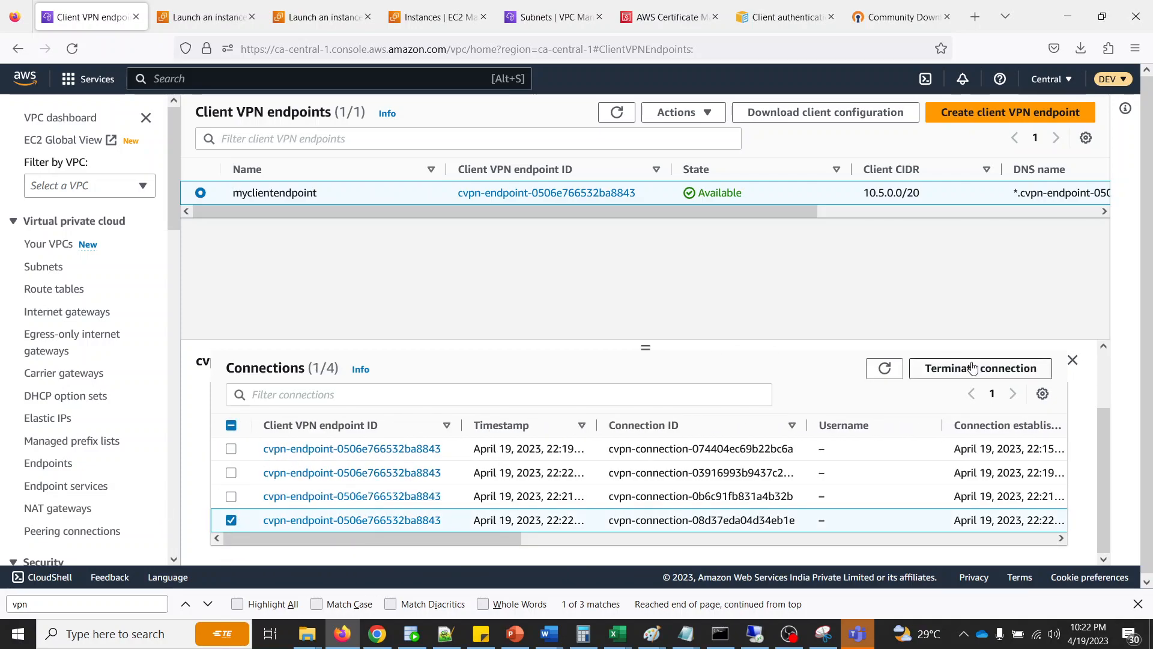
left_click_drag(520, 540, 1039, 551)
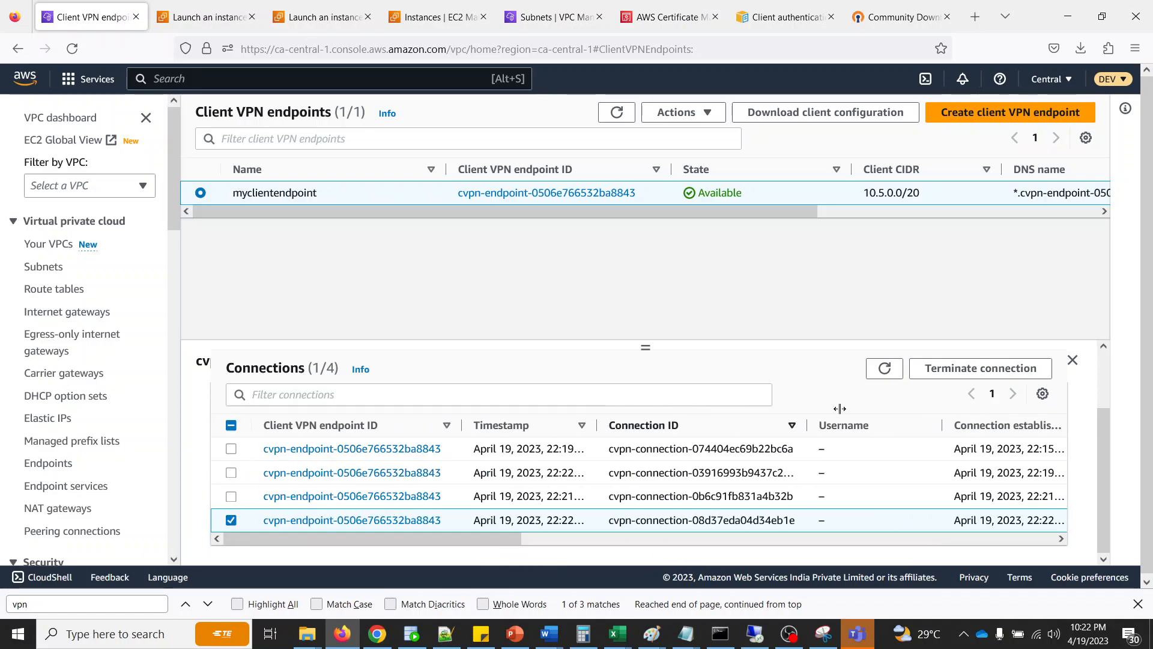
left_click(966, 373)
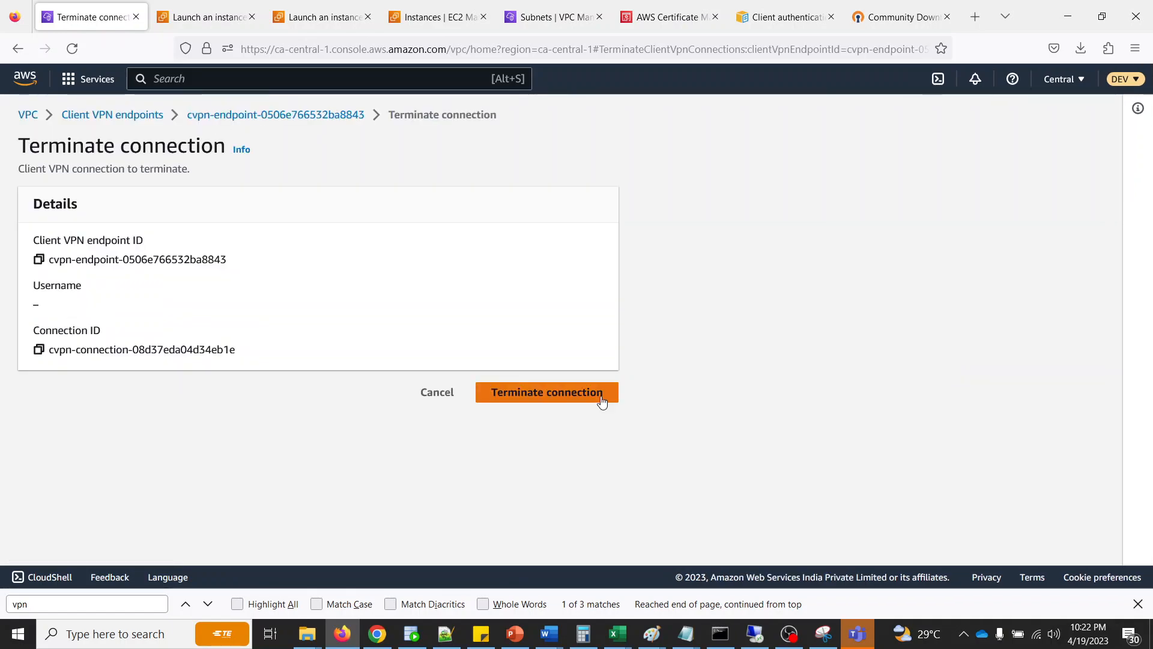
left_click(571, 401)
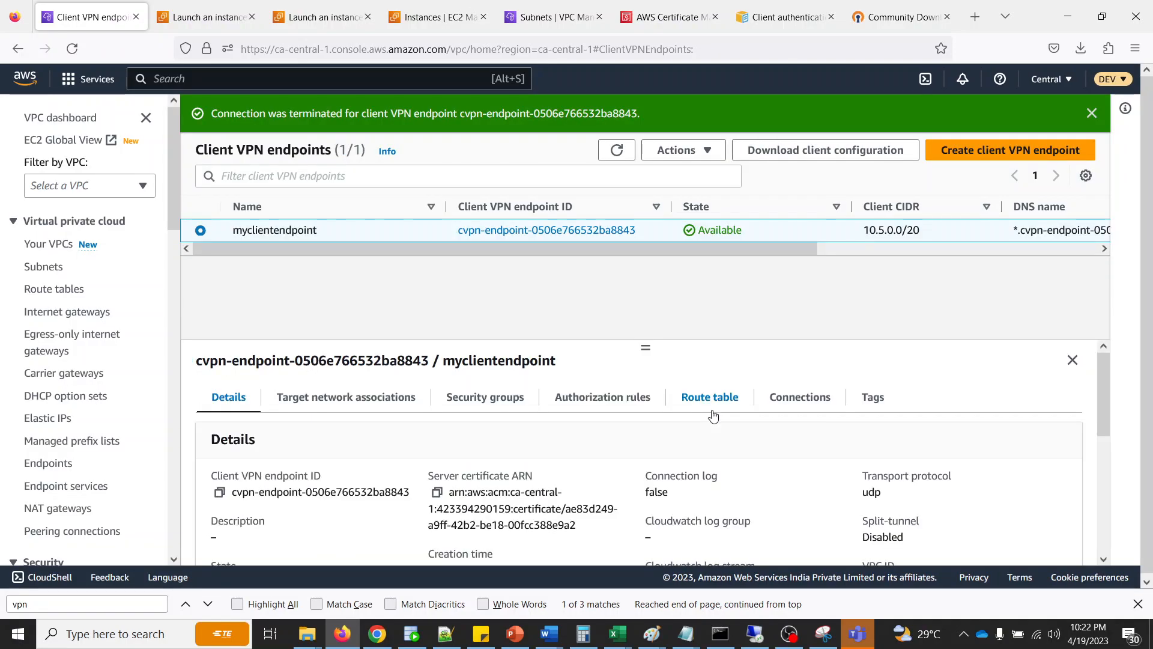
- Open myclientendpoint's connections list and check the status and client IP of each entry after the termination
scroll(666, 428, "down", 5)
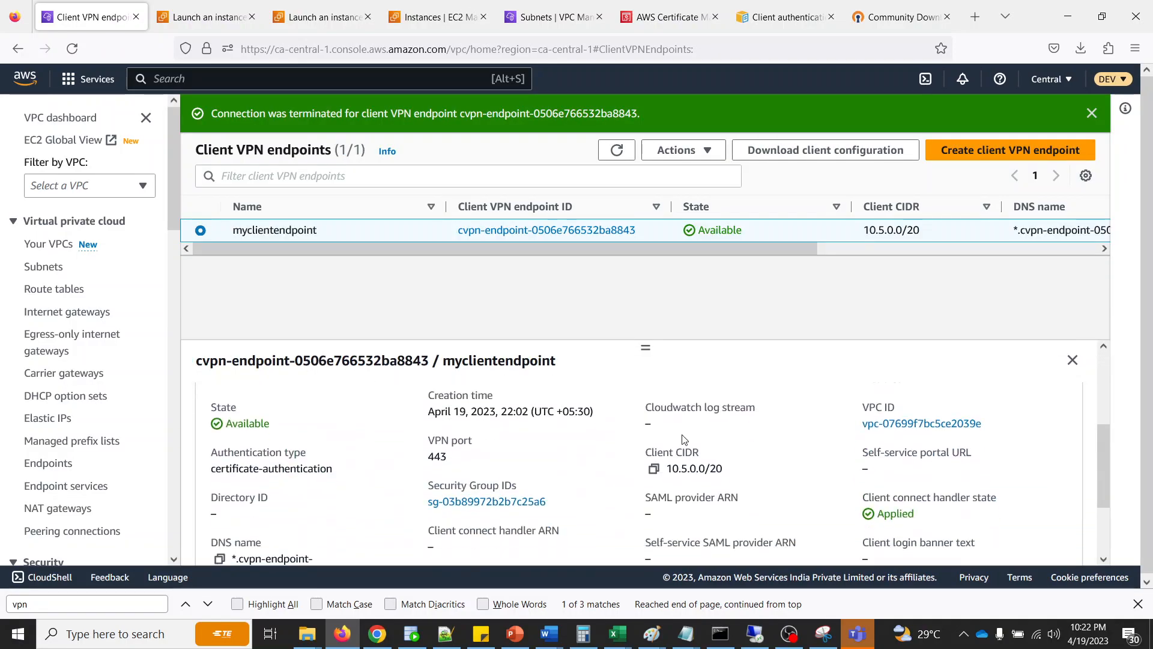
scroll(378, 401, "up", 5)
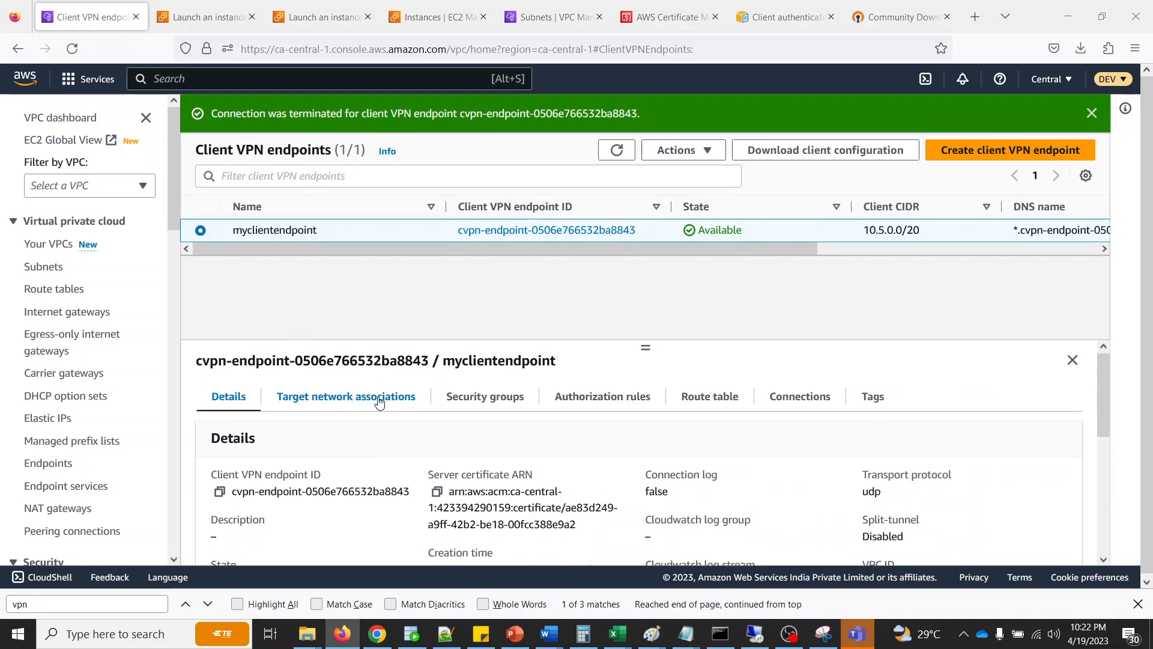
left_click(788, 397)
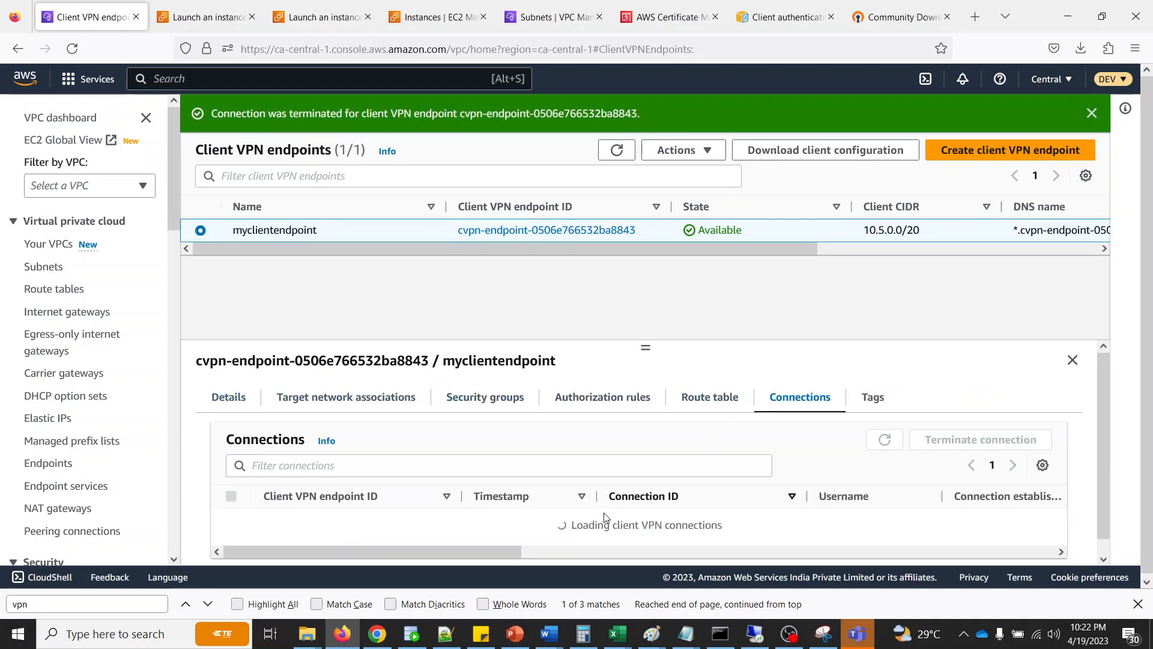
scroll(537, 521, "down", 1)
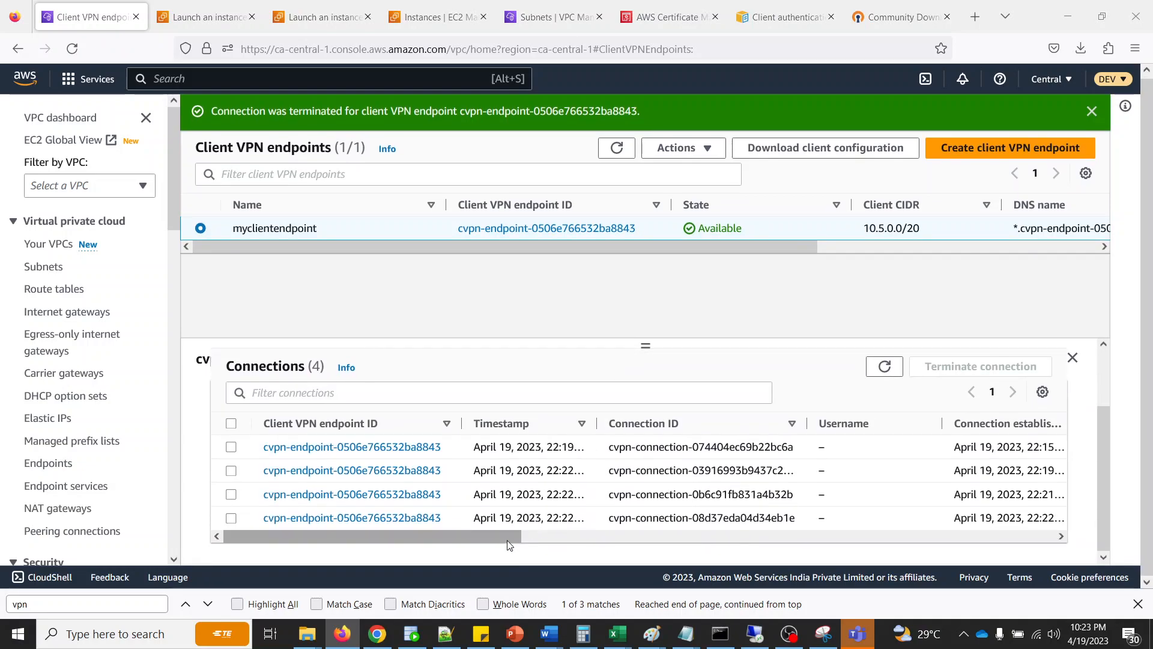
scroll(721, 519, "right", 5)
scroll(905, 518, "right", 5)
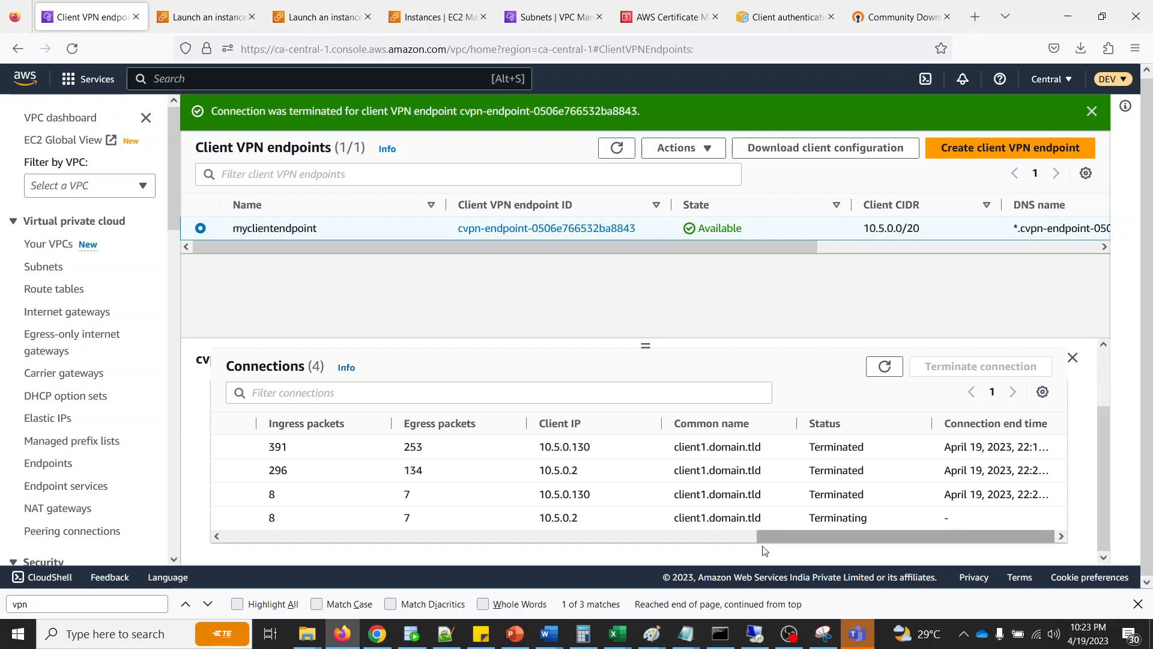
- Rerun the ping to 172.31.7.58 in Command Prompt and return to the AWS console in Firefox
left_click(720, 634)
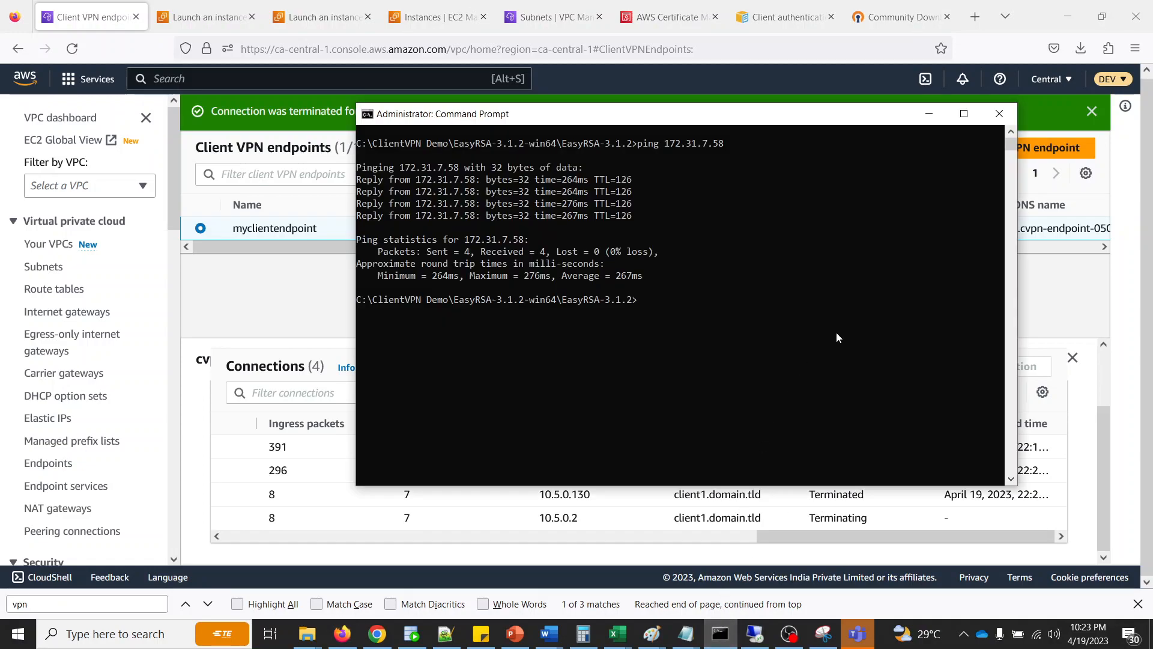
key("Up")
key("Return")
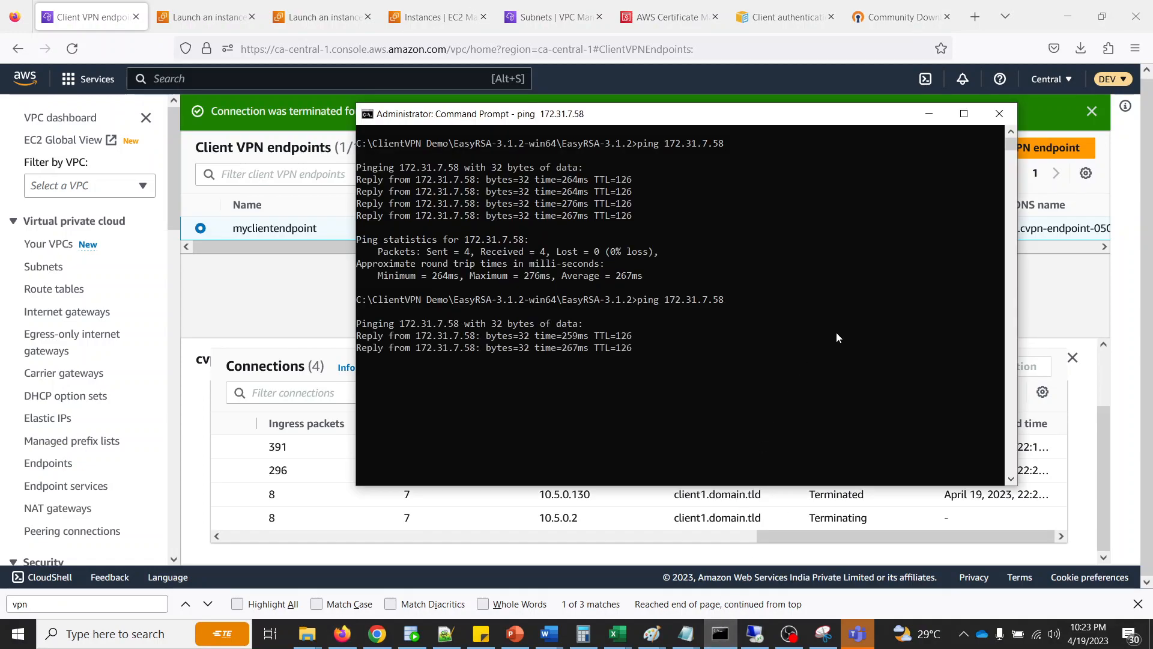
left_click(839, 535)
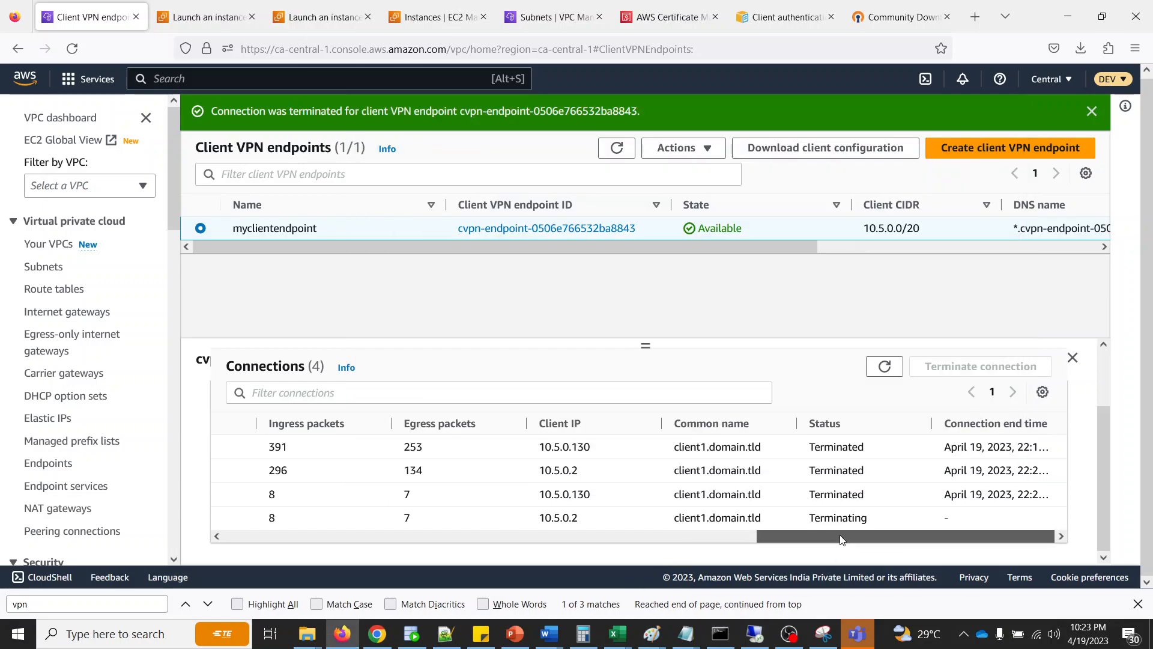
- Refresh the endpoint's connections list and terminate the last listed connection, cvpn-connection-0ce4f8130a2c50ee2
left_click_drag(840, 536, 306, 535)
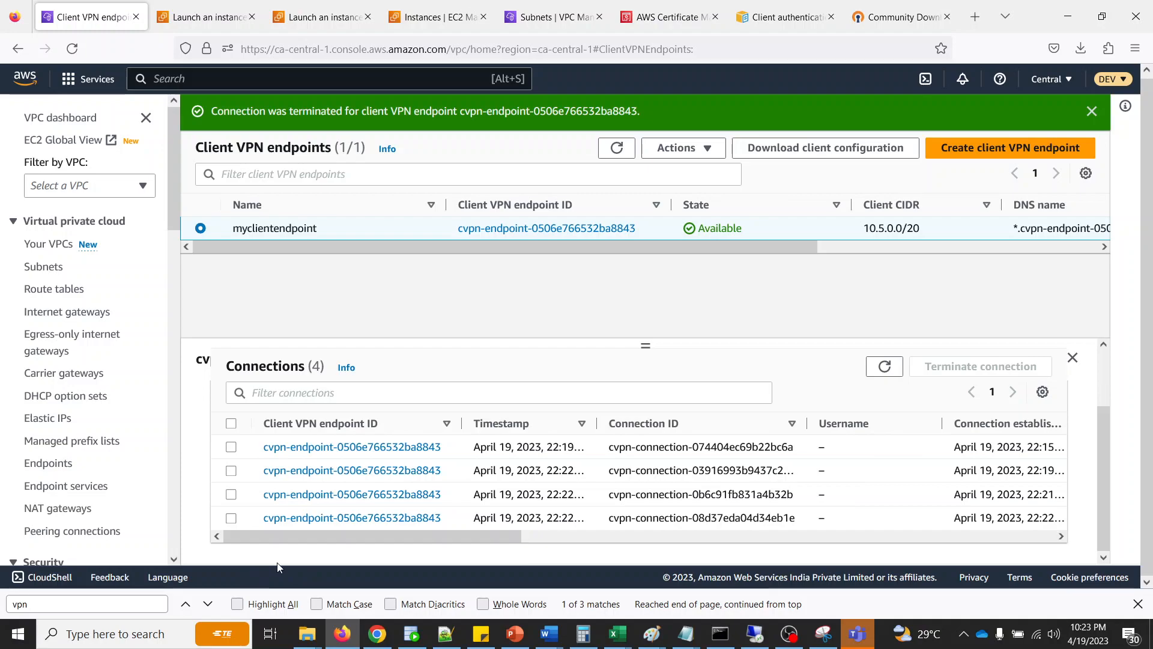
left_click(883, 366)
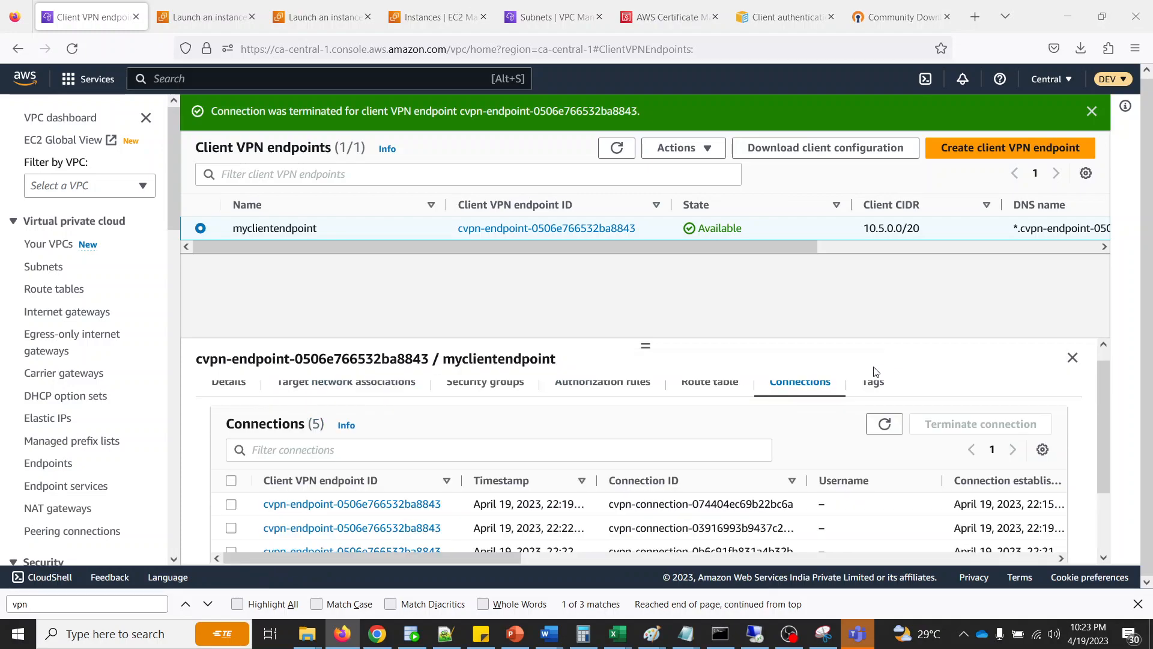
scroll(923, 532, "down", 2)
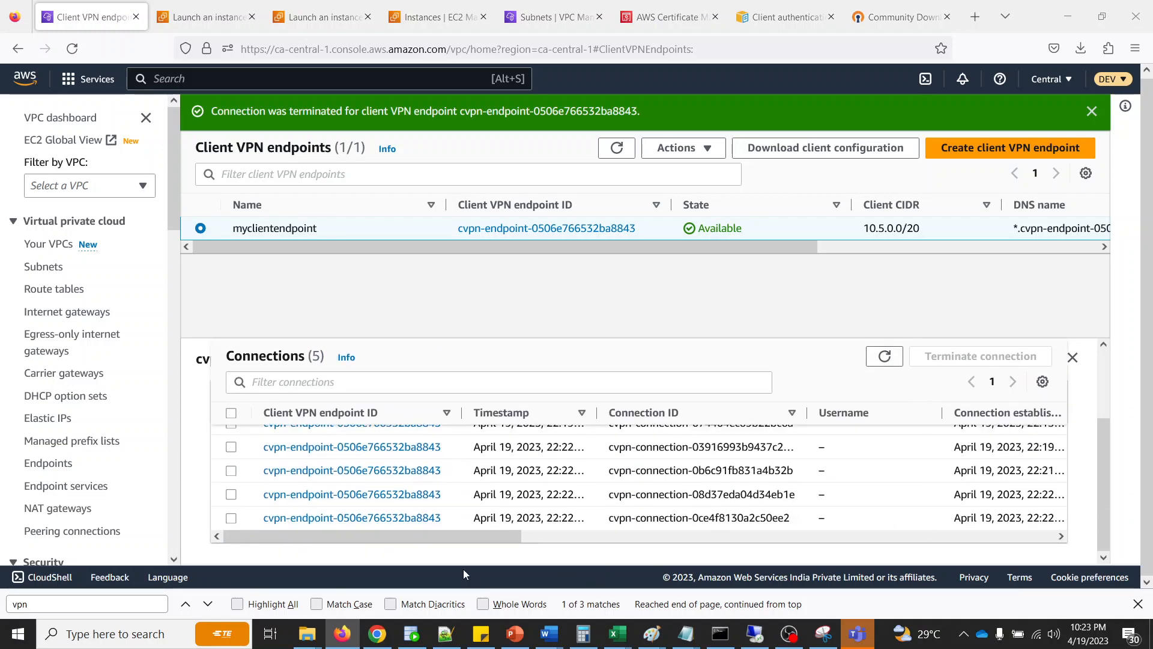
left_click_drag(463, 535, 252, 535)
left_click(232, 519)
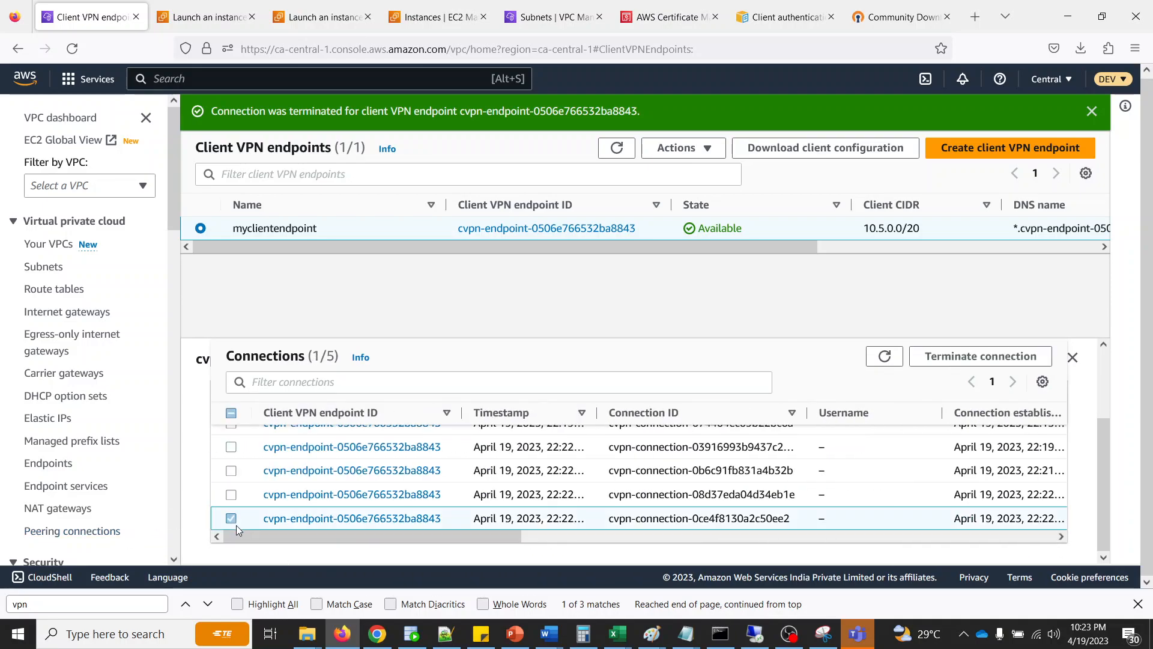
left_click(985, 356)
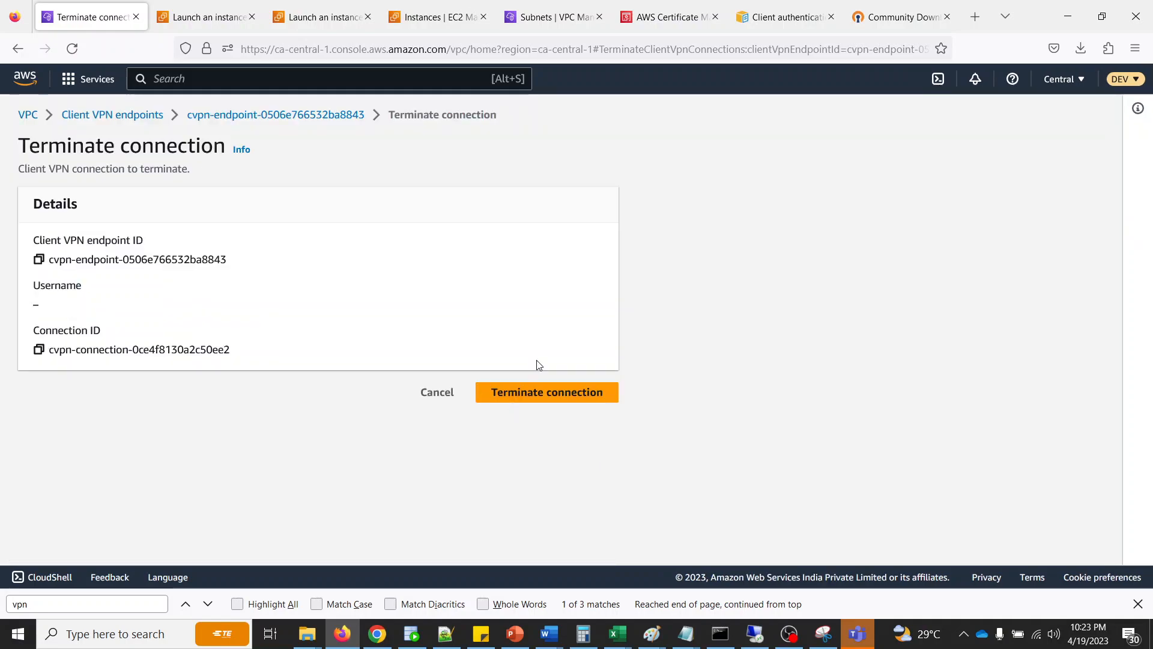
left_click(537, 396)
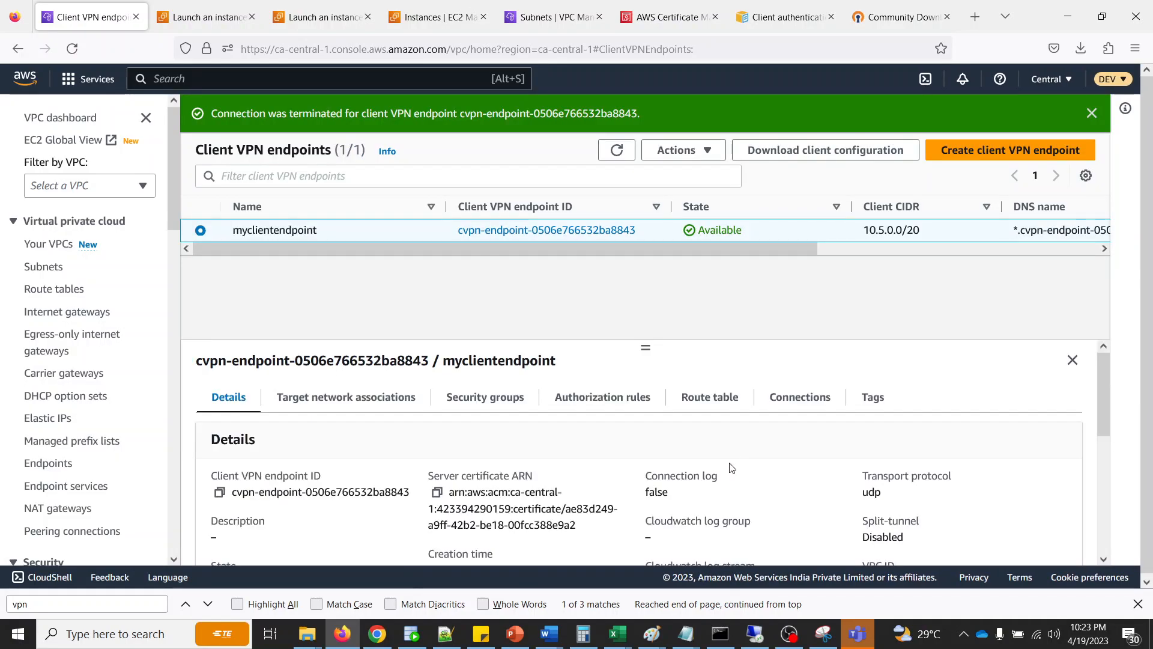
- Reopen the endpoint's connections list and inspect the status and client IP of cvpn-connection-0ce4f8130a2c50ee2
scroll(813, 421, "down", 5)
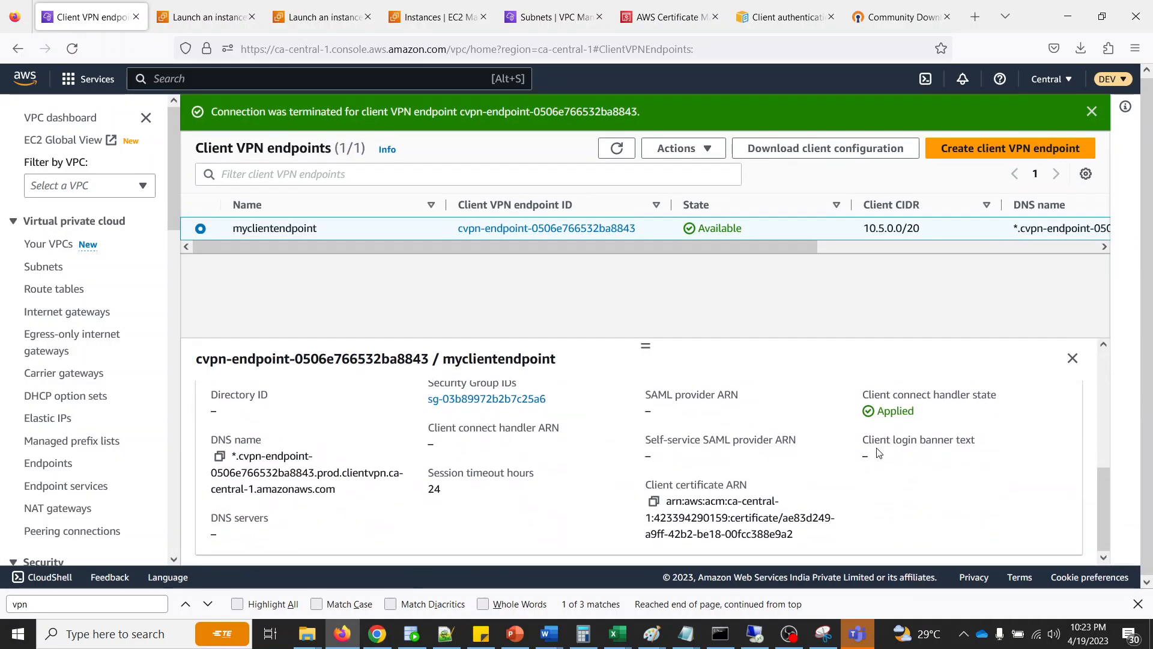
scroll(792, 431, "up", 5)
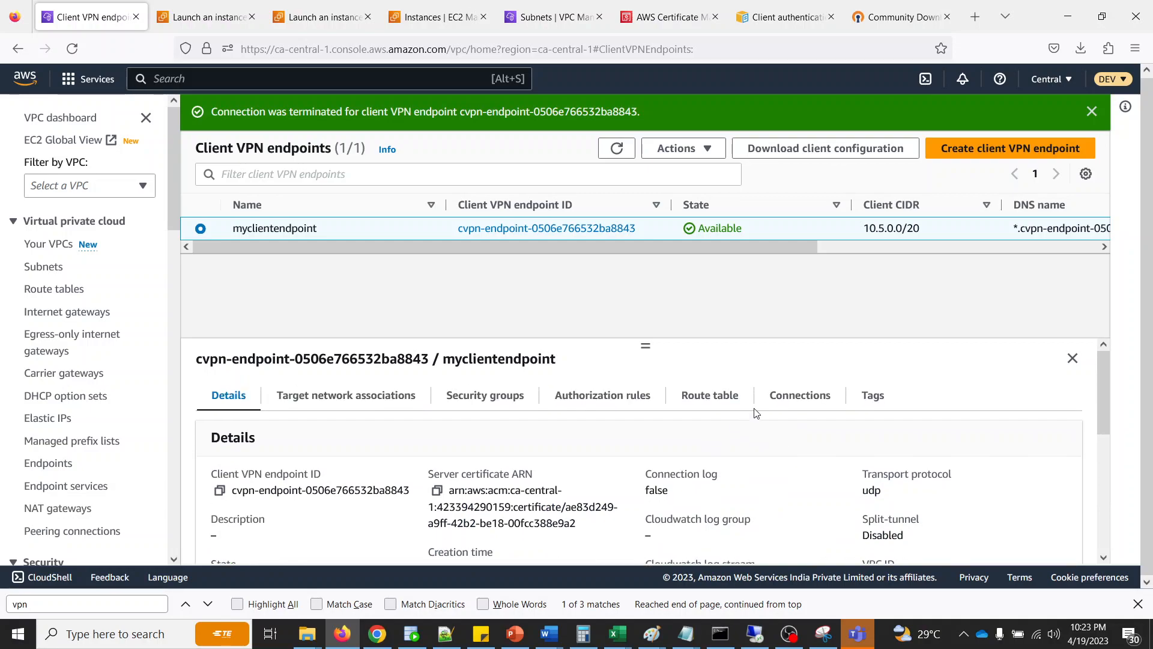
left_click(787, 407)
scroll(829, 491, "down", 2)
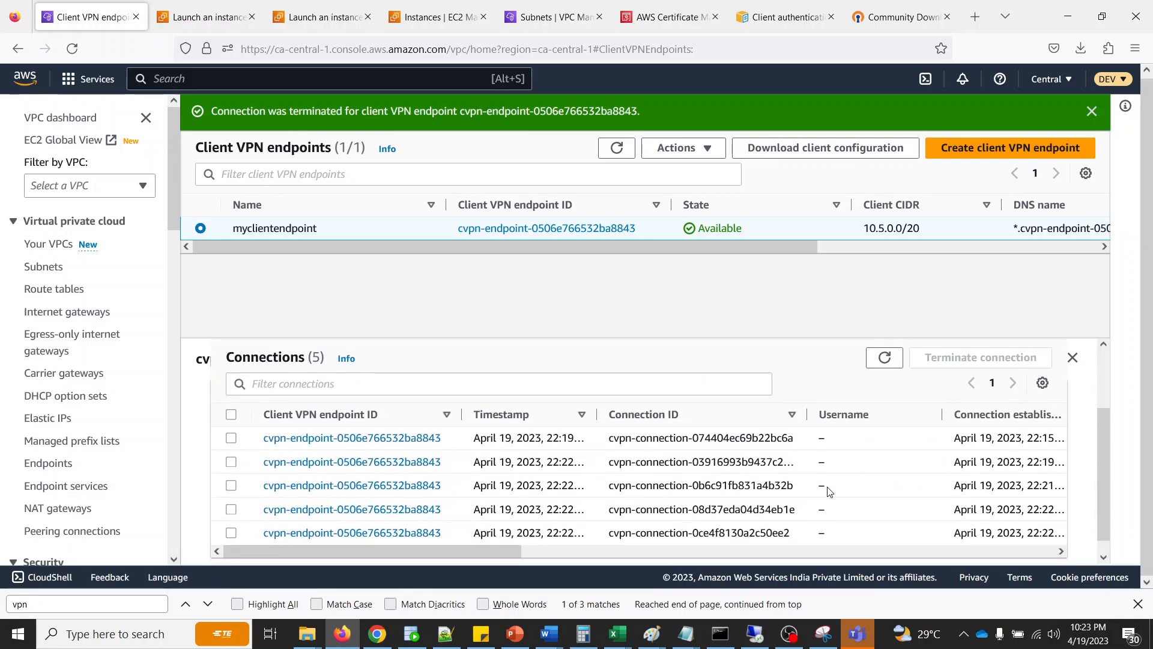
left_click_drag(480, 532, 1109, 538)
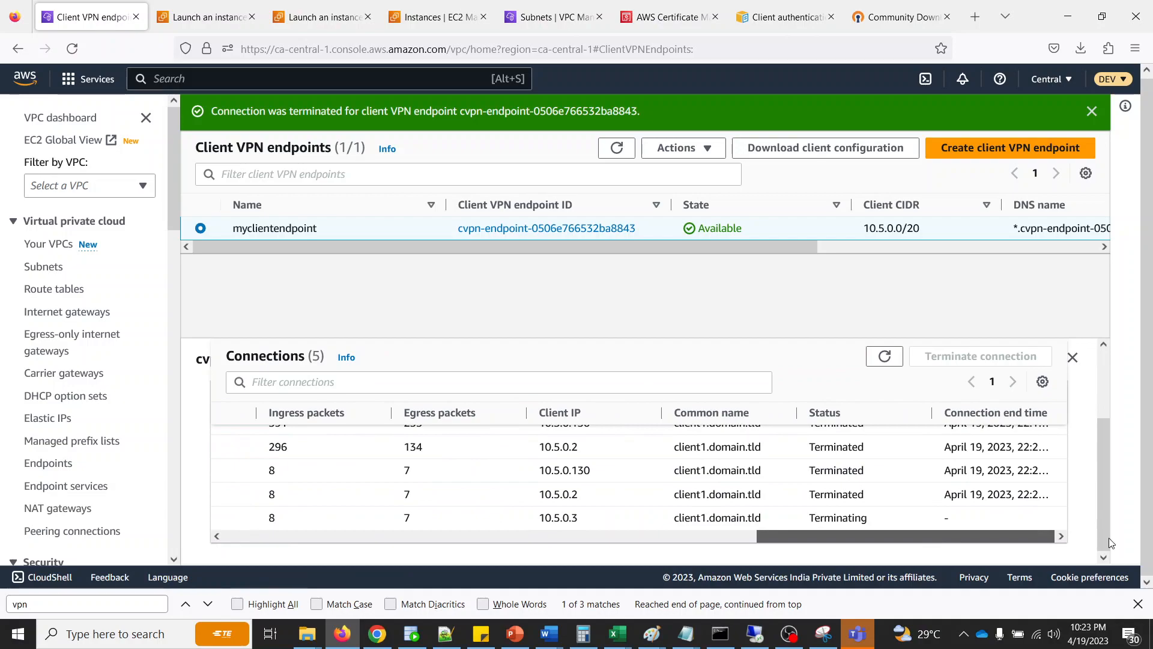
- Switch to Command Prompt and ping 172.31.7.58 again to test reachability after the second termination
left_click(722, 632)
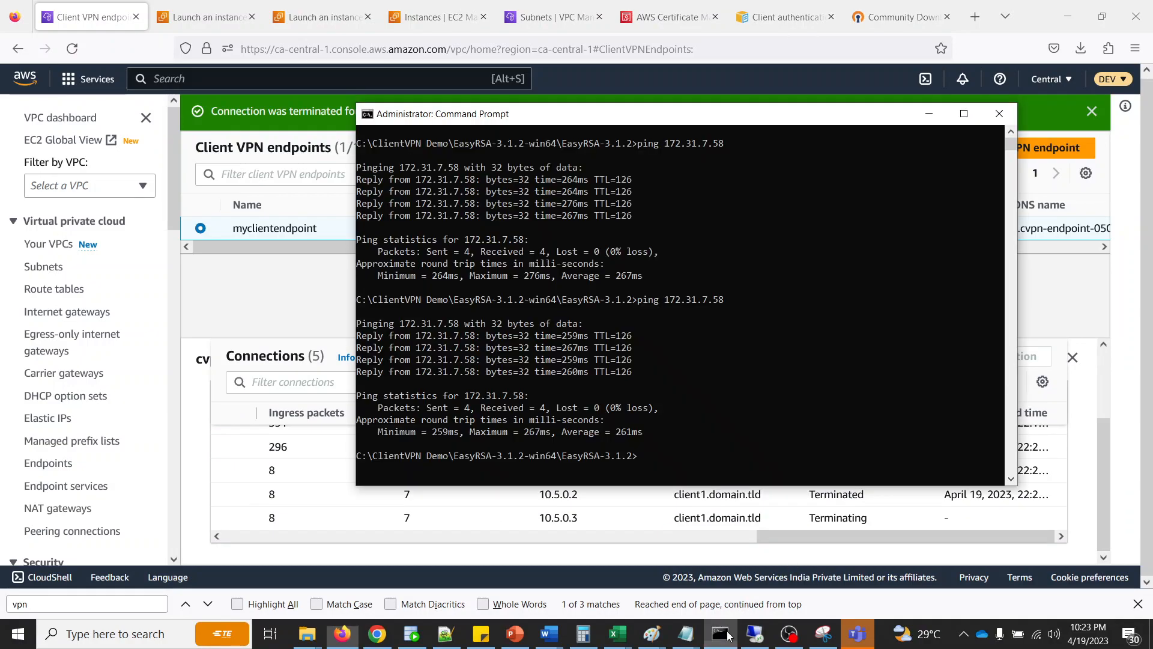
left_click(904, 374)
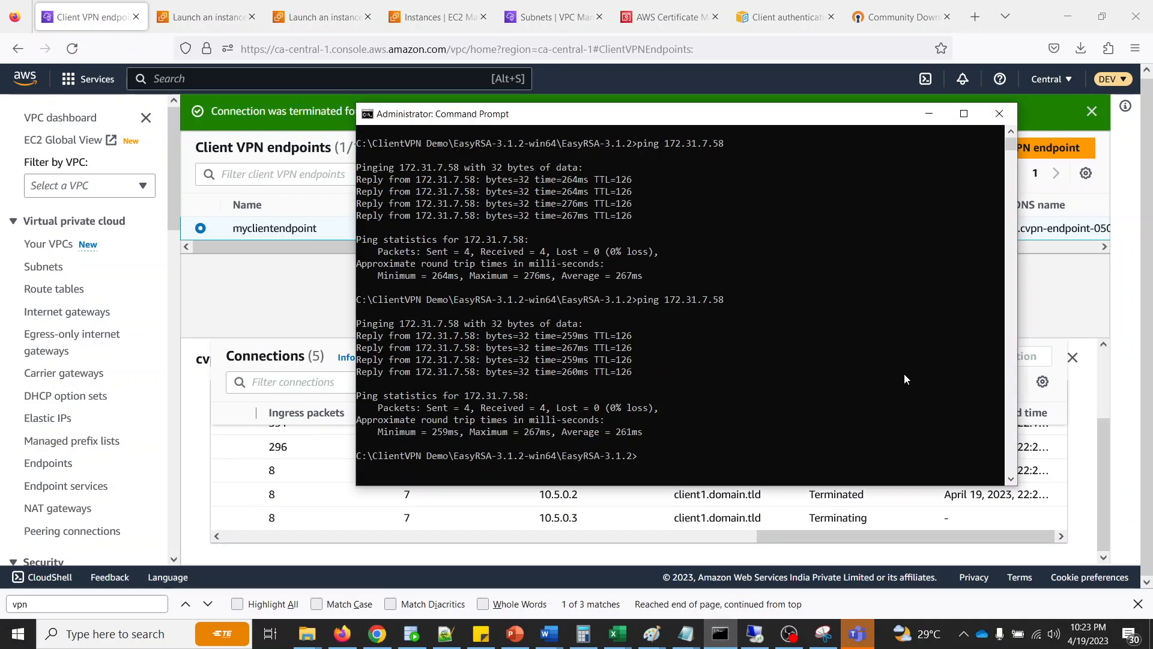
key("Up")
key("Return")
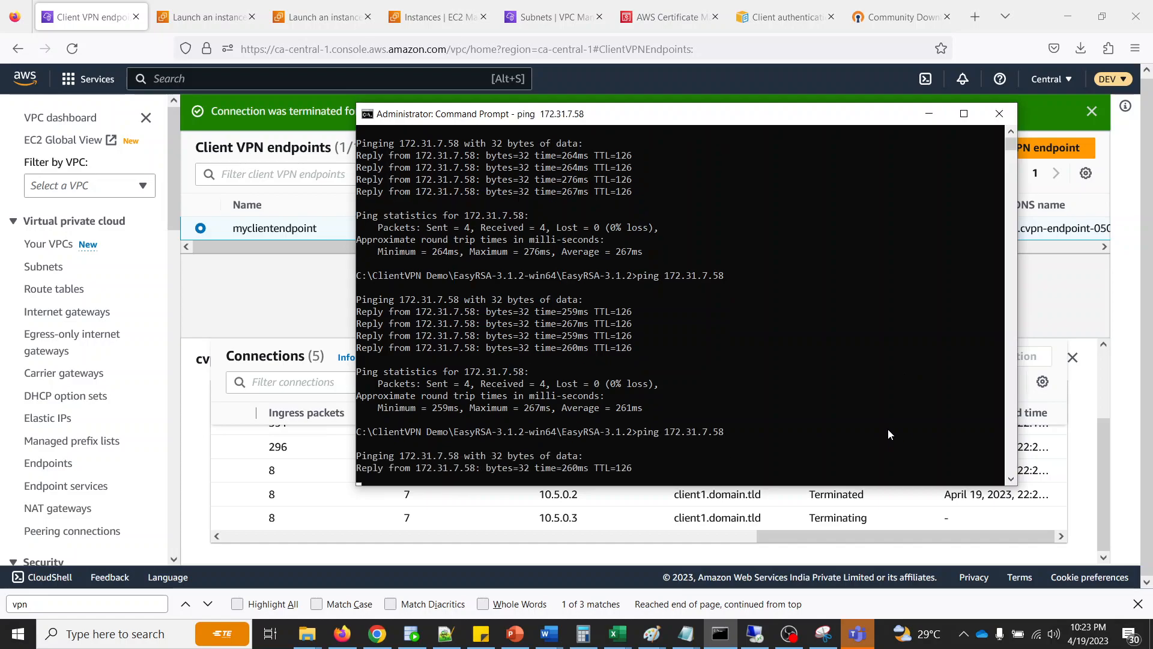
- Return to the AWS console in Firefox, refresh the connections list and check the newest entry's status and connection ID
key("alt+Tab")
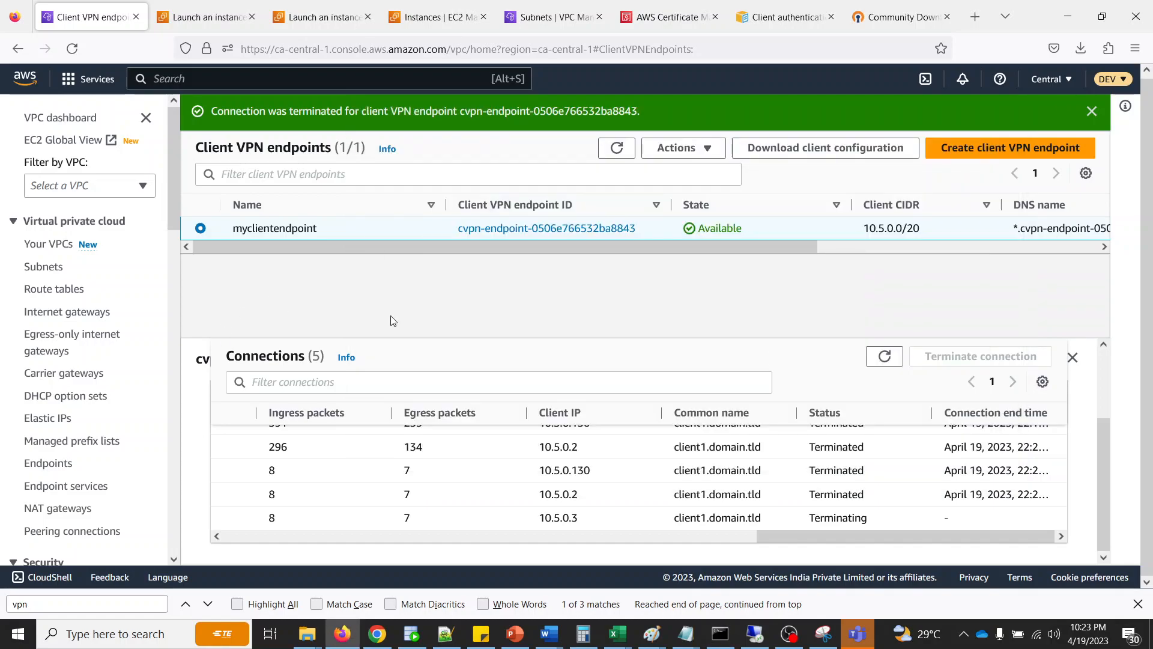
left_click(884, 357)
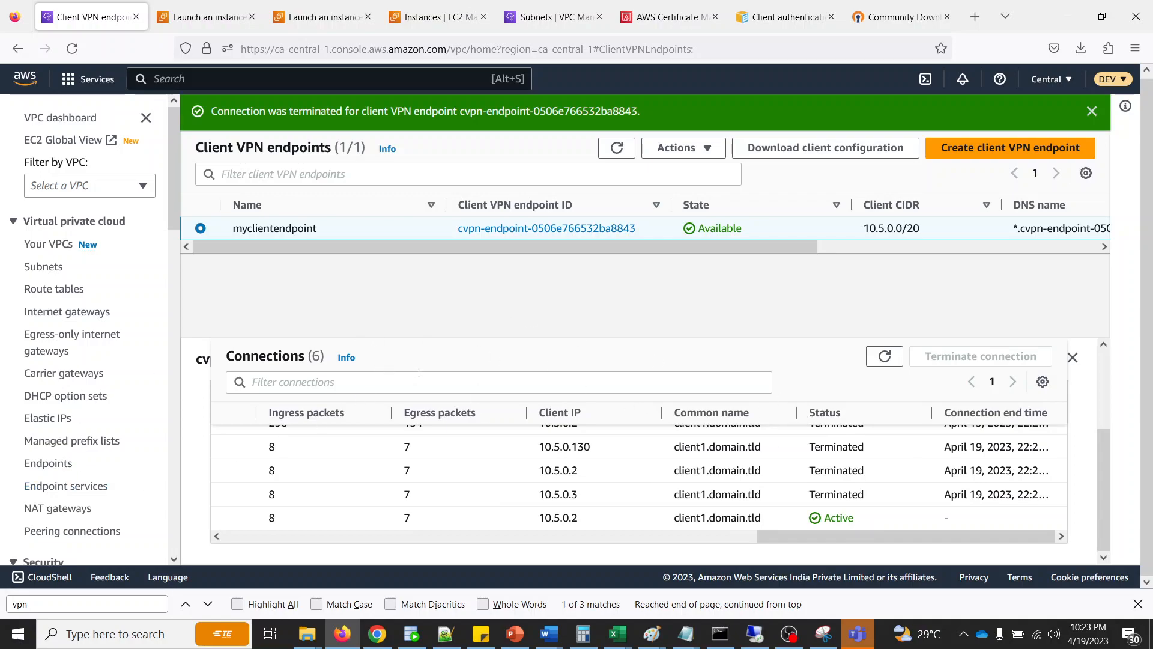
left_click_drag(886, 537, 352, 538)
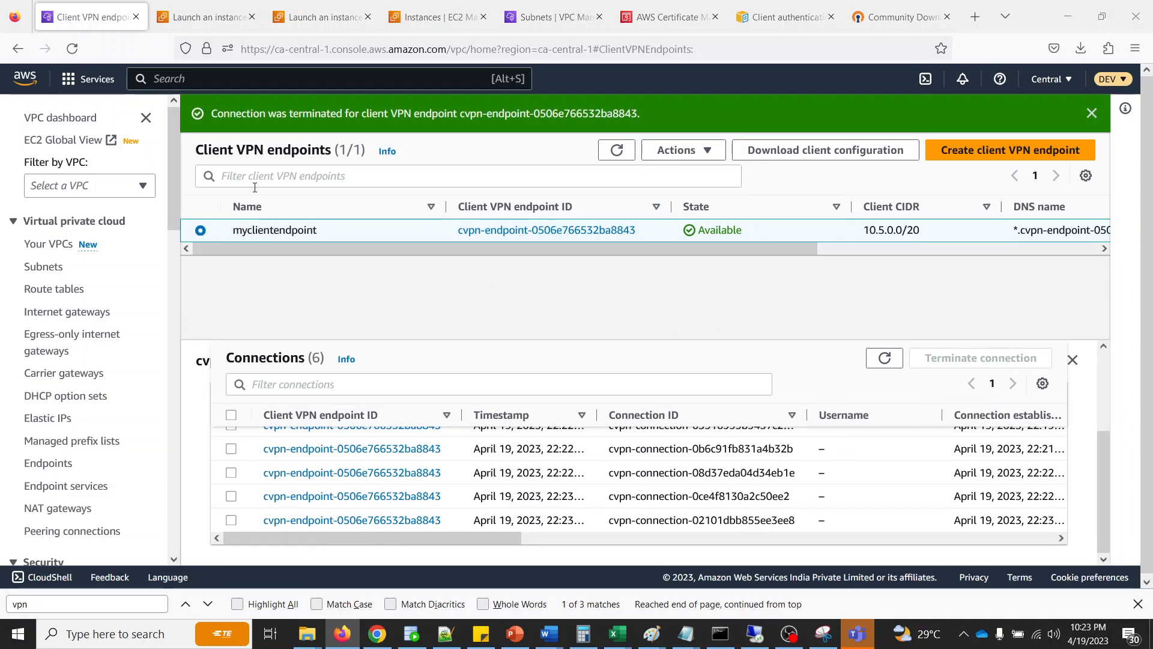
- Open the client VPN endpoint creation form, review its client IPv4 CIDR, authentication and optional parameters, and cancel without creating an endpoint
left_click(960, 158)
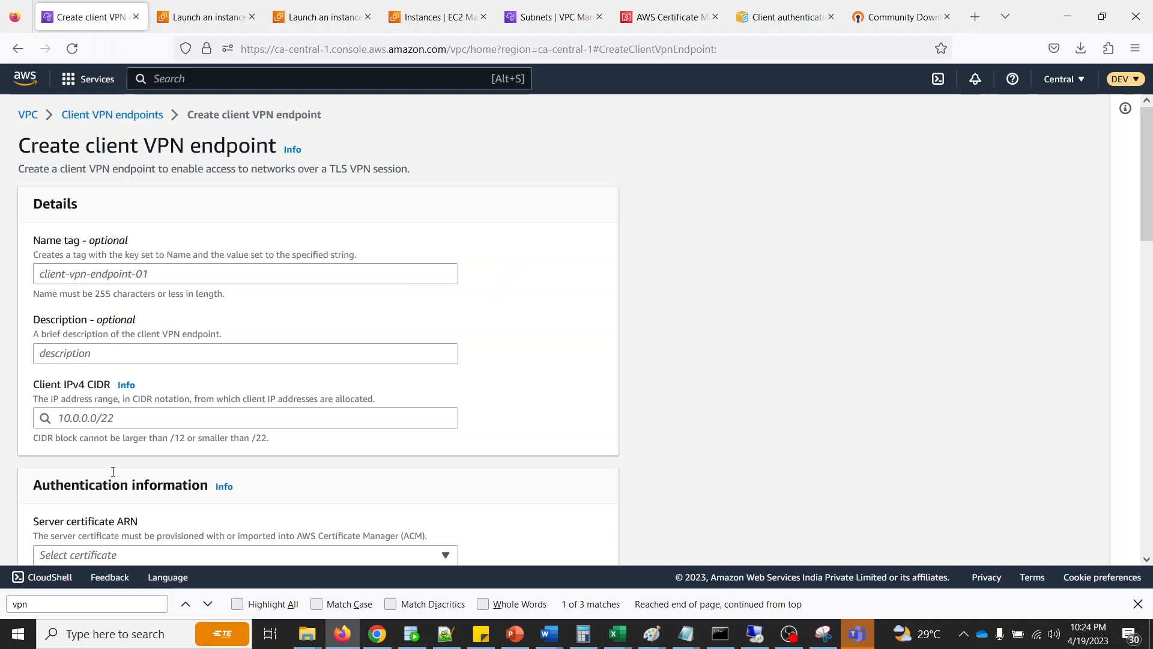
left_click(143, 424)
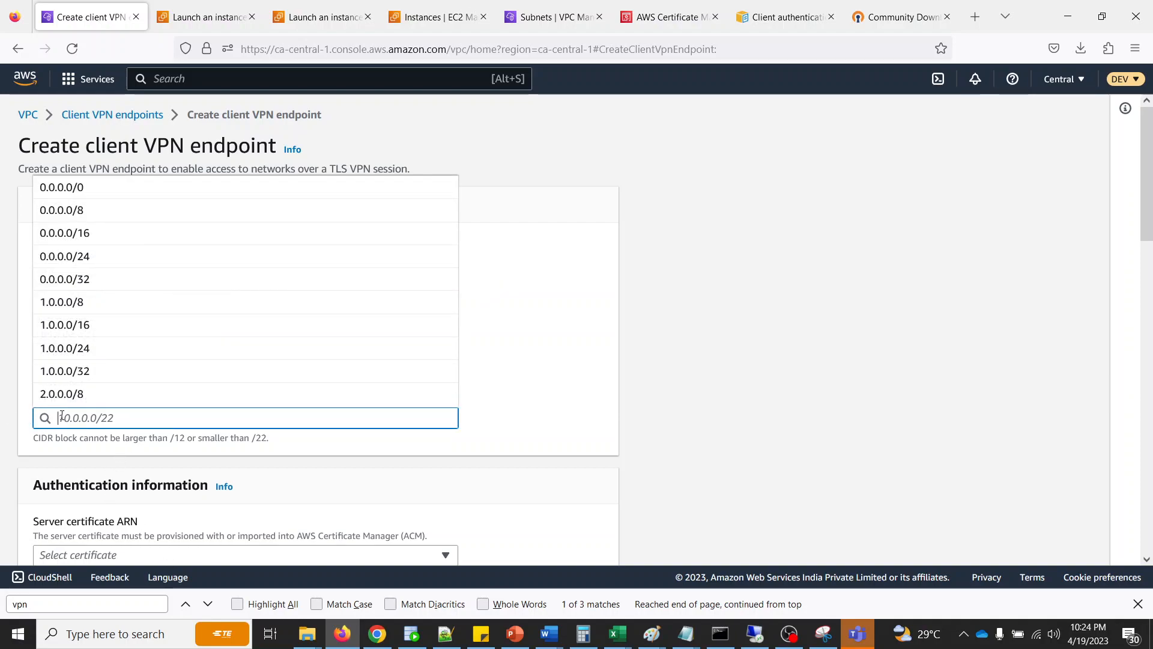
left_click(218, 457)
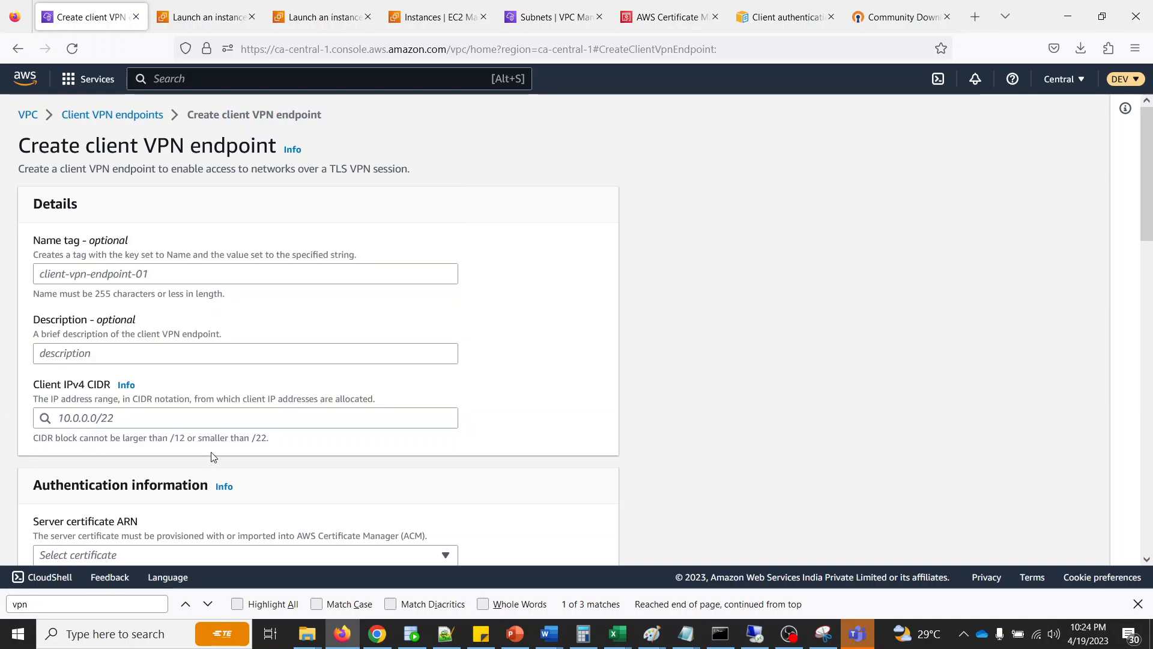
left_click(89, 420)
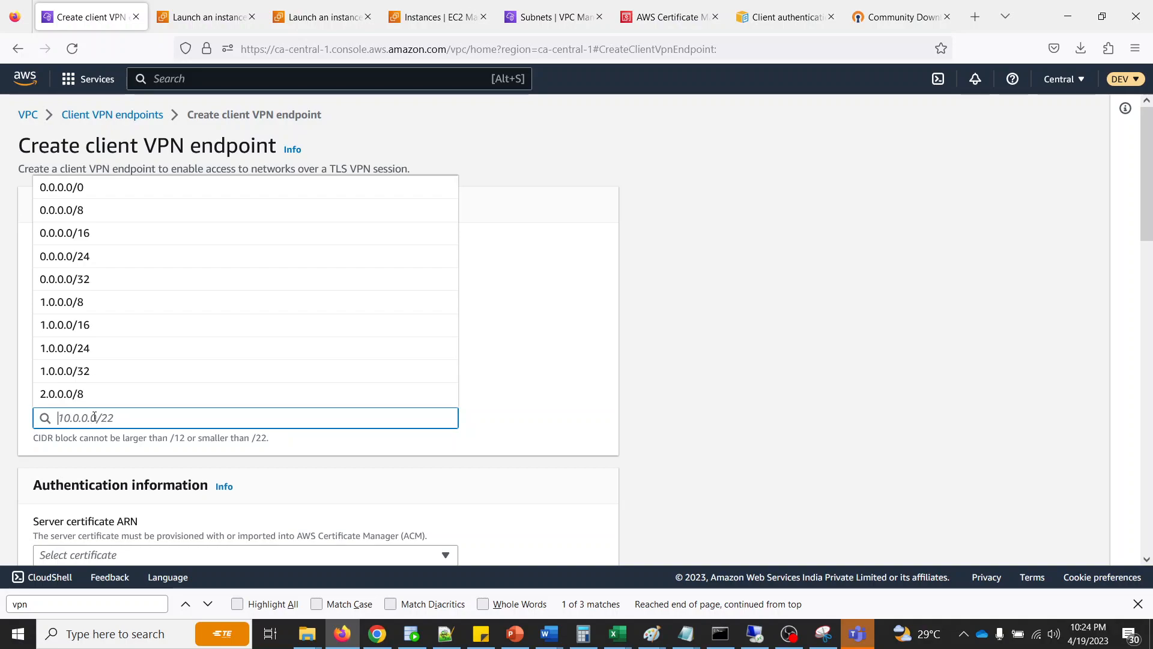
left_click(677, 410)
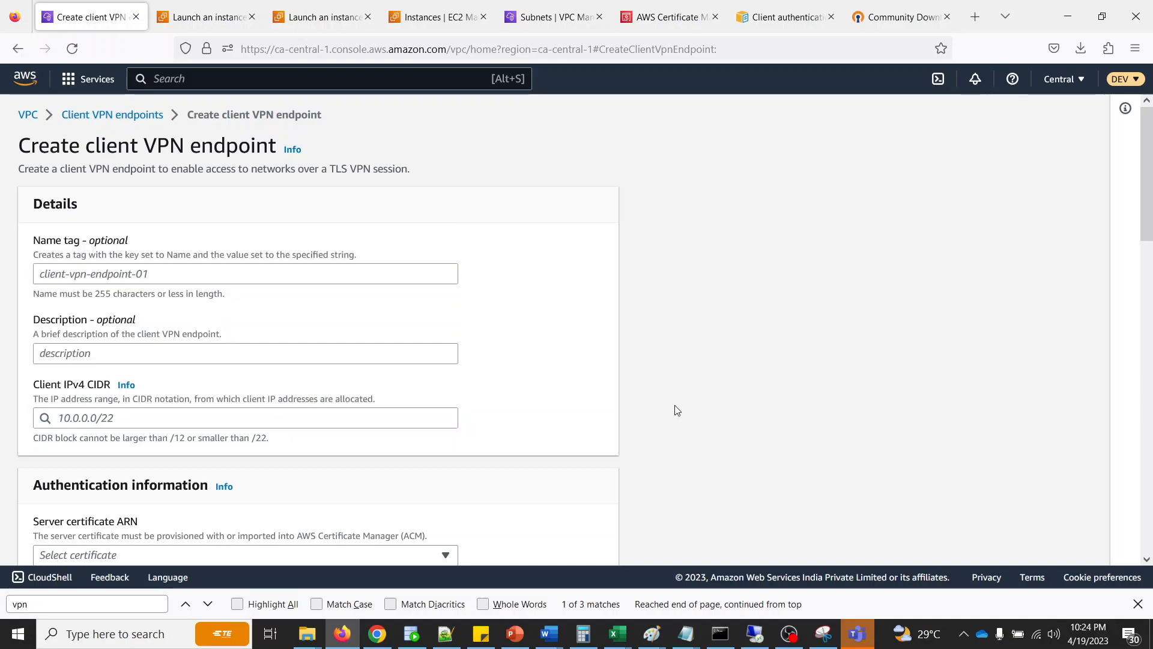
scroll(676, 411, "down", 4)
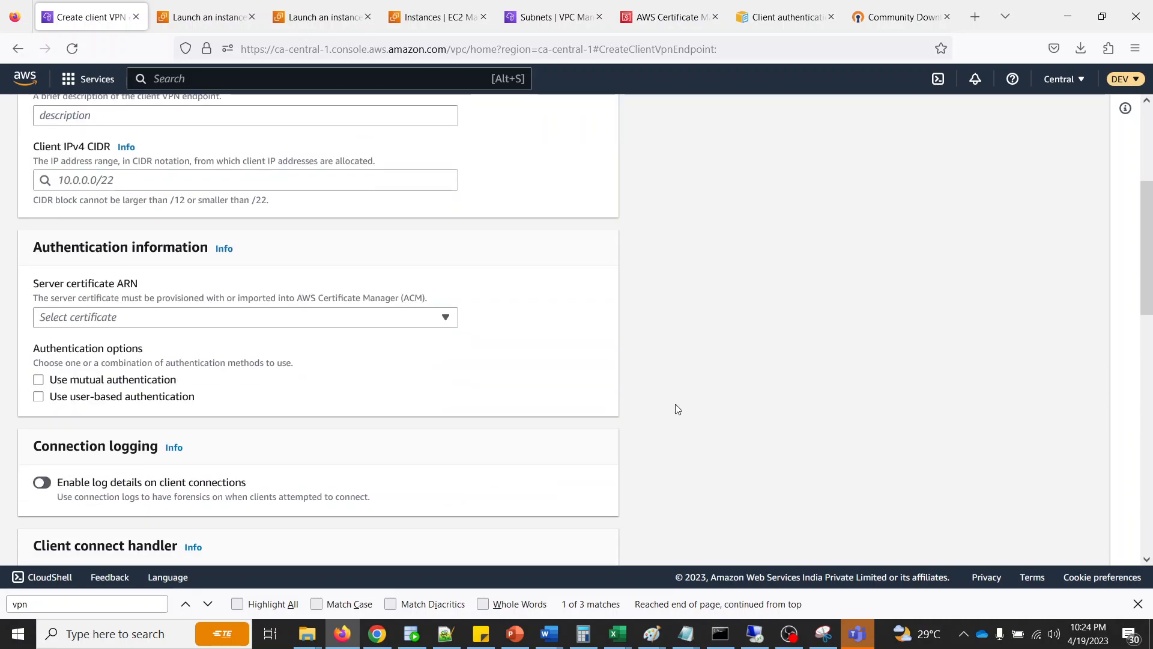
scroll(677, 409, "down", 13)
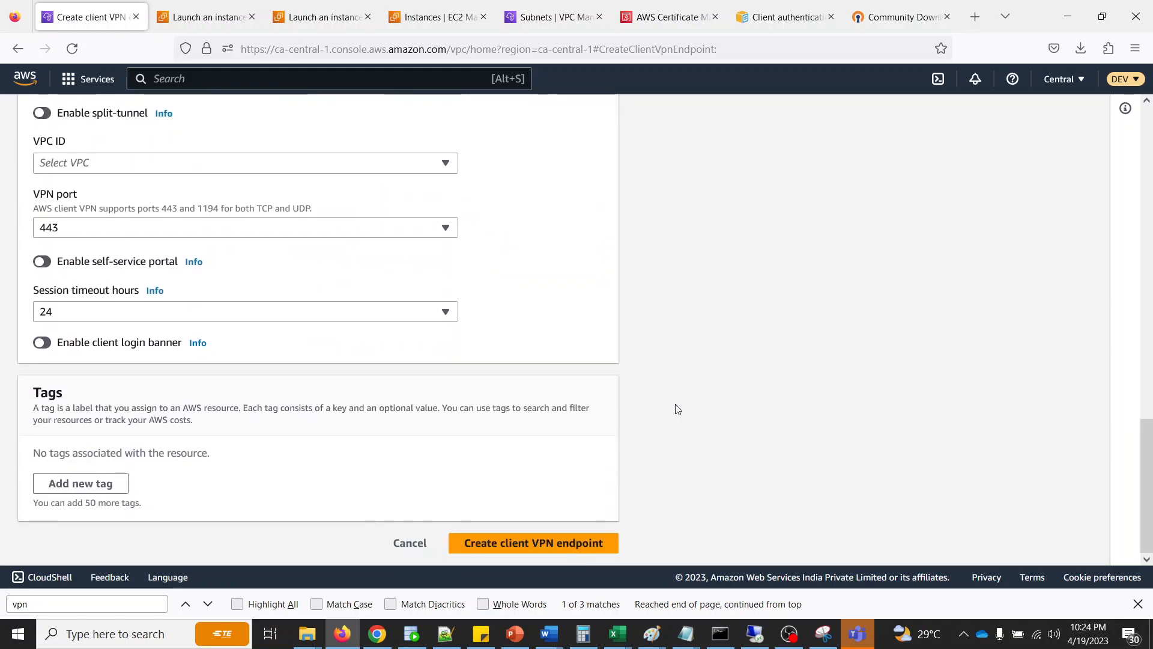
scroll(677, 409, "up", 5)
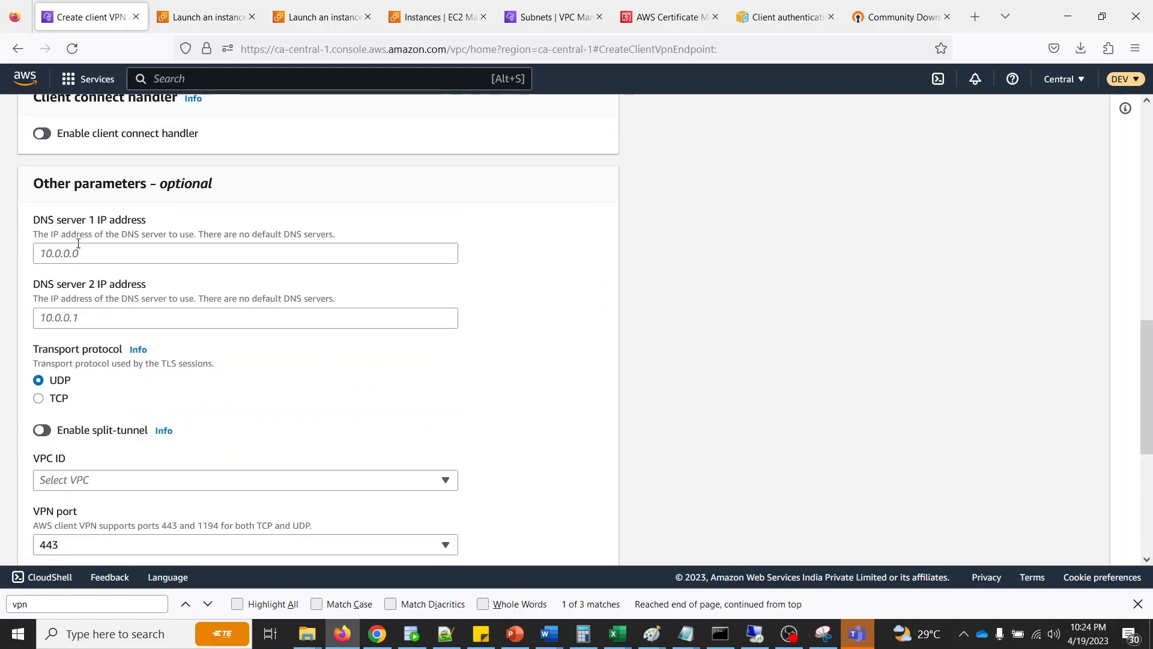
scroll(648, 378, "down", 5)
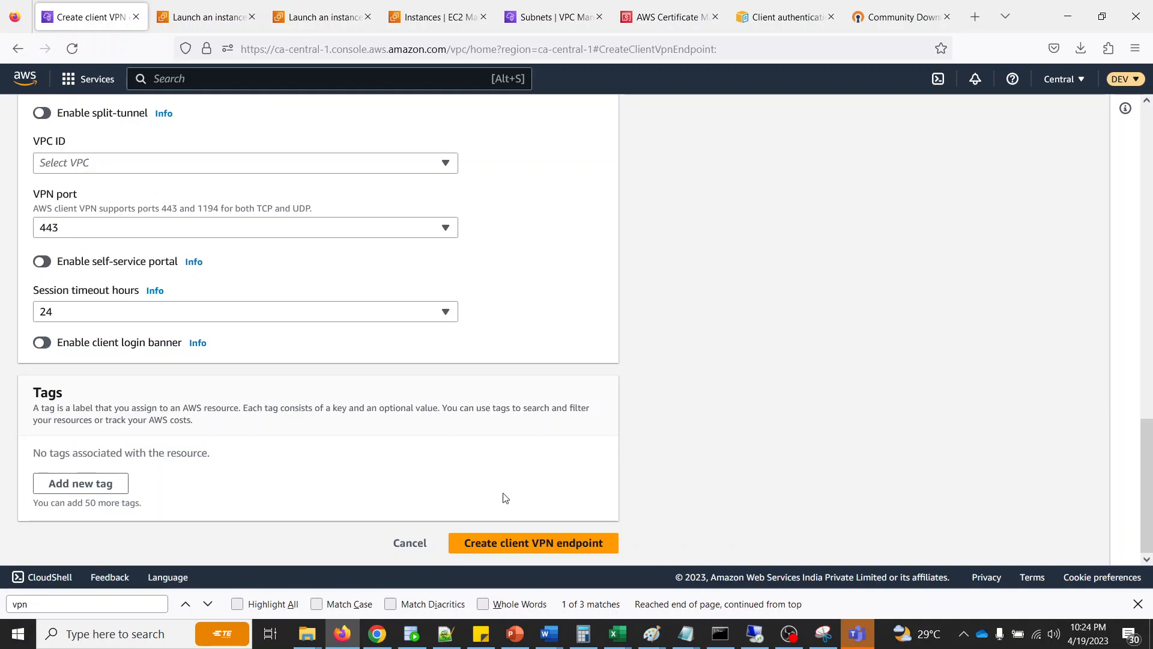
left_click(399, 544)
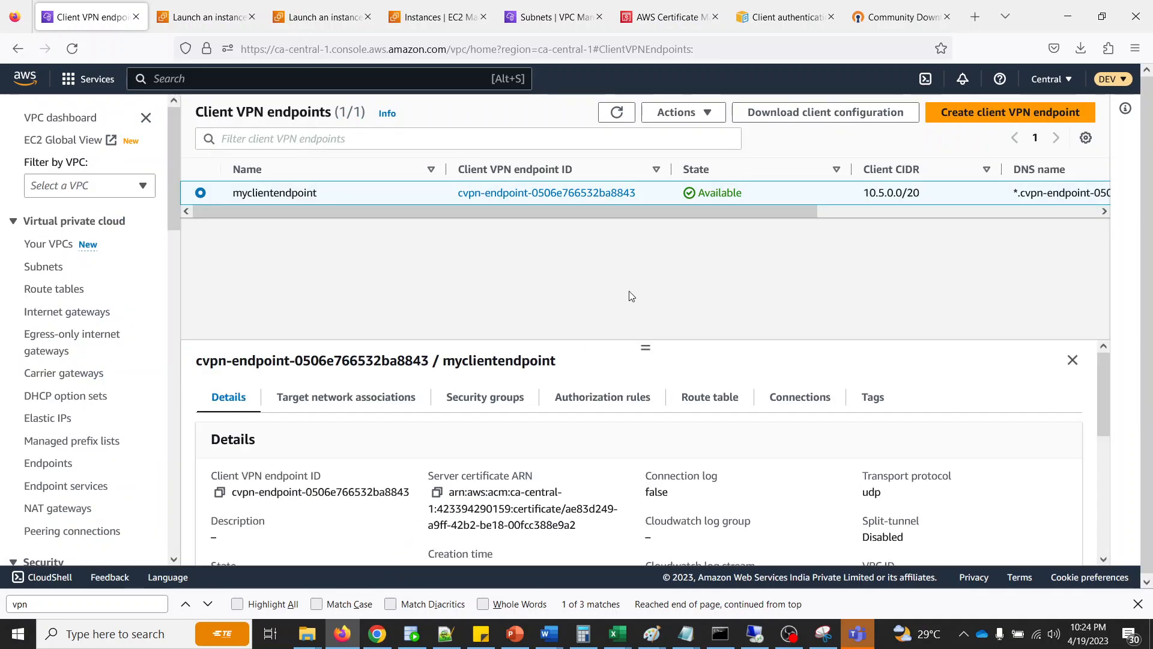
- Review myclientendpoint's target network associations and authorization rules, open the removal confirmation for its authorization rule, and cancel without removing it
left_click(338, 405)
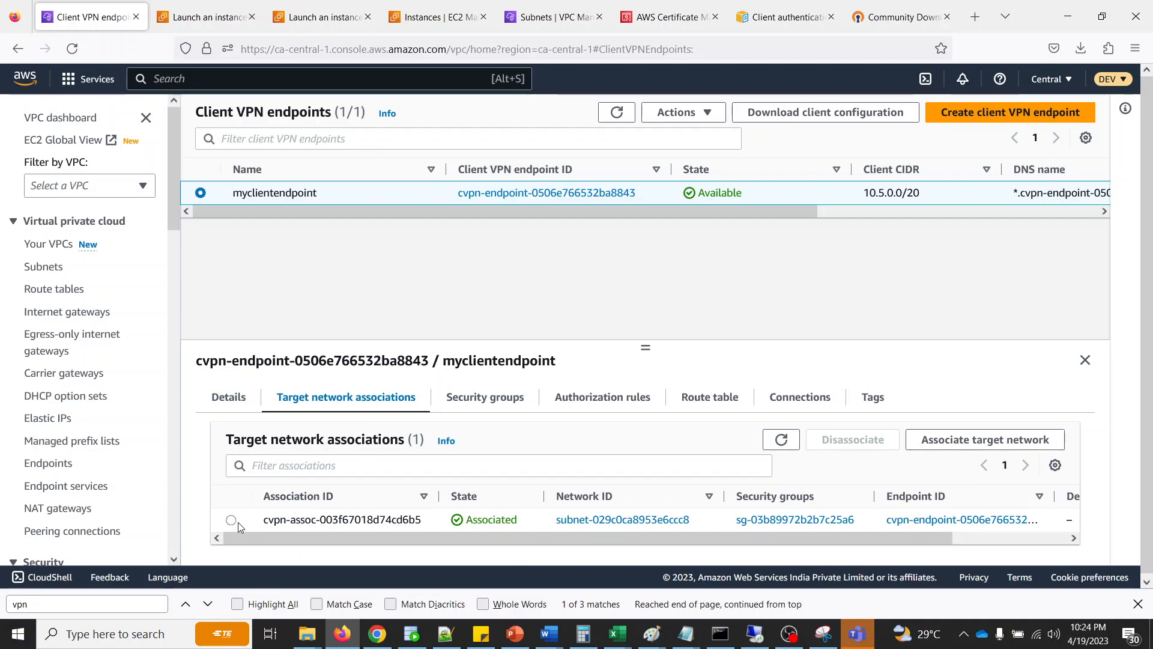
left_click(611, 401)
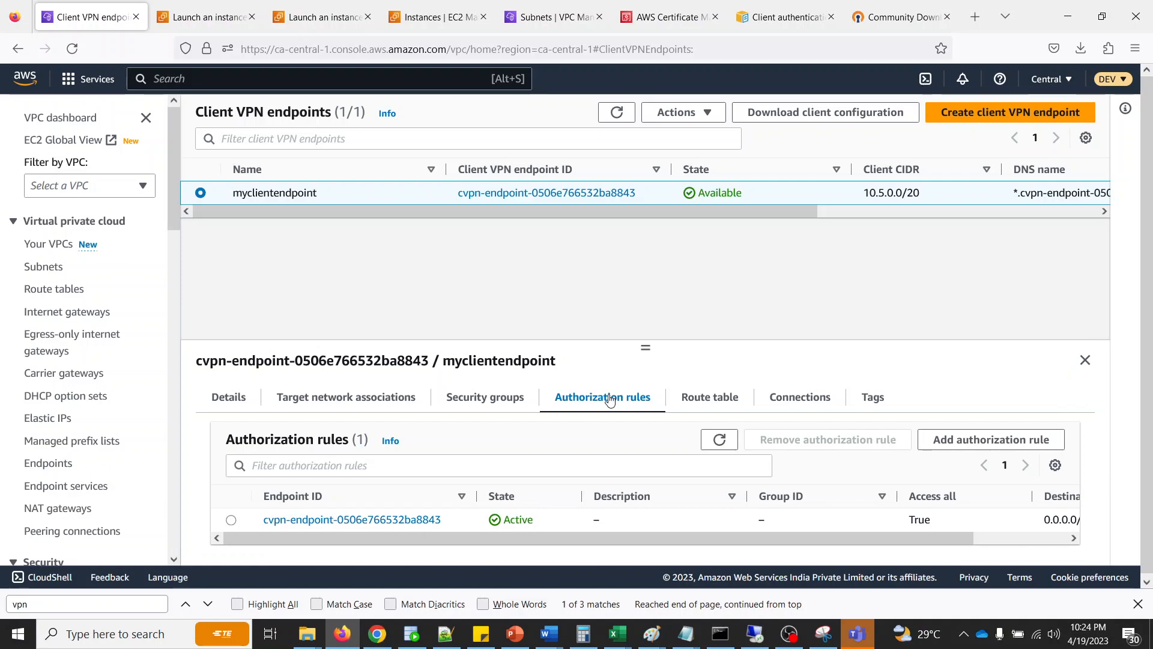
left_click(231, 519)
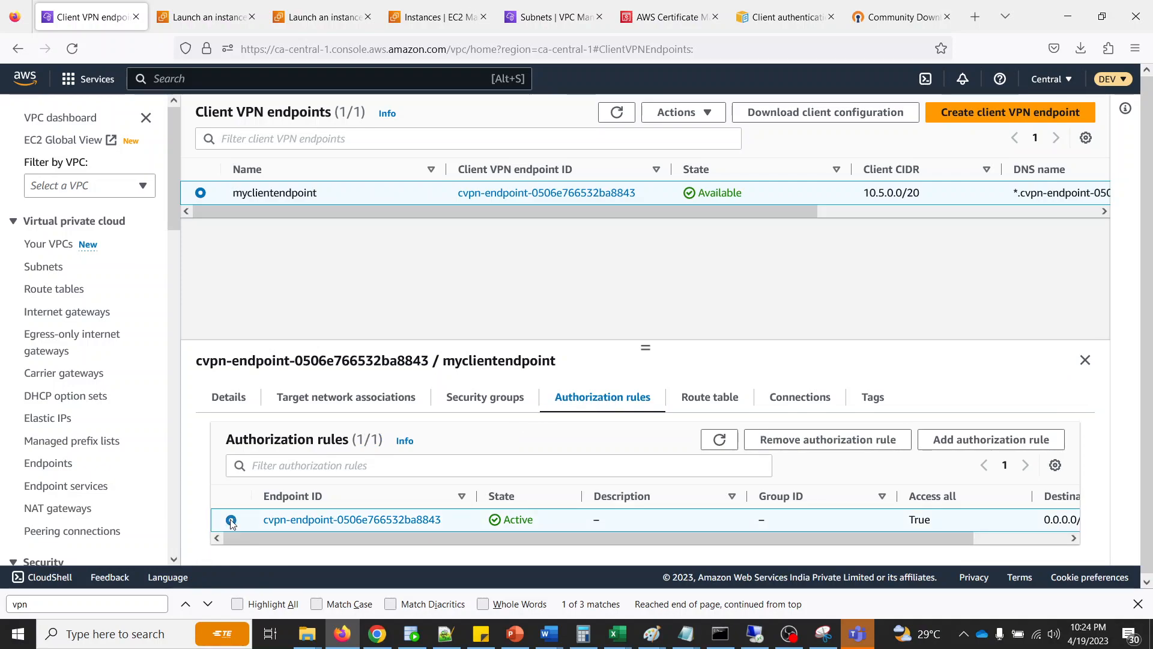
left_click(848, 441)
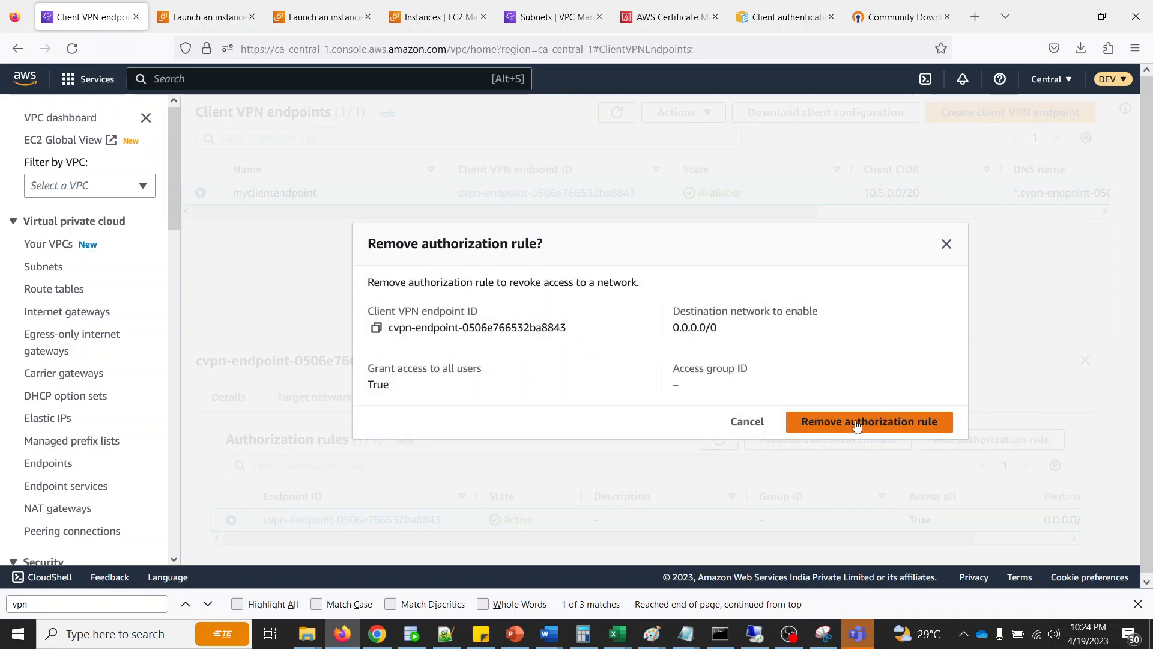
left_click(745, 422)
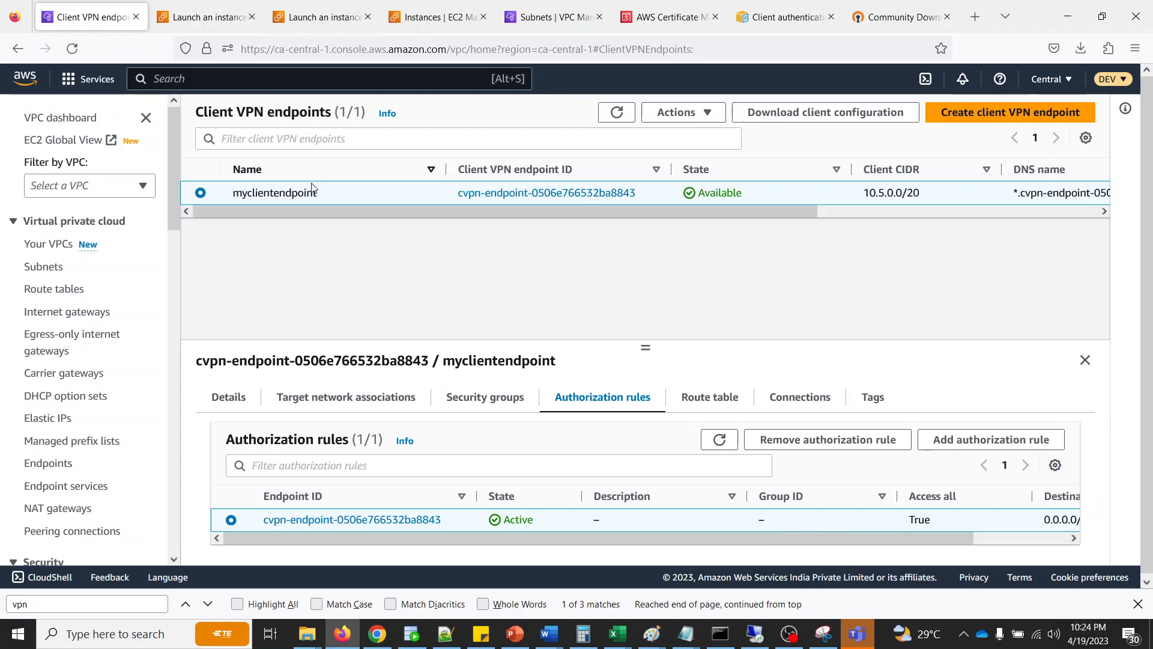
- Switch to the EC2 instances page and inspect testinstance's networking details and the protocol and source of its inbound security rules
left_click(454, 18)
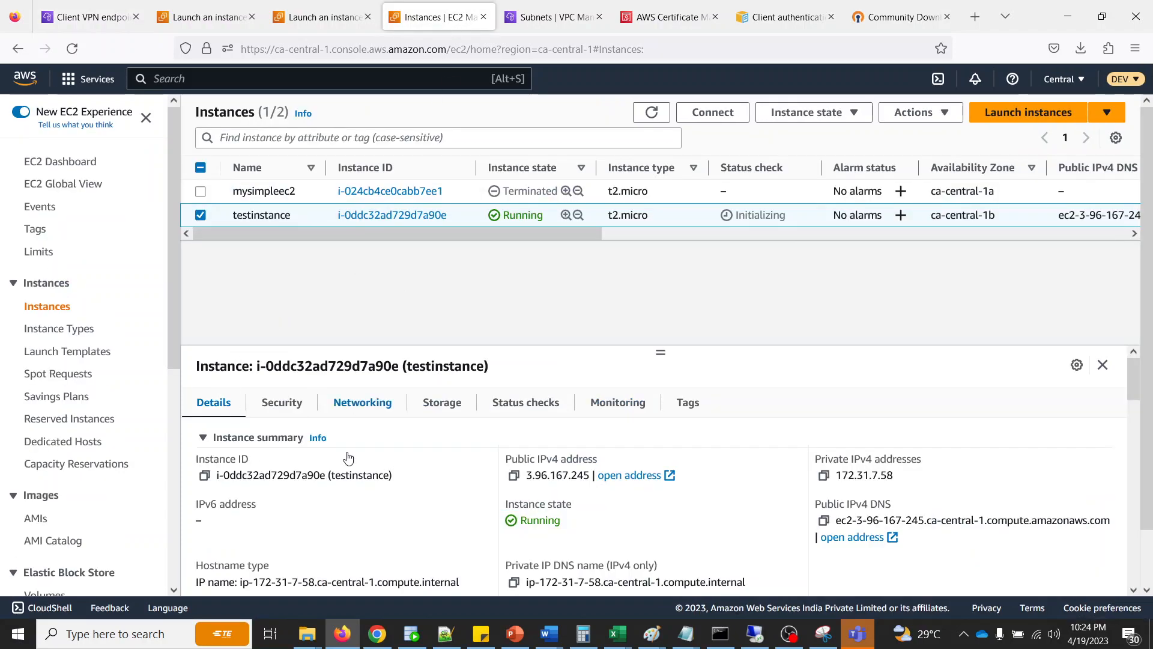
left_click(336, 415)
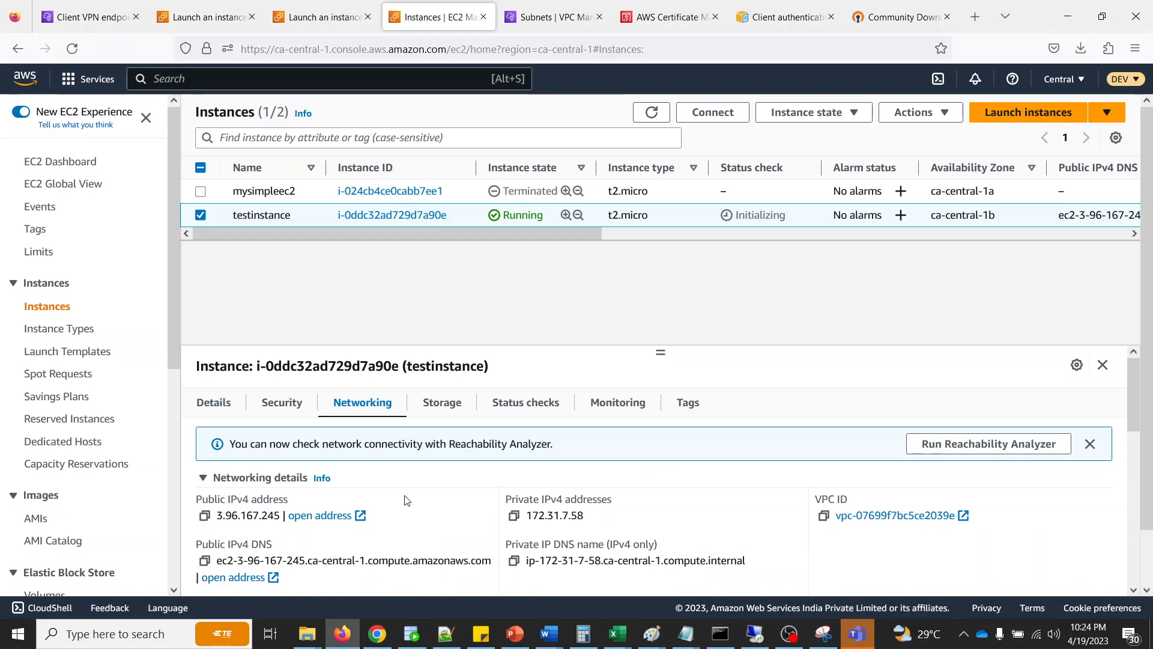
scroll(405, 497, "down", 4)
scroll(408, 500, "up", 4)
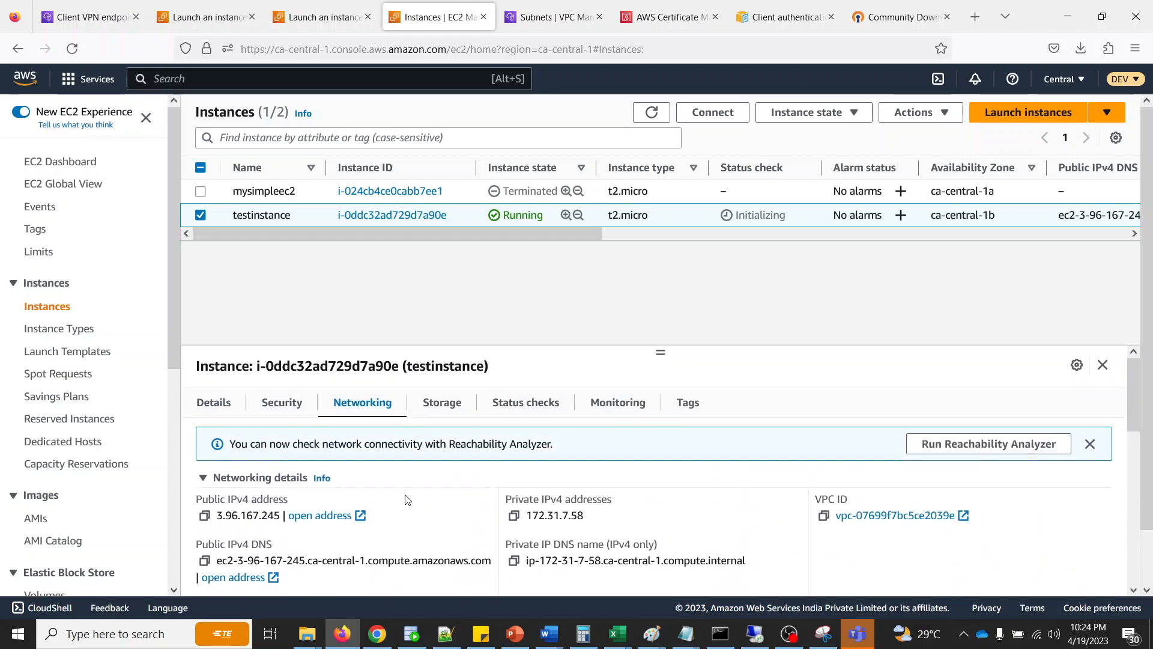
left_click(274, 412)
scroll(346, 519, "down", 3)
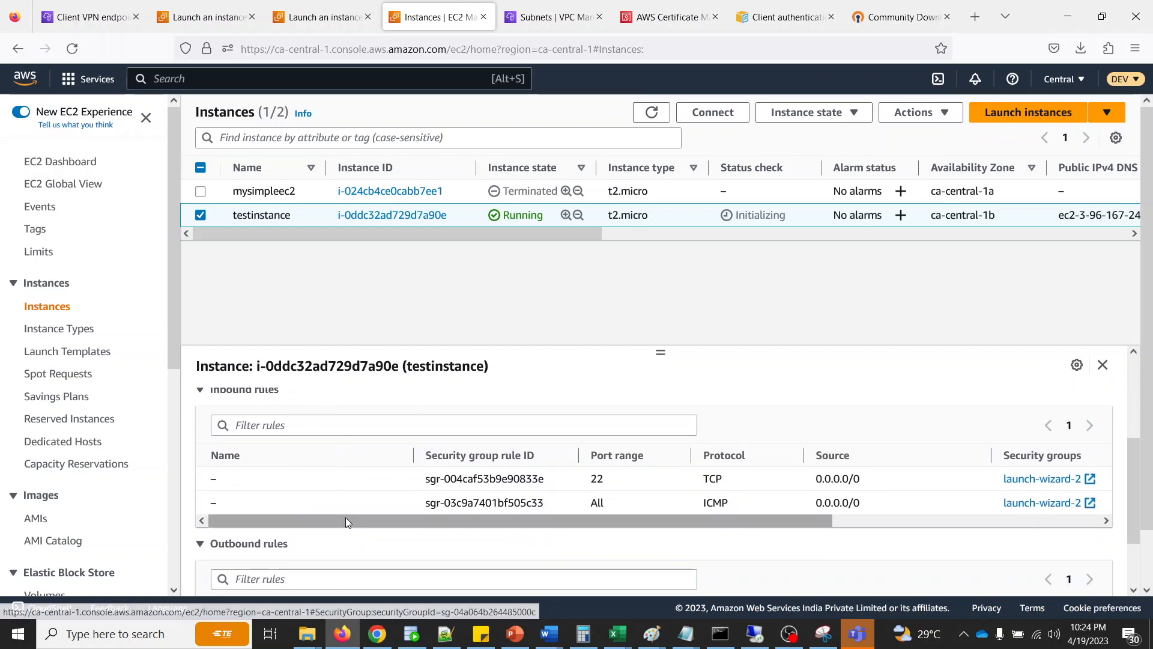
scroll(345, 519, "up", 1)
scroll(346, 521, "down", 2)
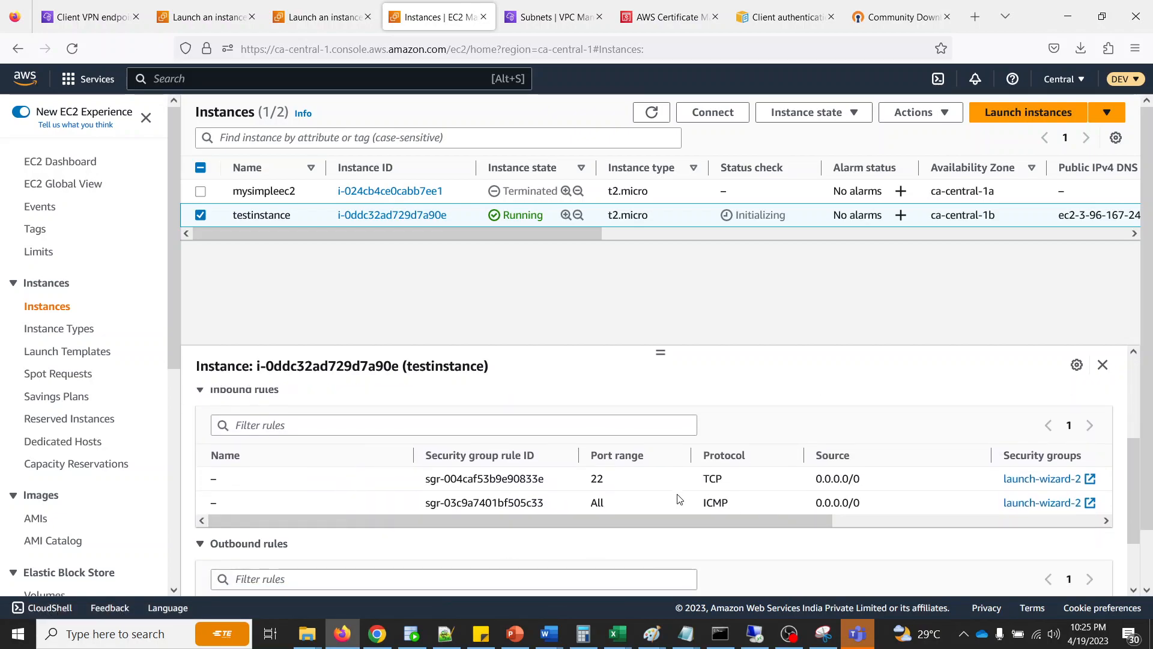
double_click(714, 502)
left_click_drag(813, 504, 860, 503)
left_click(795, 300)
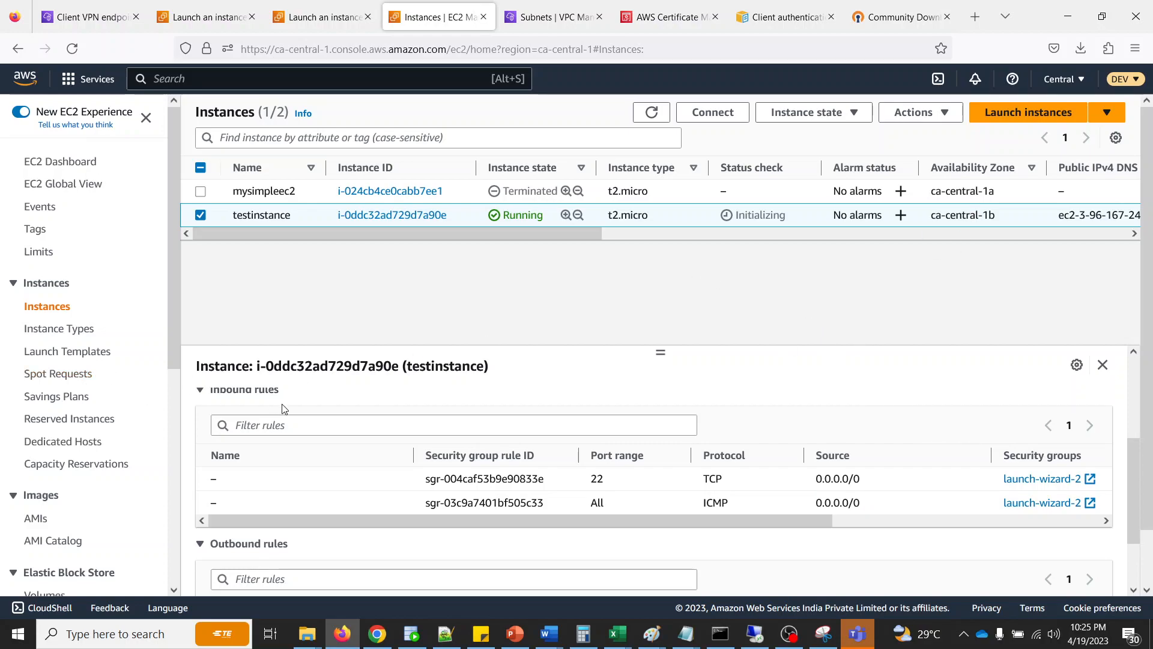